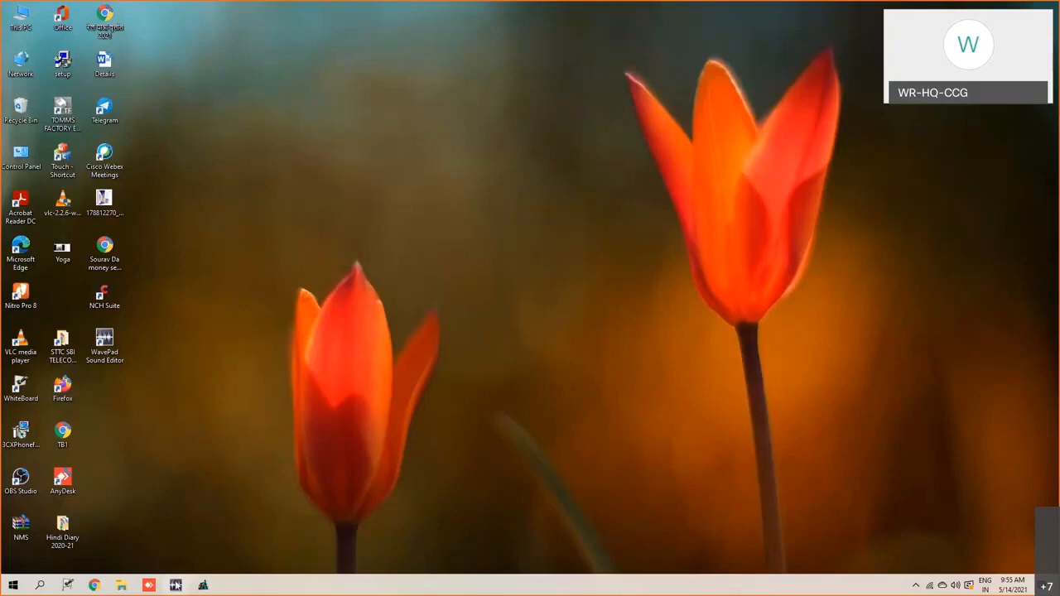
# - Bring up the WavePad Sound Editor window, minimize it again and refresh the desktop
pyautogui.click(175, 585)
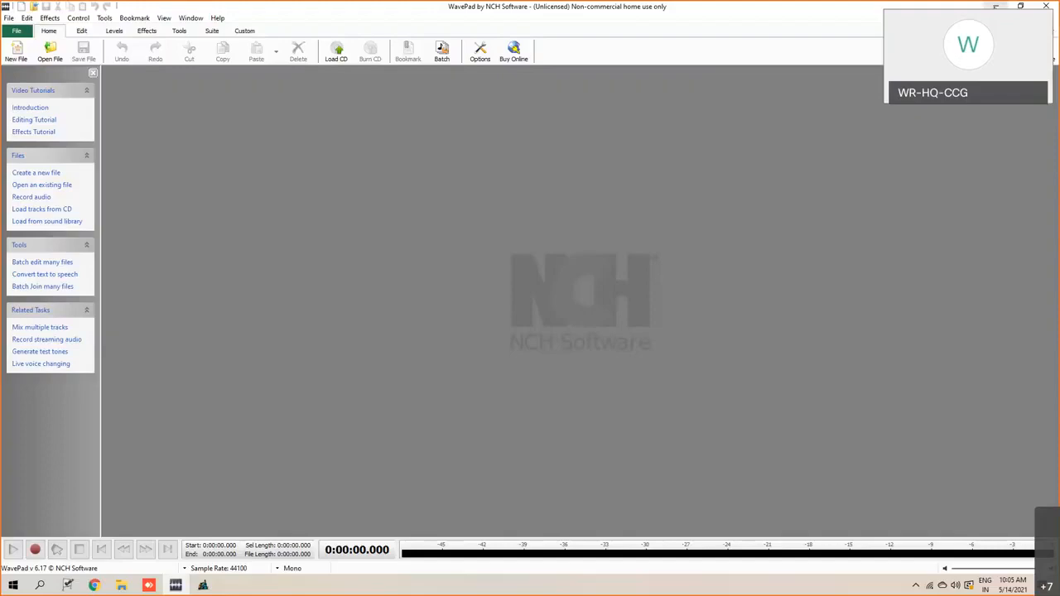
pyautogui.click(995, 6)
pyautogui.rightClick(307, 262)
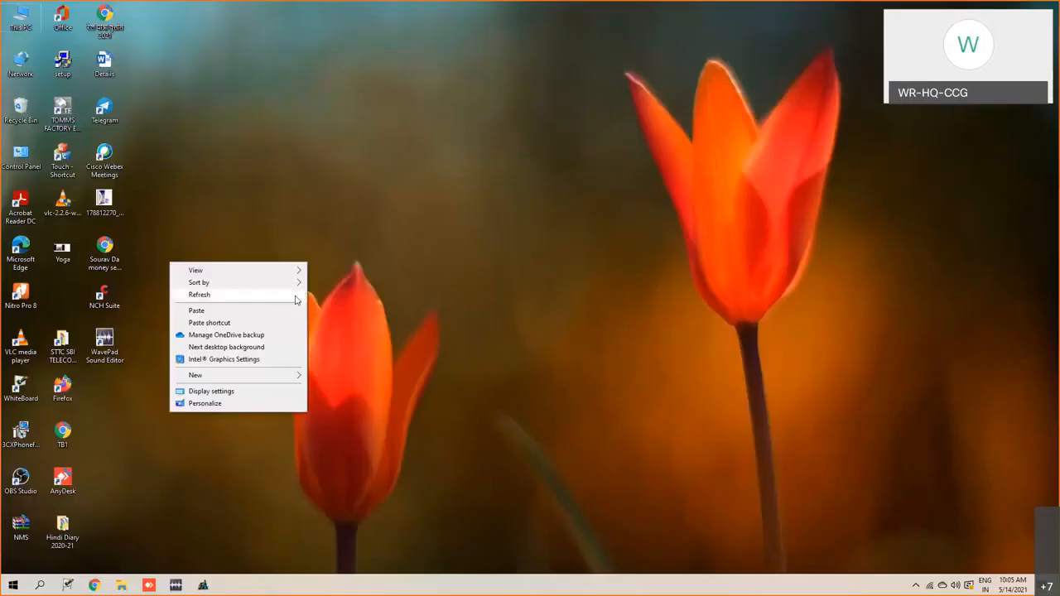
pyautogui.click(295, 296)
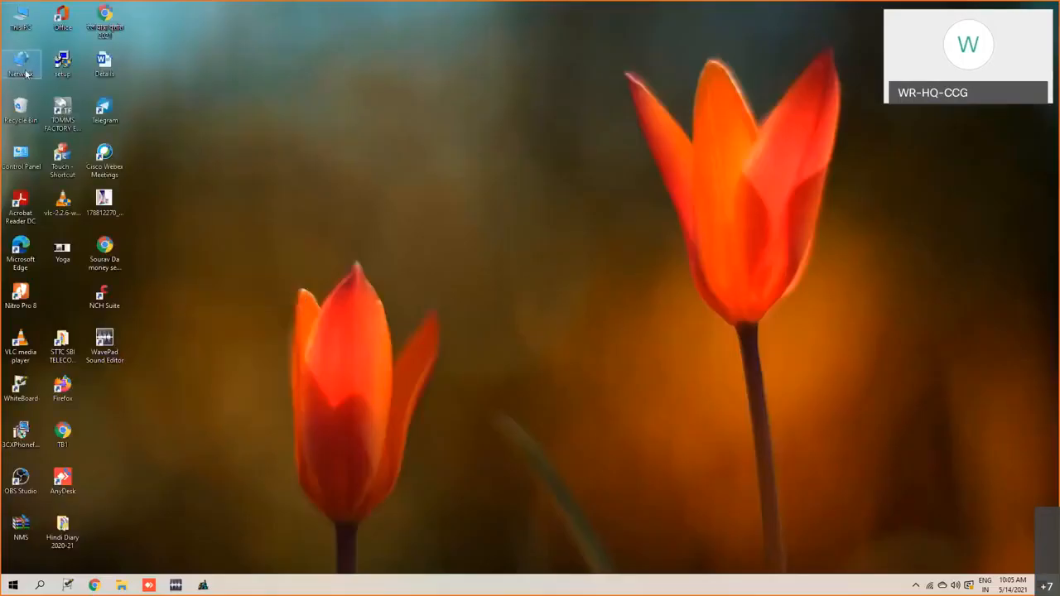
# - Open This PC in File Explorer and go into the Windows (C:) drive
pyautogui.doubleClick(21, 25)
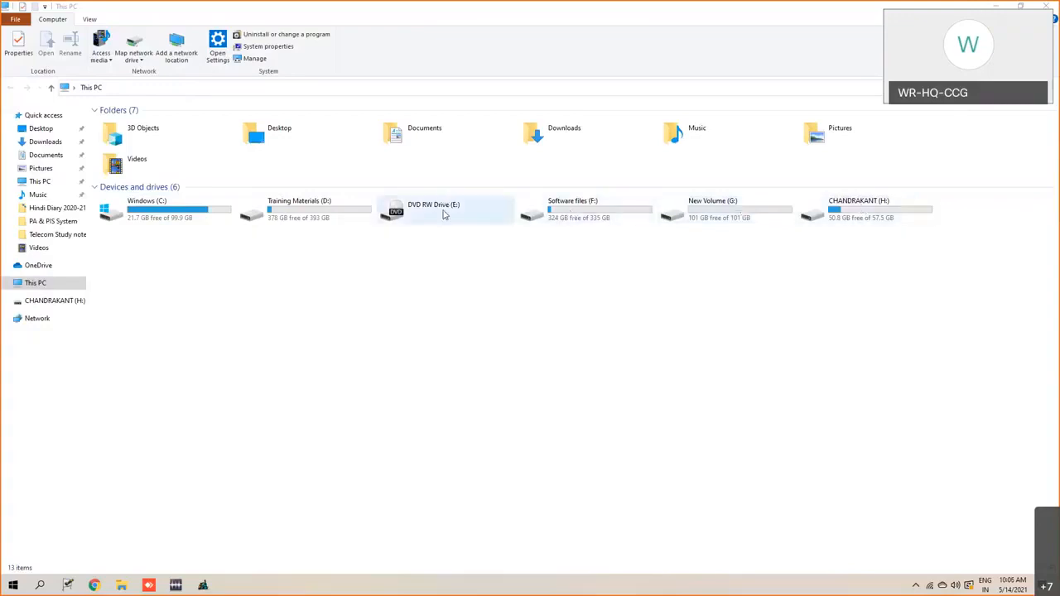
pyautogui.click(336, 217)
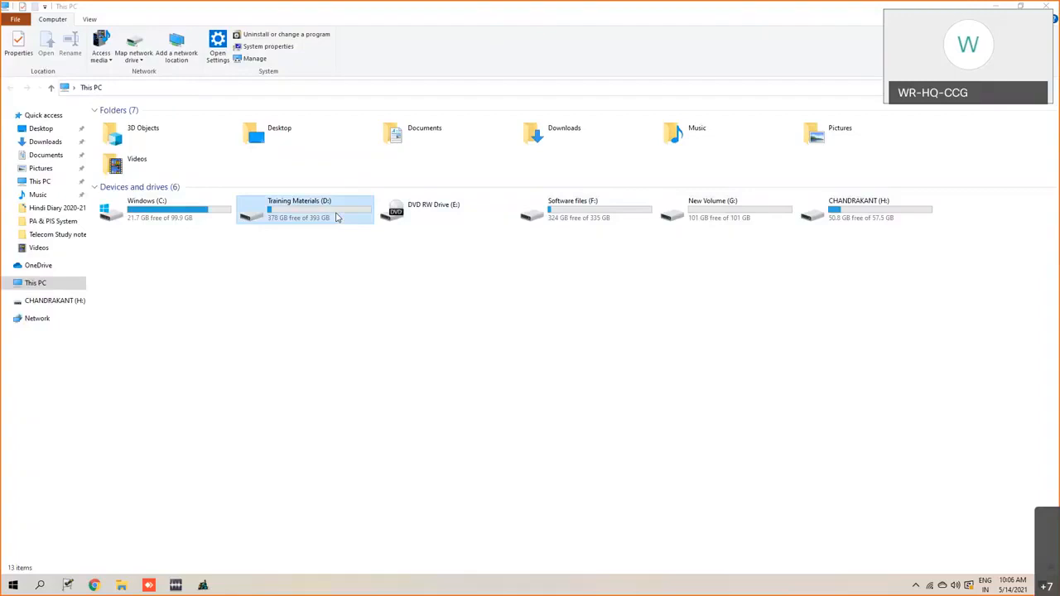
pyautogui.click(572, 215)
pyautogui.click(717, 219)
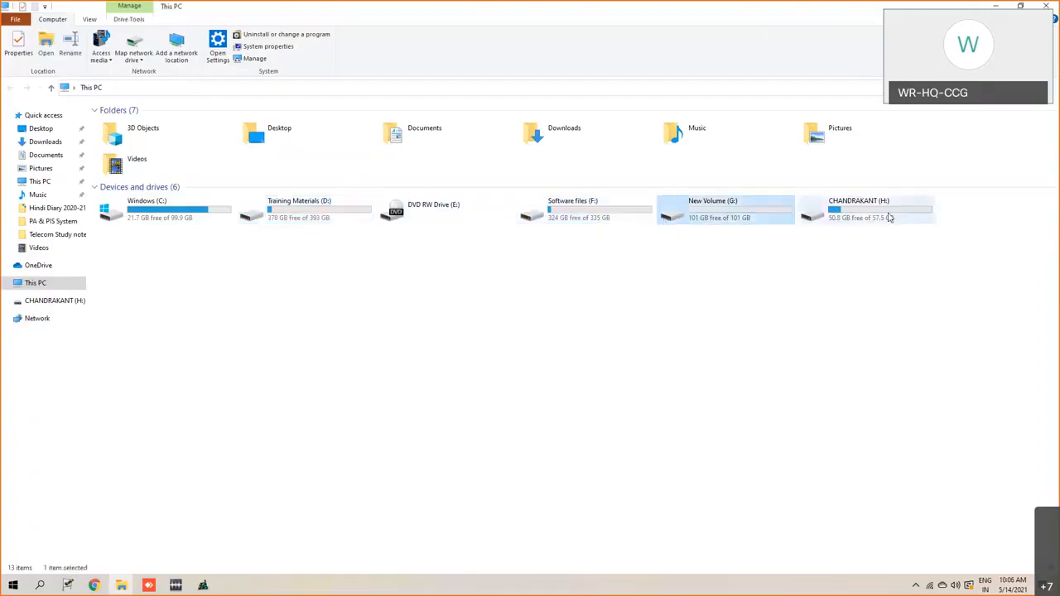
pyautogui.click(912, 217)
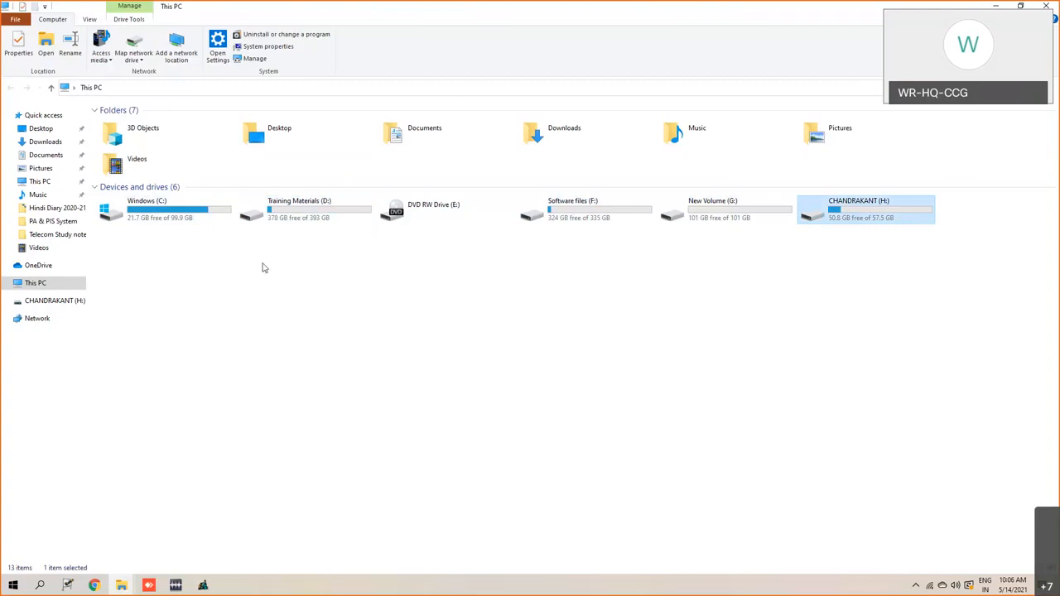
pyautogui.doubleClick(187, 218)
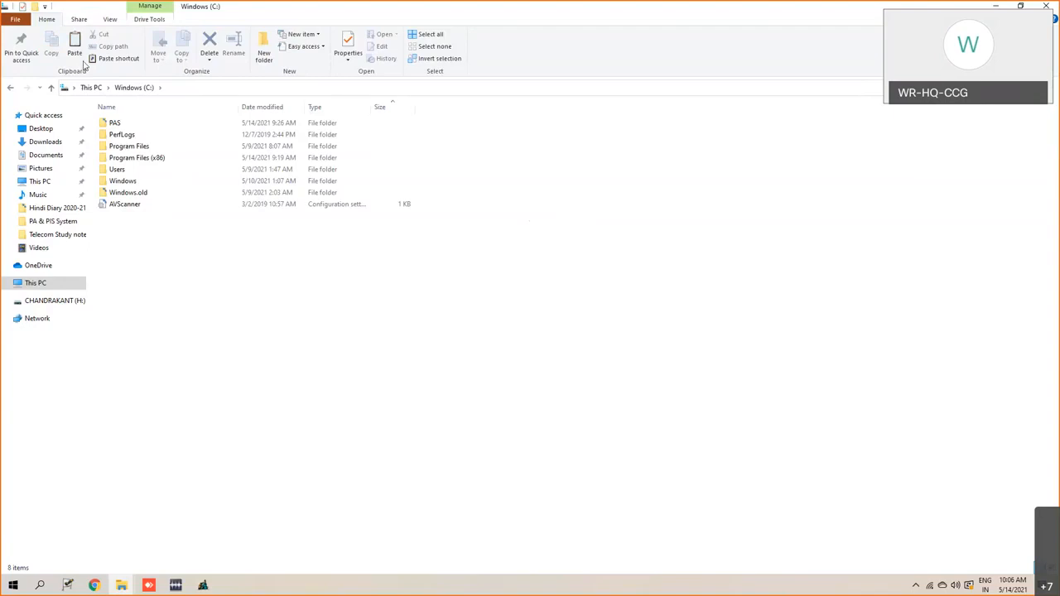
pyautogui.click(115, 124)
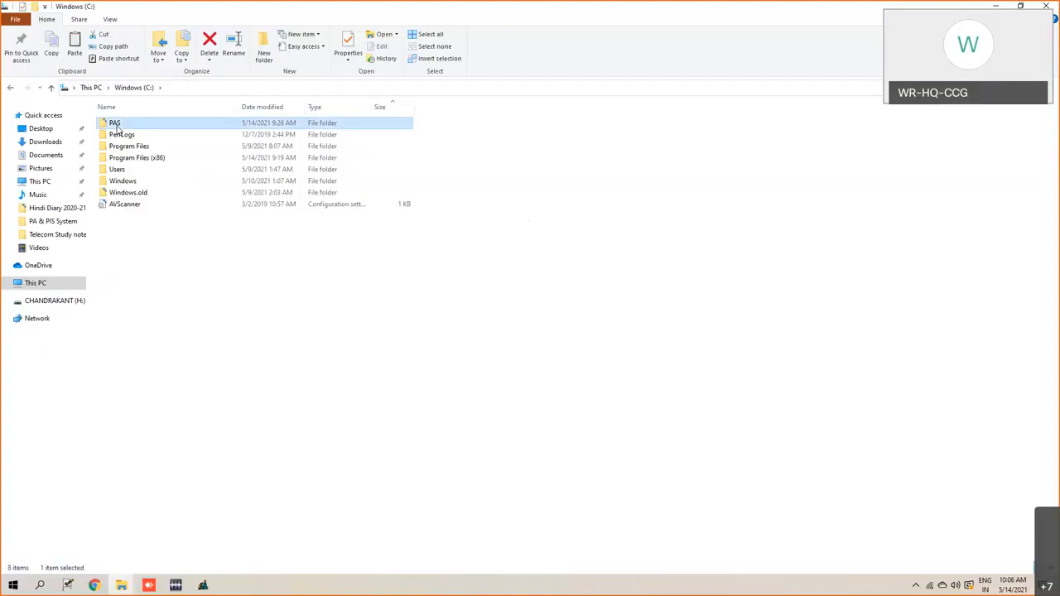
pyautogui.moveTo(117, 128); pyautogui.dragTo(142, 267)
pyautogui.click(132, 248)
pyautogui.click(117, 125)
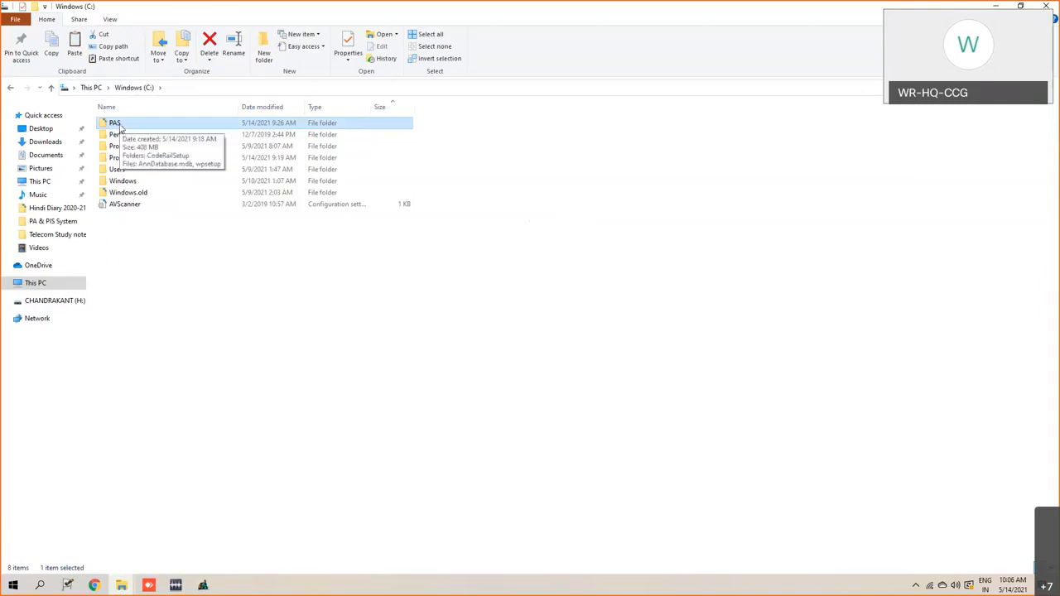
pyautogui.click(111, 213)
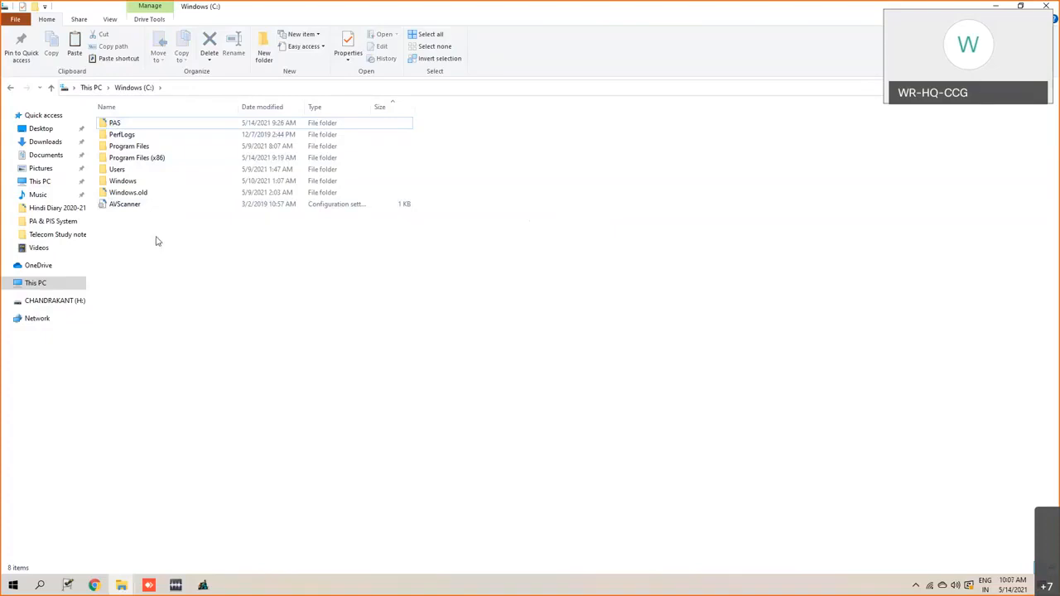
# - Examine the installed program folders in Program Files (x86) and return to the root of drive C
pyautogui.click(147, 161)
pyautogui.doubleClick(147, 162)
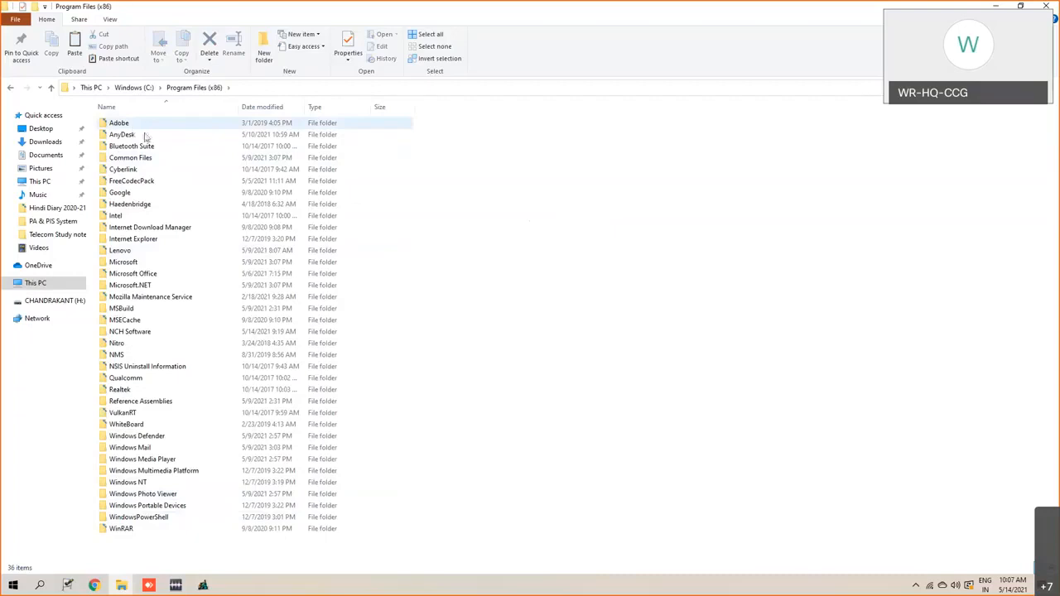
pyautogui.click(148, 89)
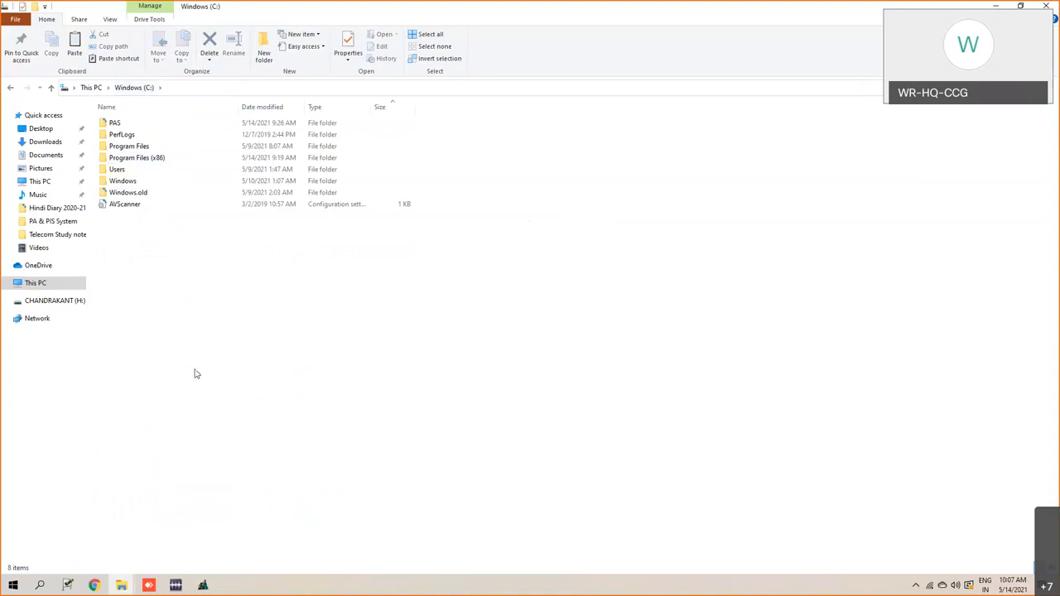
pyautogui.click(154, 158)
pyautogui.doubleClick(154, 158)
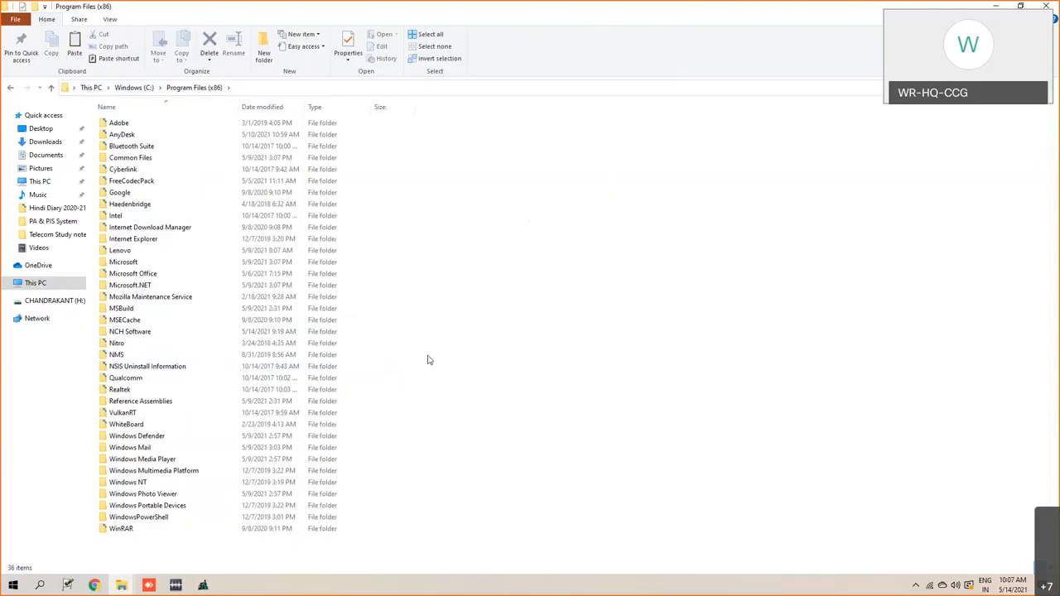
pyautogui.click(135, 88)
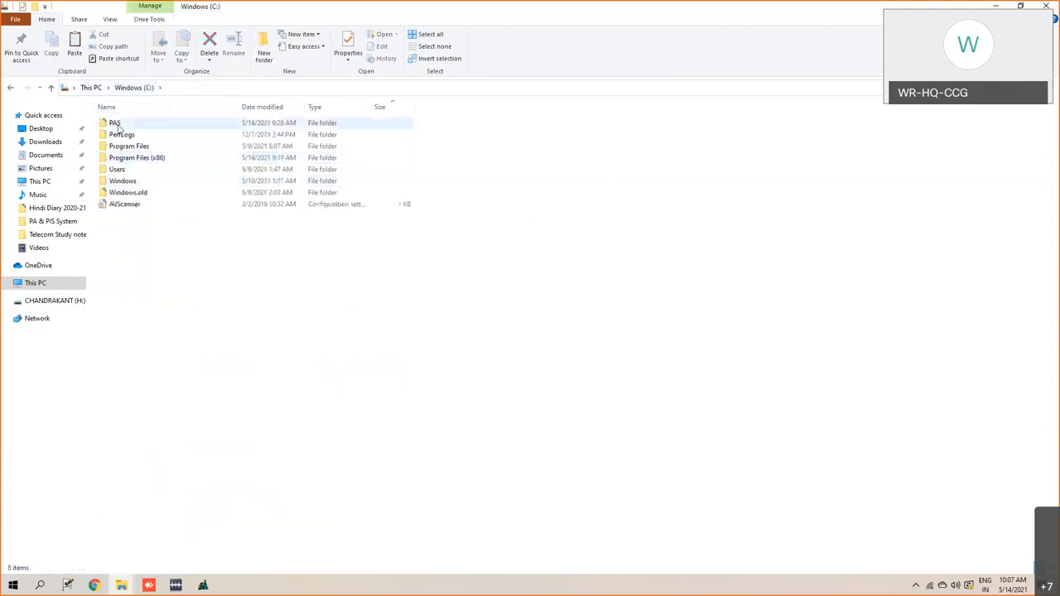
# - Open the PAS folder on drive C and select the AnnDatabase.mdb file
pyautogui.click(118, 127)
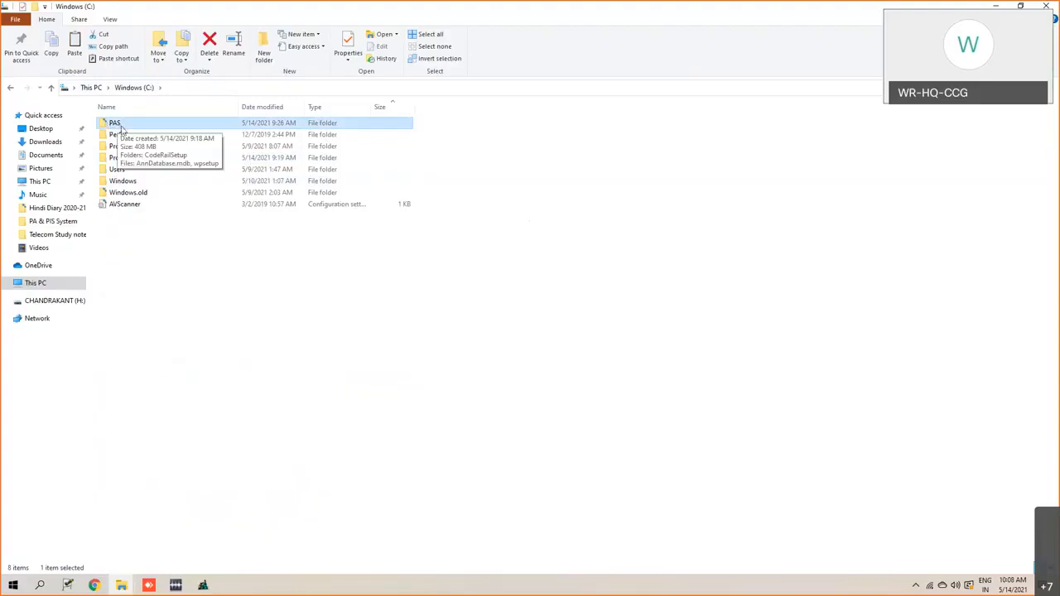
pyautogui.doubleClick(120, 126)
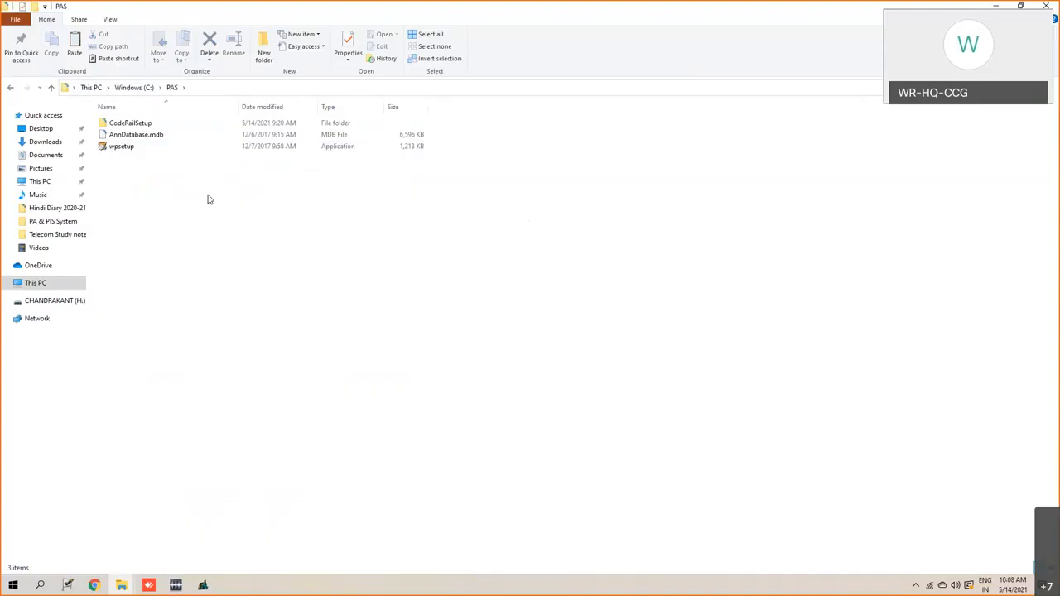
pyautogui.click(140, 138)
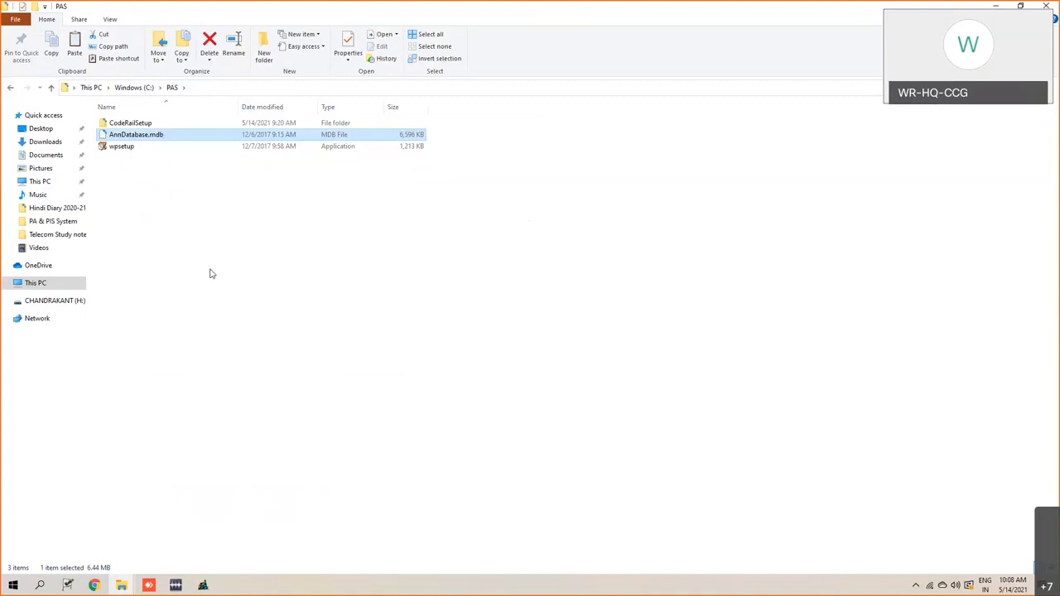
pyautogui.click(149, 162)
pyautogui.click(152, 137)
# - Duplicate AnnDatabase.mdb within the PAS folder by copying and pasting it
pyautogui.click(135, 139)
pyautogui.click(167, 218)
pyautogui.click(166, 218)
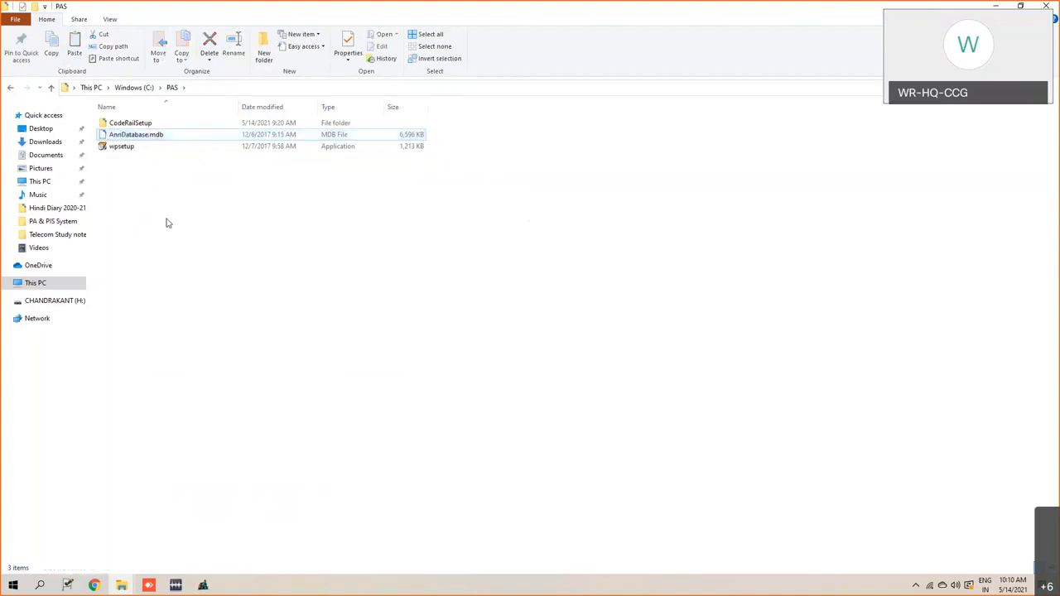
pyautogui.click(163, 139)
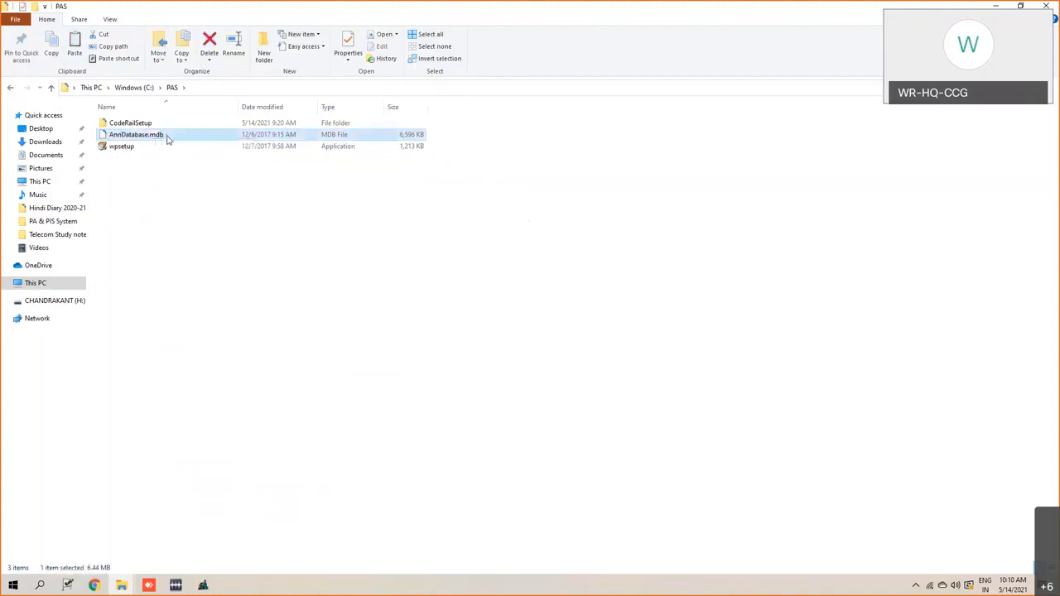
pyautogui.rightClick(165, 139)
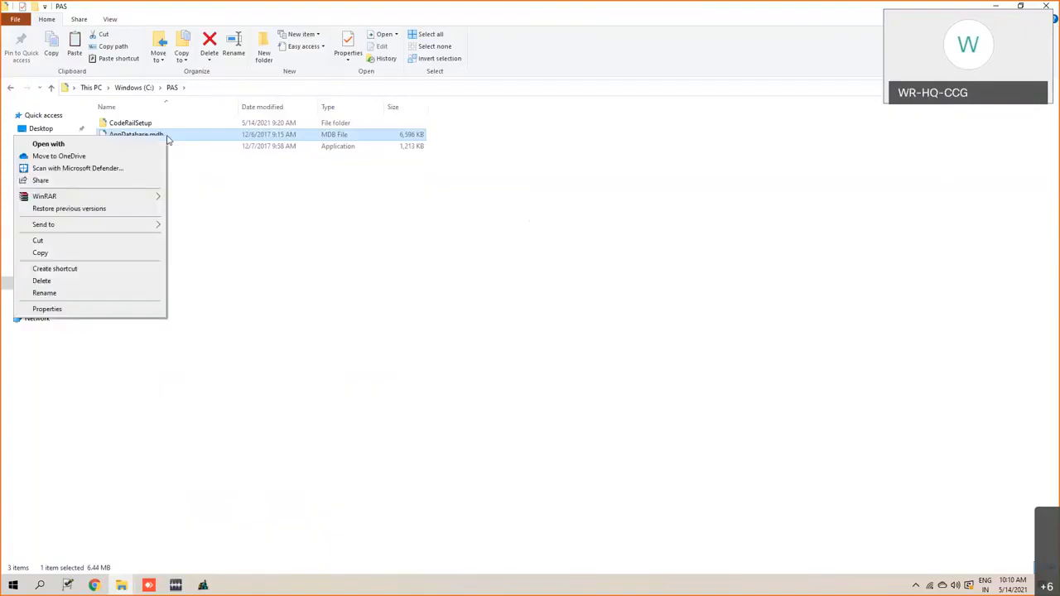
pyautogui.click(92, 255)
pyautogui.rightClick(166, 289)
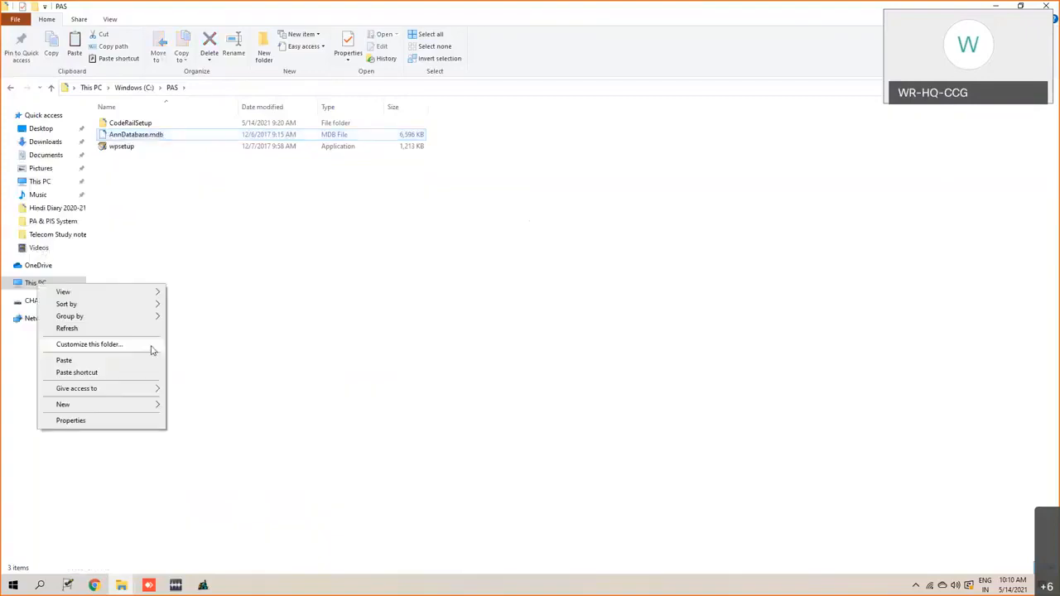
pyautogui.click(149, 360)
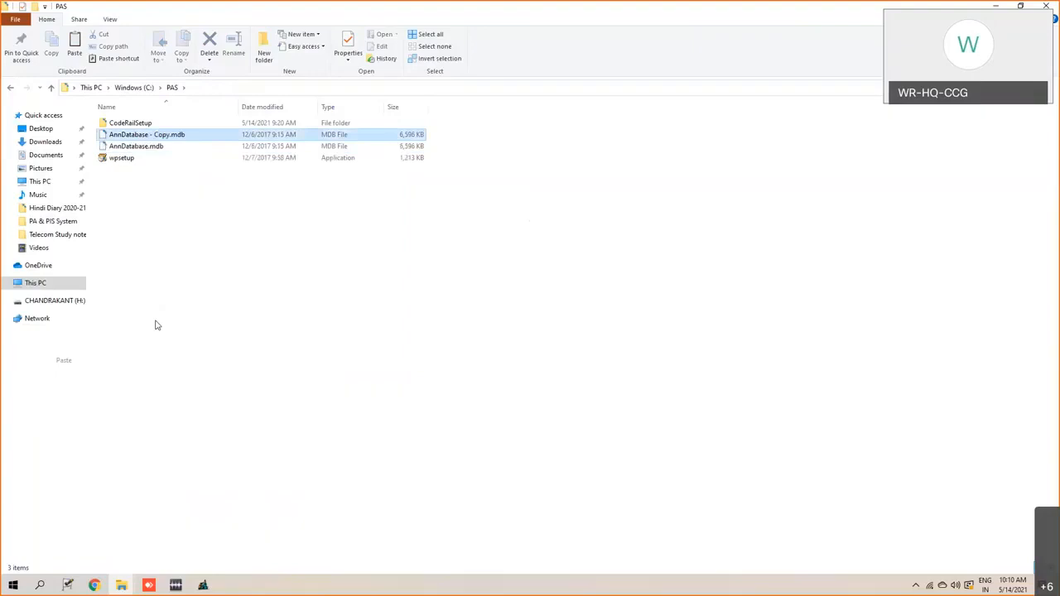
# - Rename the duplicated database file as AnnDatabase14052021.mdb
pyautogui.rightClick(165, 136)
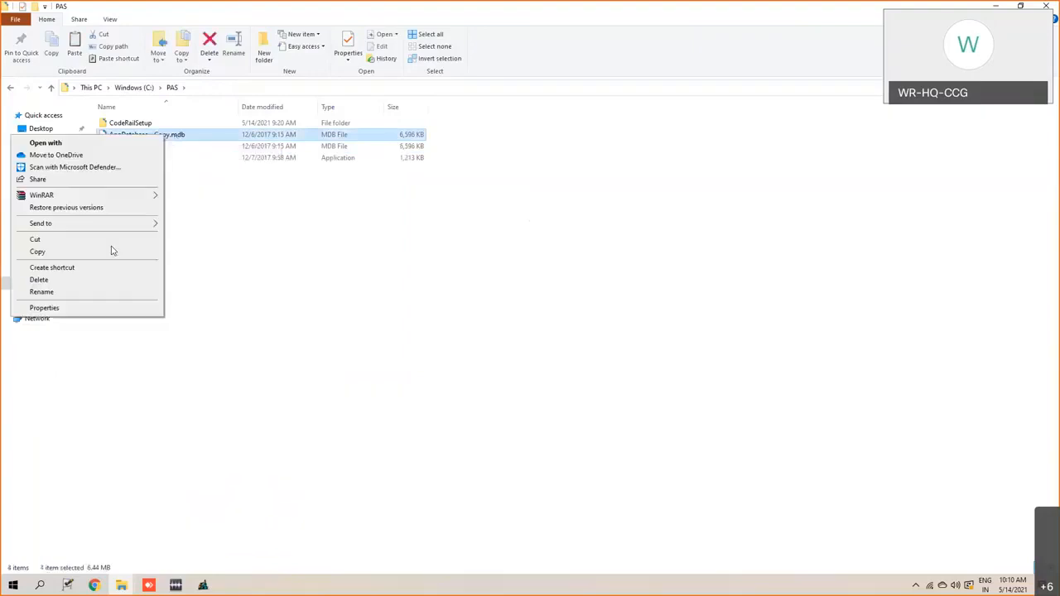
pyautogui.click(41, 292)
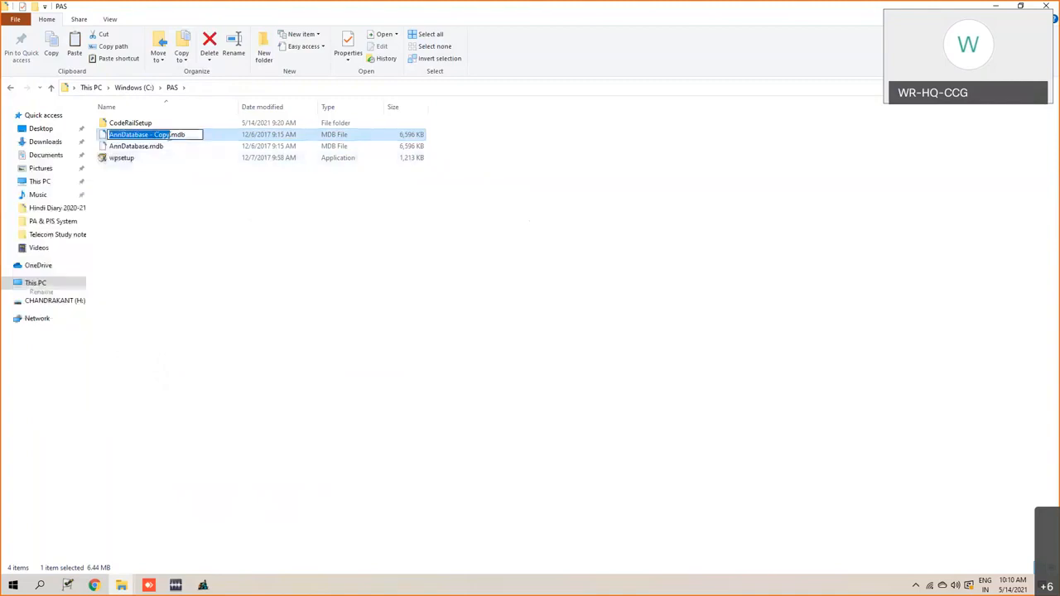
pyautogui.press('Right')
pyautogui.press('BackSpace')
pyautogui.press('BackSpace')
pyautogui.press('BackSpace')
pyautogui.press('BackSpace')
pyautogui.press('BackSpace')
pyautogui.press('BackSpace')
pyautogui.press('BackSpace')
pyautogui.press('BackSpace')
pyautogui.write('e')
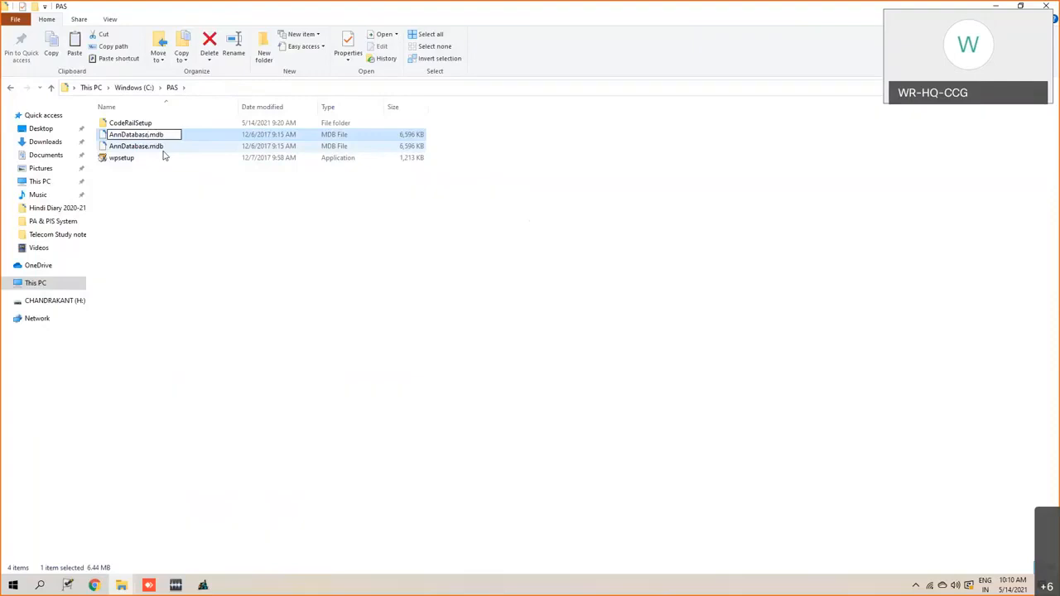
pyautogui.write('14052021')
pyautogui.click(175, 199)
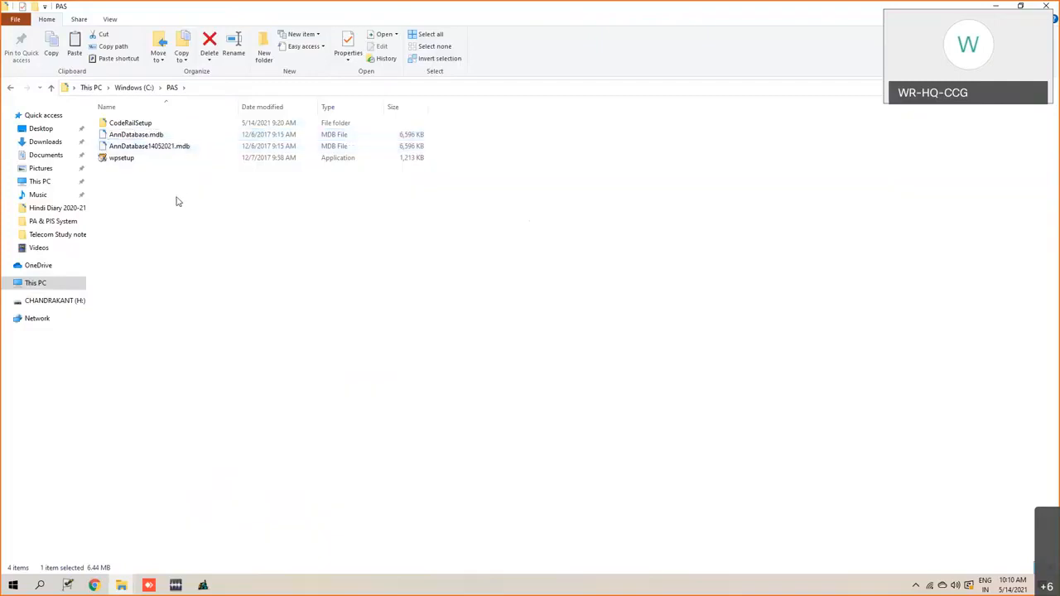
pyautogui.click(172, 147)
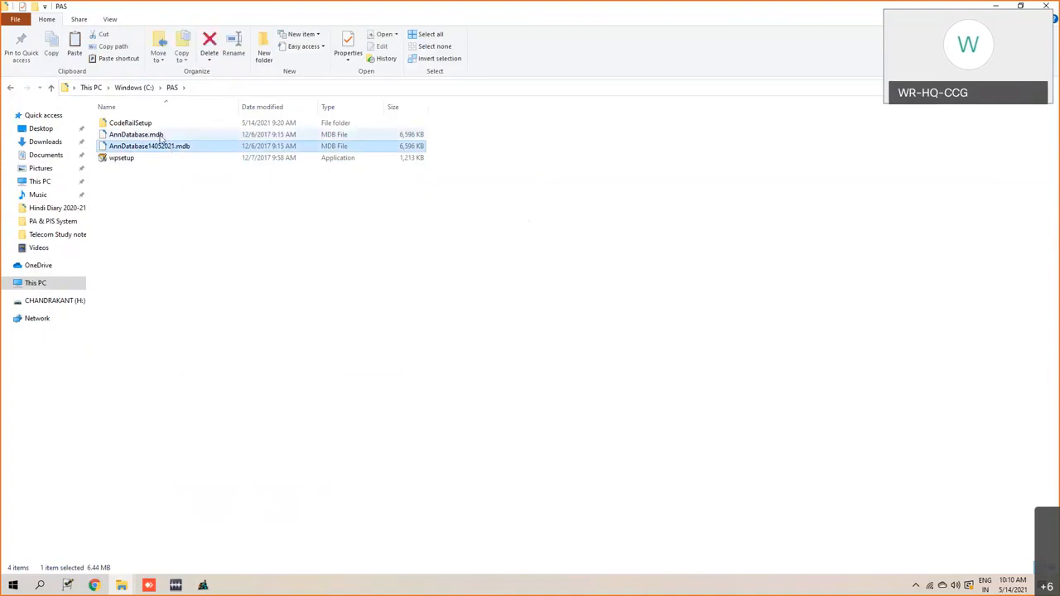
pyautogui.click(161, 136)
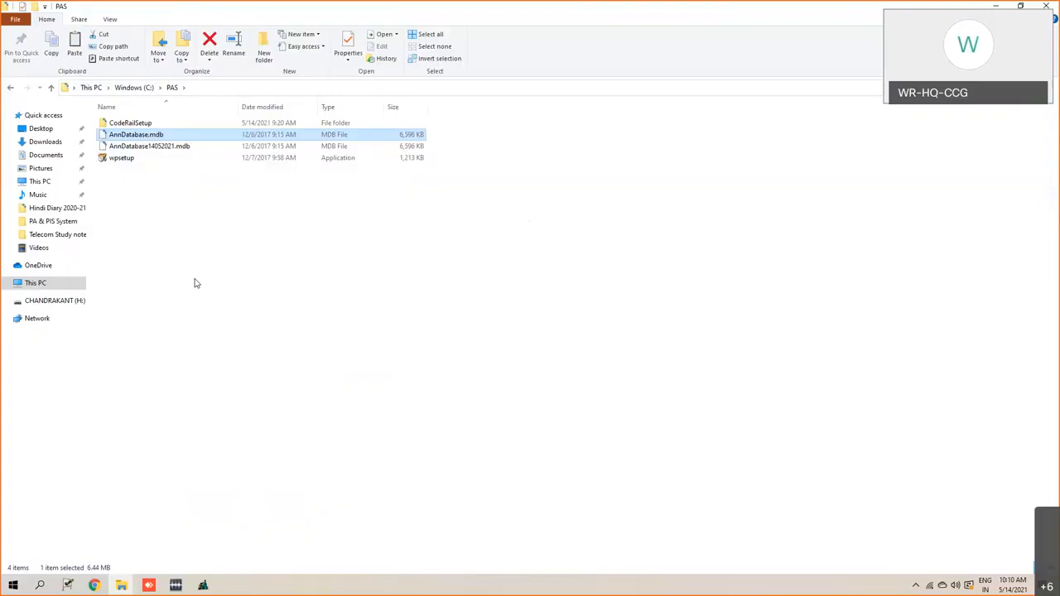
pyautogui.click(163, 147)
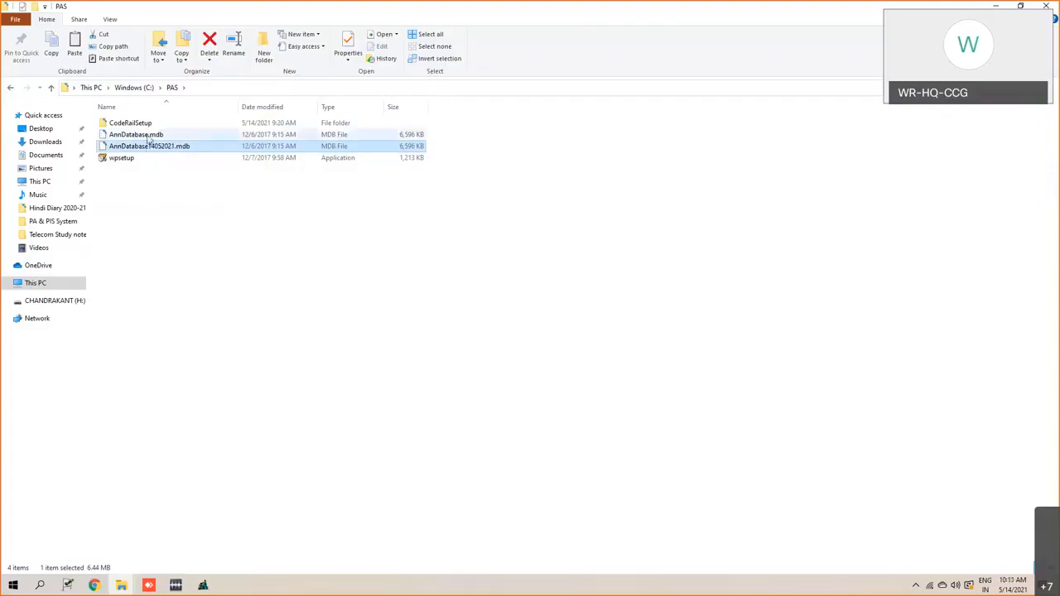
pyautogui.click(149, 136)
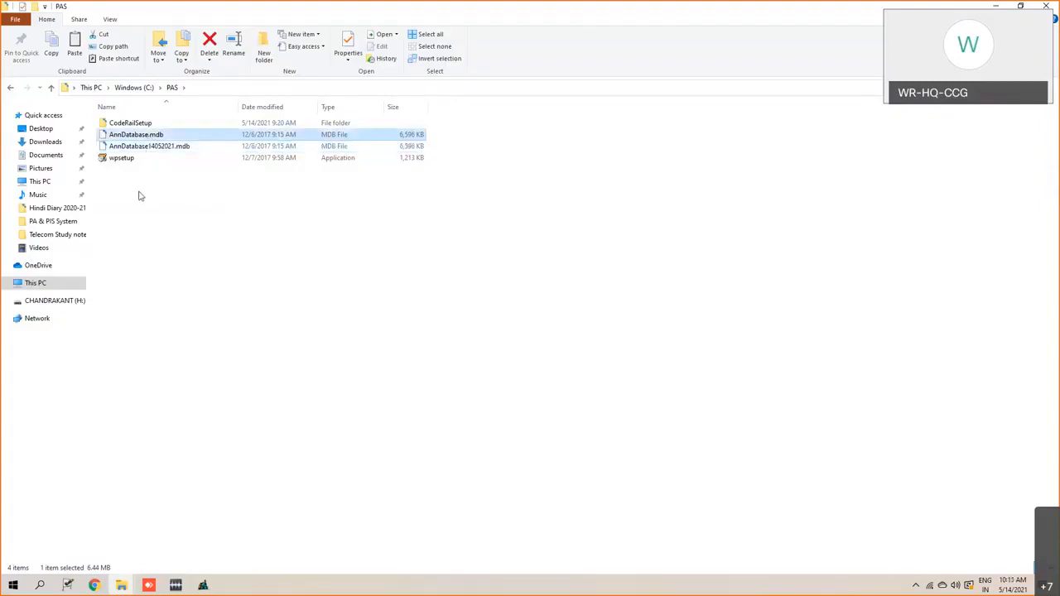
pyautogui.click(164, 149)
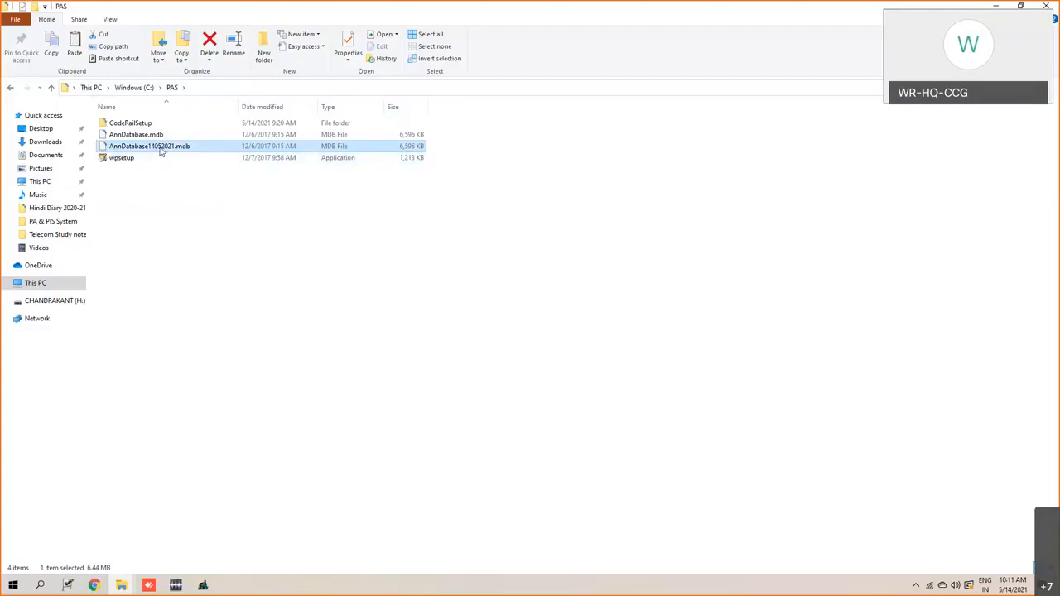
pyautogui.click(146, 137)
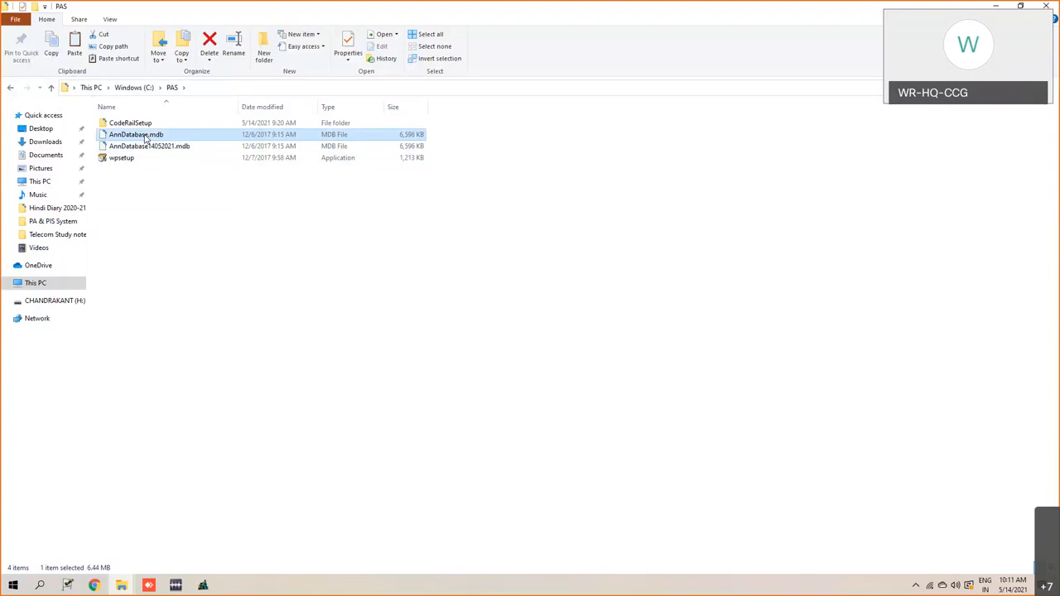
# - Duplicate AnnDatabase.mdb within the PAS folder and select the new copy
pyautogui.hotkey('ctrl', 'c')
pyautogui.hotkey('ctrl', 'v')
pyautogui.click(155, 161)
pyautogui.rightClick(156, 160)
pyautogui.press('Escape')
pyautogui.click(165, 137)
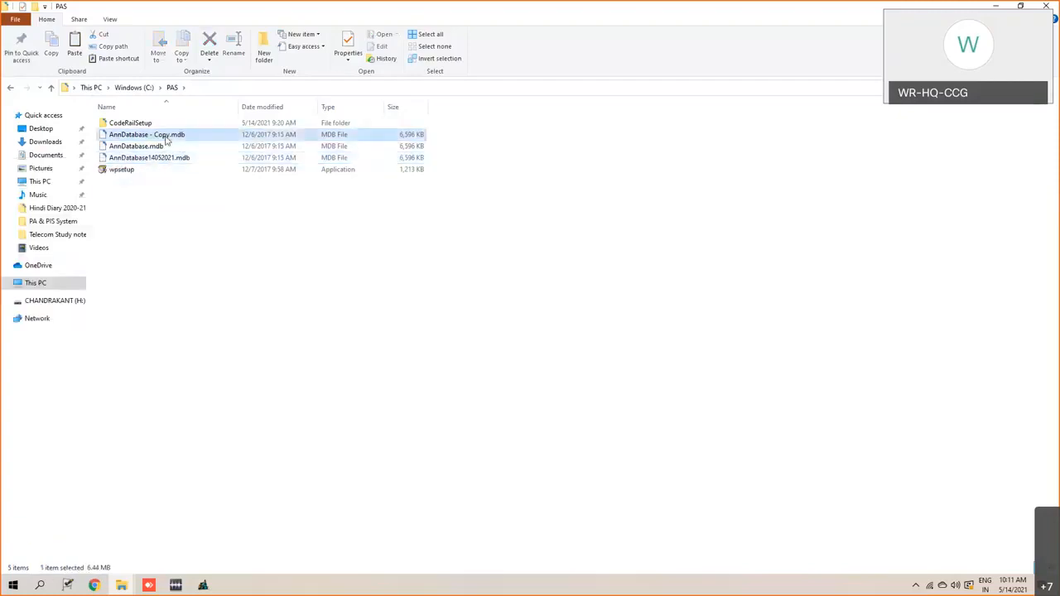
# - Rename the copied database file as AnnDatabase14062021.mdb
pyautogui.rightClick(167, 137)
pyautogui.click(95, 296)
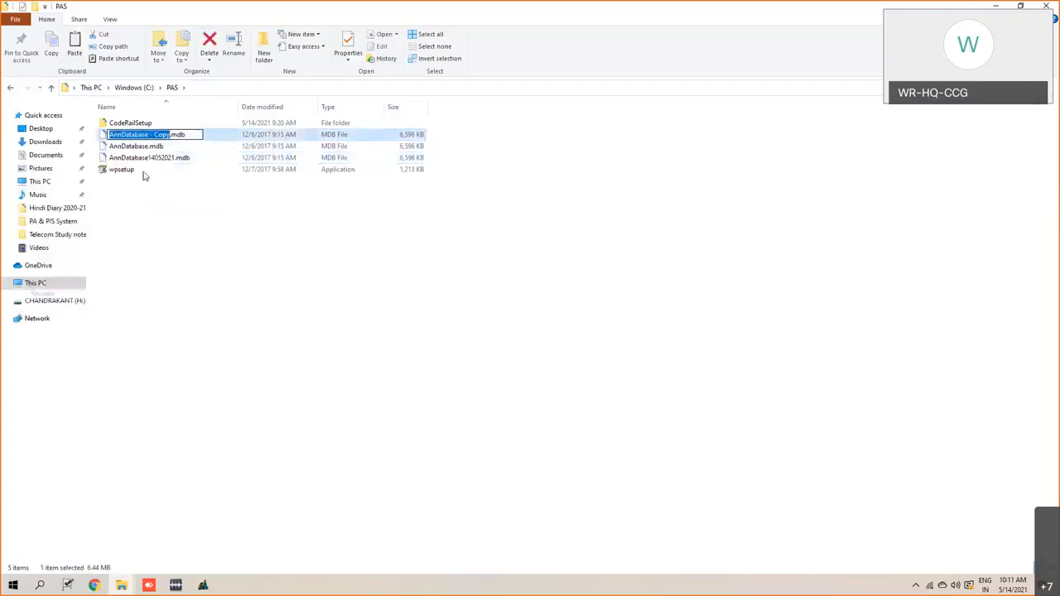
pyautogui.press('Right')
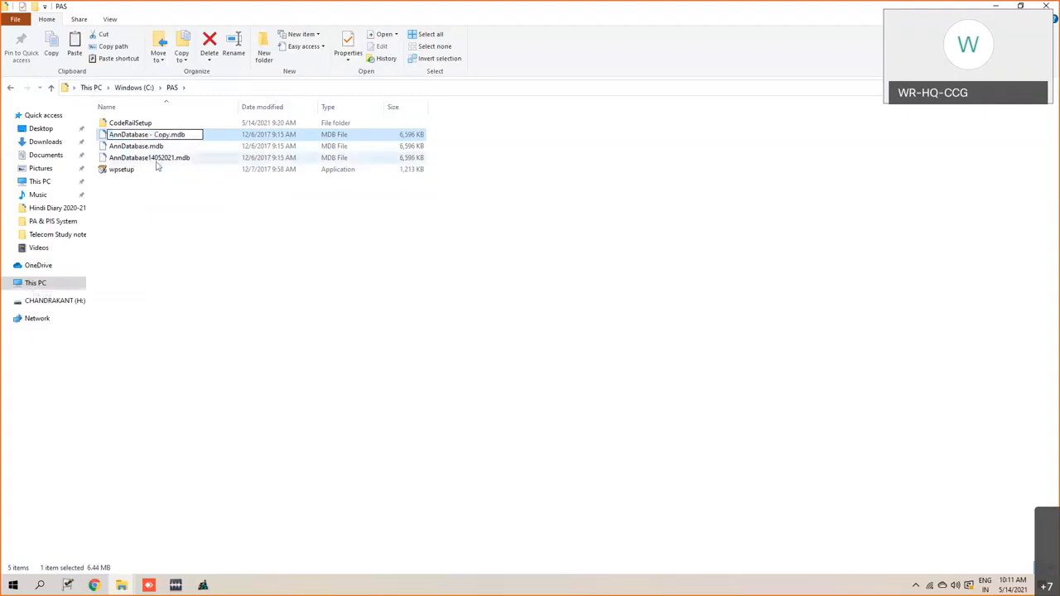
pyautogui.press('BackSpace')
pyautogui.press('BackSpace')
pyautogui.press('BackSpace')
pyautogui.press('BackSpace')
pyautogui.press('BackSpace')
pyautogui.press('BackSpace')
pyautogui.press('BackSpace')
pyautogui.write('14062021')
pyautogui.press('Return')
pyautogui.click(146, 227)
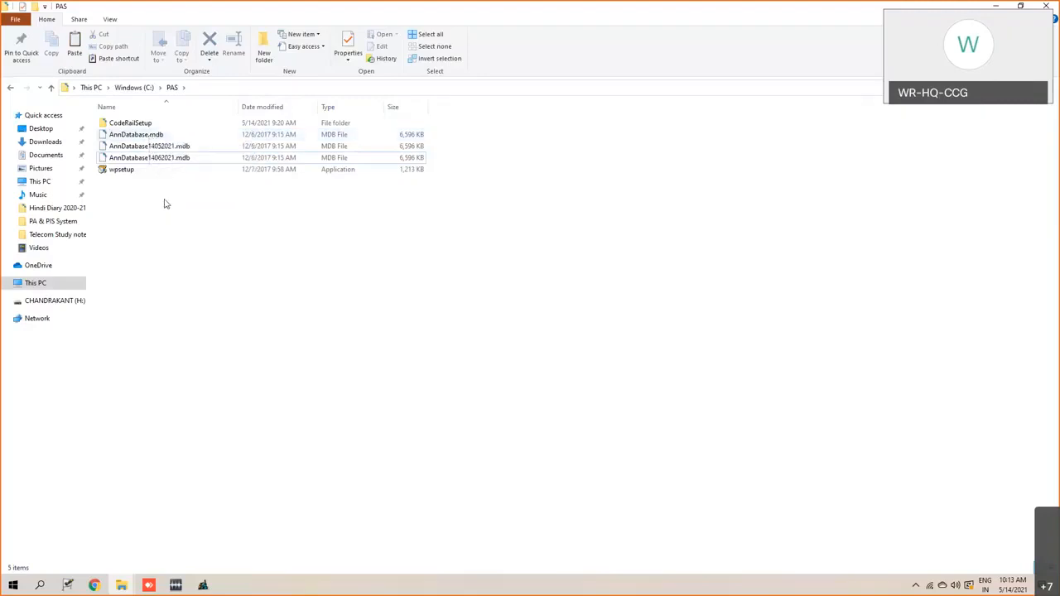
# - Try to rename AnnDatabase14062021.mdb as AnnDatabase.mdb and accept the offered name AnnDatabase (2).mdb
pyautogui.click(159, 163)
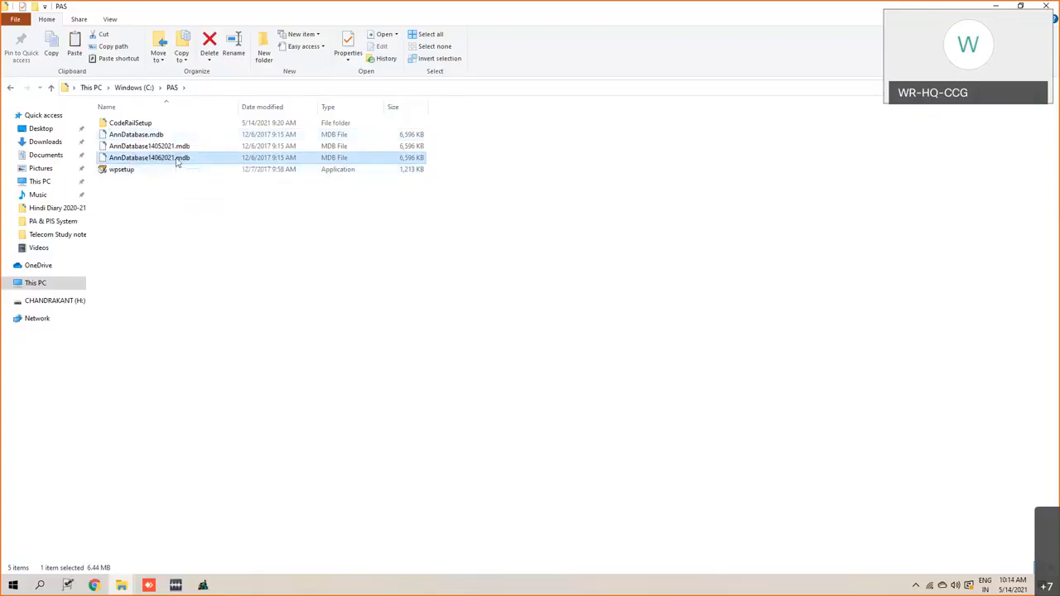
pyautogui.rightClick(175, 160)
pyautogui.click(94, 316)
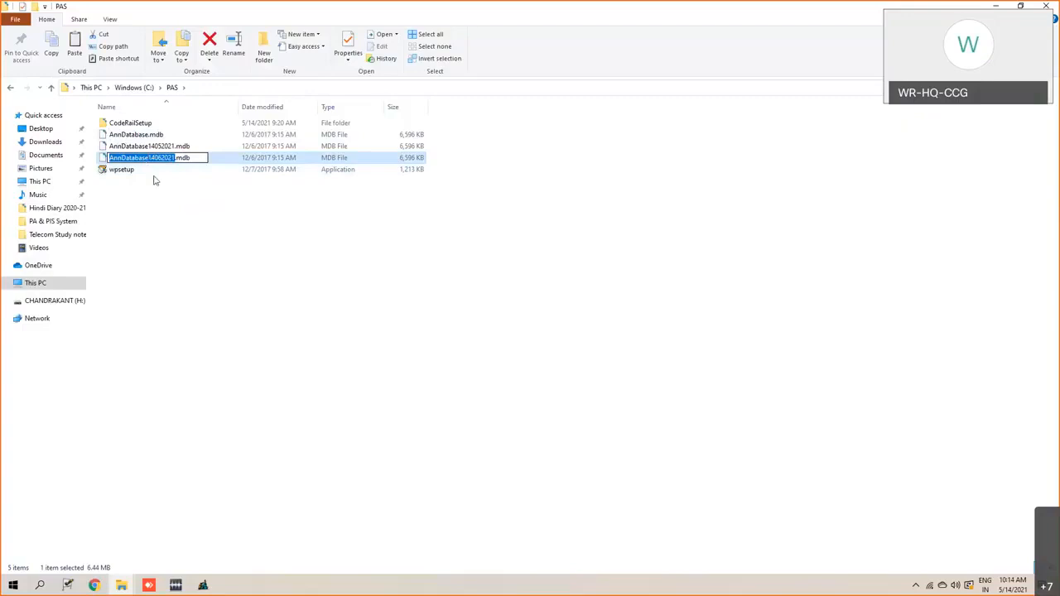
pyautogui.press('Right')
pyautogui.press('Left')
pyautogui.press('Left')
pyautogui.press('Left')
pyautogui.press('Left')
pyautogui.press('Left')
pyautogui.press('Left')
pyautogui.press('BackSpace')
pyautogui.press('BackSpace')
pyautogui.press('Delete')
pyautogui.press('Delete')
pyautogui.press('Delete')
pyautogui.press('Delete')
pyautogui.press('Delete')
pyautogui.press('Delete')
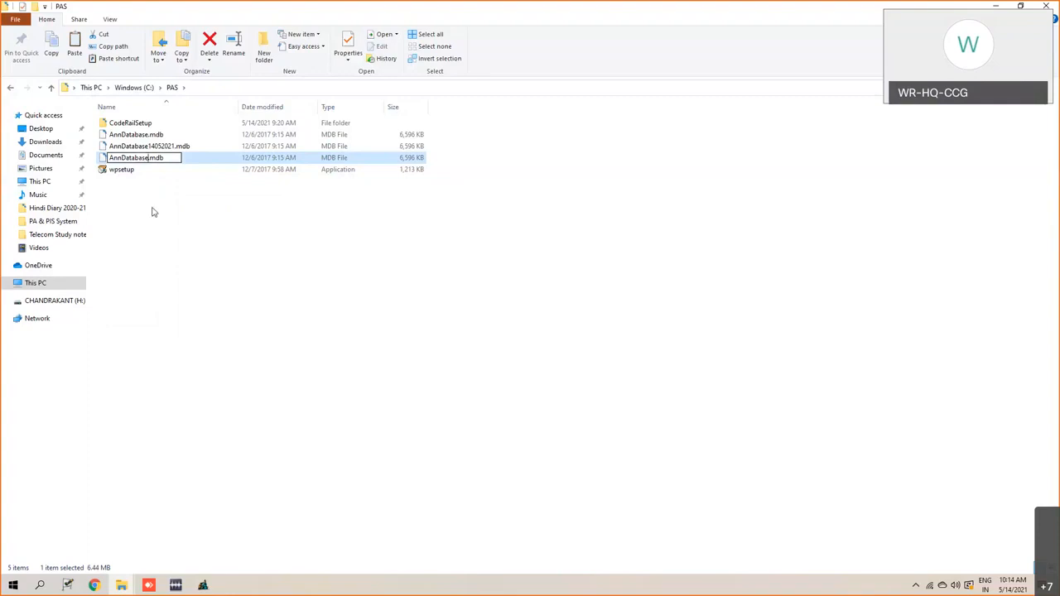
pyautogui.press('Return')
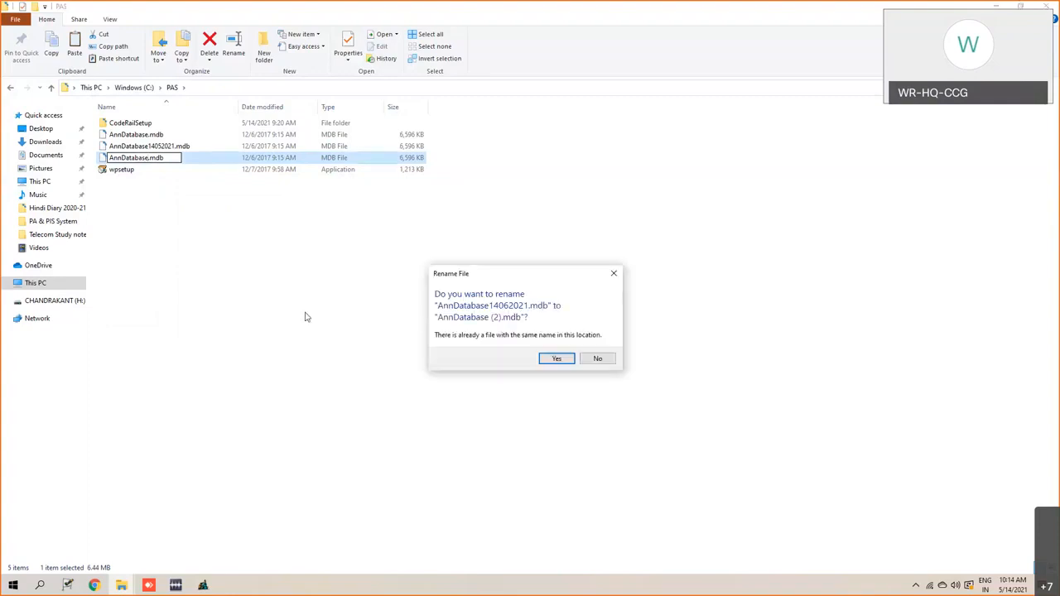
pyautogui.click(556, 359)
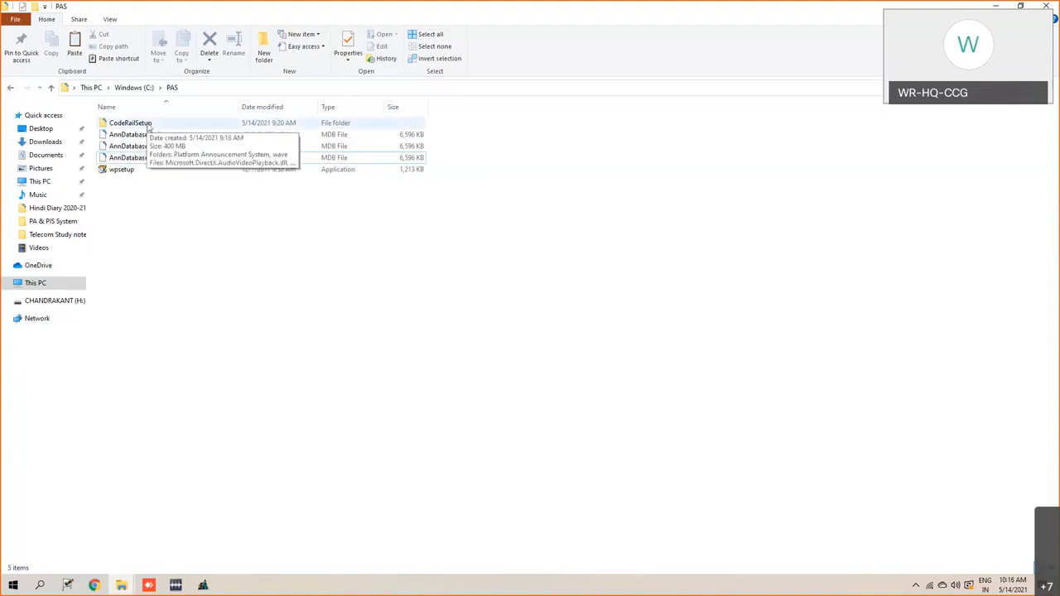
# - Open the CodeRailSetup folder and display its contents as extra large icons
pyautogui.doubleClick(148, 126)
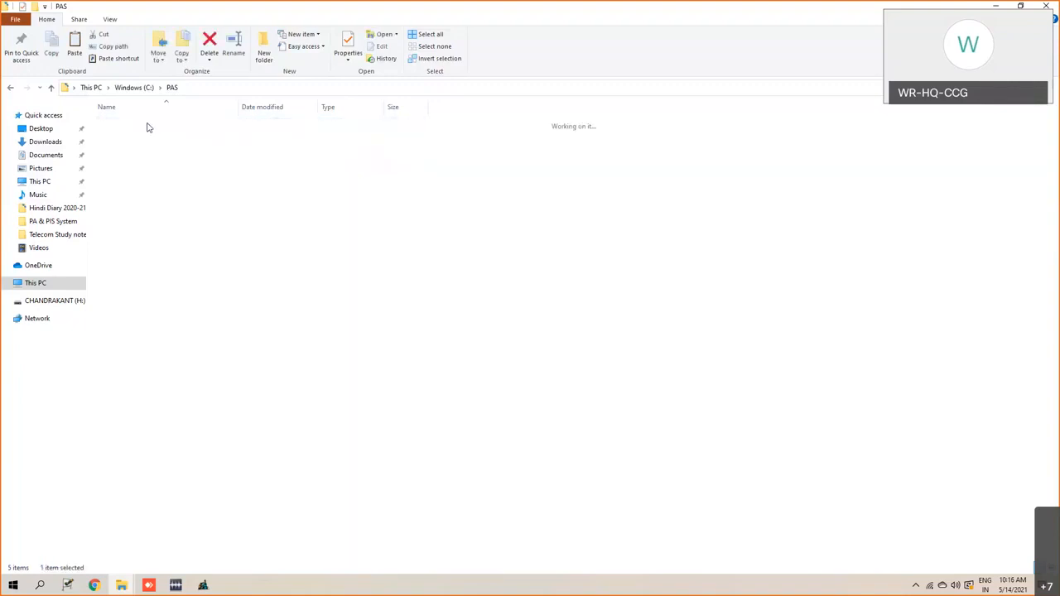
pyautogui.rightClick(189, 275)
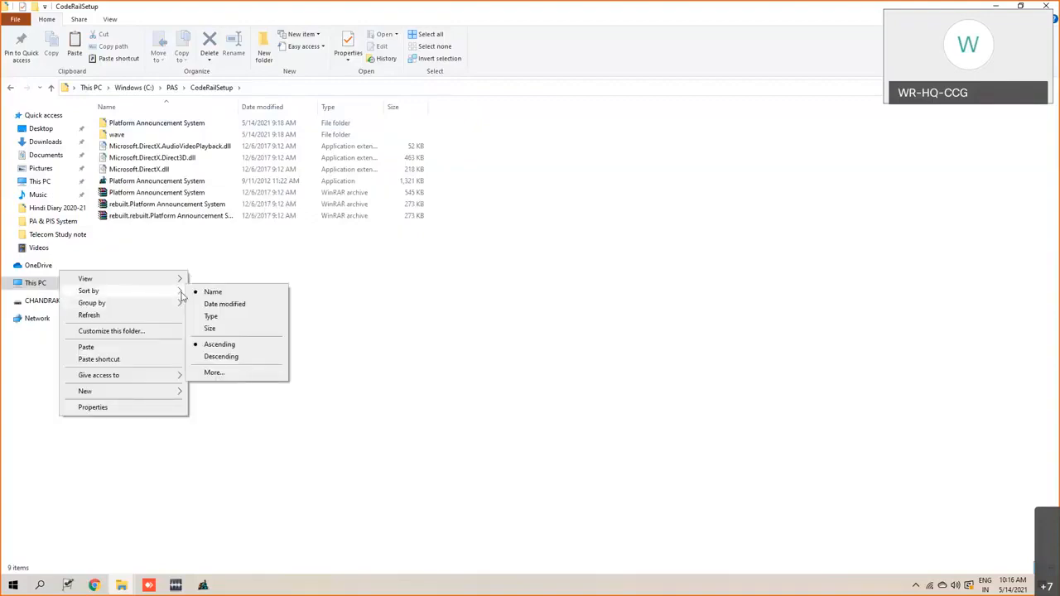
pyautogui.moveTo(175, 279)
pyautogui.click(220, 291)
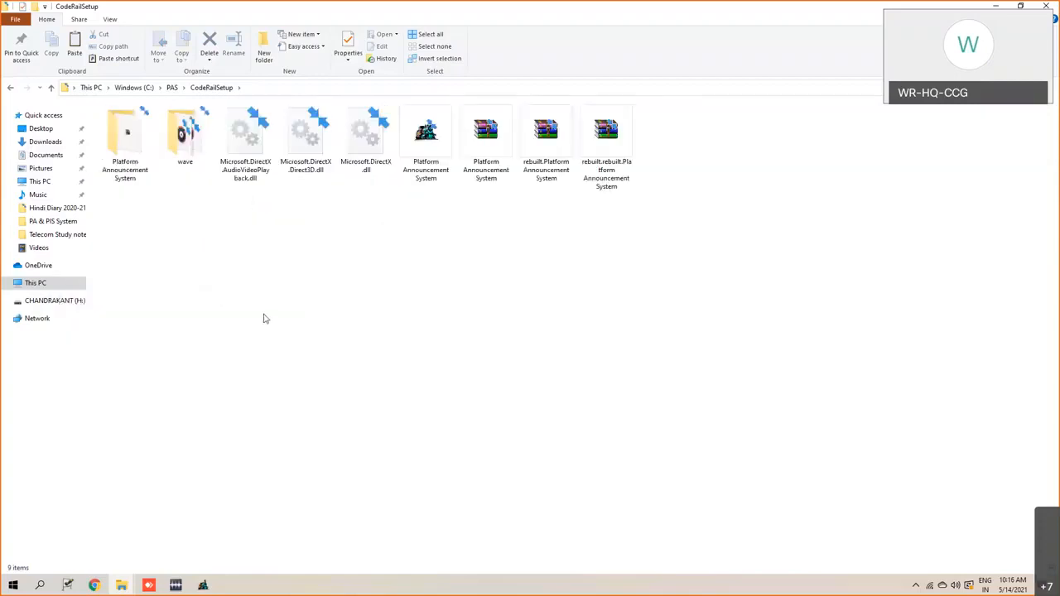
pyautogui.rightClick(136, 315)
pyautogui.moveTo(199, 322)
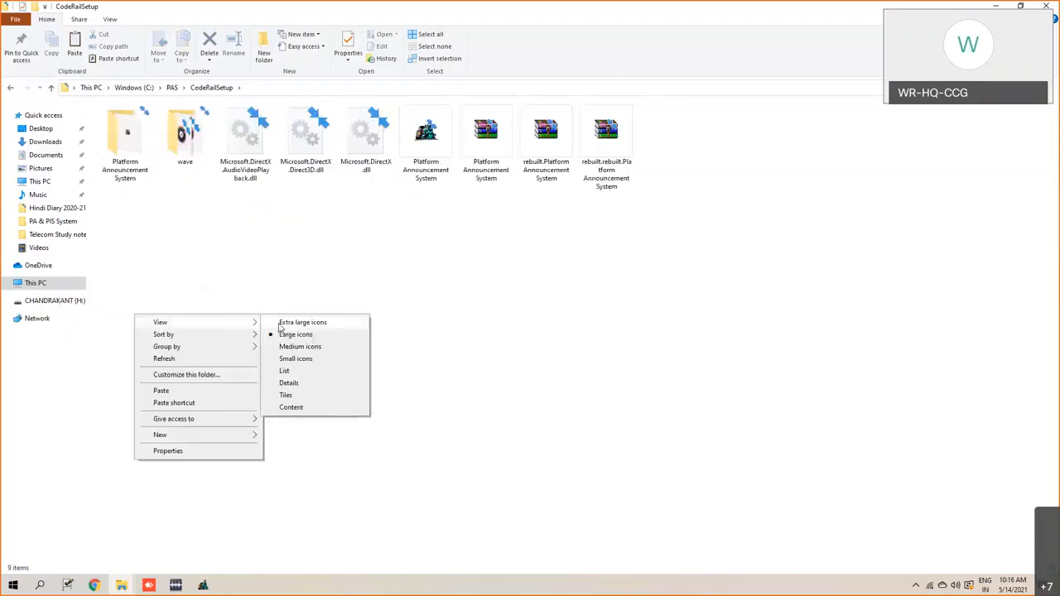
pyautogui.click(282, 323)
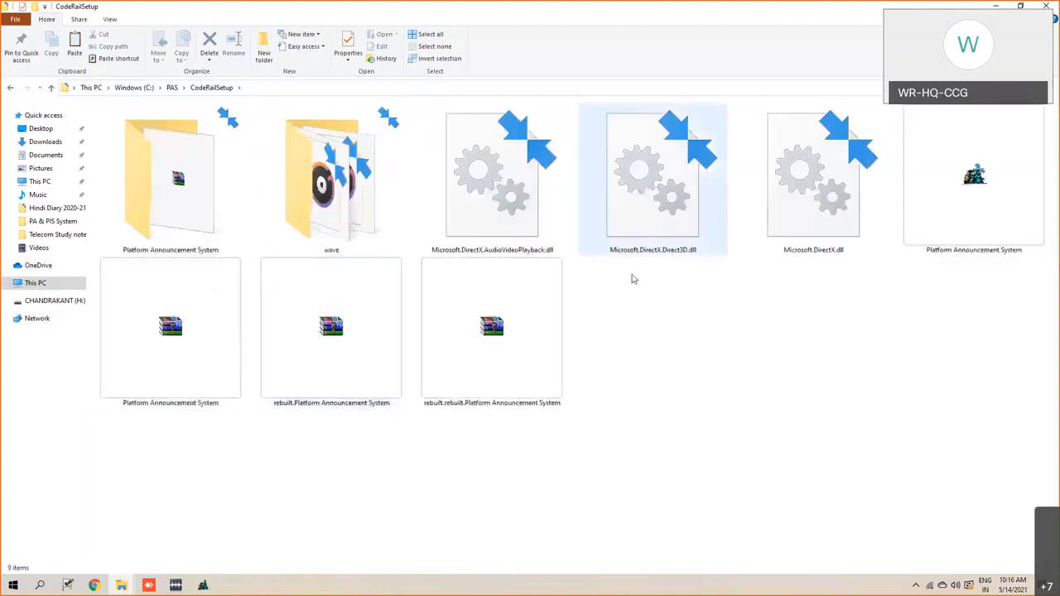
# - Create a desktop shortcut for the Platform Announcement System application and move it to an empty area of the desktop
pyautogui.click(986, 223)
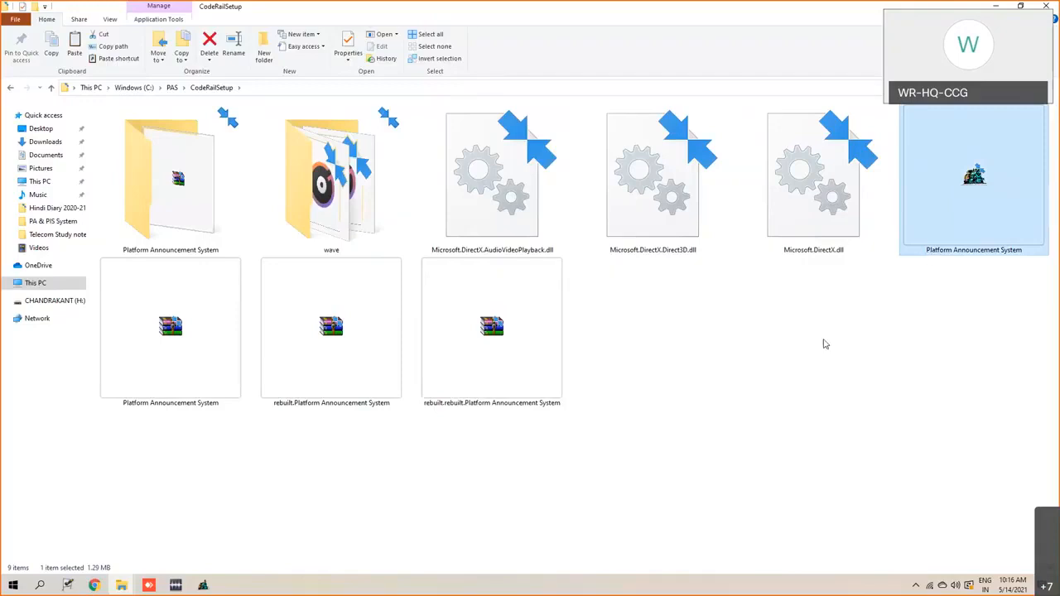
pyautogui.rightClick(935, 205)
pyautogui.moveTo(837, 341)
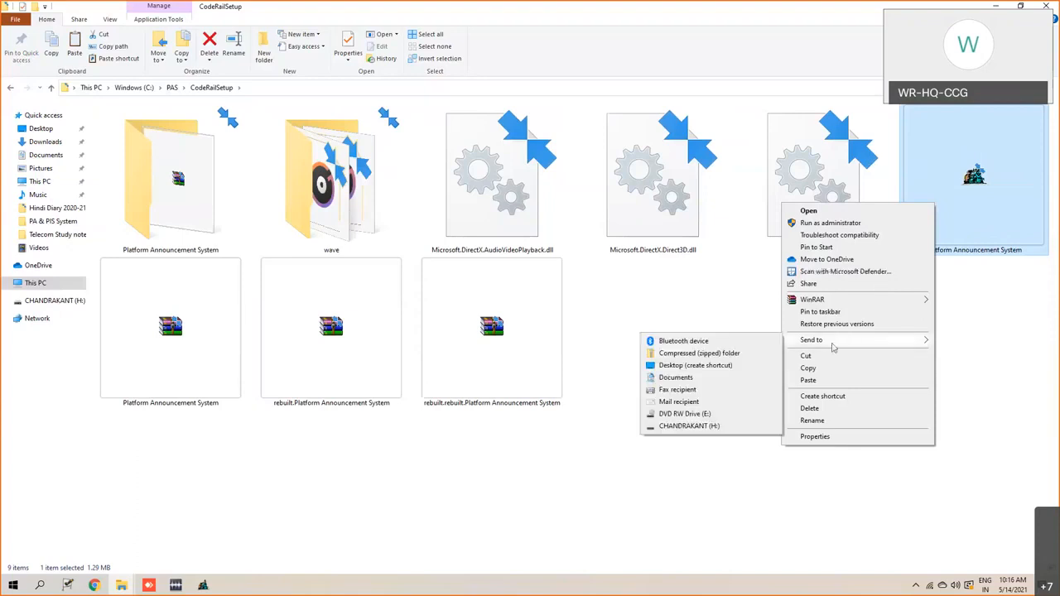
pyautogui.click(695, 367)
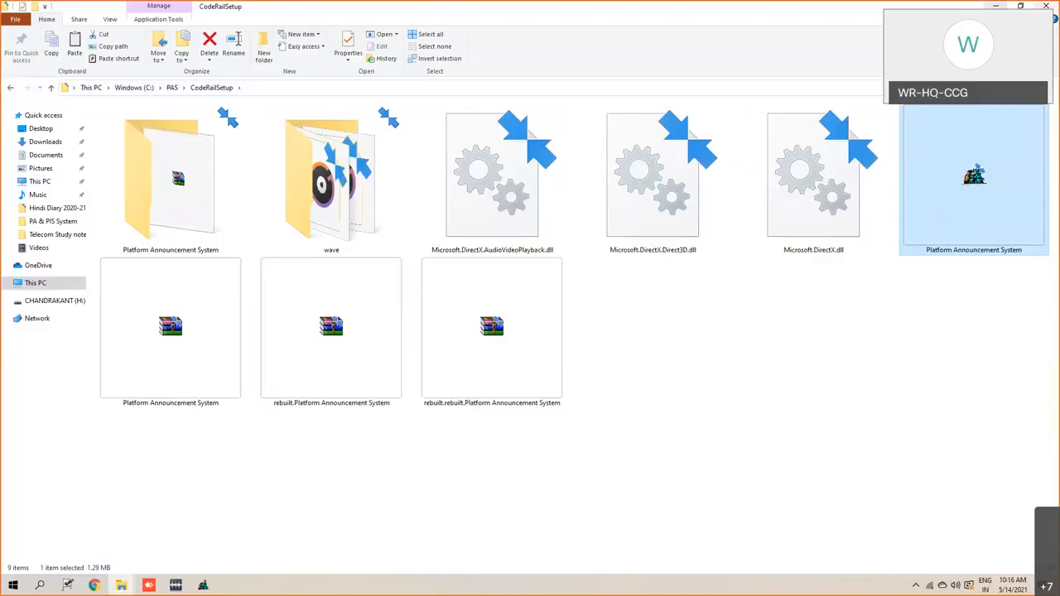
pyautogui.press('super+d')
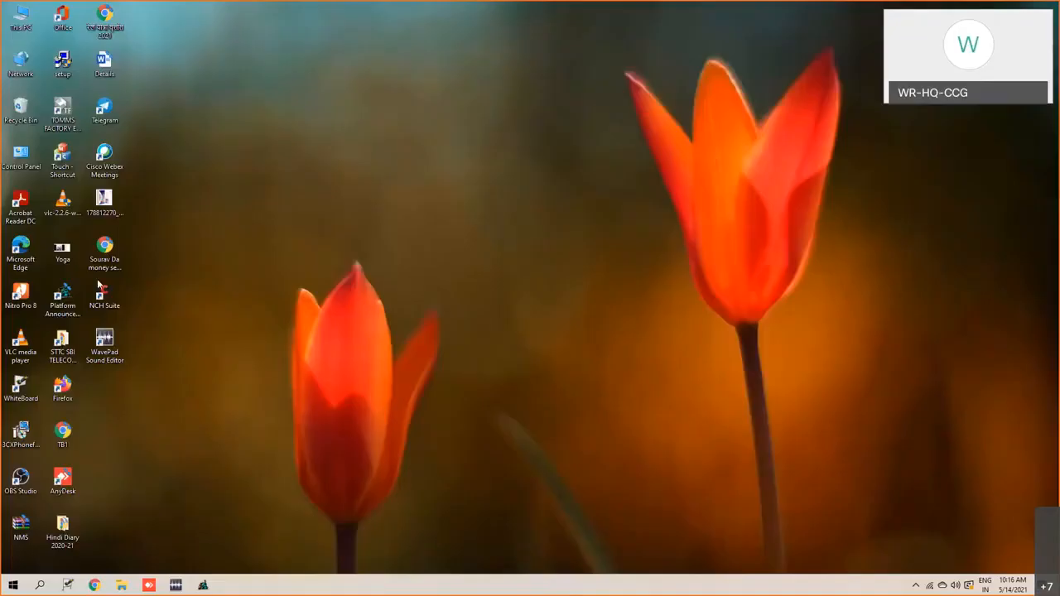
pyautogui.moveTo(63, 296); pyautogui.dragTo(286, 126)
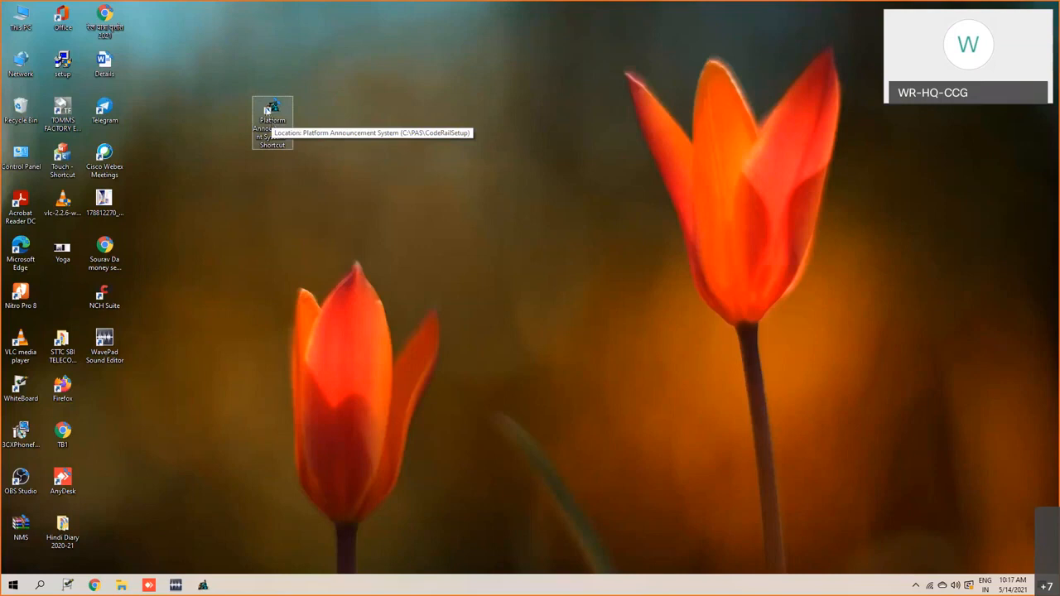
# - Review the application in the CodeRailSetup folder window again and return to the desktop
pyautogui.click(205, 586)
pyautogui.click(205, 586)
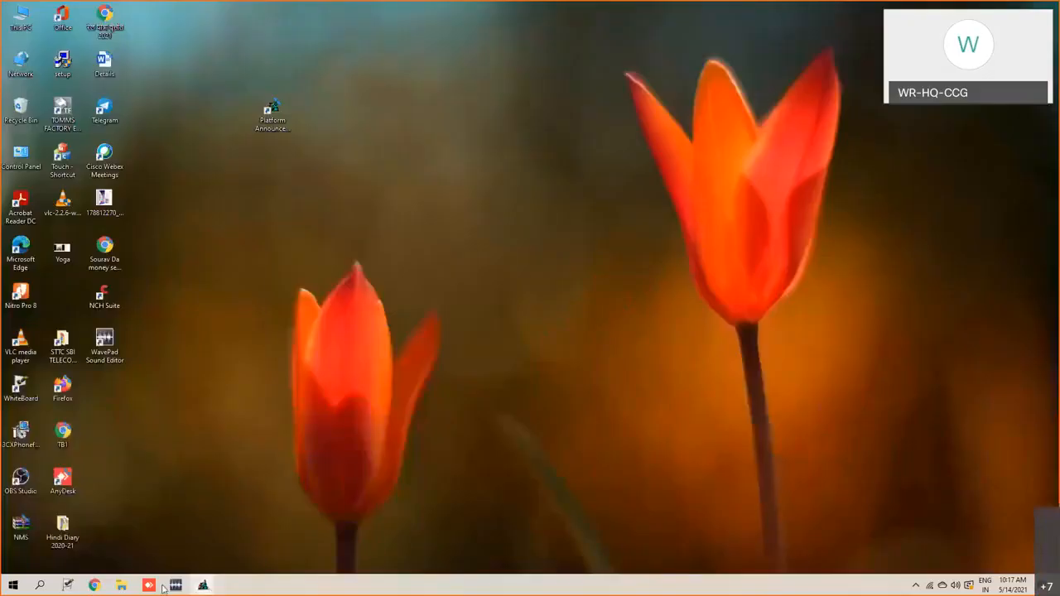
pyautogui.moveTo(121, 585)
pyautogui.click(268, 559)
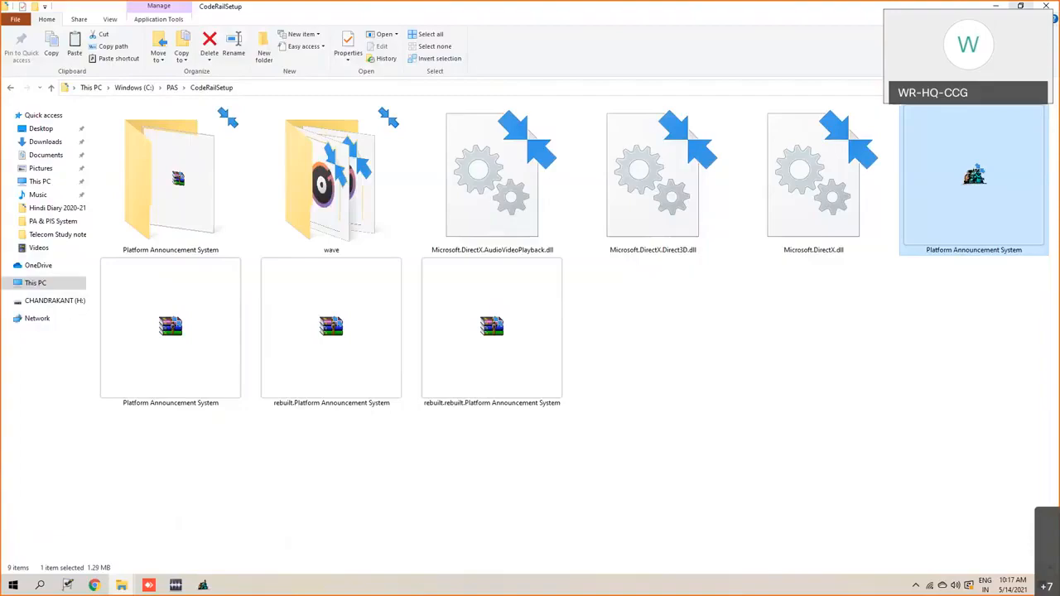
pyautogui.click(995, 6)
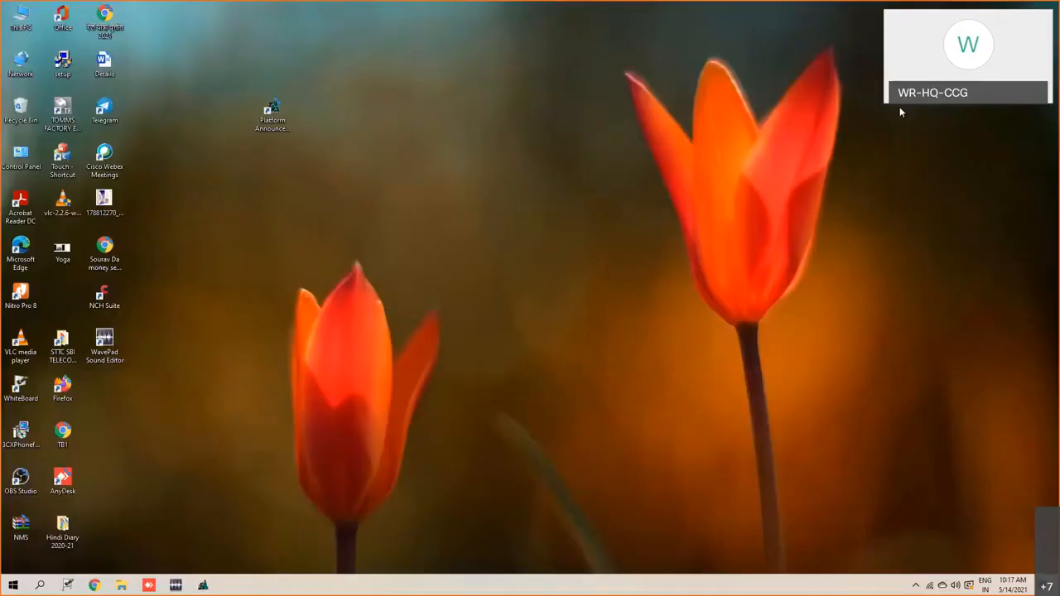
# - Inspect the target and start location in the properties of the Platform Announcement System shortcut
pyautogui.rightClick(274, 135)
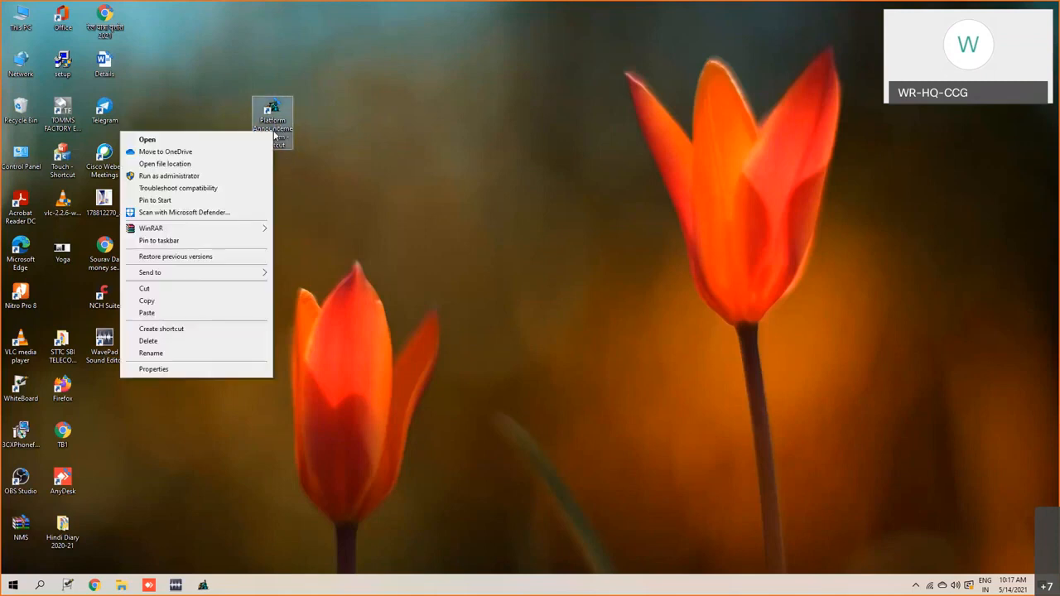
pyautogui.click(164, 371)
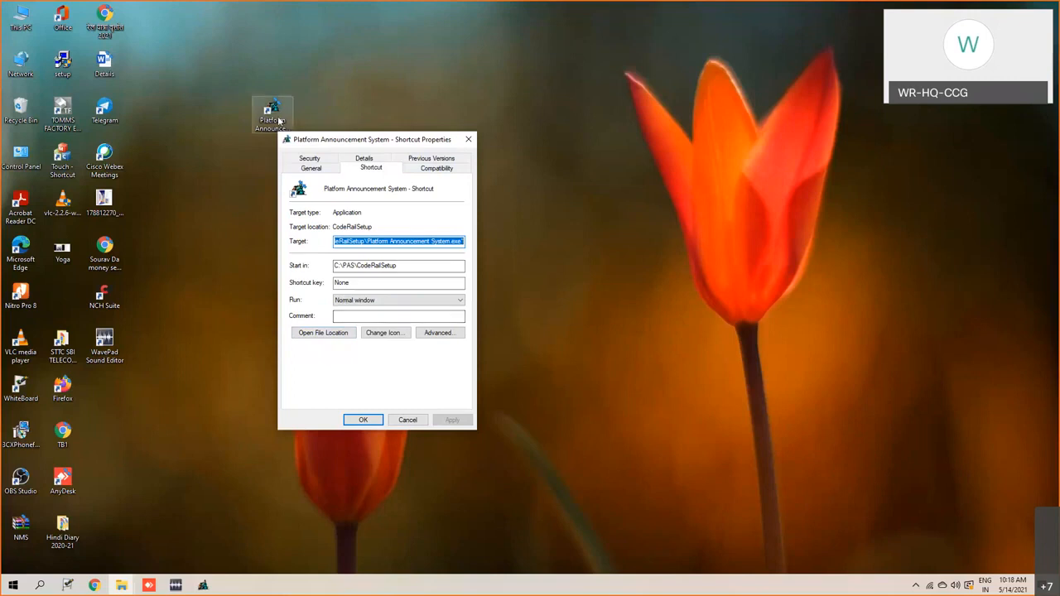
pyautogui.click(466, 141)
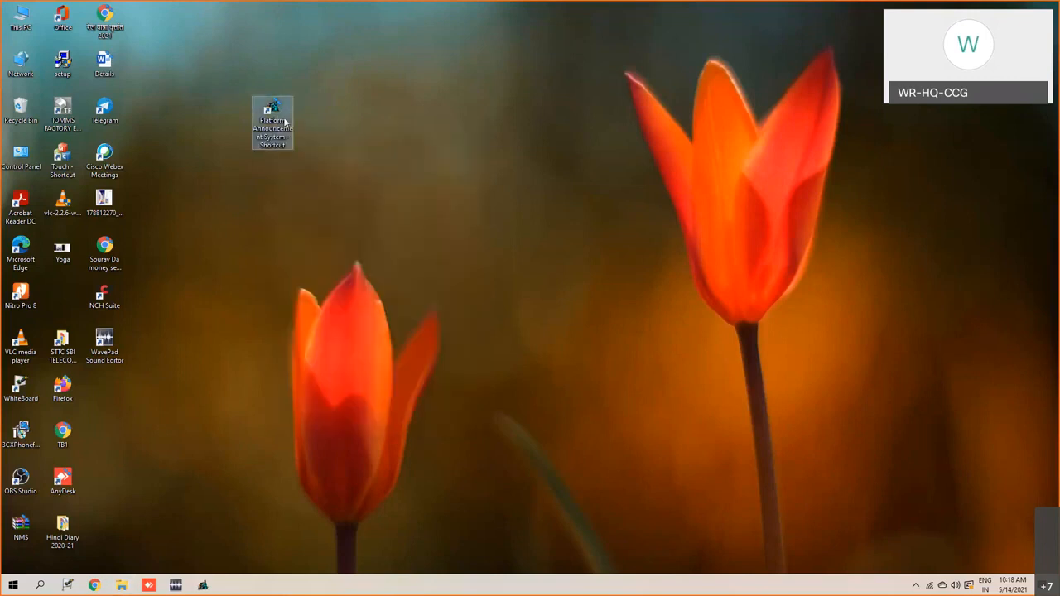
# - Open the shortcut's file location from its properties and maximize the resulting folder window
pyautogui.rightClick(284, 122)
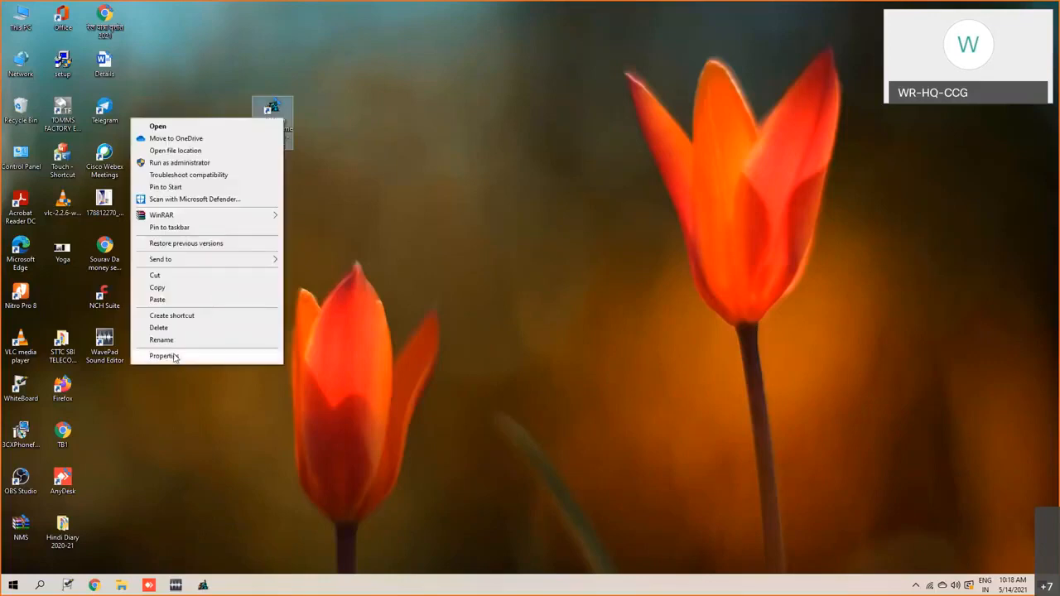
pyautogui.click(164, 356)
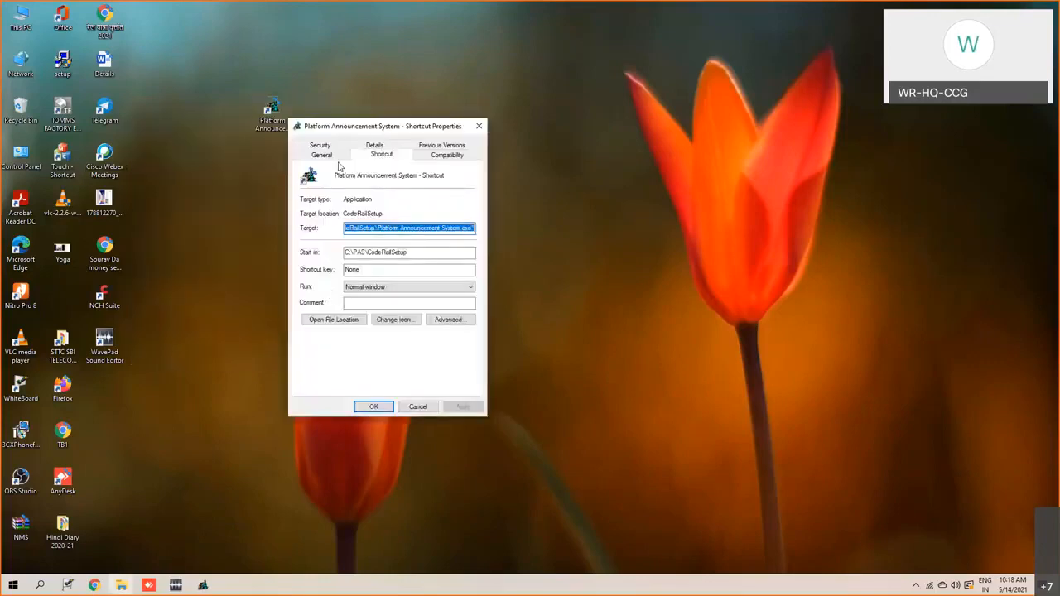
pyautogui.click(333, 320)
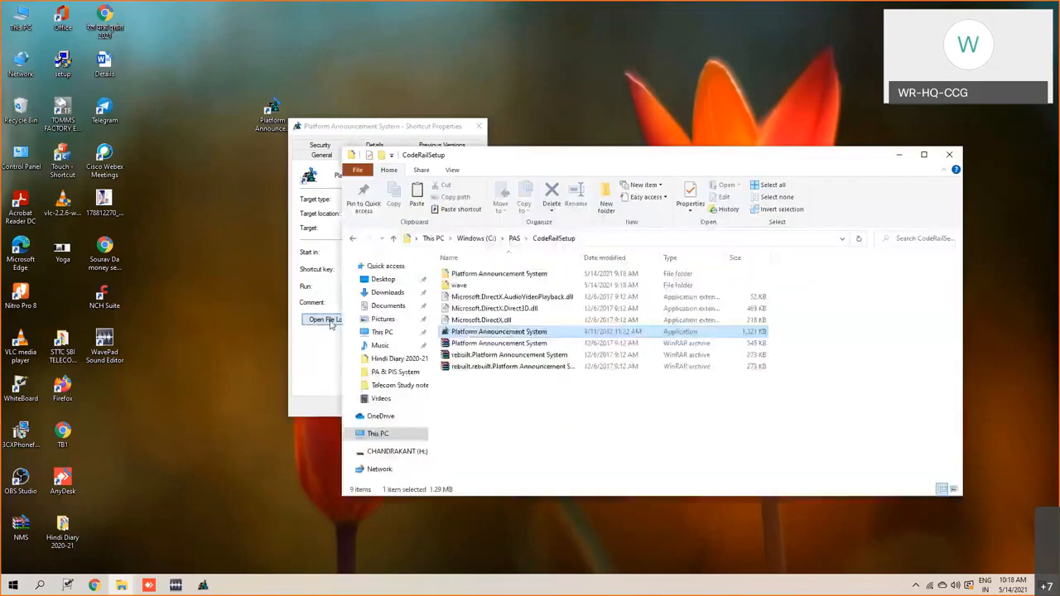
pyautogui.click(924, 155)
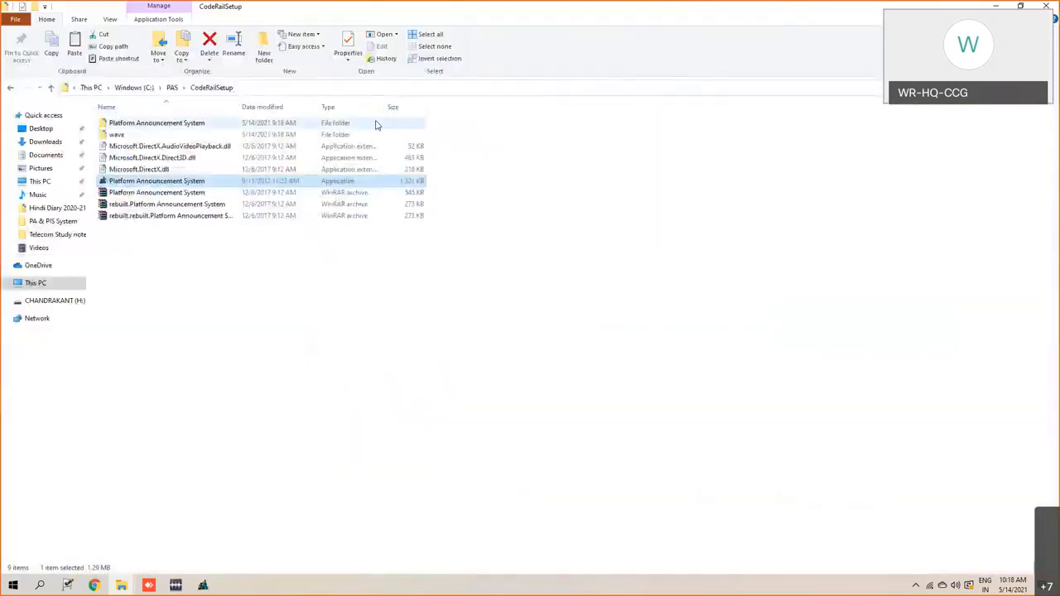
# - Display the CodeRailSetup contents as medium icons, minimizing the folder window and closing the shortcut's properties when done
pyautogui.rightClick(260, 336)
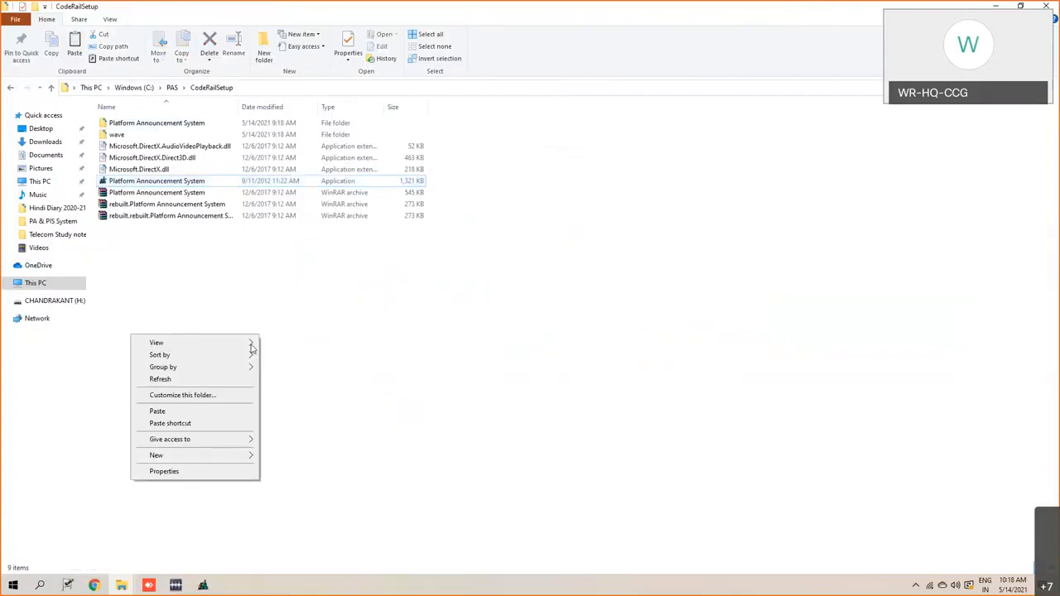
pyautogui.click(282, 342)
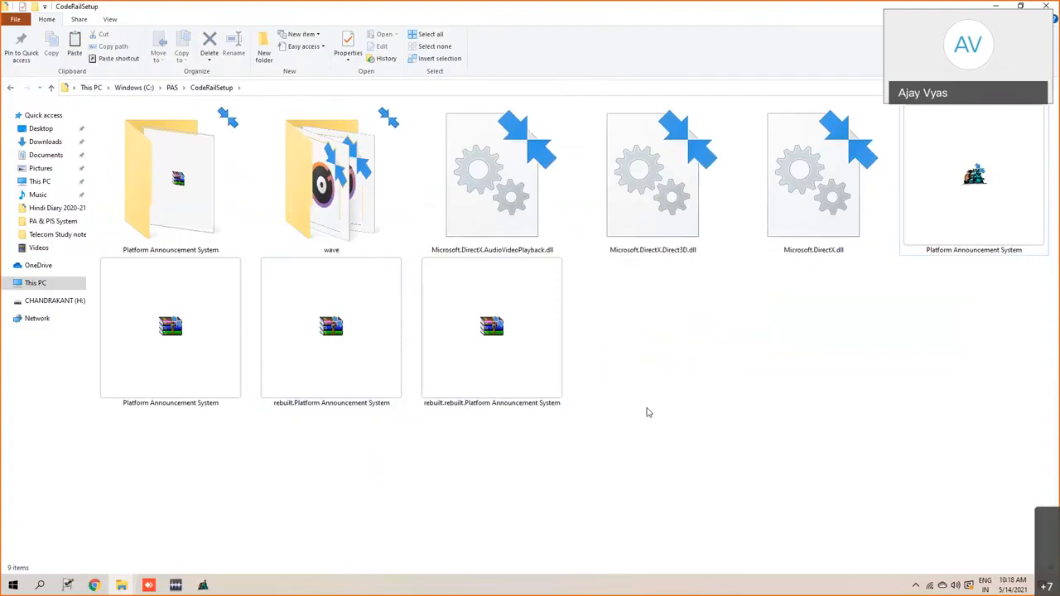
pyautogui.rightClick(669, 349)
pyautogui.moveTo(664, 354)
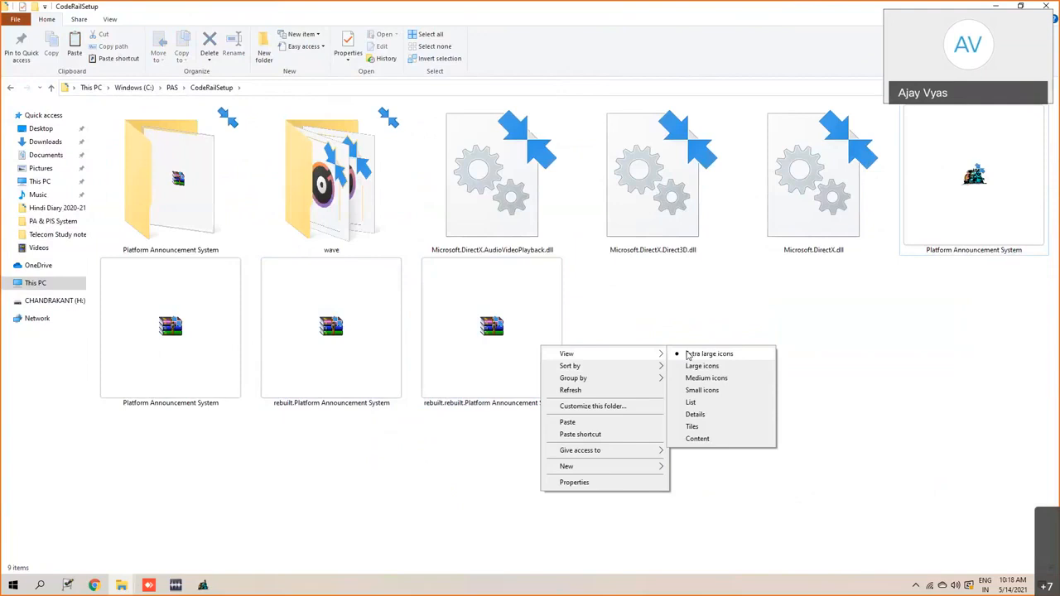
pyautogui.click(678, 380)
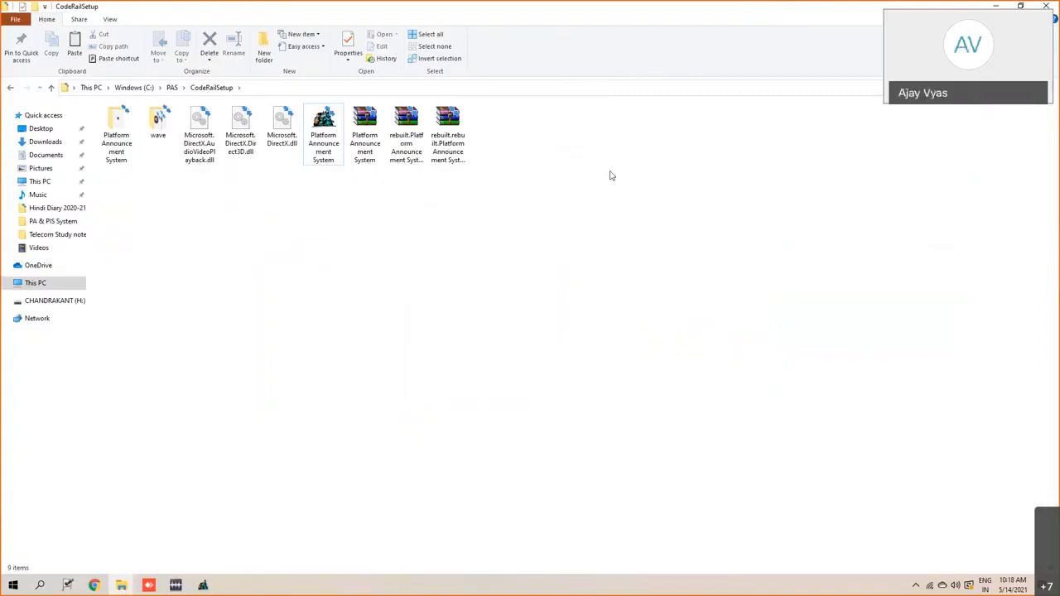
pyautogui.click(997, 6)
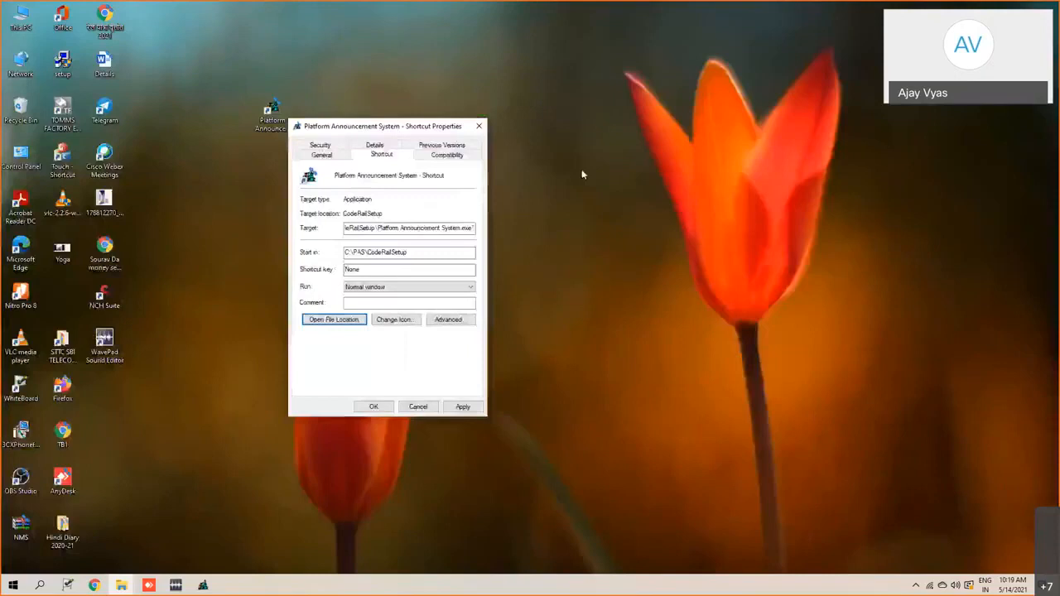
pyautogui.click(480, 128)
# - Move the Platform Announcement System shortcut beside the Details document in the desktop icon grid and refresh the desktop
pyautogui.moveTo(274, 112); pyautogui.dragTo(171, 48)
pyautogui.rightClick(254, 105)
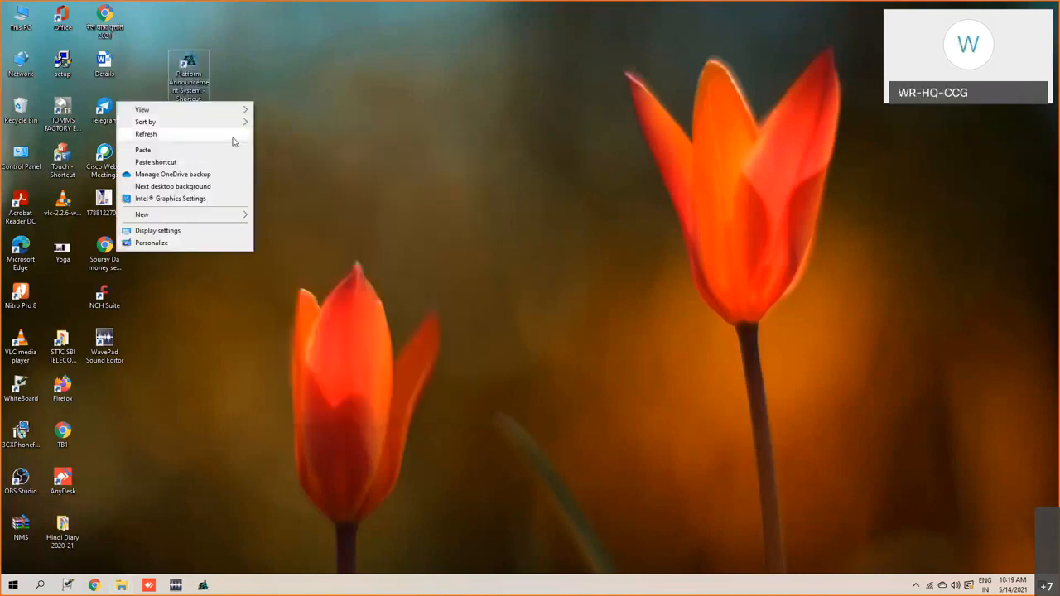
pyautogui.click(231, 135)
pyautogui.moveTo(206, 78); pyautogui.dragTo(163, 82)
pyautogui.rightClick(222, 130)
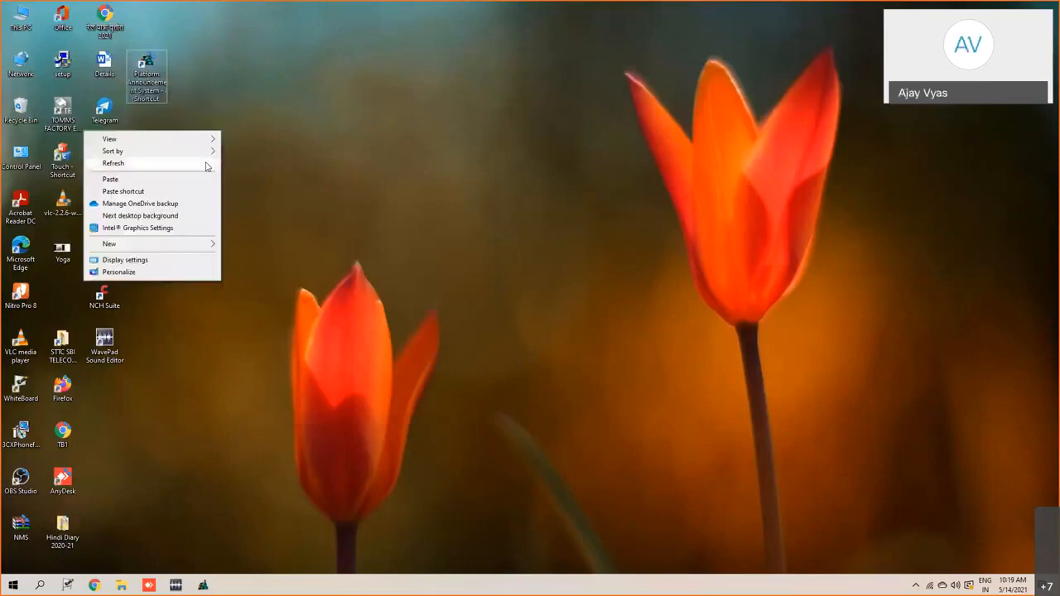
pyautogui.click(204, 161)
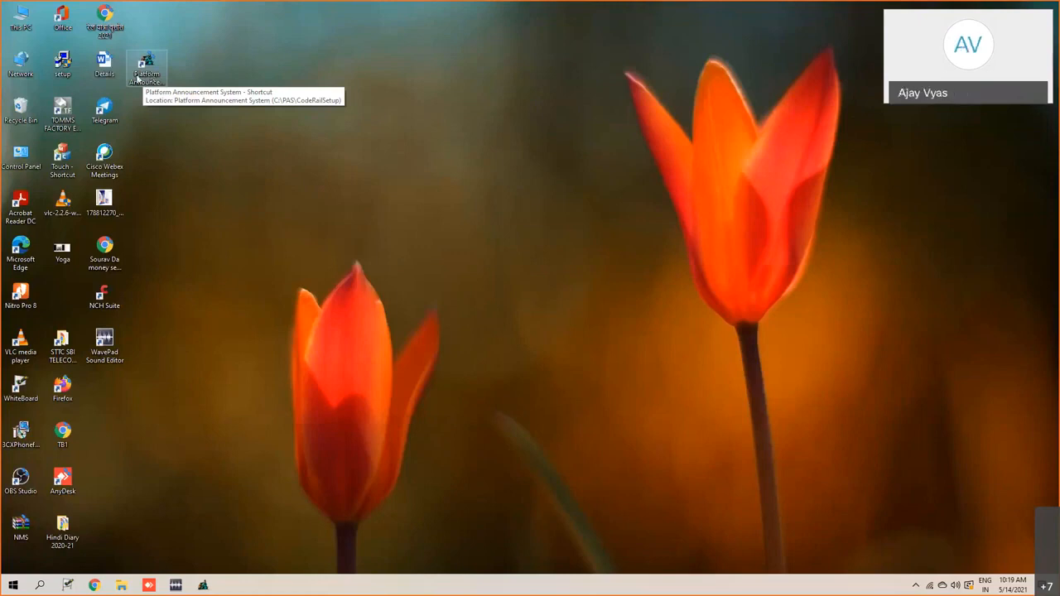
# - Open the Platform Announcement System shortcut's file location from its properties and maximize the folder window
pyautogui.rightClick(137, 79)
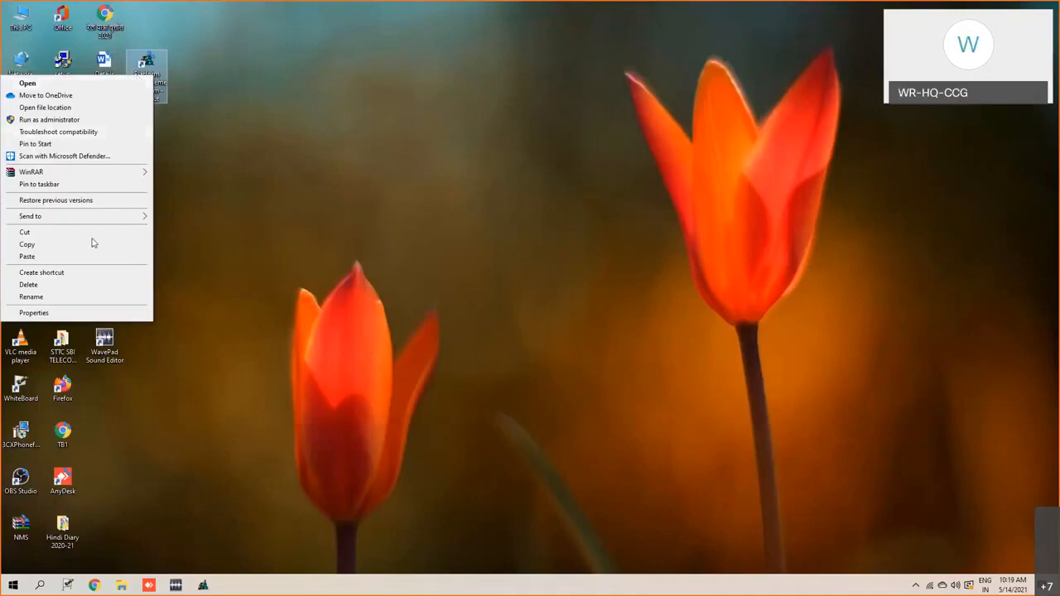
pyautogui.click(34, 313)
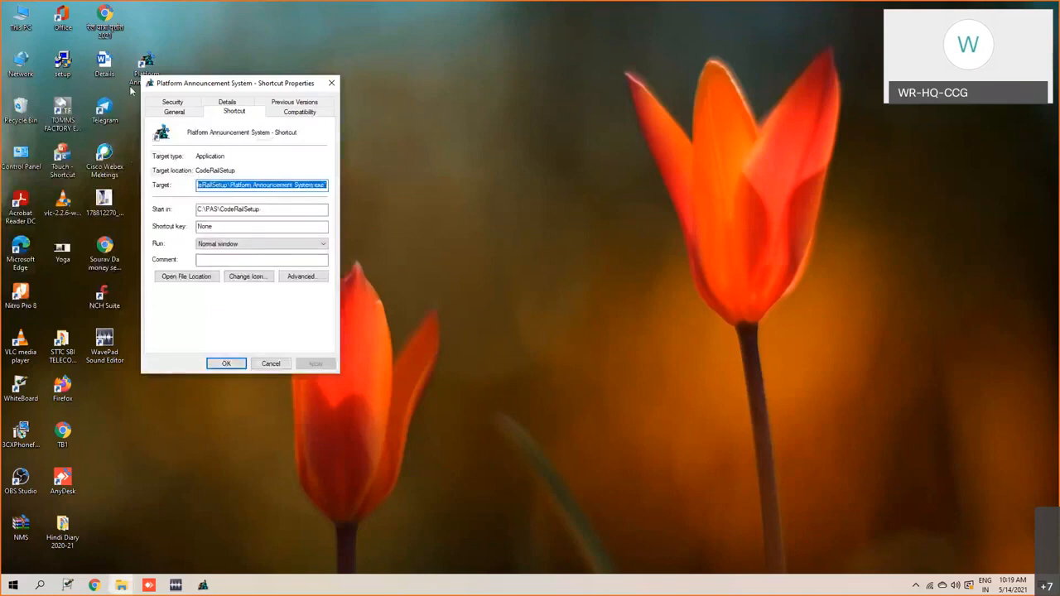
pyautogui.moveTo(246, 83); pyautogui.dragTo(129, 94)
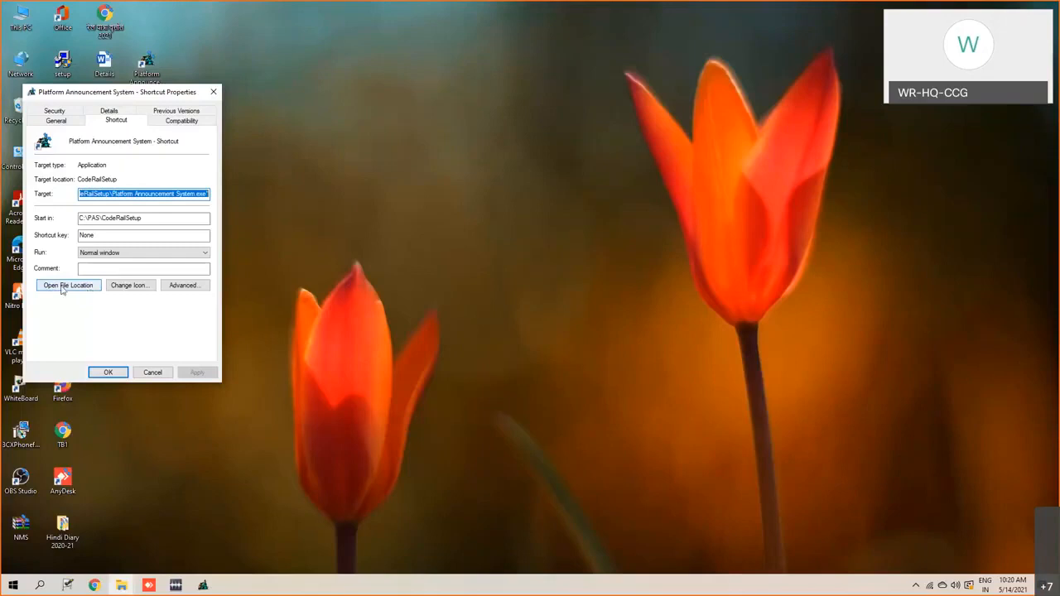
pyautogui.click(62, 286)
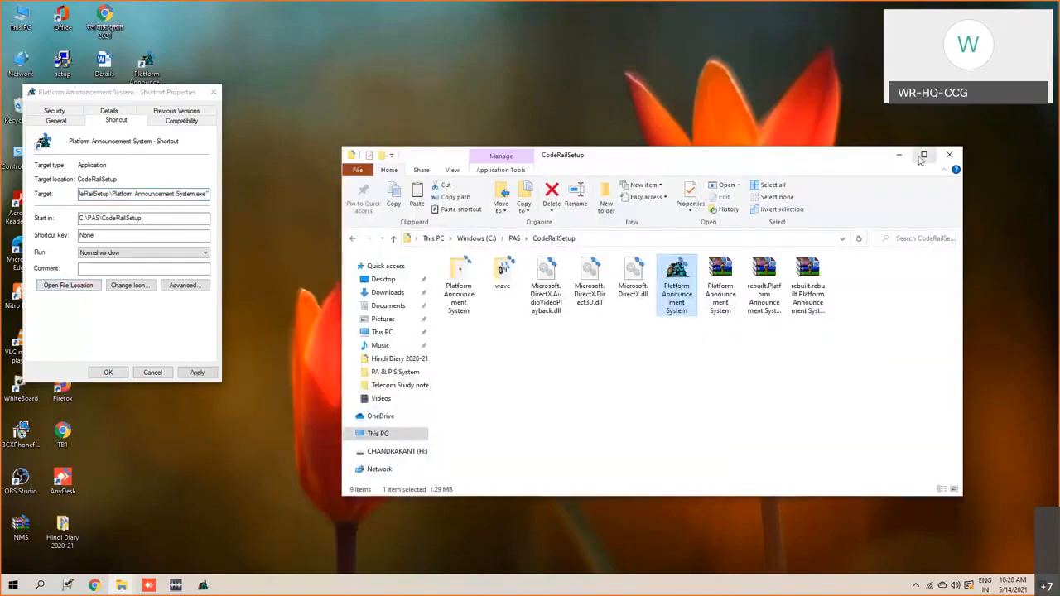
pyautogui.click(921, 157)
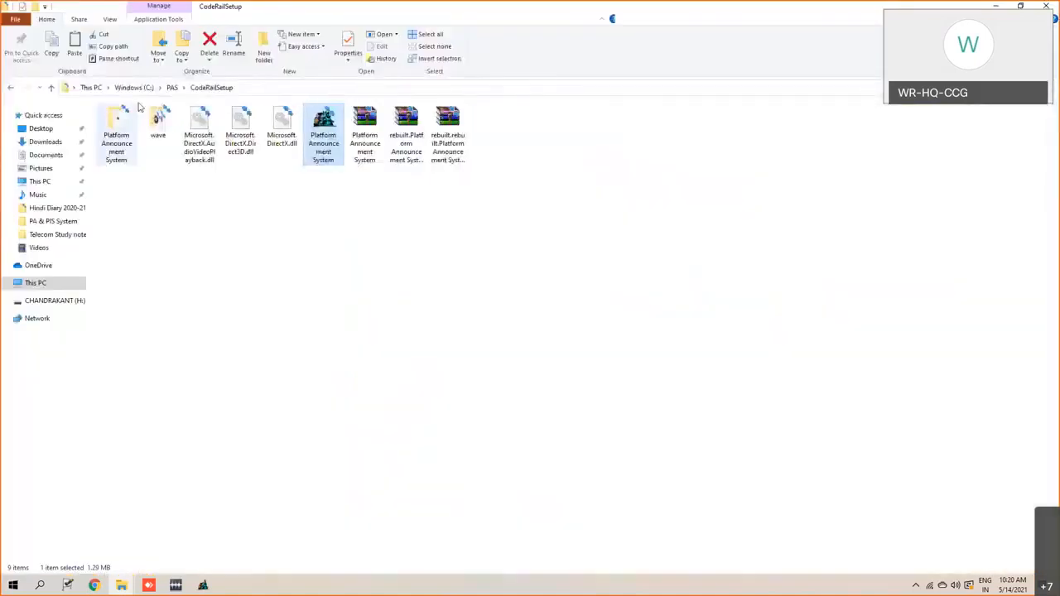
# - Display the CodeRailSetup contents as large icons and examine the Platform Announcement System application file
pyautogui.rightClick(155, 262)
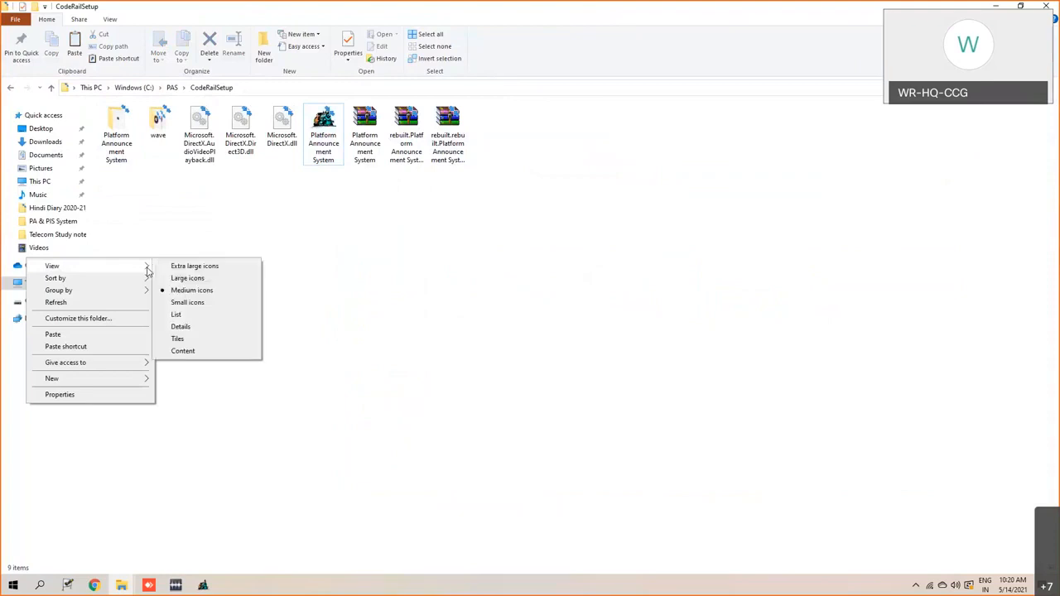
pyautogui.click(170, 279)
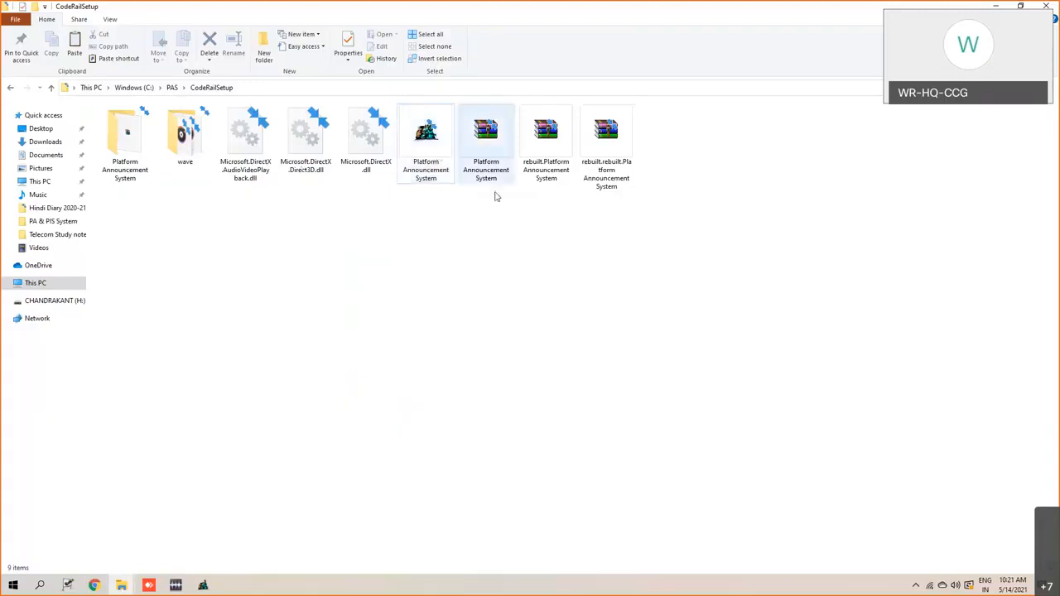
pyautogui.click(424, 144)
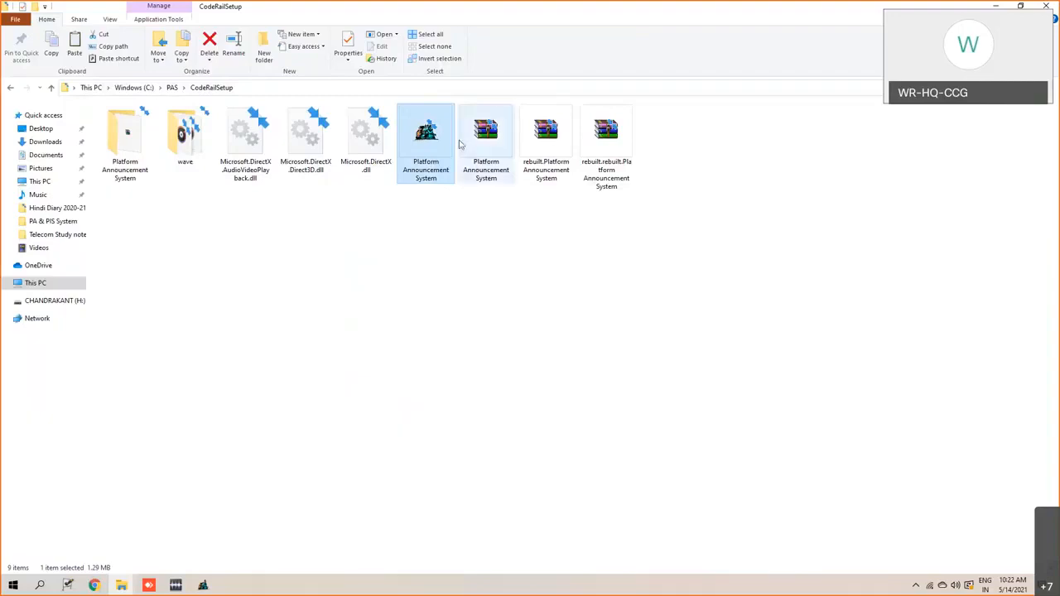
pyautogui.moveTo(408, 149)
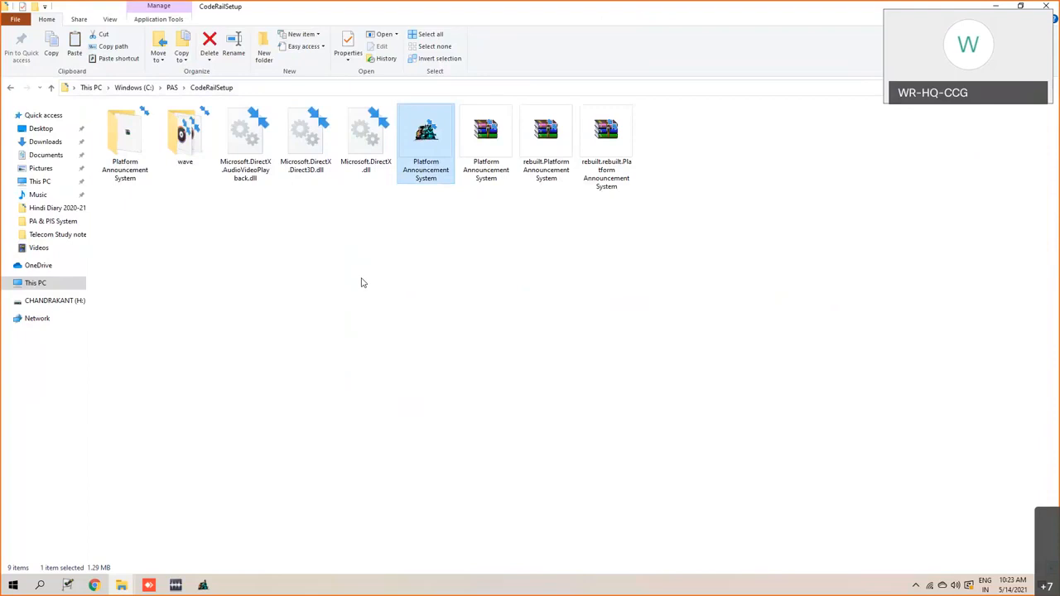
pyautogui.click(400, 195)
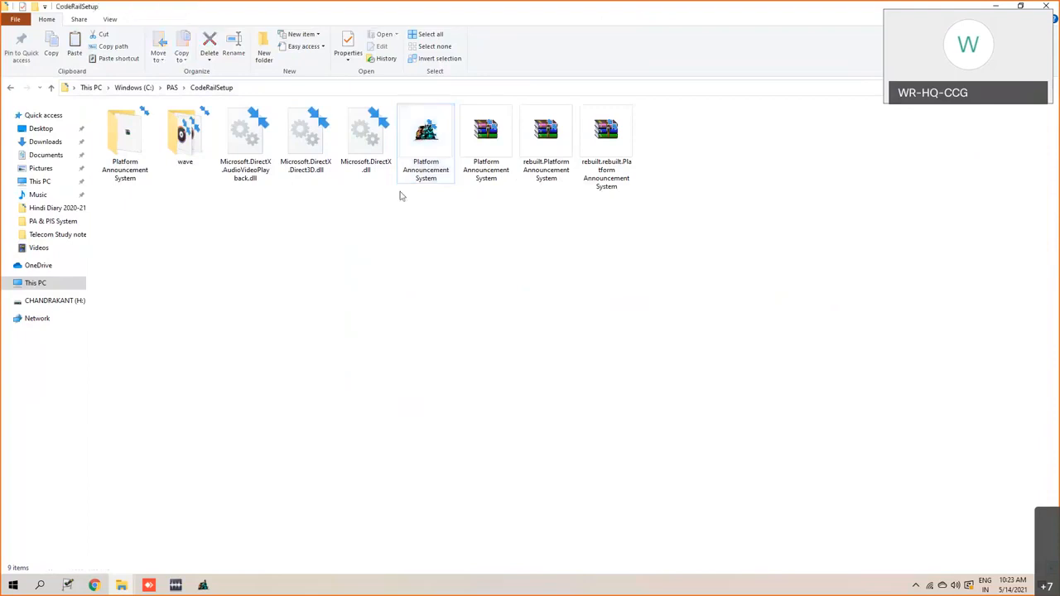
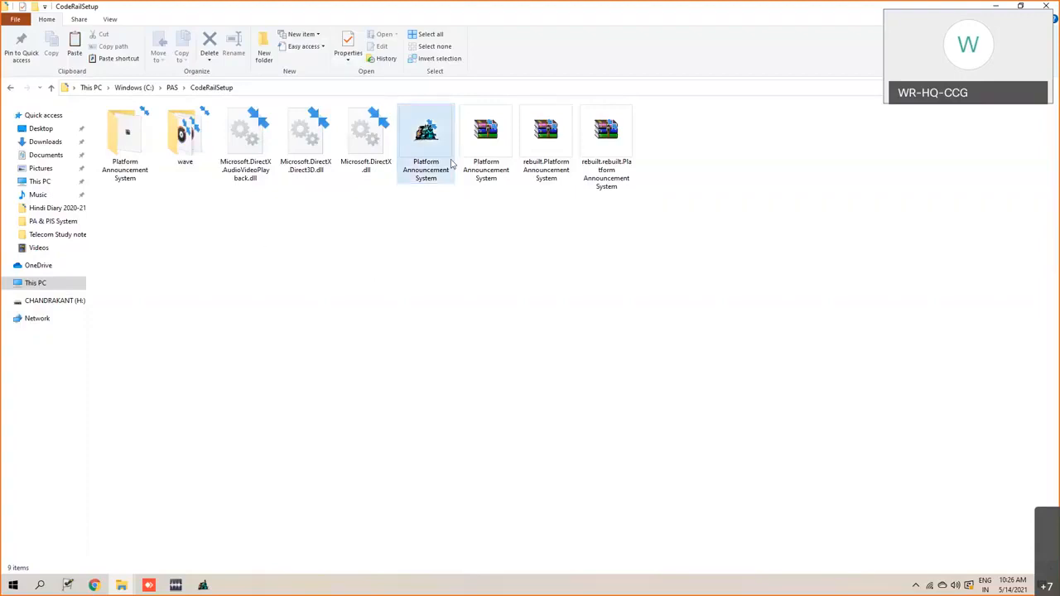
# - Open the wave folder in CodeRailSetup and display its contents as large icons
pyautogui.click(420, 159)
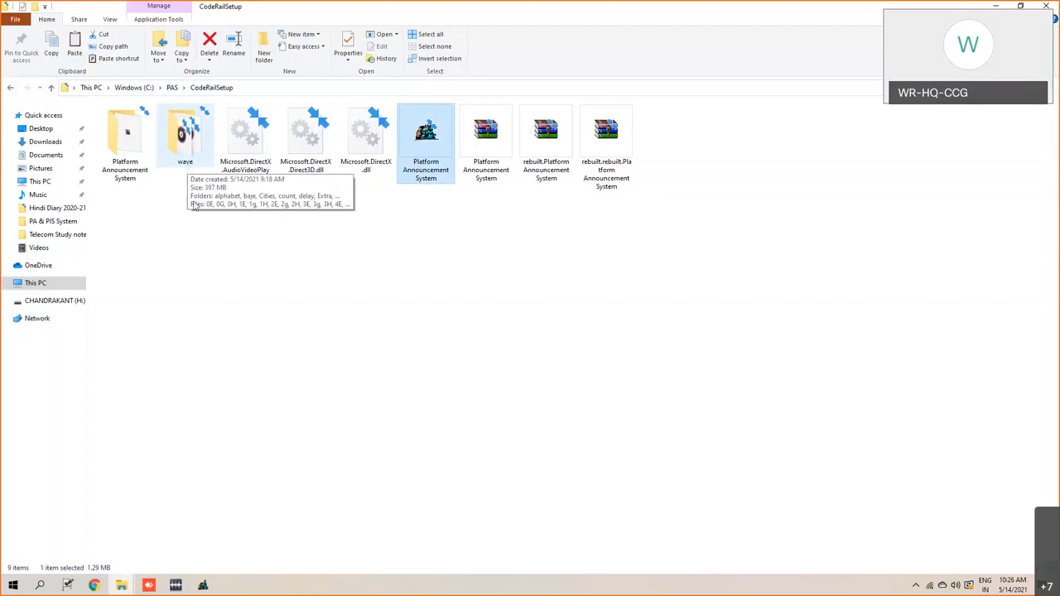
pyautogui.click(198, 166)
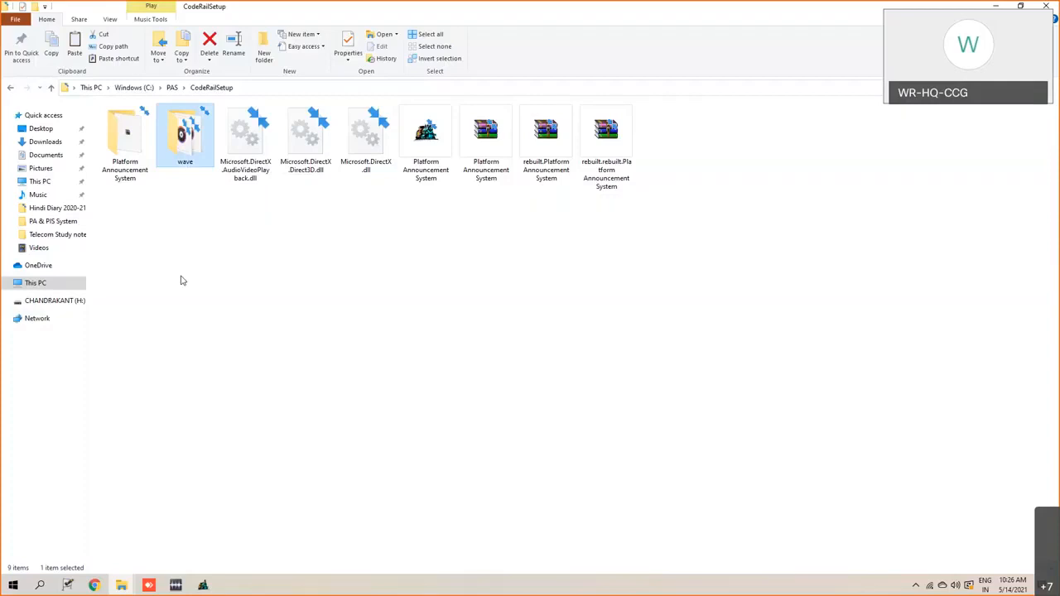
pyautogui.doubleClick(180, 157)
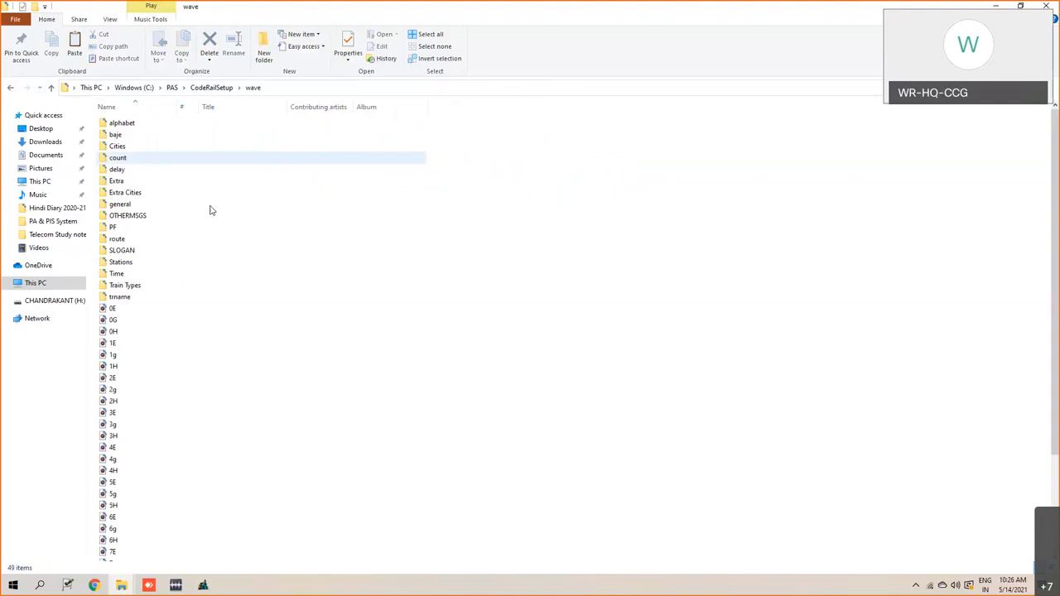
pyautogui.rightClick(601, 216)
pyautogui.moveTo(668, 230)
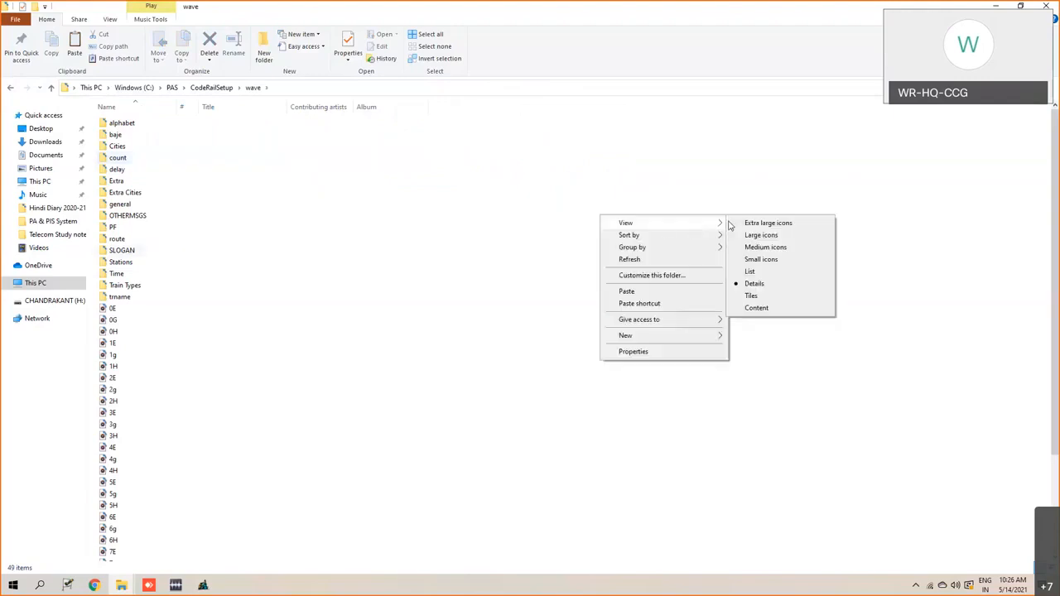
pyautogui.click(734, 237)
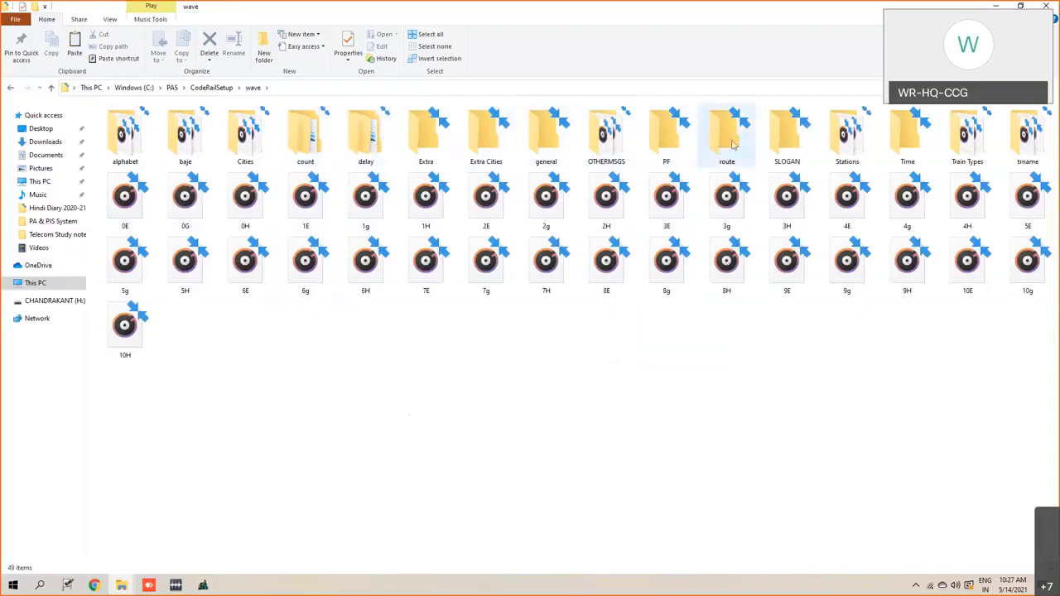
# - Examine the Stations, Train Types and trname subfolders and the 0H audio file in the wave folder
pyautogui.click(859, 146)
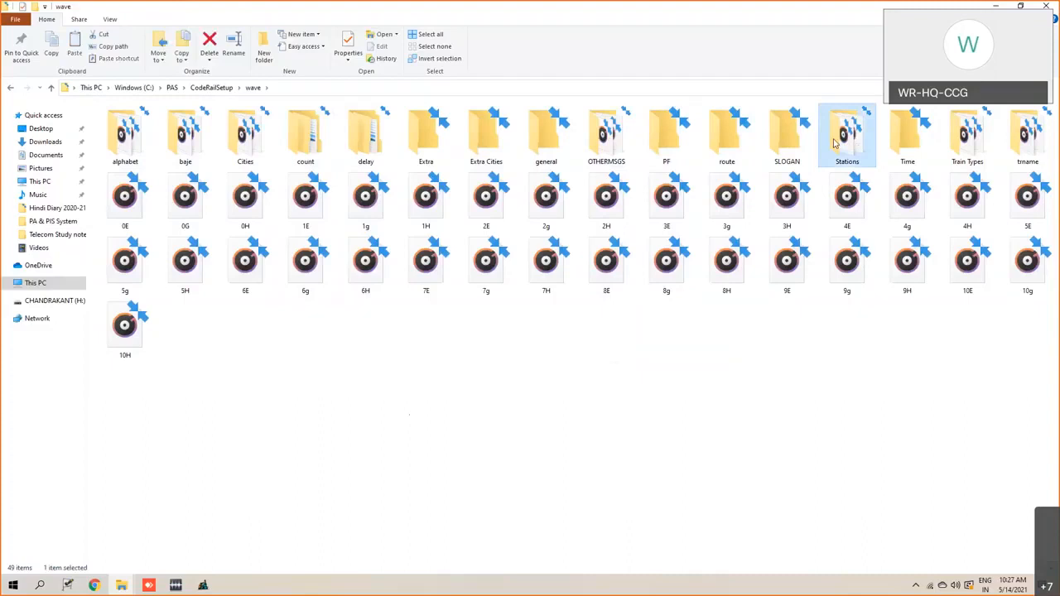
pyautogui.click(969, 122)
pyautogui.click(1031, 141)
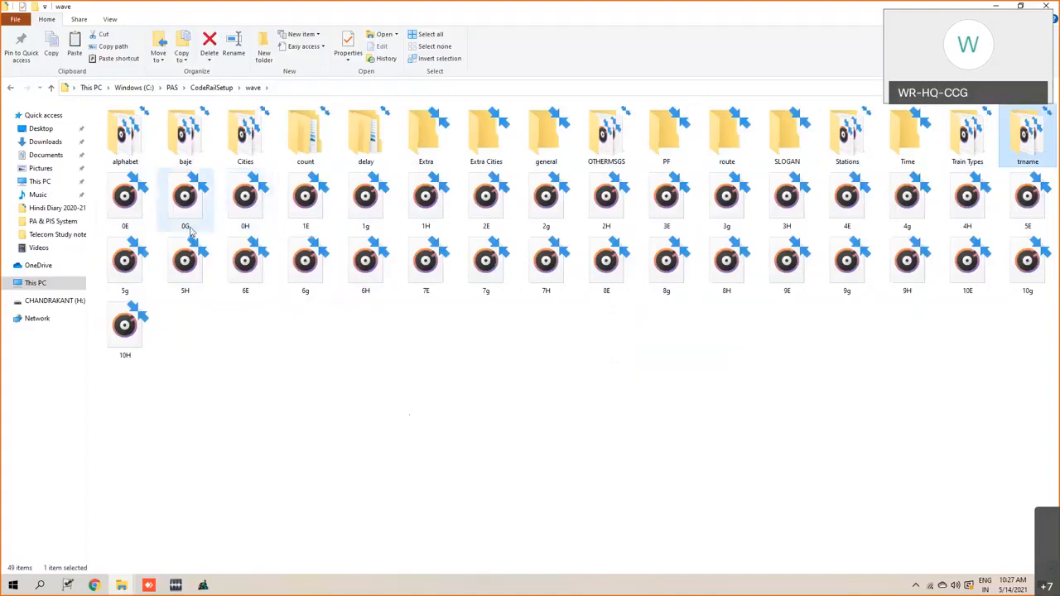
pyautogui.click(245, 230)
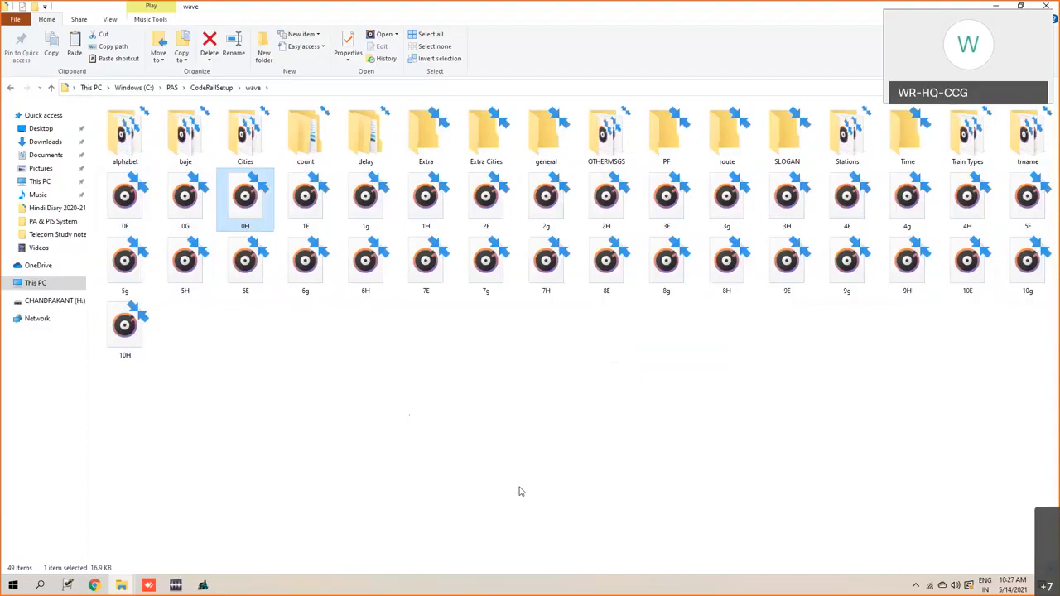
pyautogui.click(610, 406)
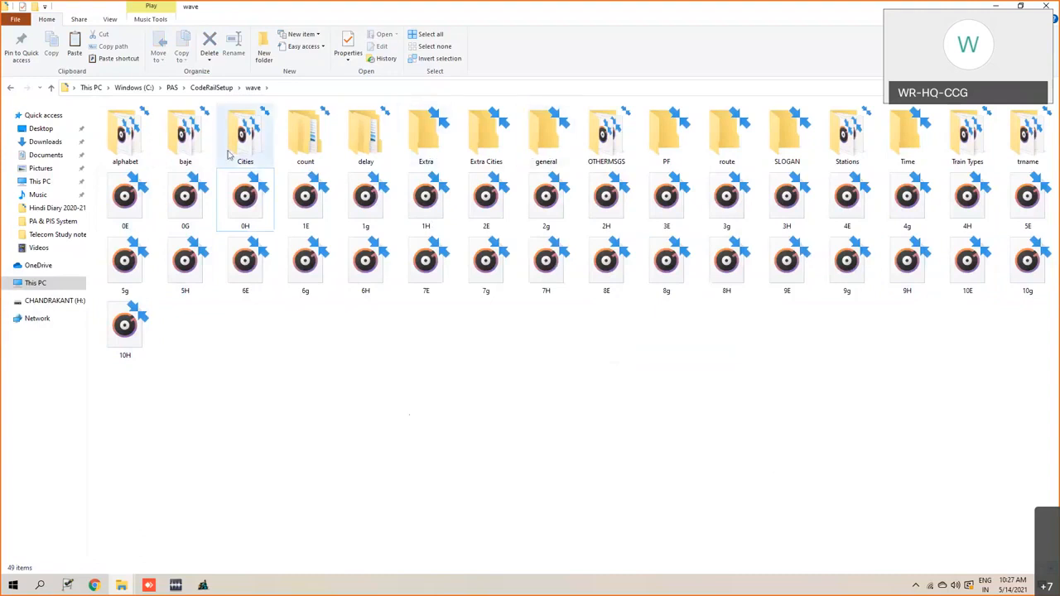
# - Open the Stations folder and display its audio files as large icons
pyautogui.click(845, 137)
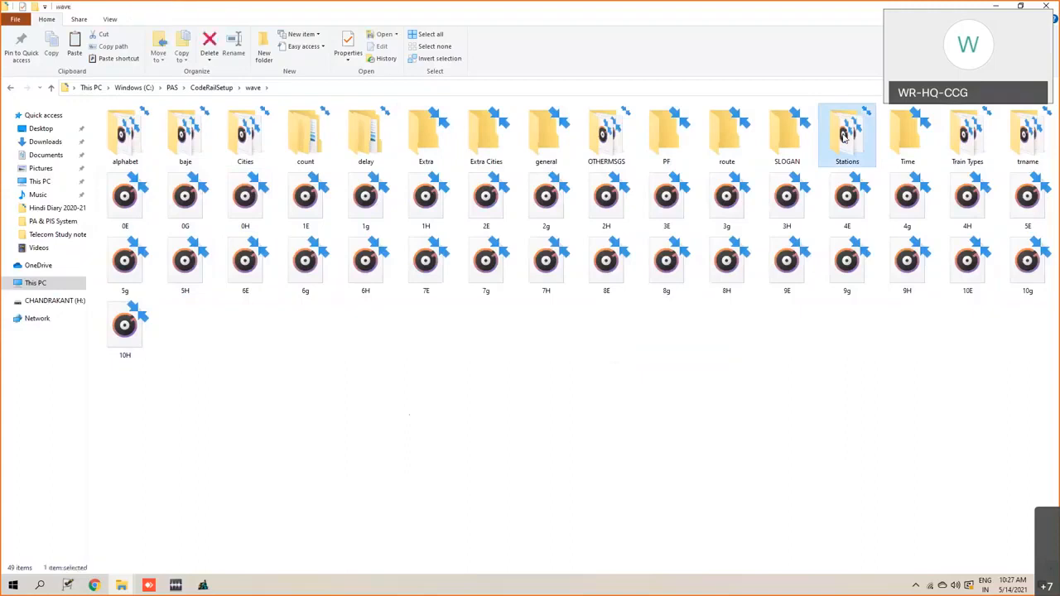
pyautogui.doubleClick(845, 137)
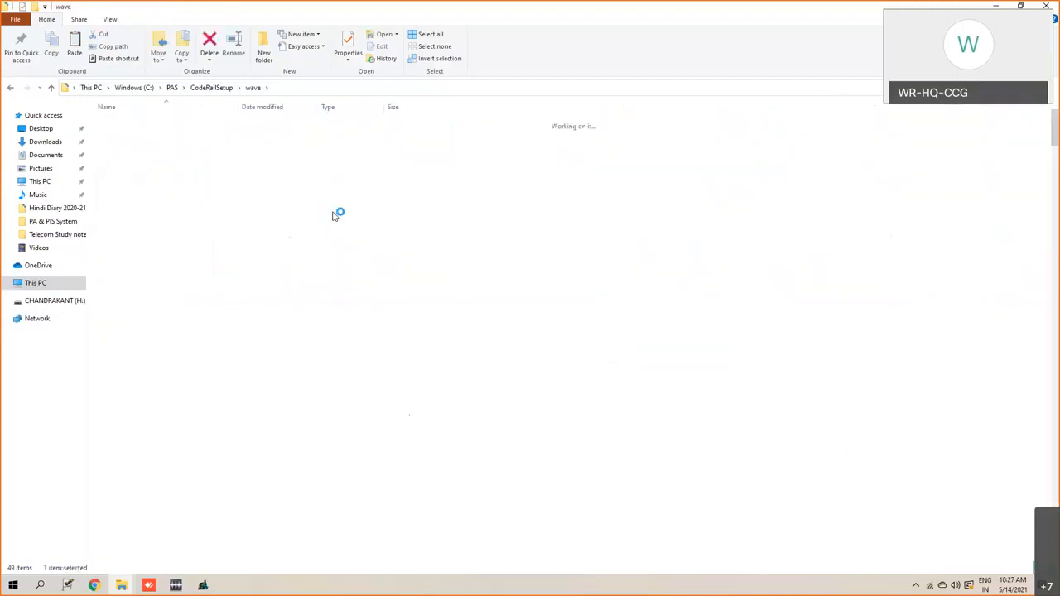
pyautogui.rightClick(648, 168)
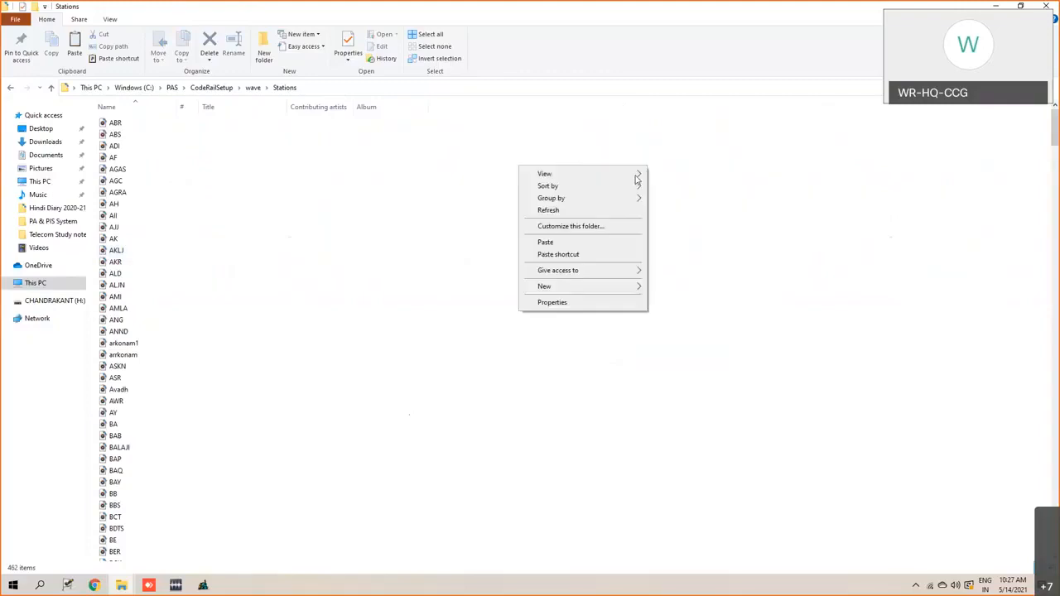
pyautogui.click(665, 187)
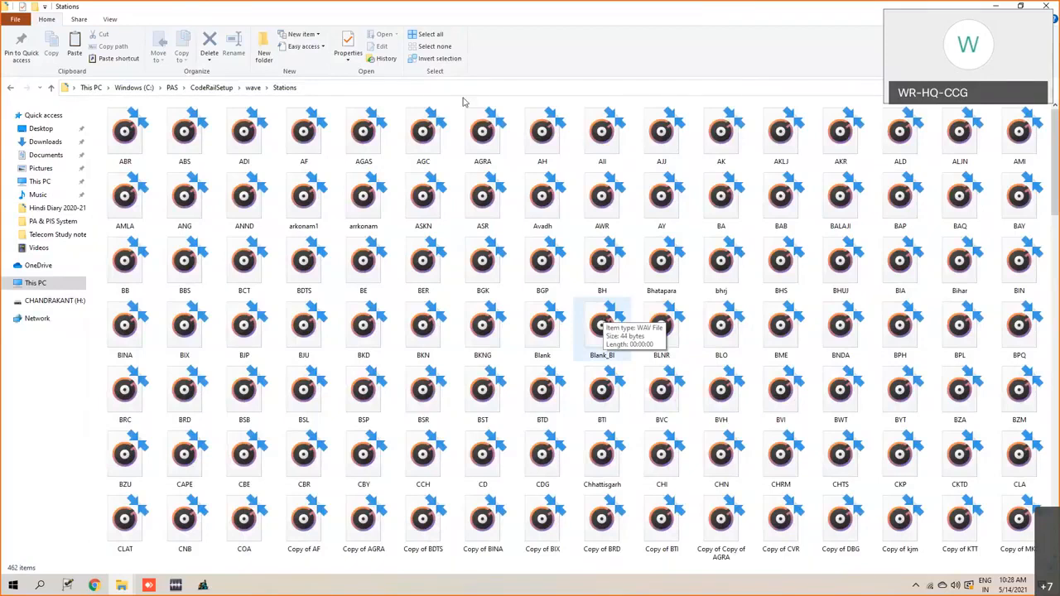
# - Open the properties of the AF station recording and examine its file type
pyautogui.click(304, 148)
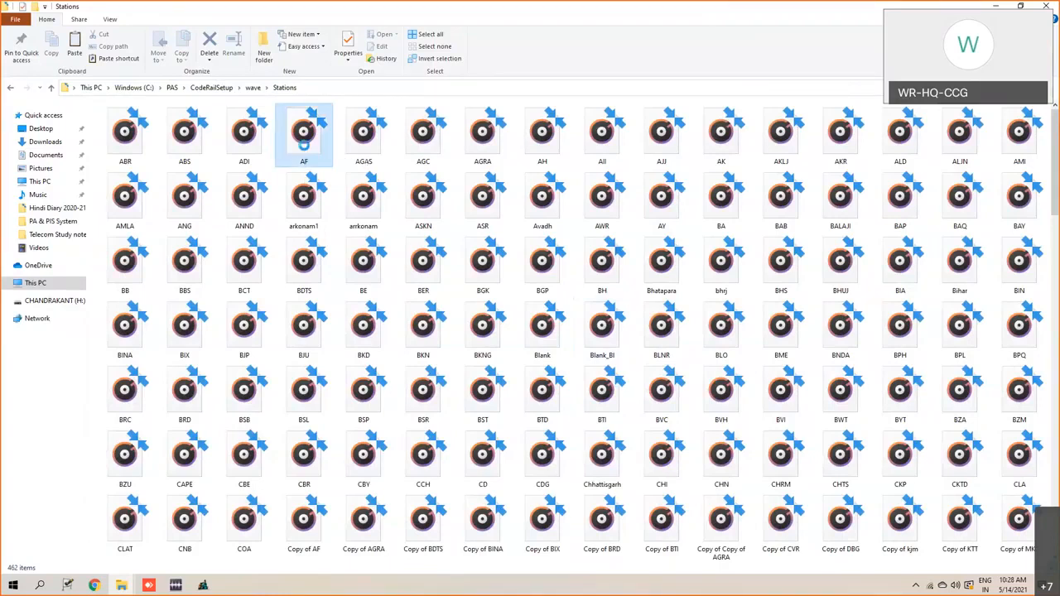
pyautogui.rightClick(305, 147)
pyautogui.click(178, 380)
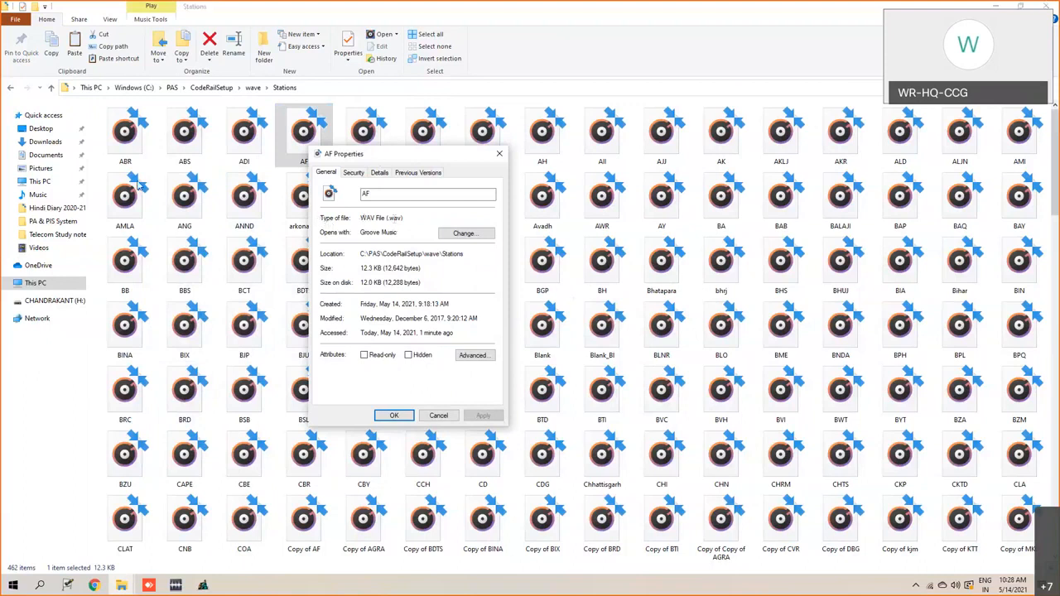
pyautogui.moveTo(364, 154); pyautogui.dragTo(160, 128)
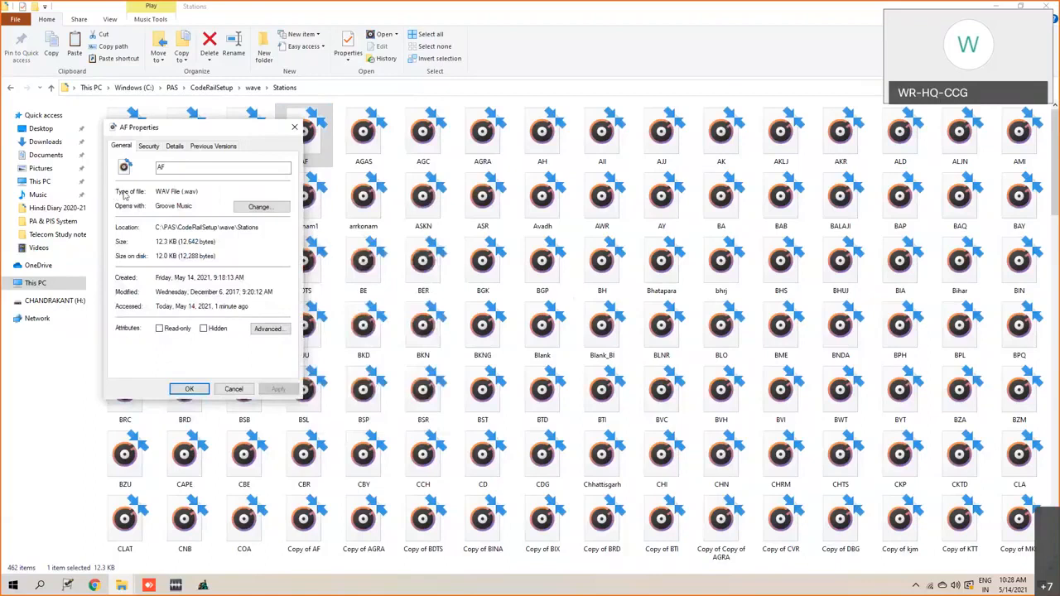
pyautogui.moveTo(199, 193); pyautogui.dragTo(115, 185)
pyautogui.click(199, 194)
# - Examine the AF recording's detailed properties, including its bit rate, and close the properties without changes
pyautogui.click(175, 147)
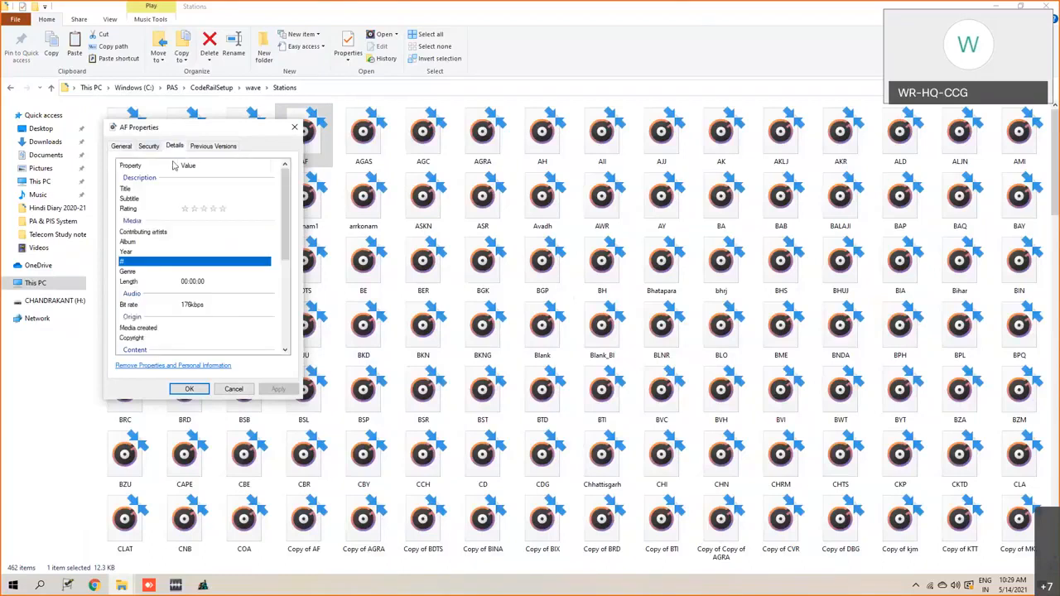
pyautogui.click(129, 147)
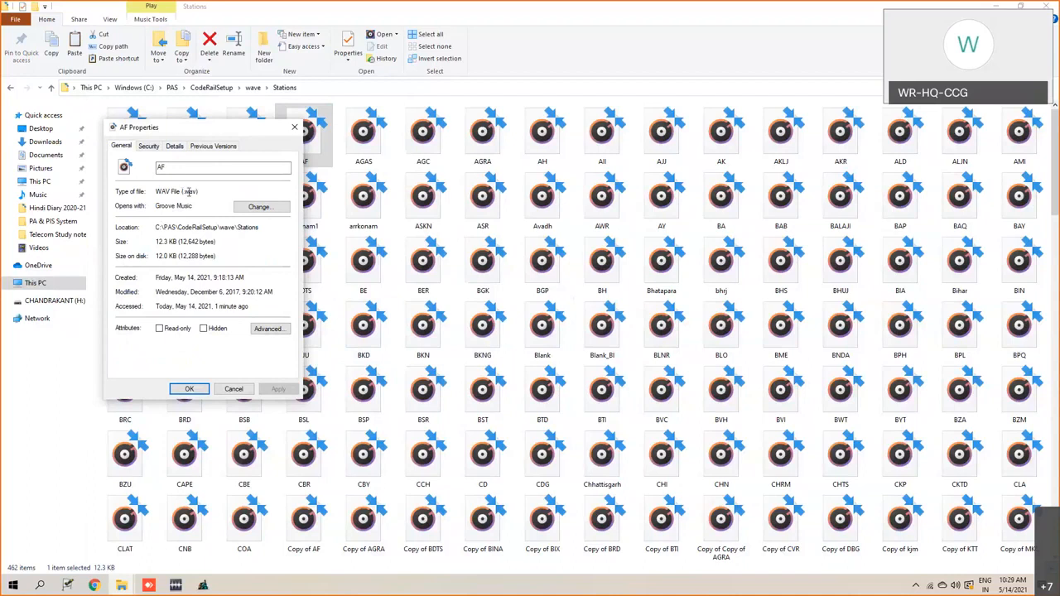
pyautogui.click(174, 148)
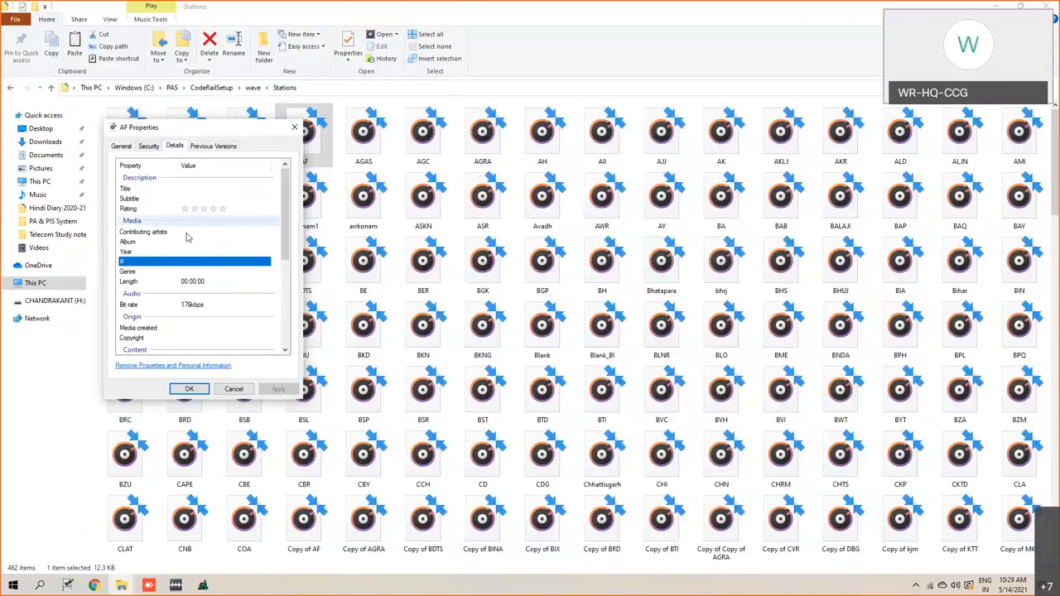
pyautogui.scroll(-8, 161, 249)
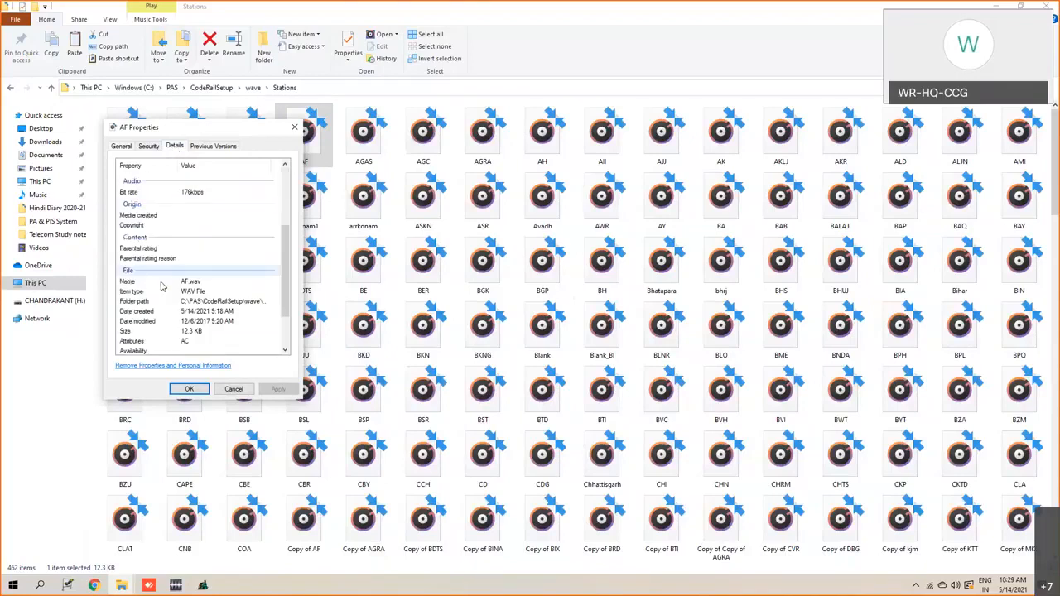
pyautogui.scroll(7, 162, 286)
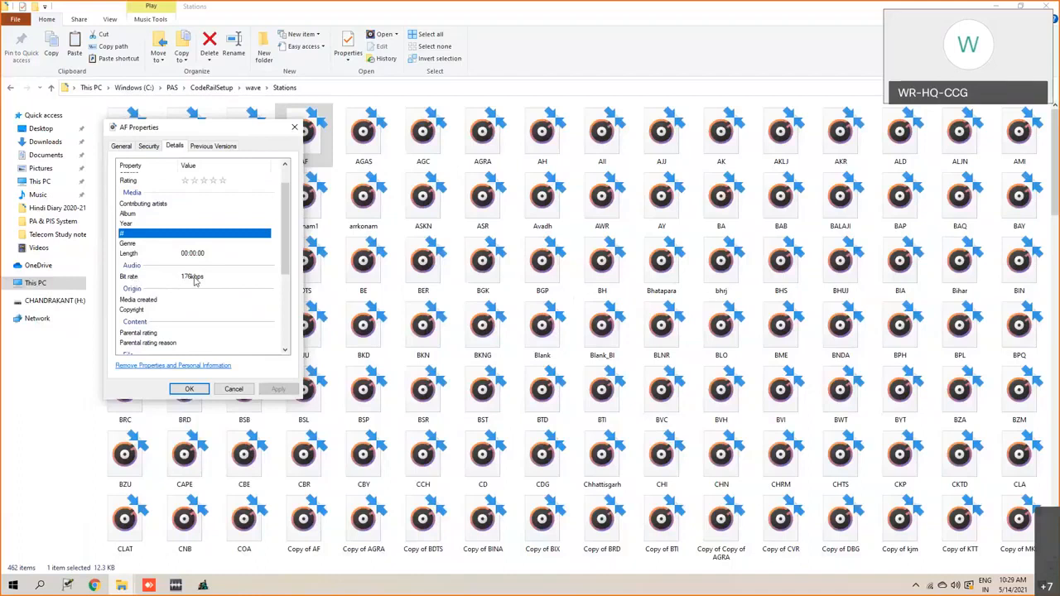
pyautogui.scroll(1, 195, 282)
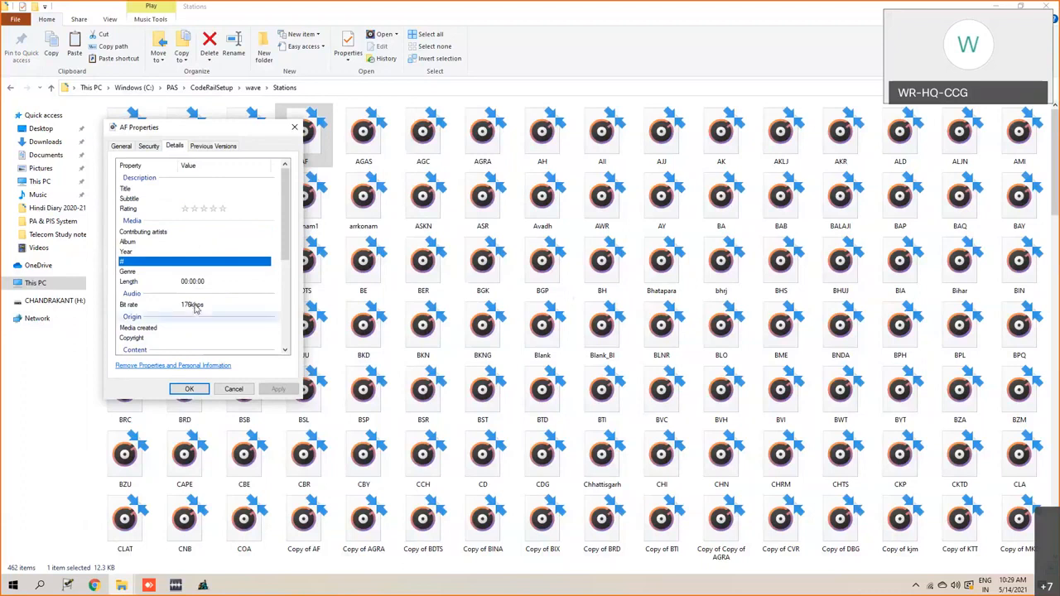
pyautogui.click(240, 391)
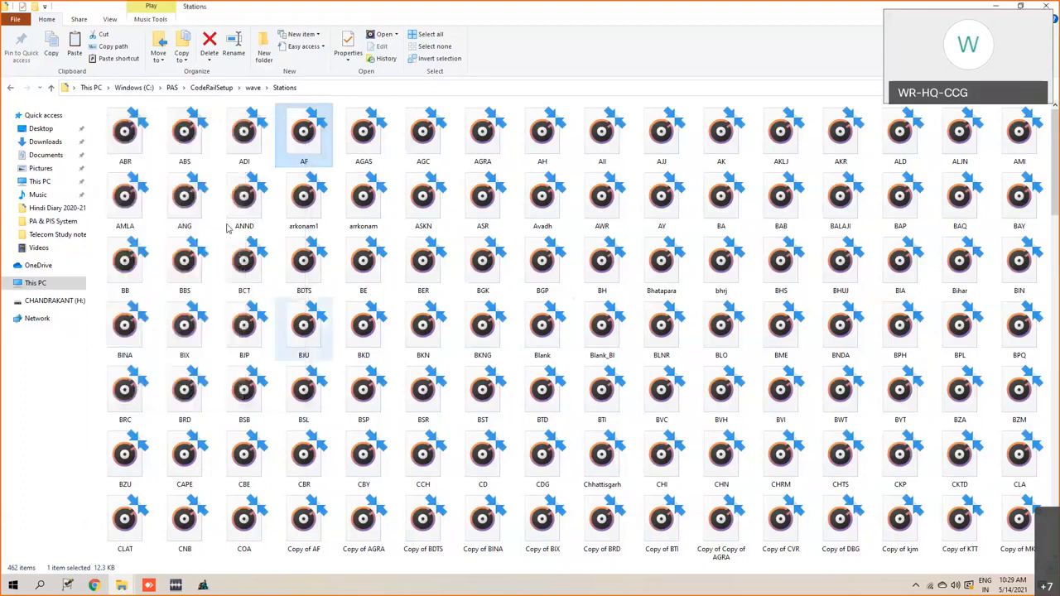
# - Check the bit rate in the ANND station recording's detailed properties and close them without changes
pyautogui.click(236, 207)
pyautogui.rightClick(236, 204)
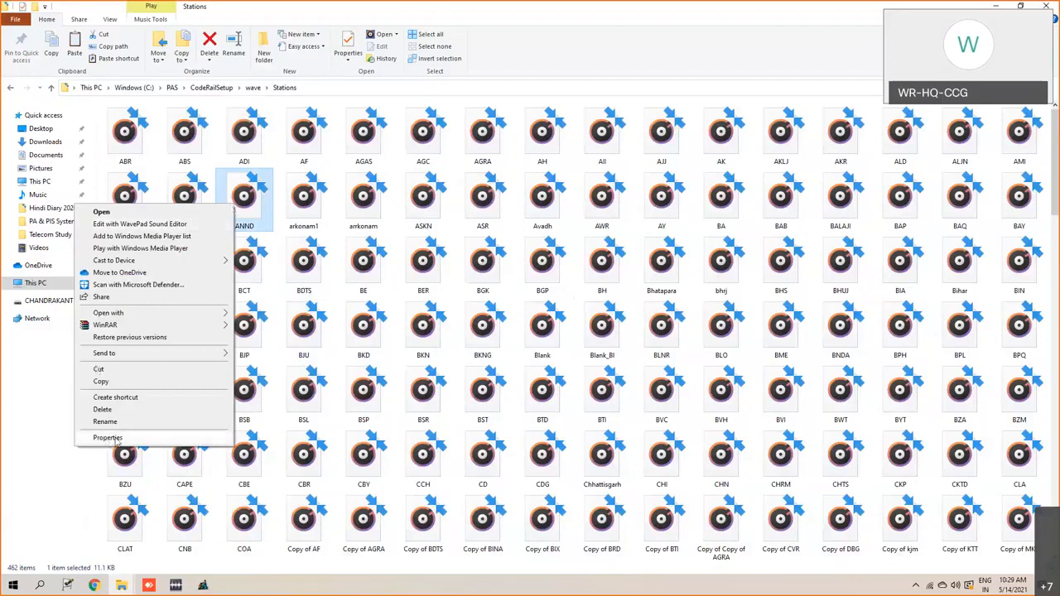
pyautogui.click(116, 439)
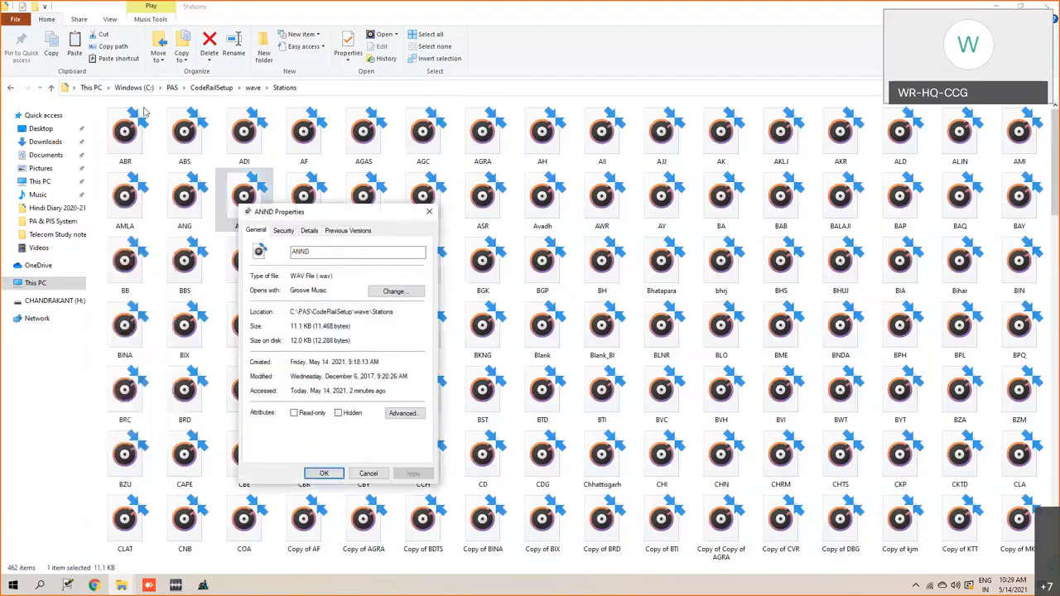
pyautogui.moveTo(144, 112); pyautogui.dragTo(144, 112)
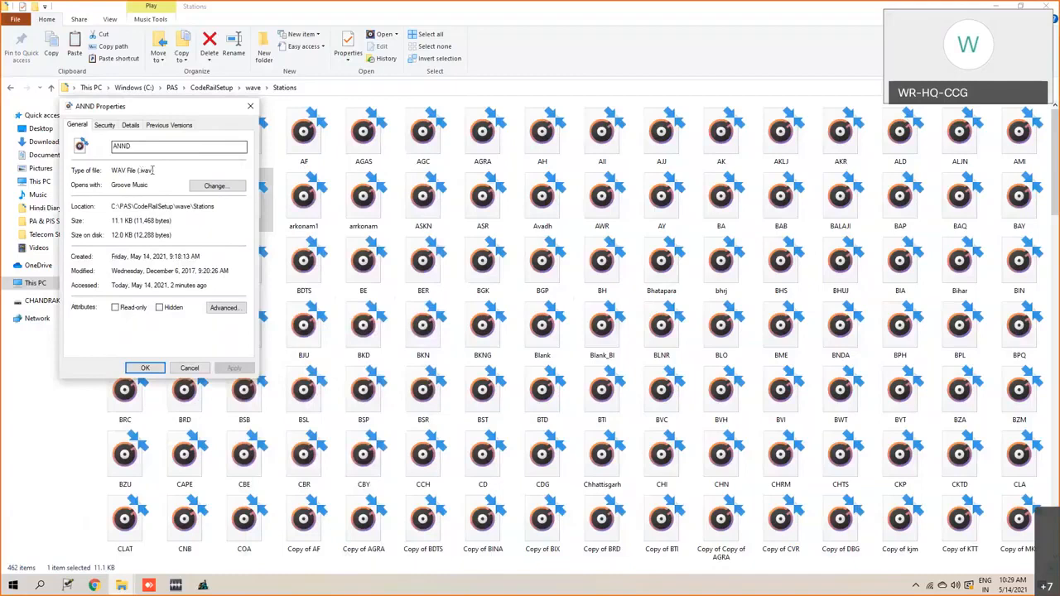
pyautogui.click(126, 126)
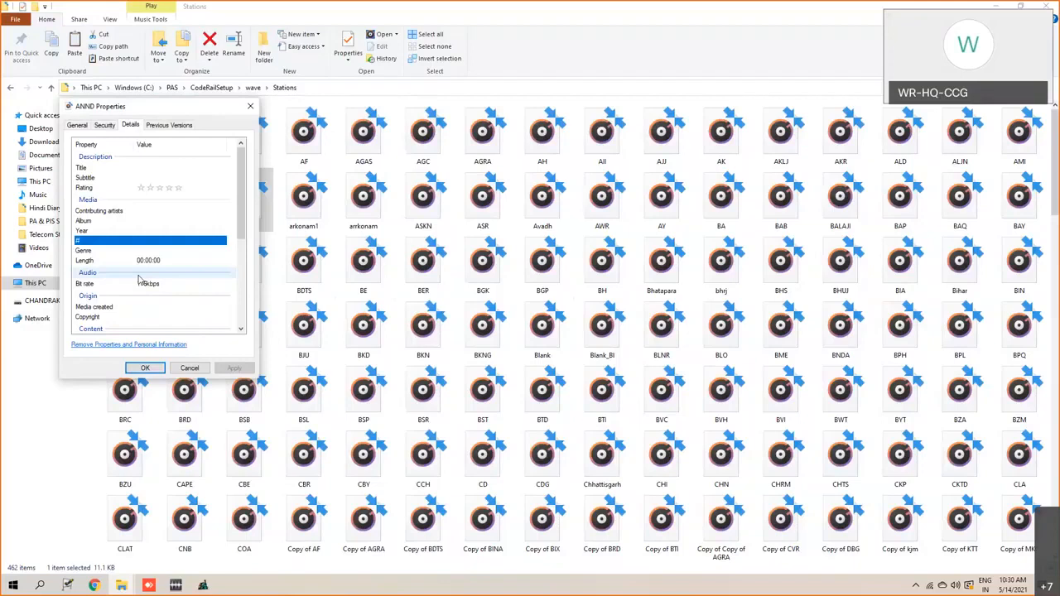
pyautogui.click(190, 368)
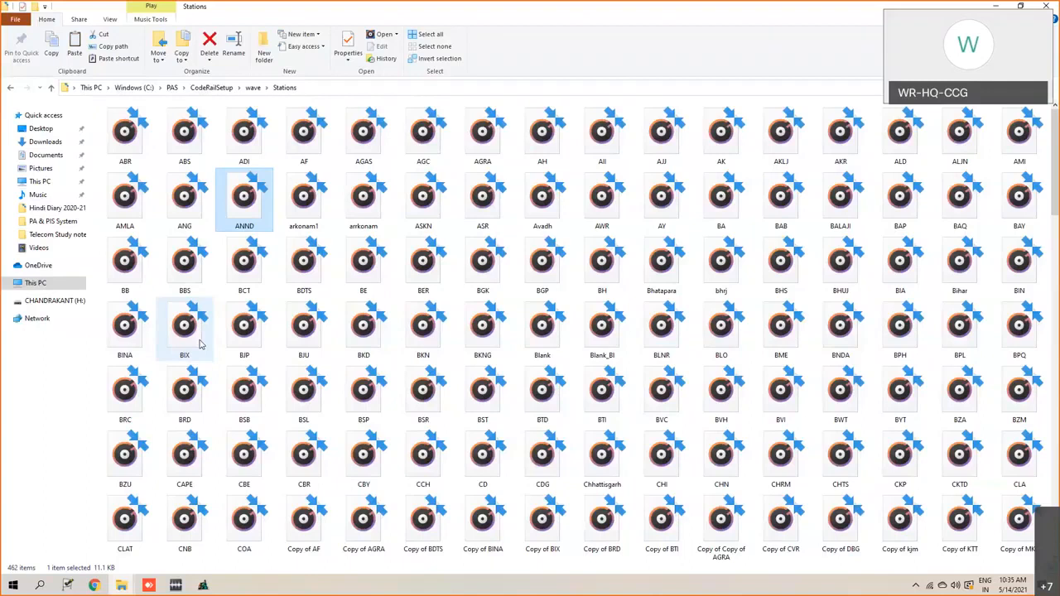
# - Check the bit rate in the BIX recording's detailed properties, close them and select the ANG recording
pyautogui.click(198, 347)
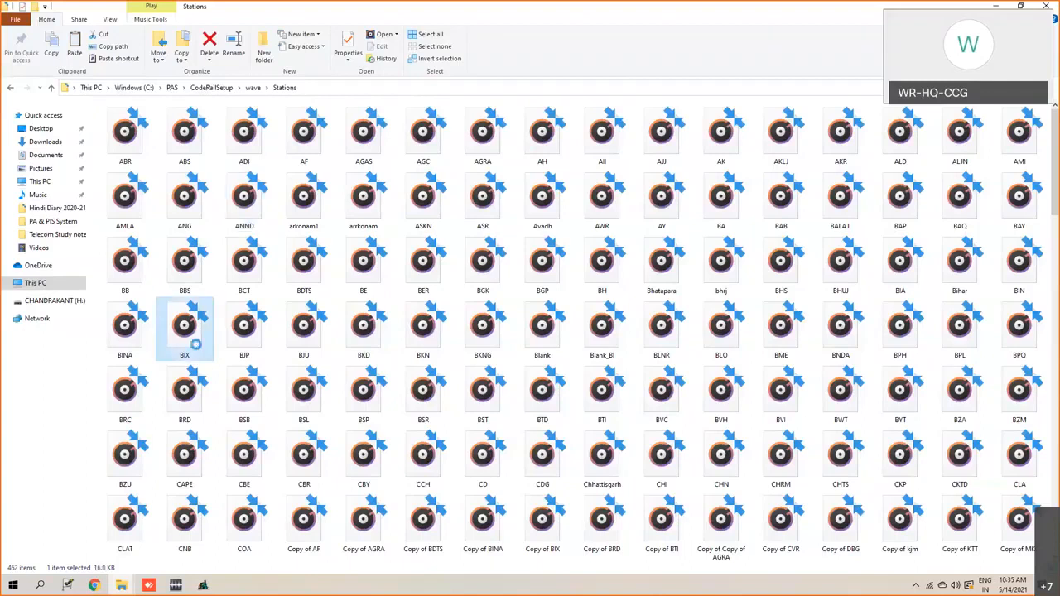
pyautogui.rightClick(198, 349)
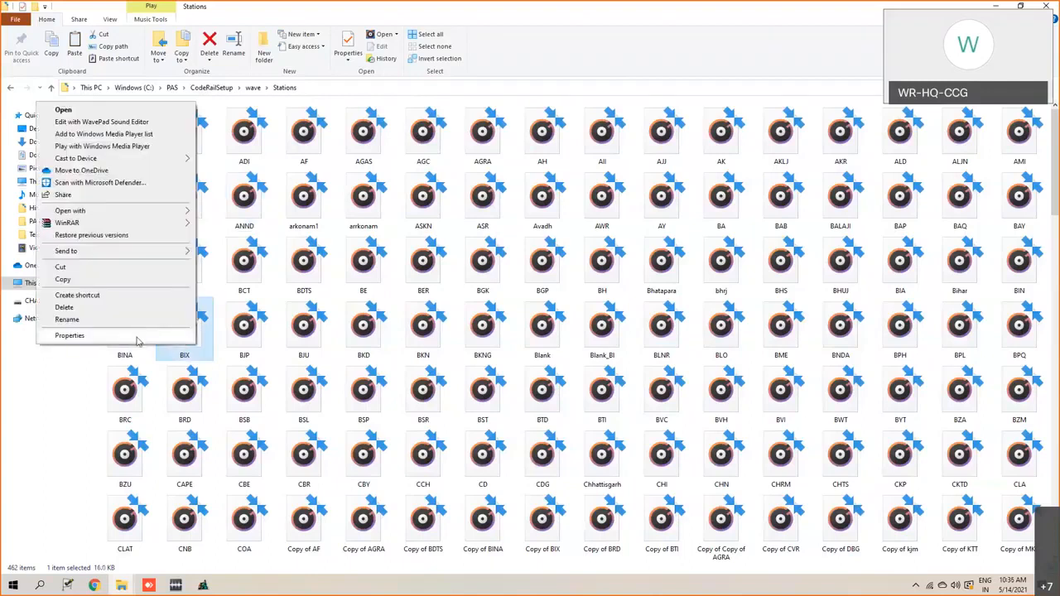
pyautogui.click(138, 338)
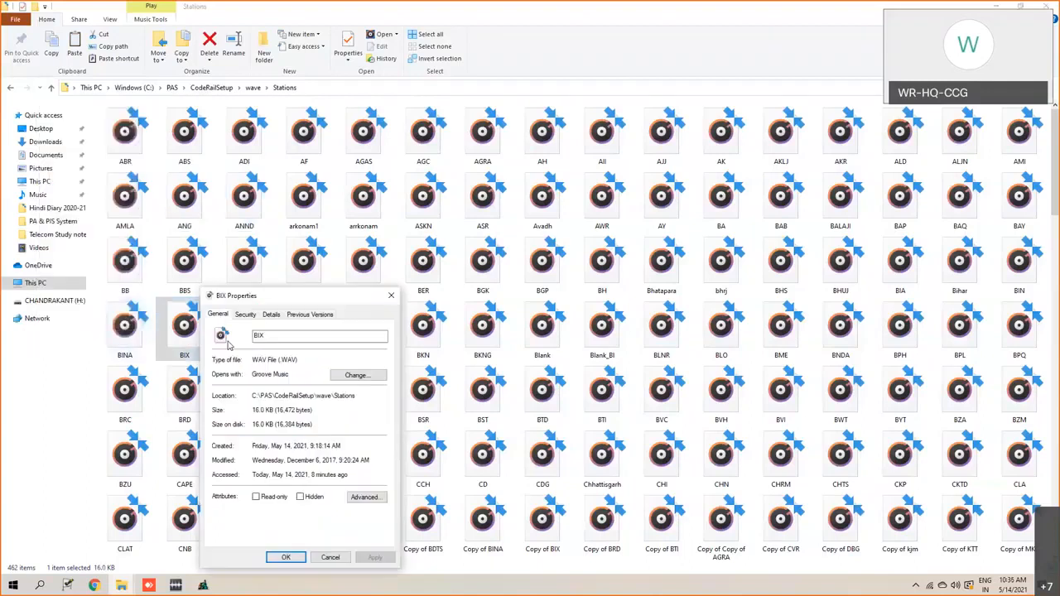
pyautogui.click(273, 317)
pyautogui.moveTo(303, 300); pyautogui.dragTo(174, 98)
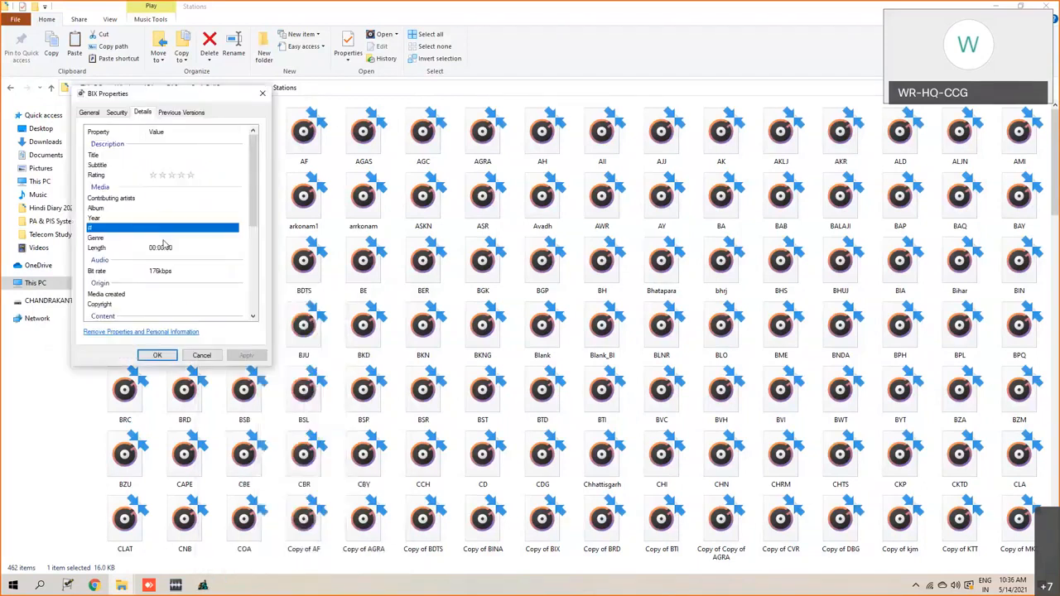
pyautogui.click(157, 273)
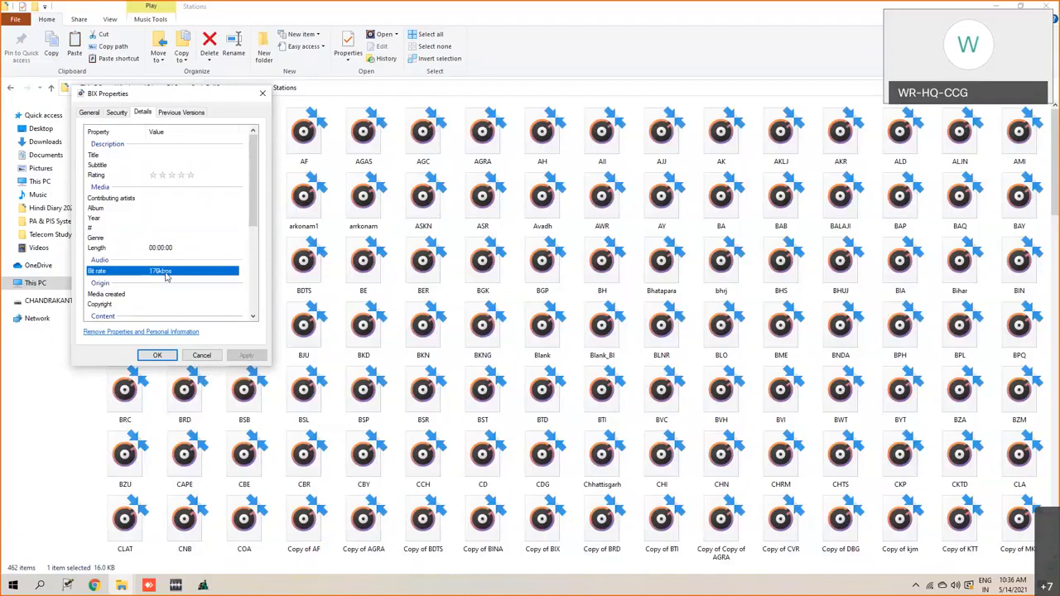
pyautogui.click(200, 356)
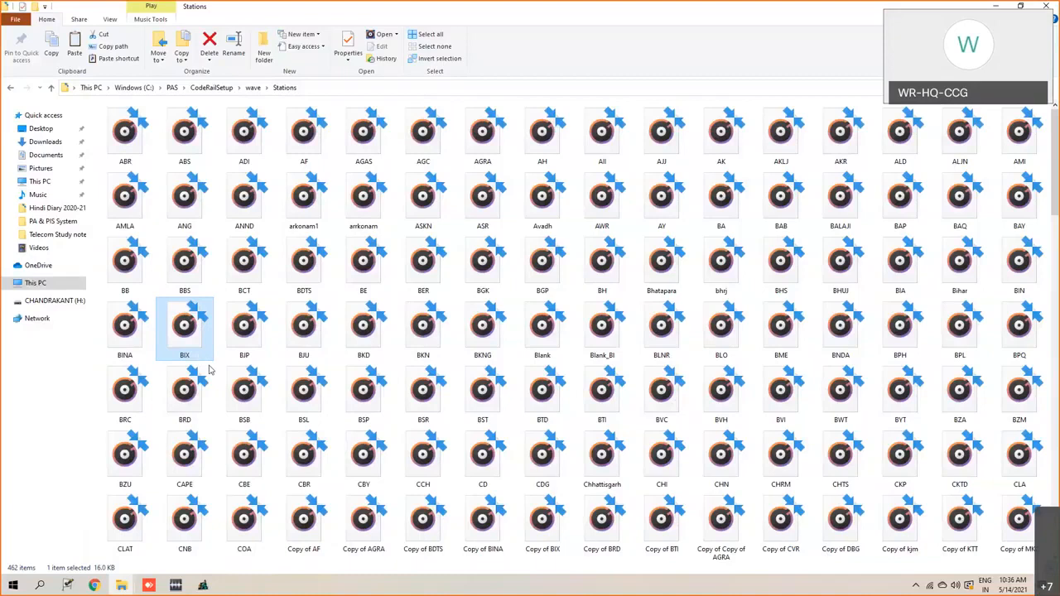
pyautogui.click(184, 252)
pyautogui.click(177, 181)
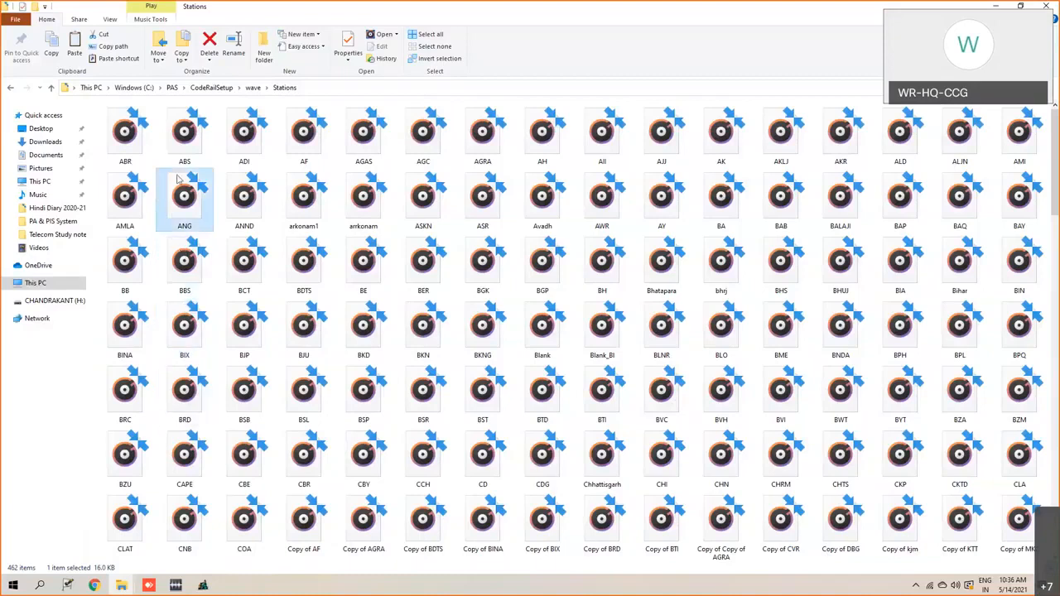
# - Find and select the GZB station recording in the Stations folder
pyautogui.click(199, 139)
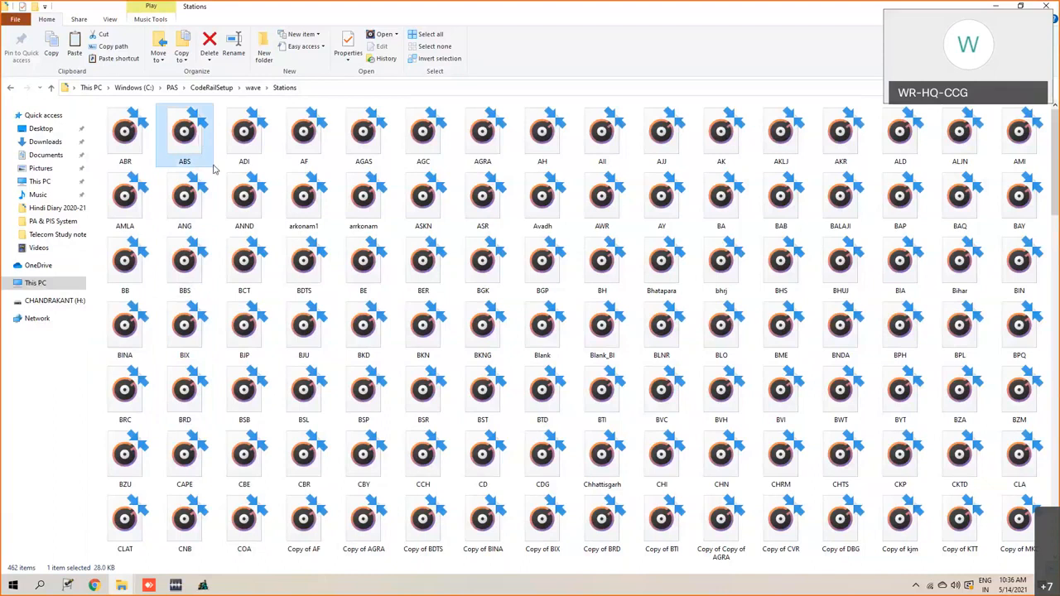
pyautogui.click(204, 274)
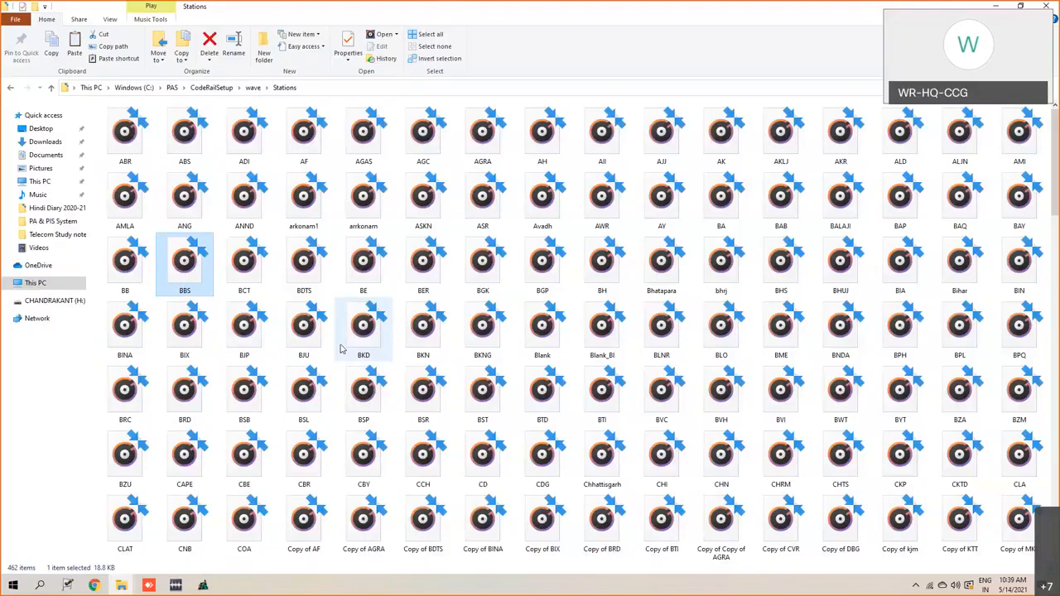
pyautogui.press('g')
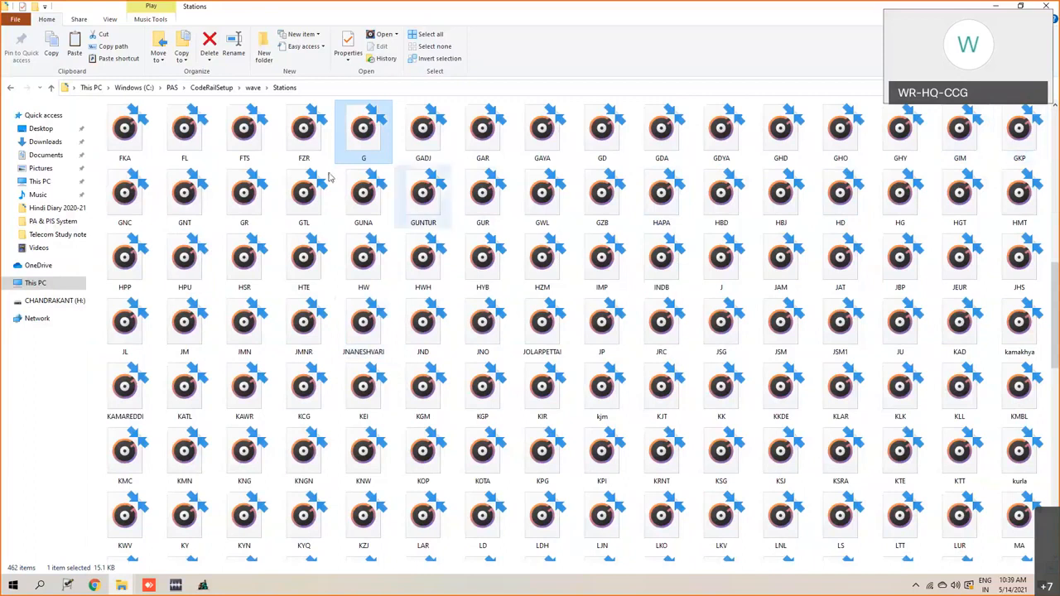
pyautogui.click(607, 203)
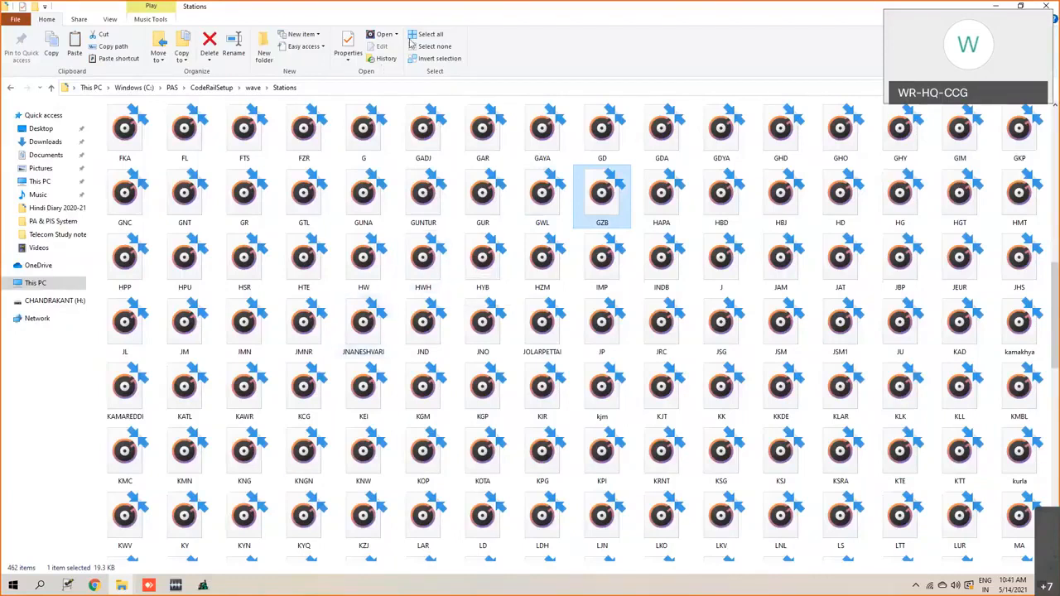
# - Clear the open windows to reach the desktop and launch WavePad Sound Editor
pyautogui.click(182, 536)
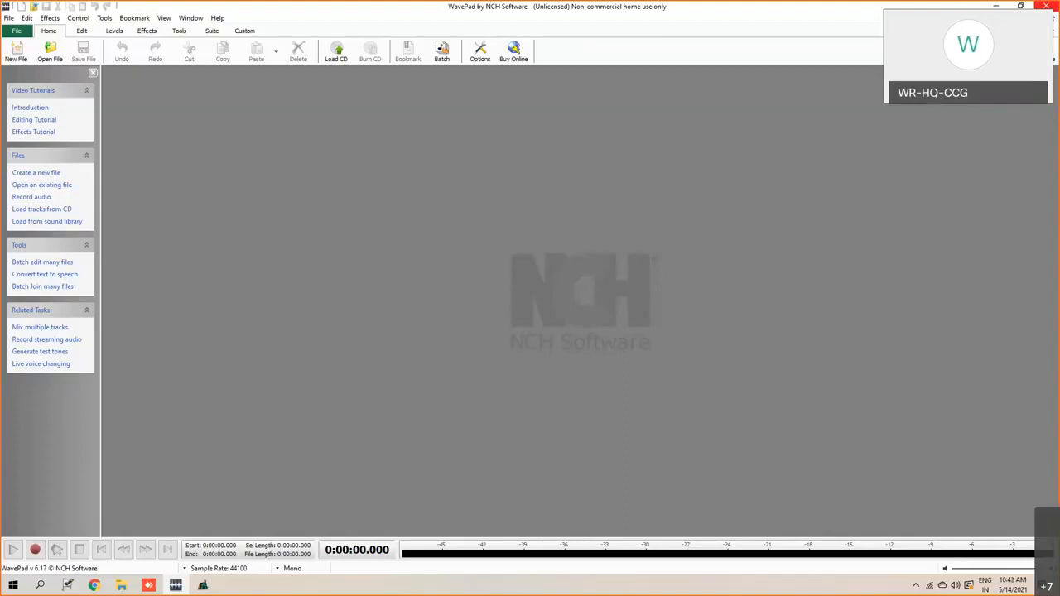
pyautogui.click(994, 5)
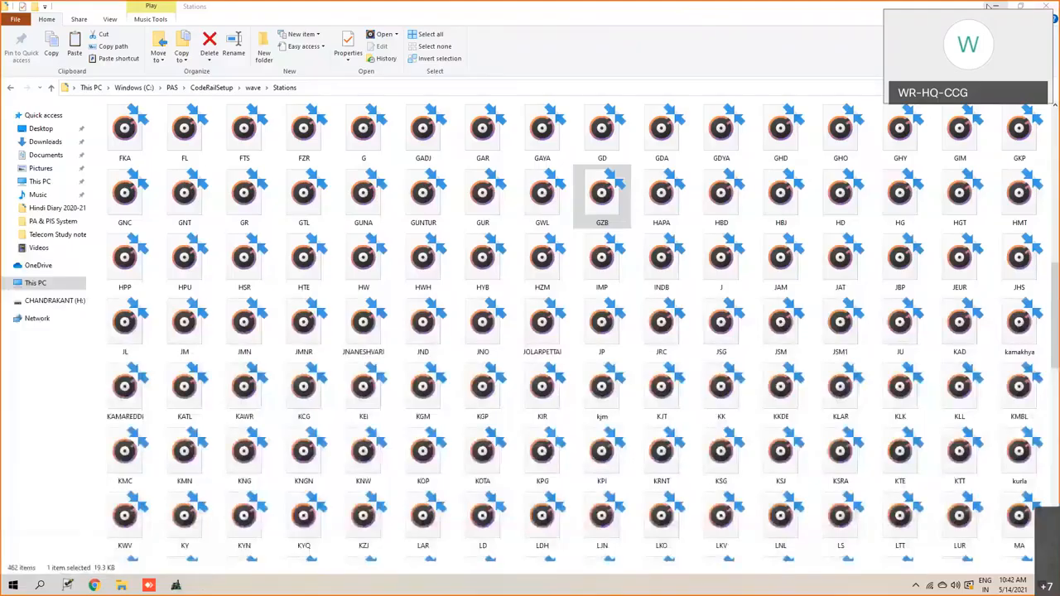
pyautogui.click(993, 7)
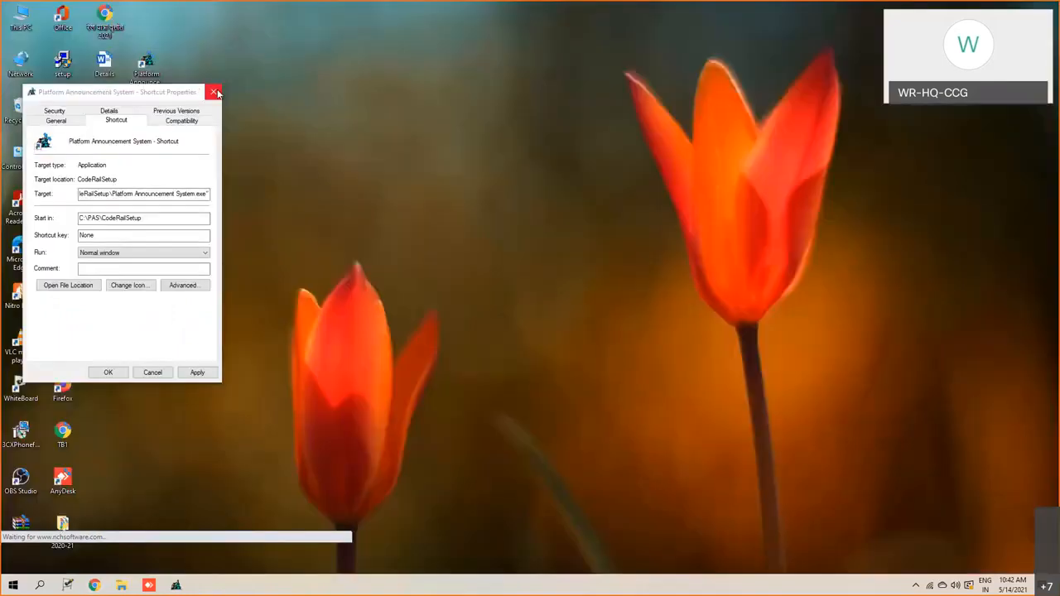
pyautogui.click(217, 90)
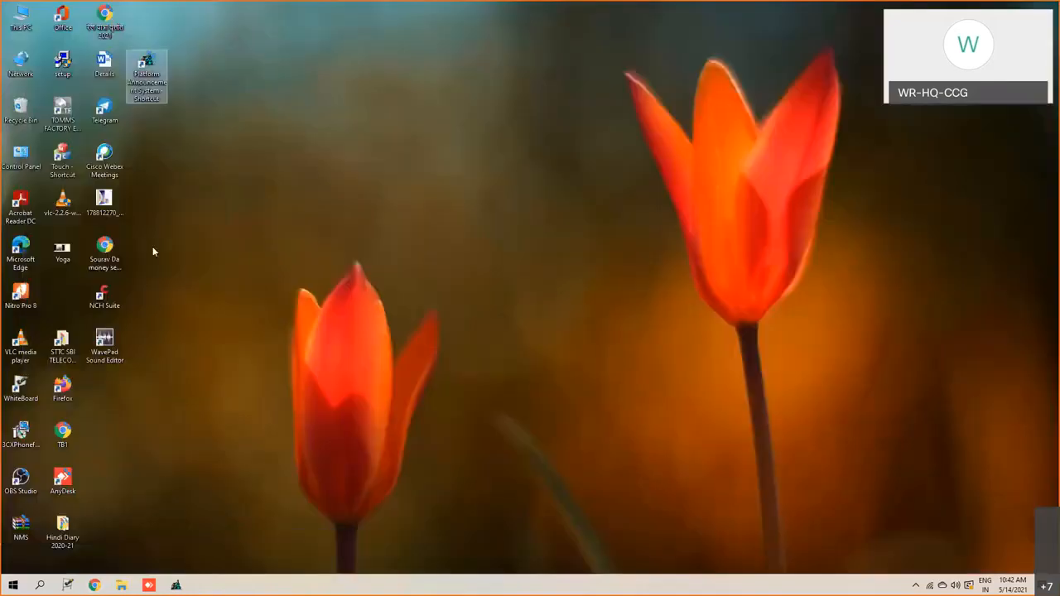
pyautogui.click(112, 351)
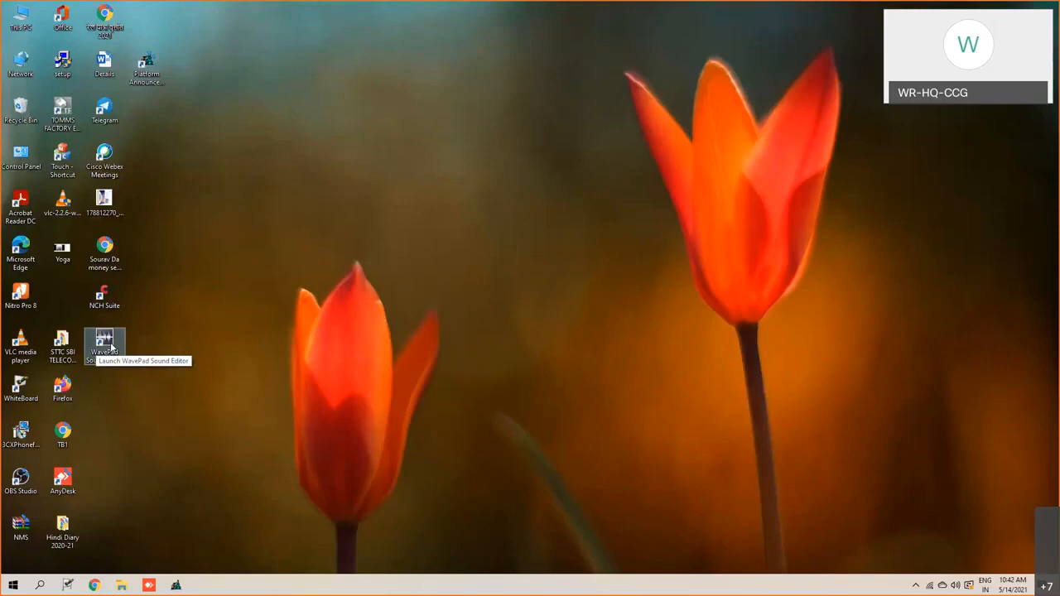
pyautogui.doubleClick(112, 348)
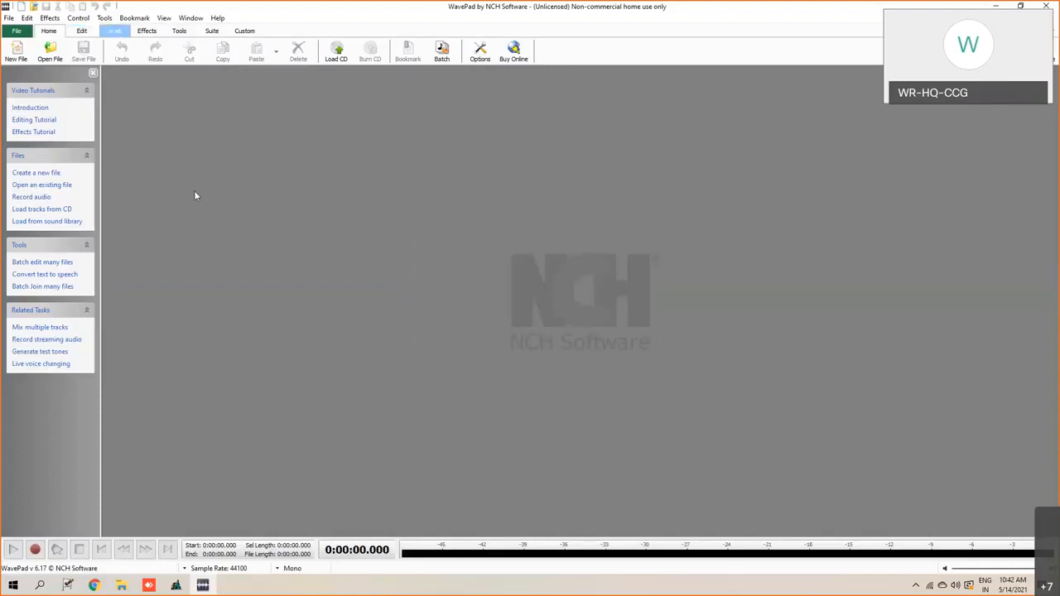
pyautogui.click(82, 31)
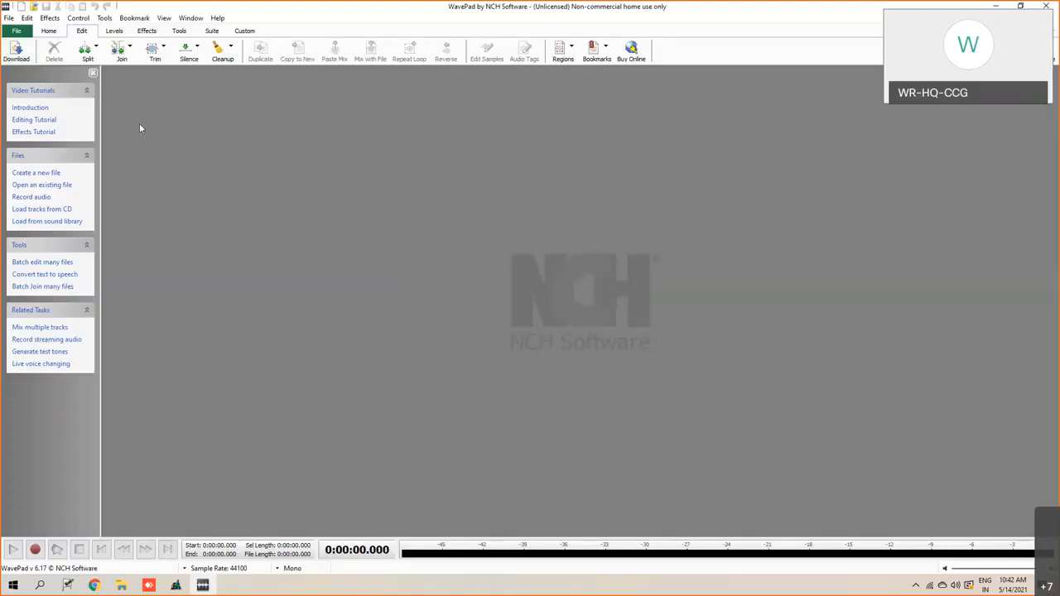
pyautogui.click(98, 56)
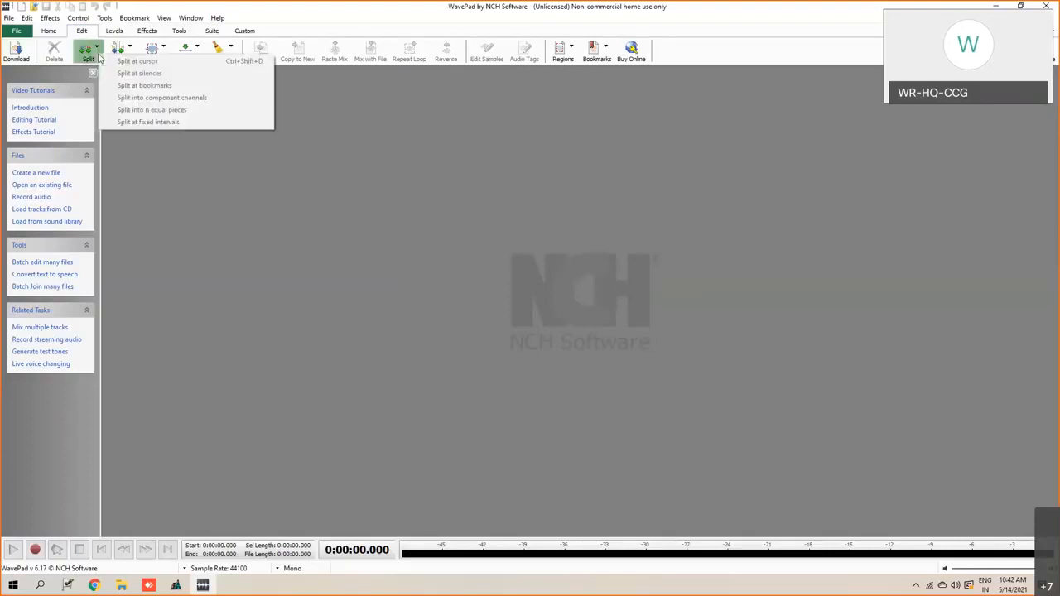
pyautogui.click(151, 137)
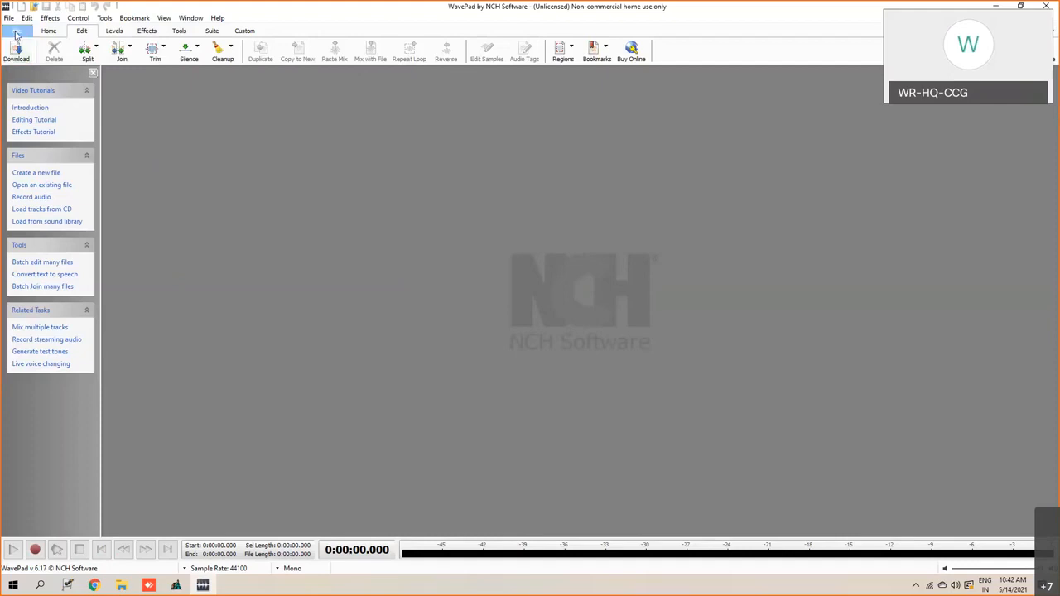
pyautogui.click(15, 34)
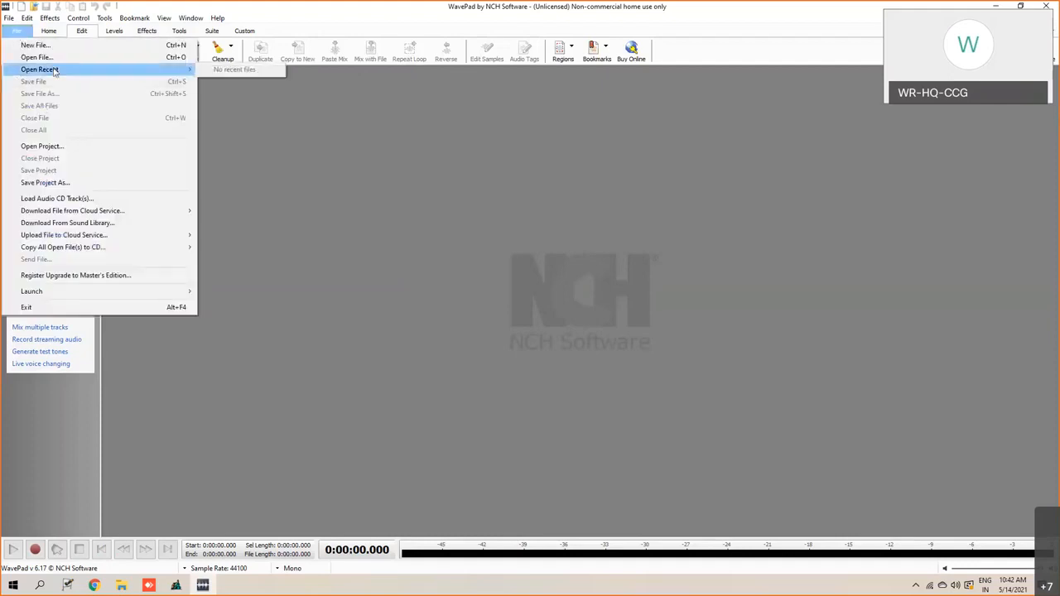
pyautogui.click(147, 163)
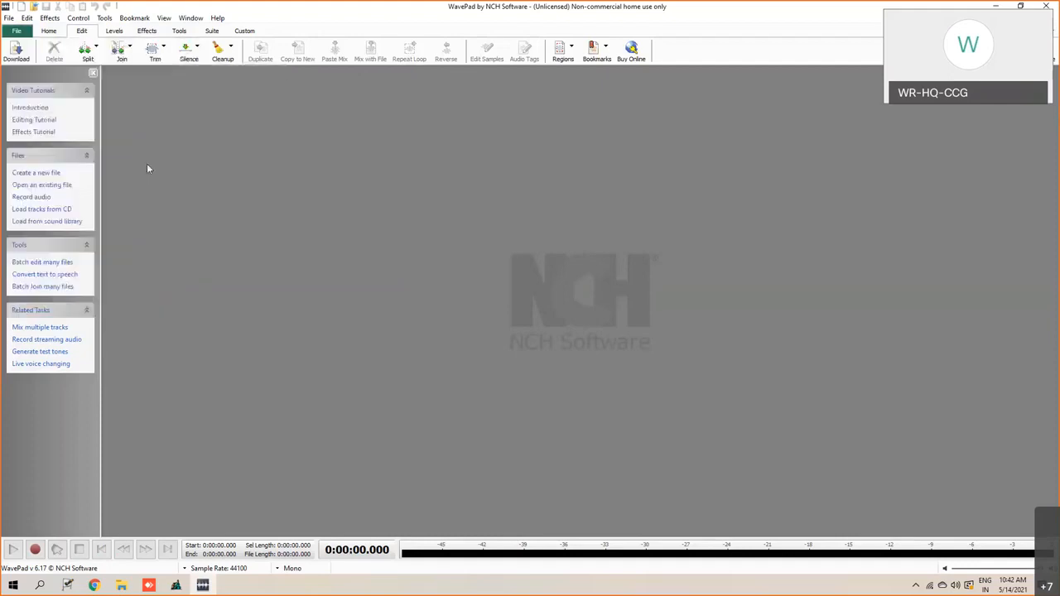
# - Start opening an audio file and browse to the Stations folder in C:\PAS\CodeRailSetup\wave
pyautogui.click(14, 33)
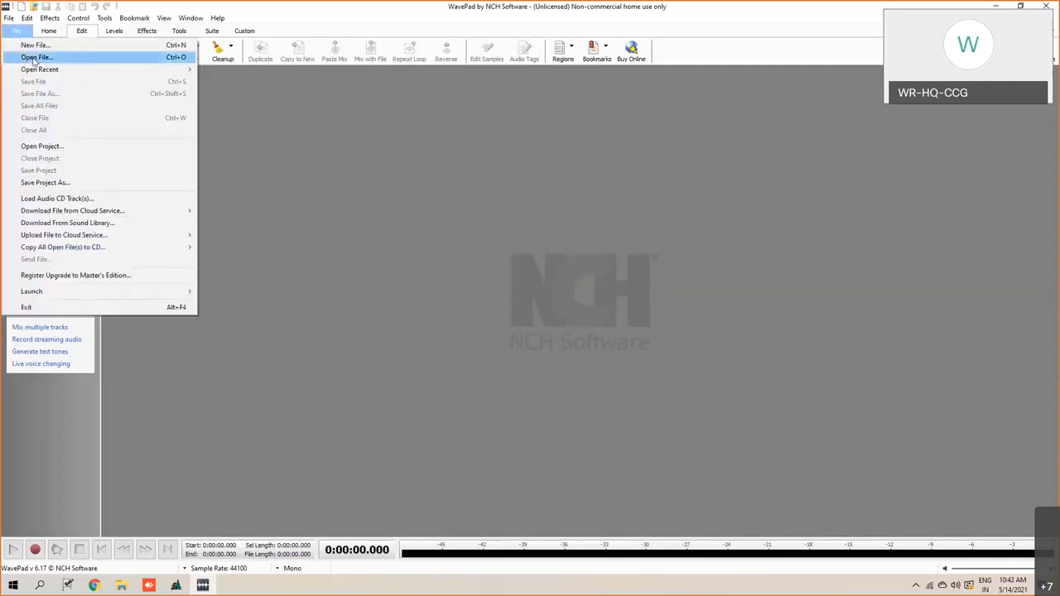
pyautogui.click(33, 57)
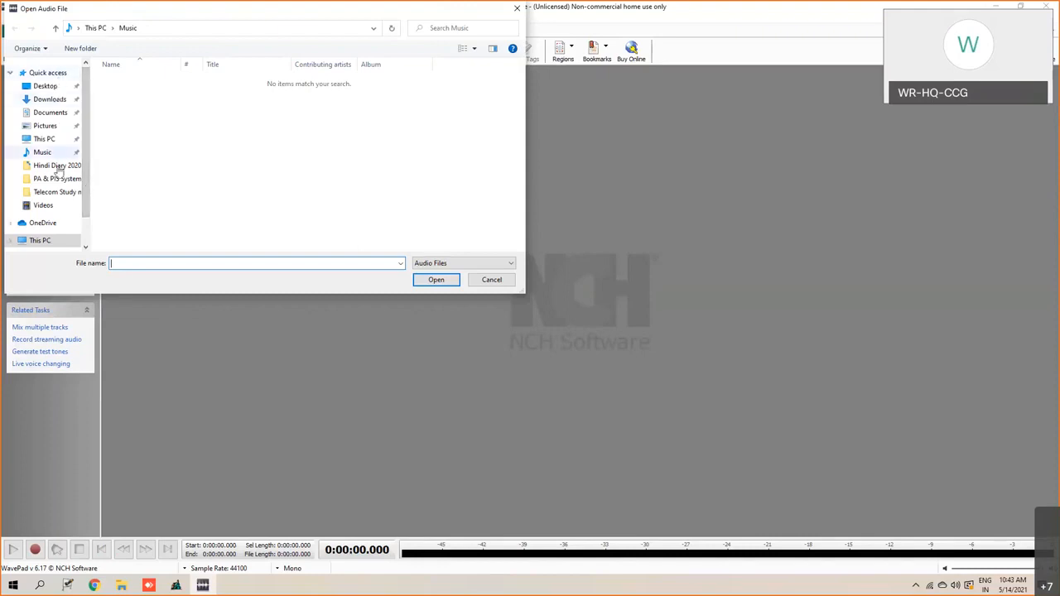
pyautogui.scroll(-1, 51, 217)
pyautogui.click(48, 206)
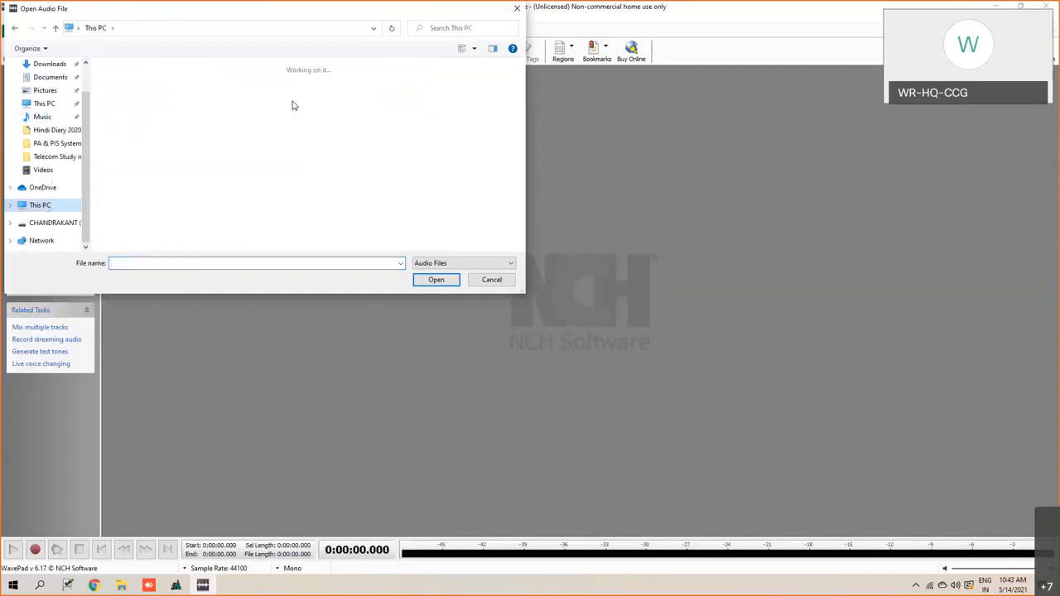
pyautogui.doubleClick(166, 199)
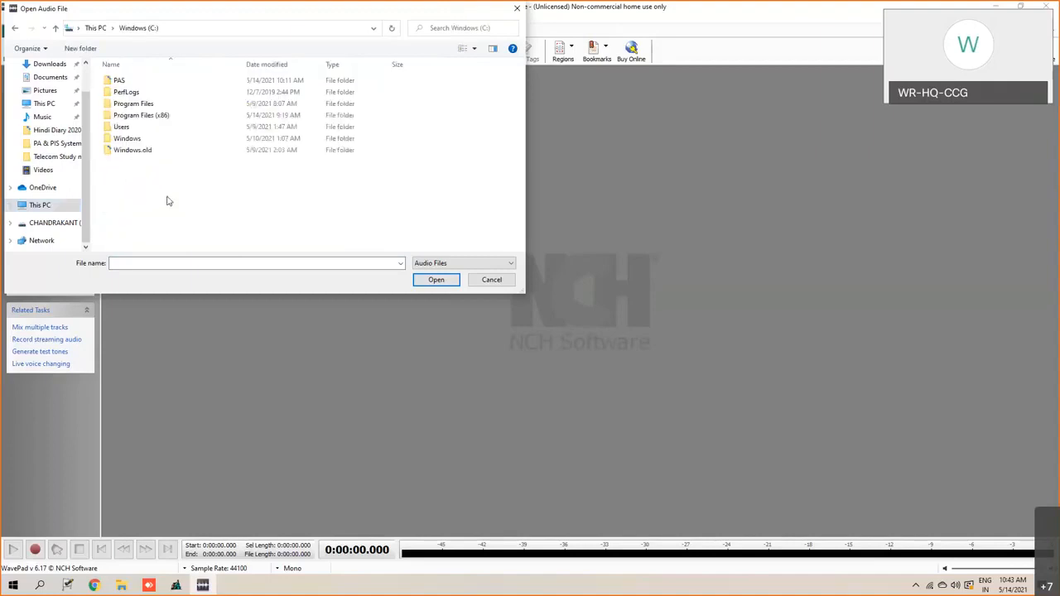
pyautogui.doubleClick(127, 82)
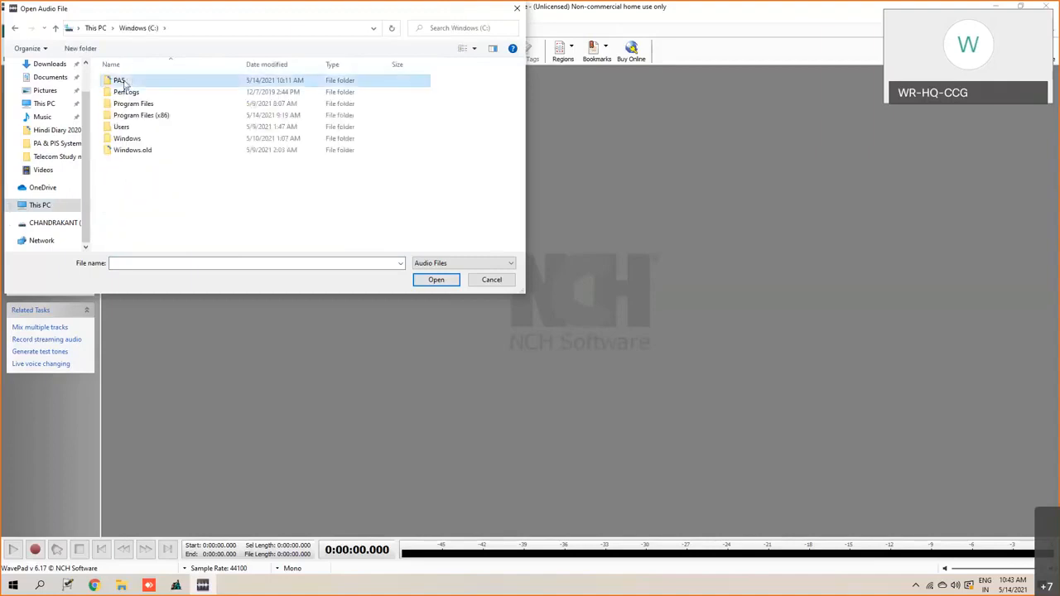
pyautogui.doubleClick(125, 83)
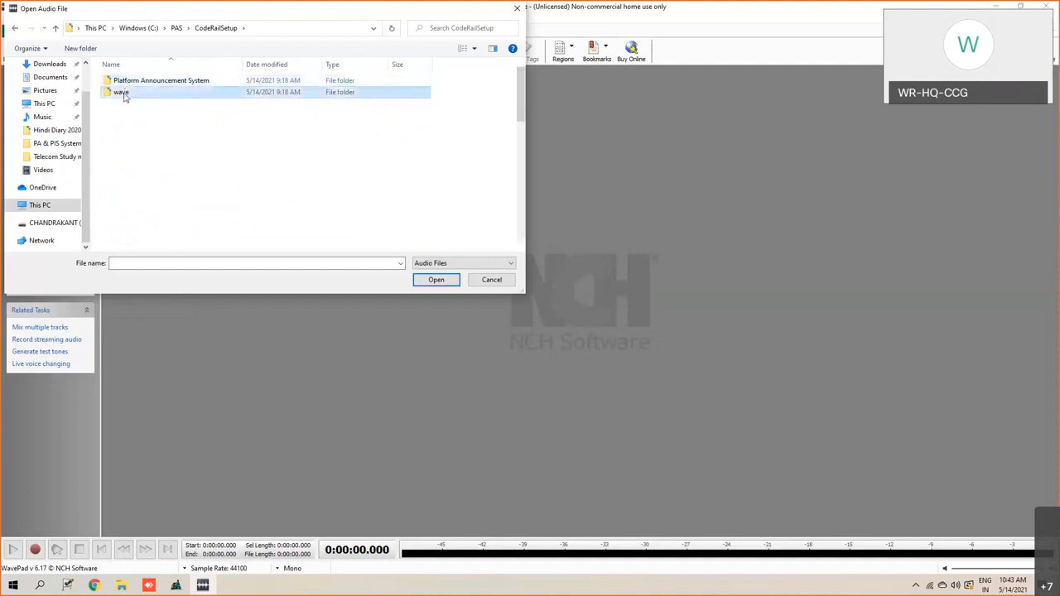
pyautogui.doubleClick(124, 94)
pyautogui.scroll(-2, 150, 177)
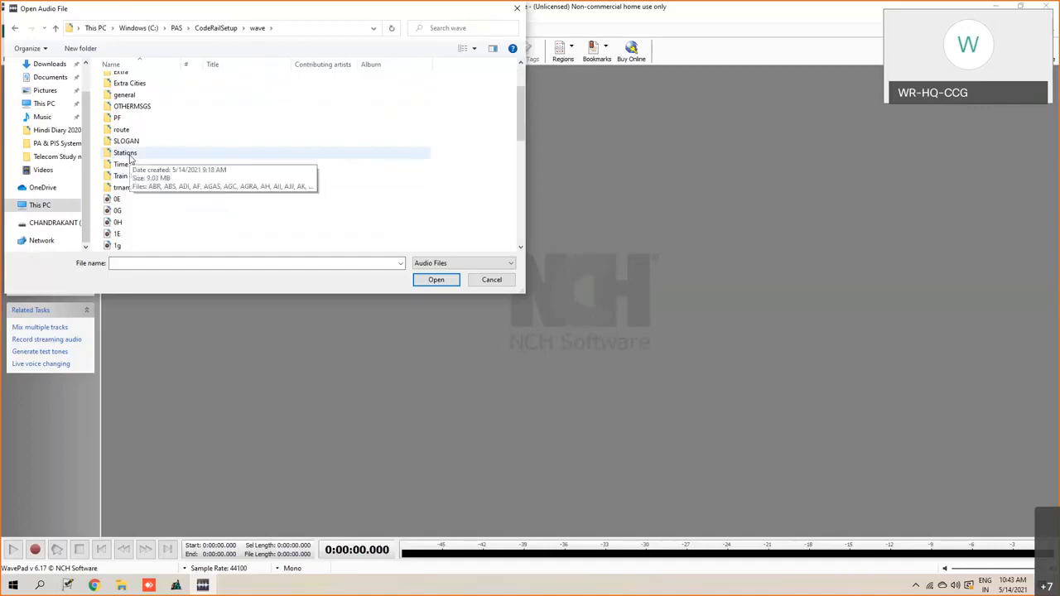
pyautogui.doubleClick(126, 154)
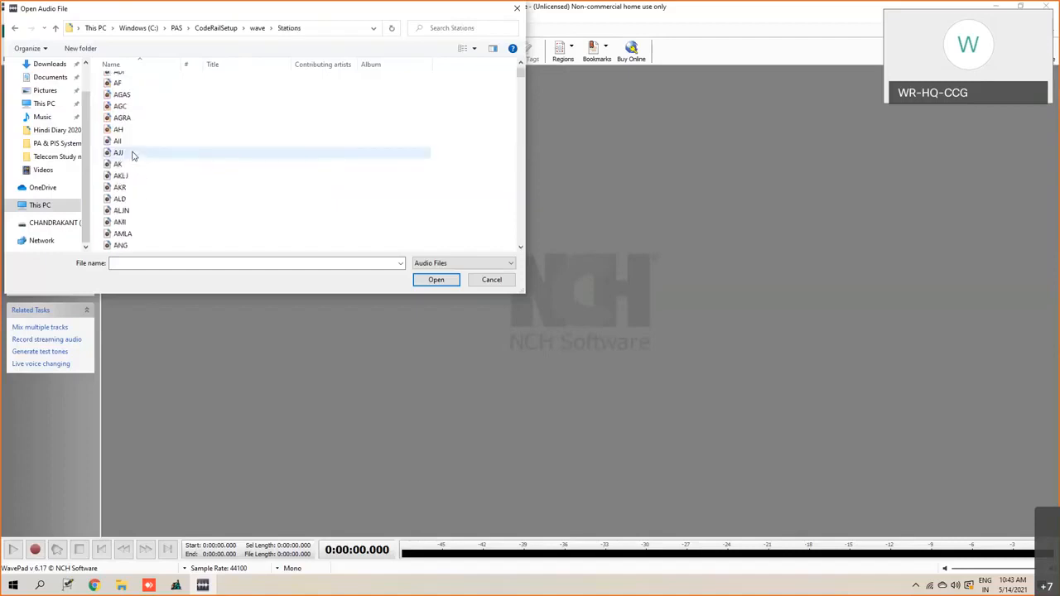
# - Open the station recording GZB.wav from the Stations folder
pyautogui.scroll(-15, 134, 173)
pyautogui.scroll(-15, 135, 178)
pyautogui.scroll(-8, 135, 178)
pyautogui.scroll(-3, 145, 214)
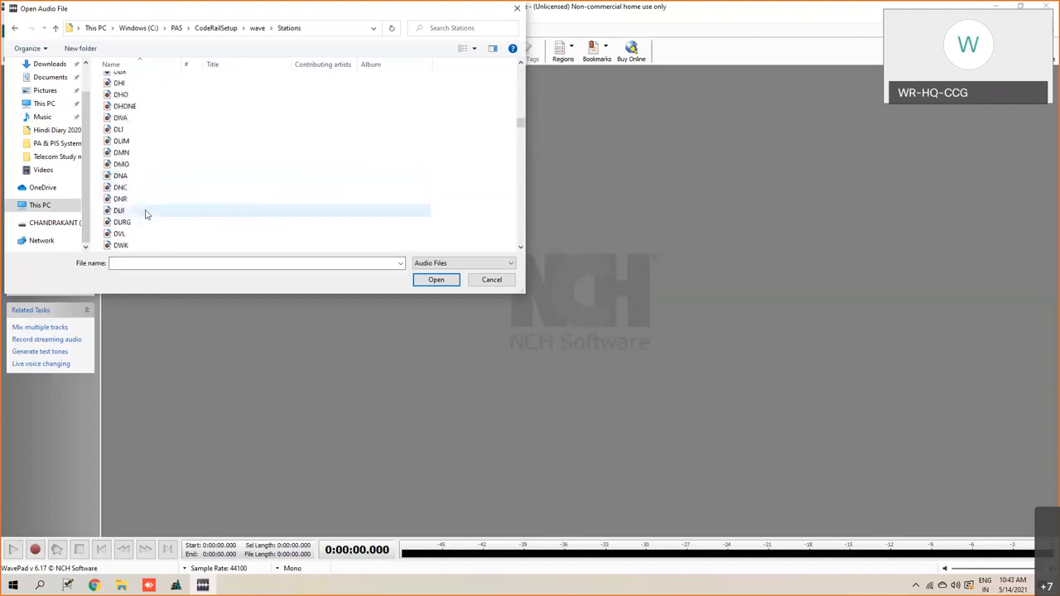
pyautogui.click(138, 264)
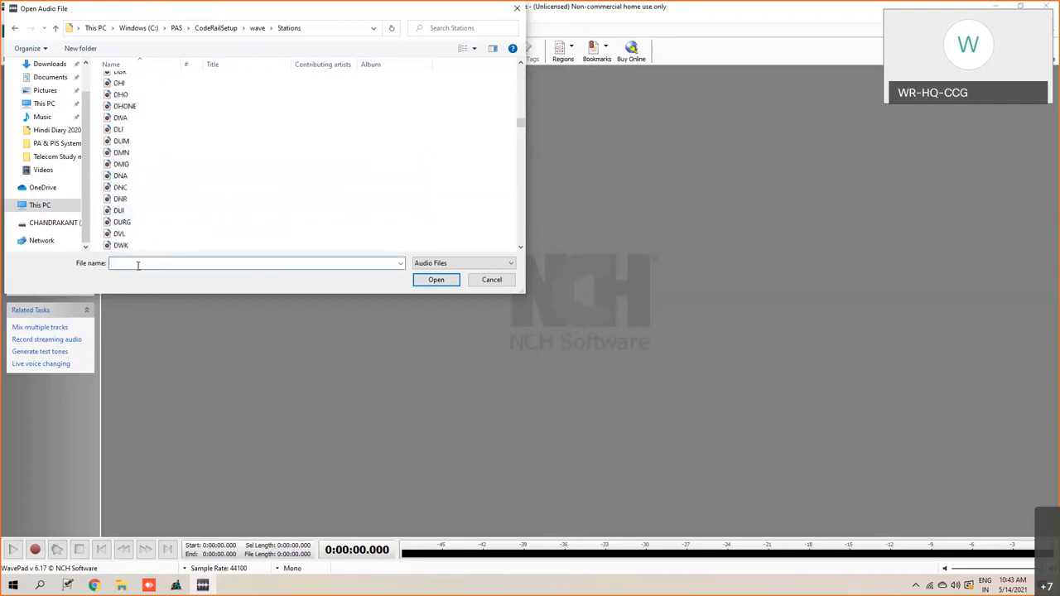
pyautogui.write('gzb')
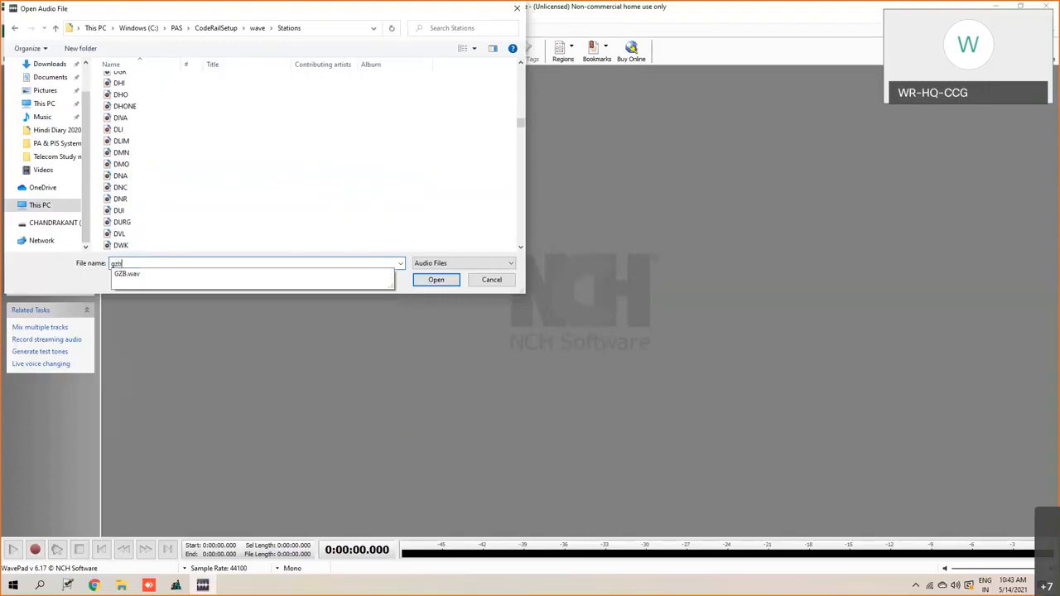
pyautogui.click(140, 275)
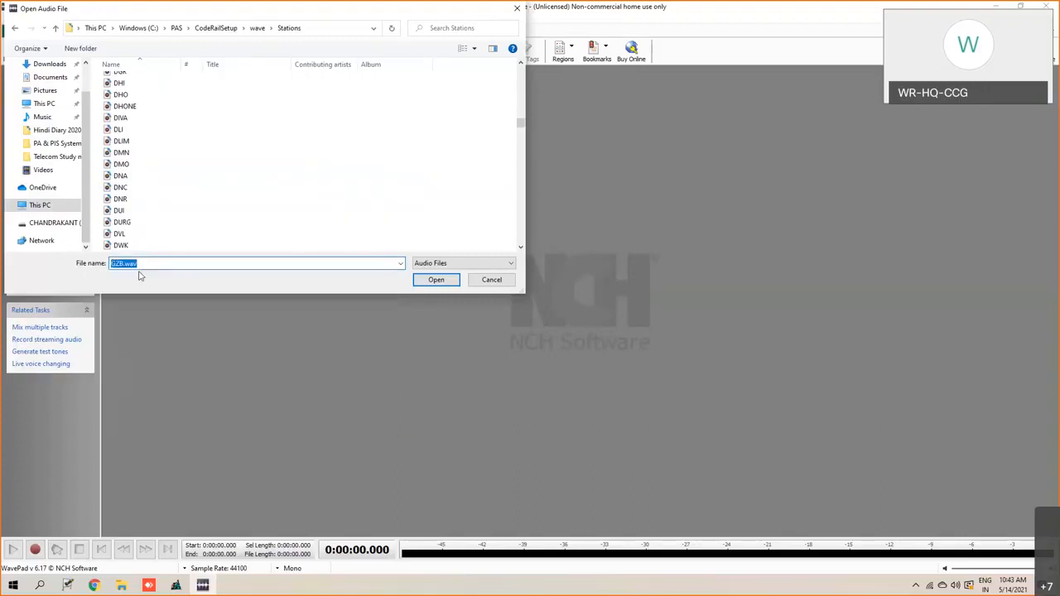
pyautogui.click(450, 280)
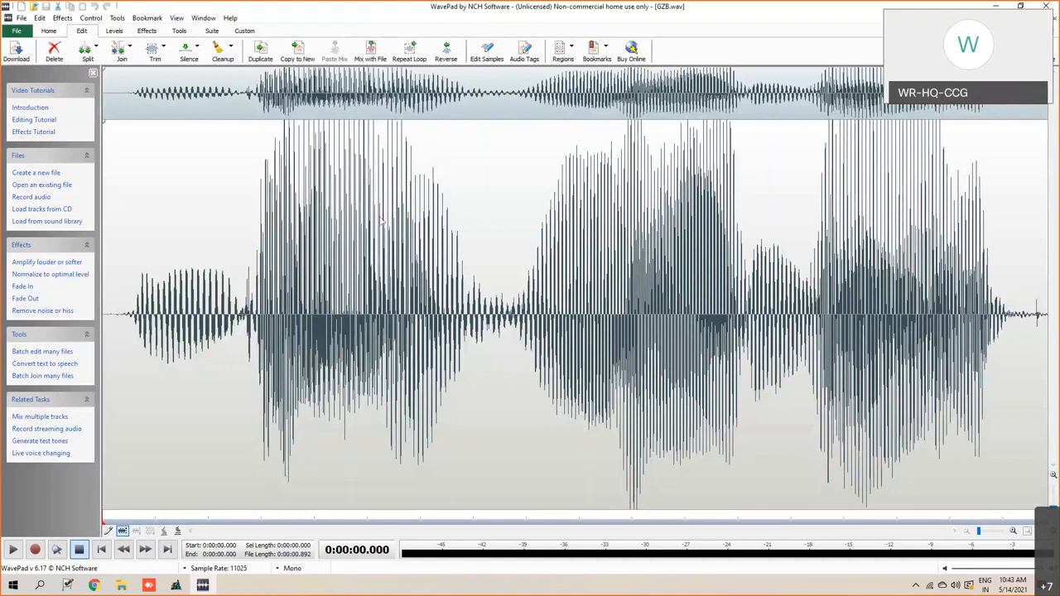
# - Play the GZB recording, select about the first 0.38 seconds of its waveform and play that selection
pyautogui.click(13, 550)
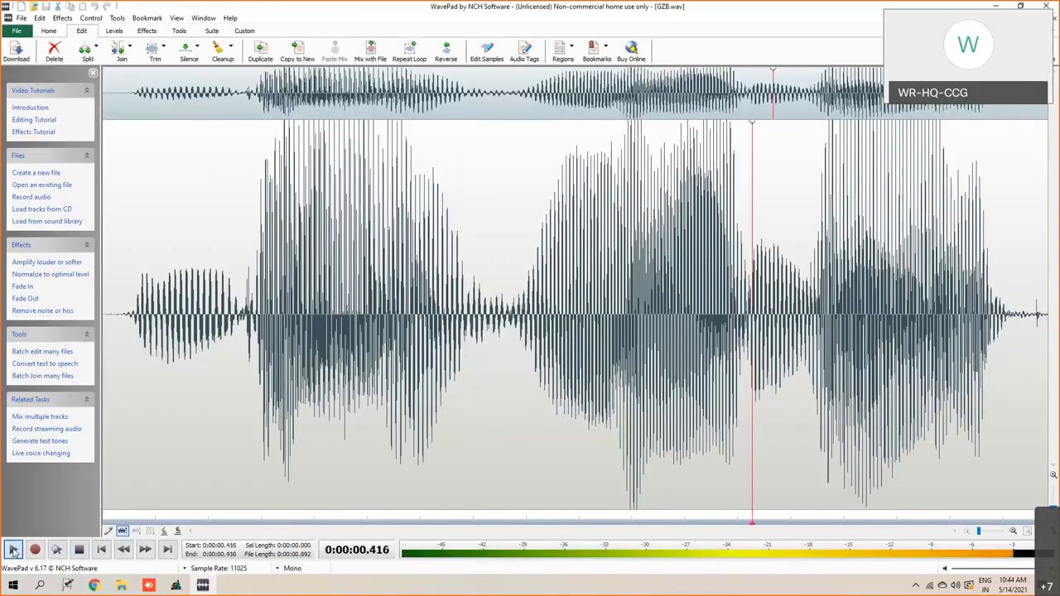
pyautogui.moveTo(105, 318); pyautogui.dragTo(513, 340)
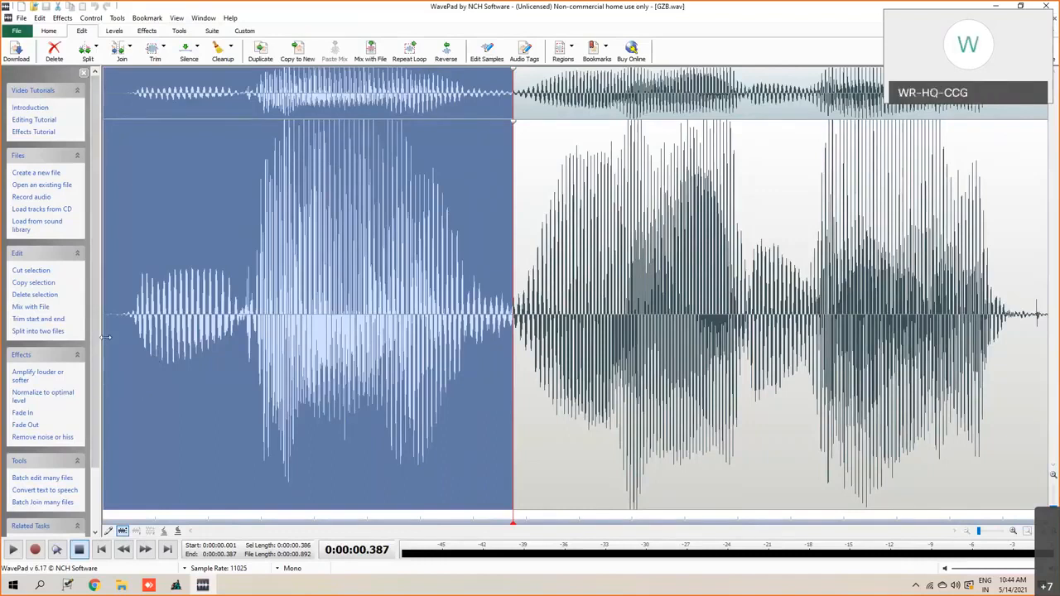
pyautogui.click(149, 358)
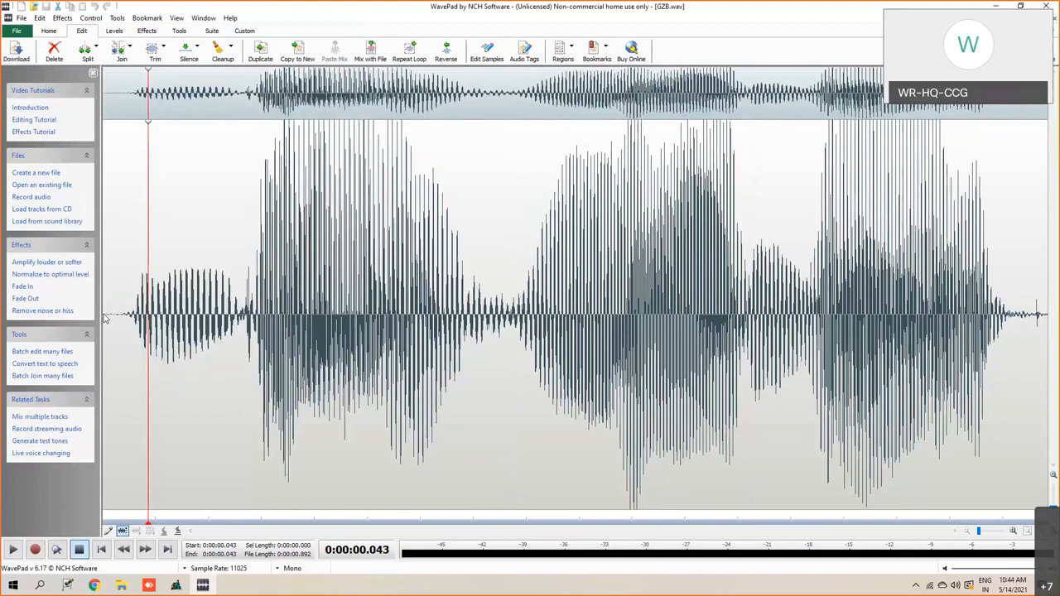
pyautogui.moveTo(106, 323); pyautogui.dragTo(511, 386)
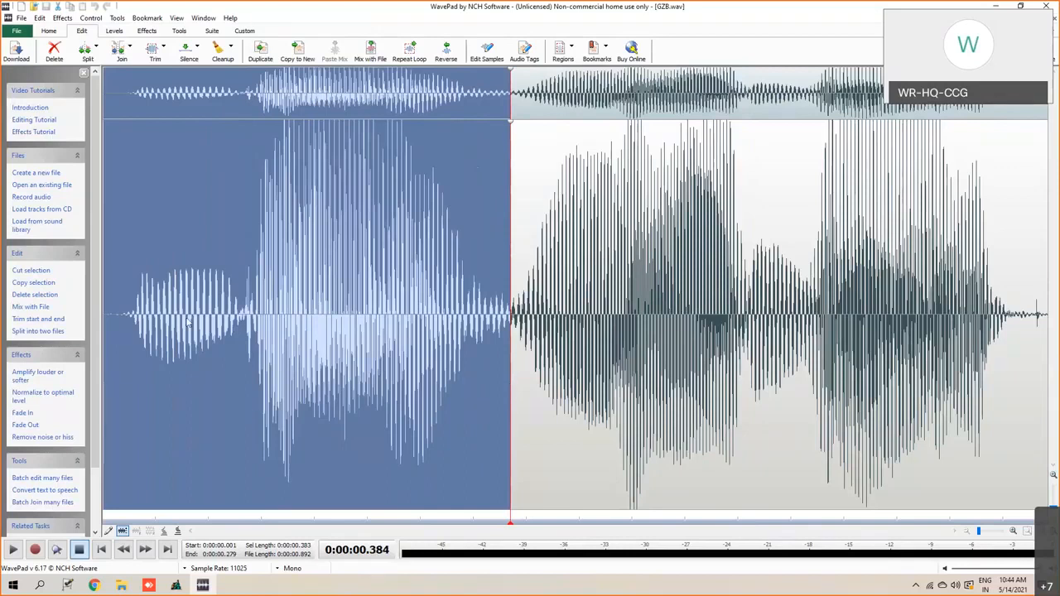
pyautogui.click(12, 551)
# - Extend the end of the waveform selection in two stages to about 0.46 seconds, playing the selection after each adjustment
pyautogui.moveTo(512, 349); pyautogui.dragTo(577, 354)
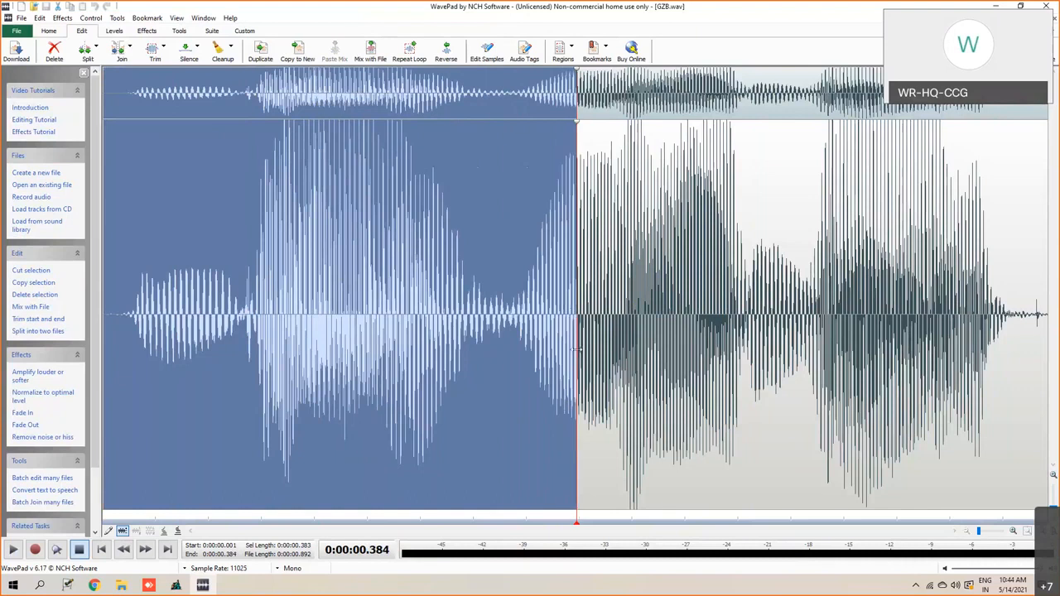
pyautogui.click(13, 550)
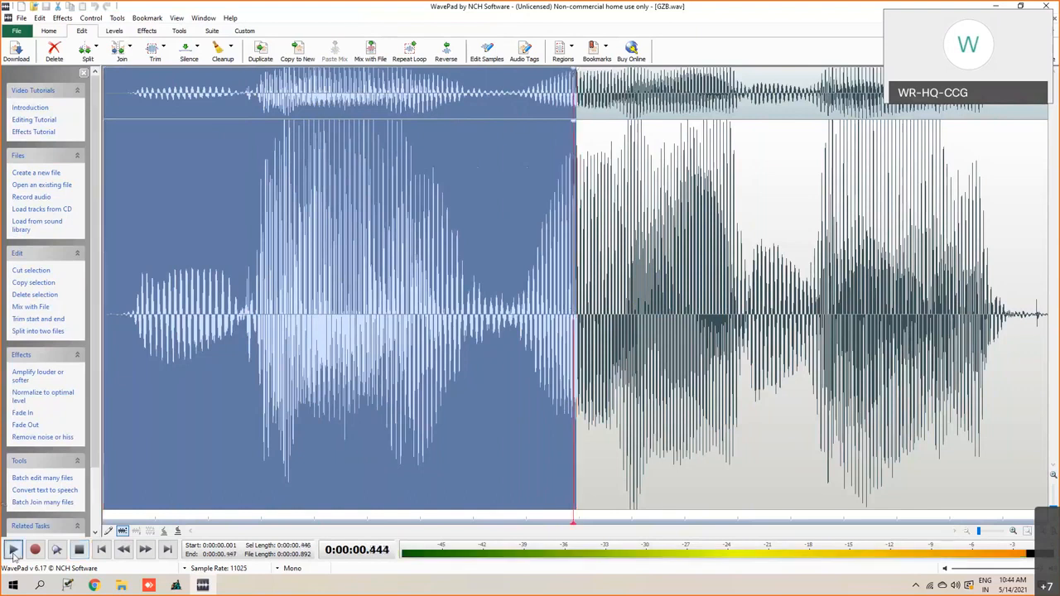
pyautogui.moveTo(578, 448); pyautogui.dragTo(589, 456)
pyautogui.click(13, 550)
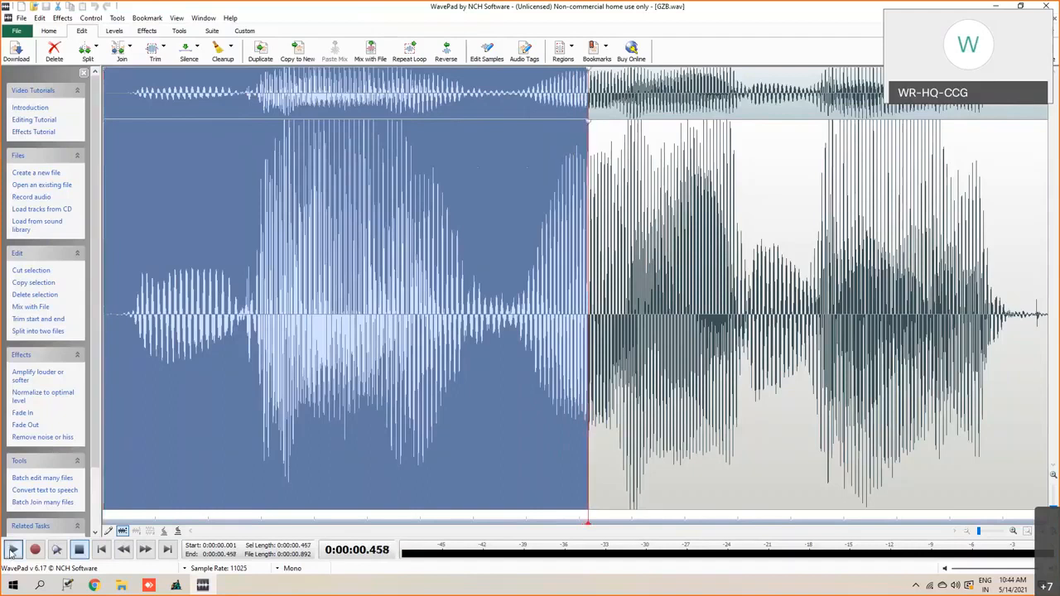
# - Extend the end of the GZB waveform selection in two stages to about 0.49 seconds, playing the selection after each adjustment
pyautogui.moveTo(588, 497); pyautogui.dragTo(606, 497)
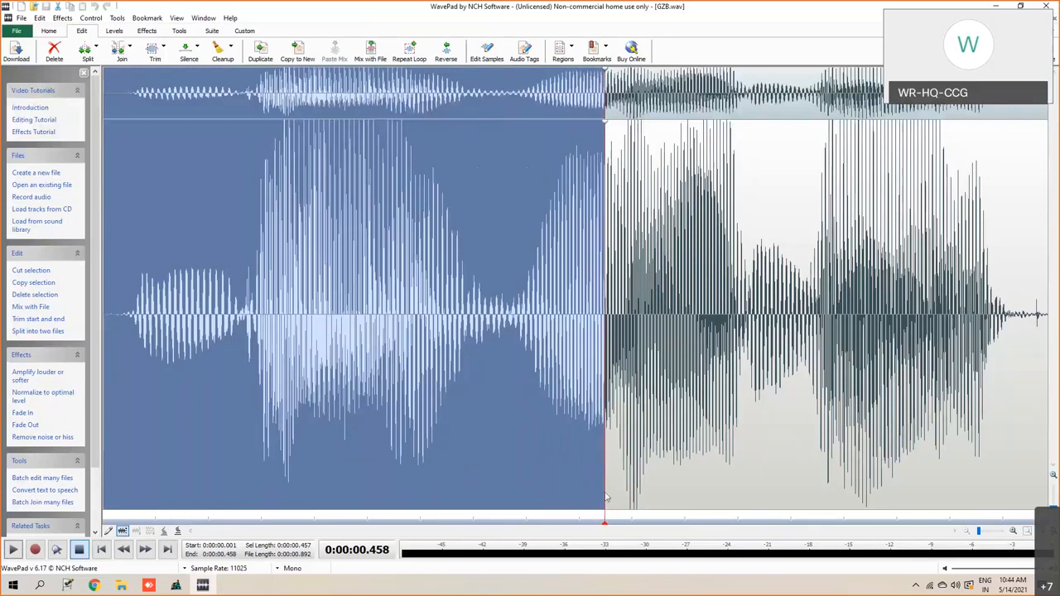
pyautogui.click(12, 550)
pyautogui.moveTo(605, 497); pyautogui.dragTo(620, 501)
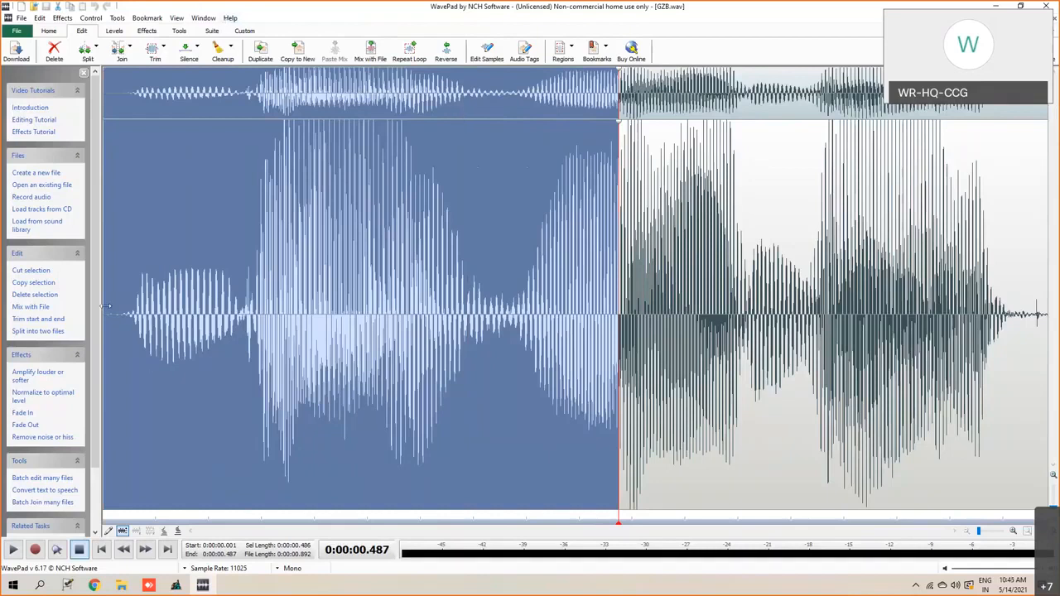
pyautogui.click(12, 551)
# - Save the selected region of GZB to the Desktop as a wave file named gaji
pyautogui.rightClick(130, 155)
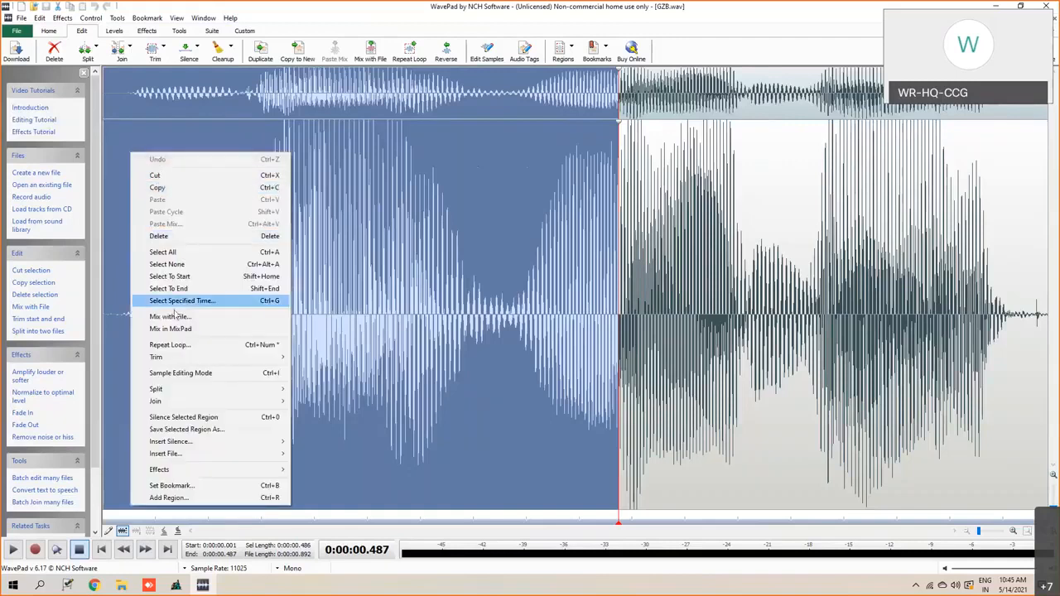
pyautogui.click(197, 431)
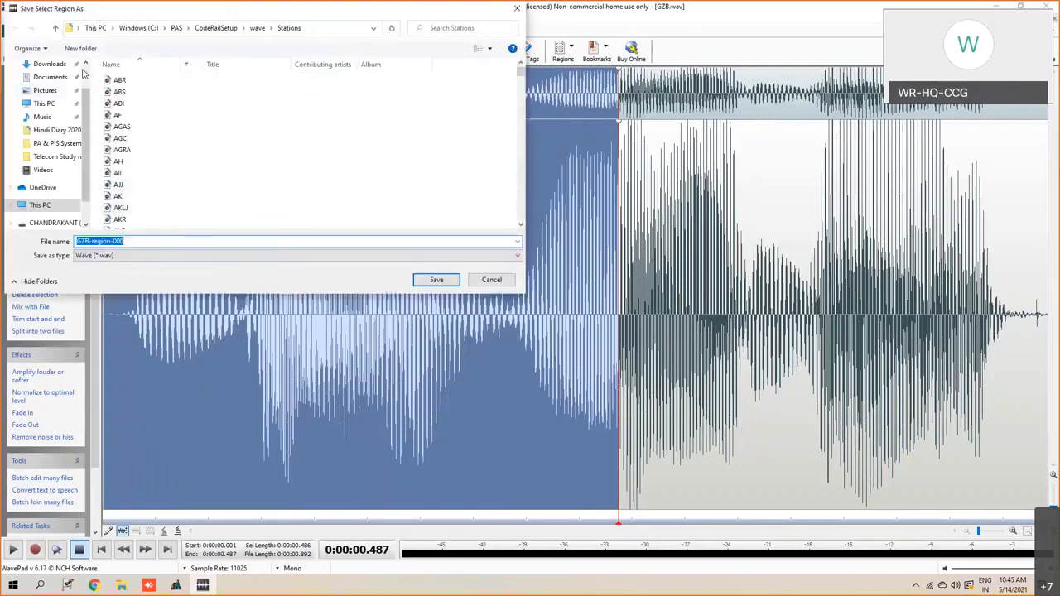
pyautogui.scroll(1, 73, 86)
pyautogui.click(49, 86)
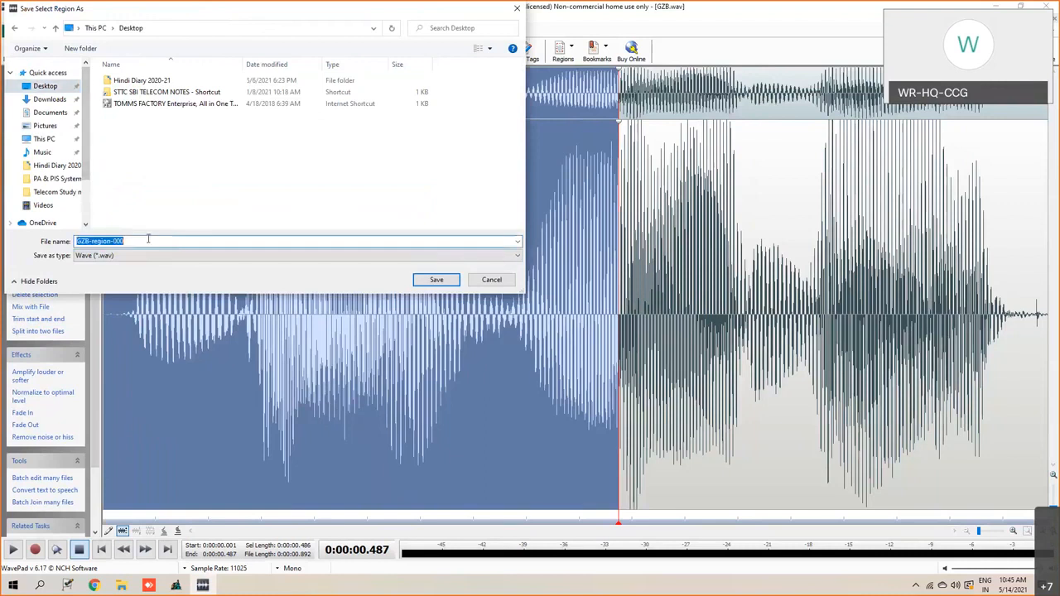
pyautogui.write('gzji')
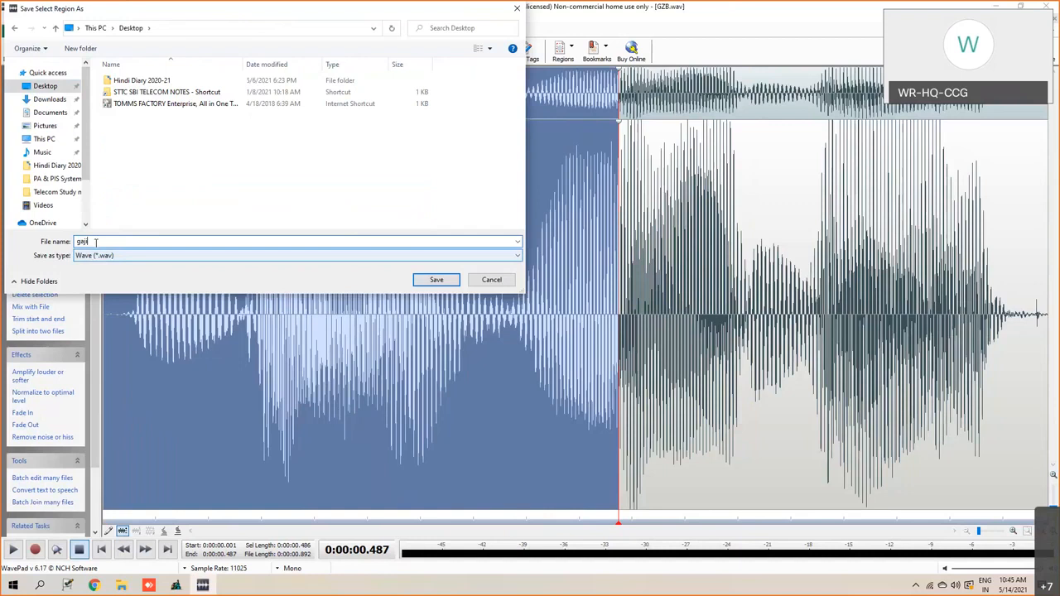
pyautogui.click(436, 280)
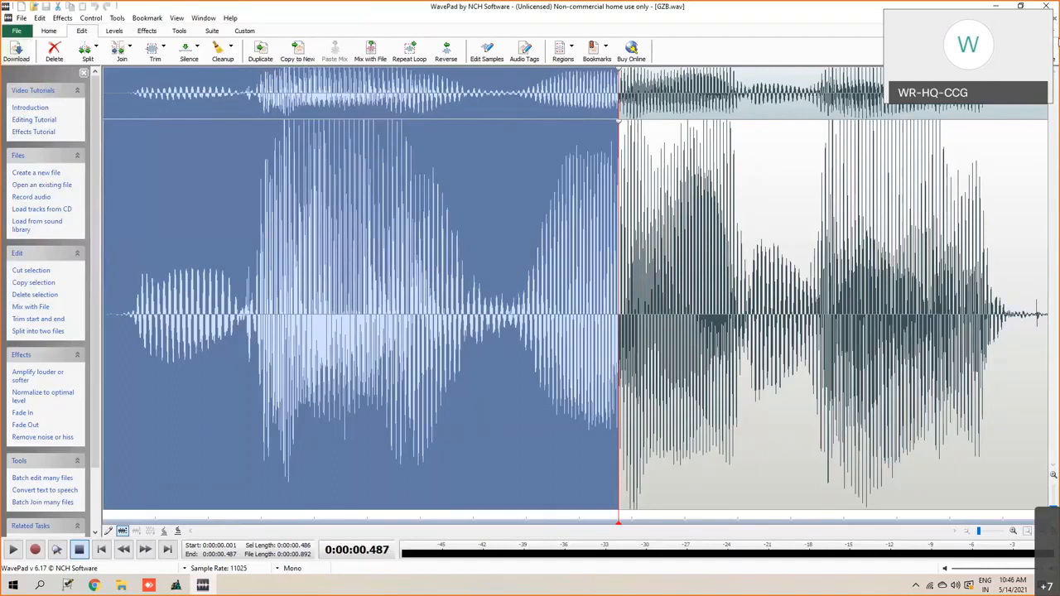
# - Close GZB.wav and open the station recording NGP.wav from the Stations folder
pyautogui.click(1055, 20)
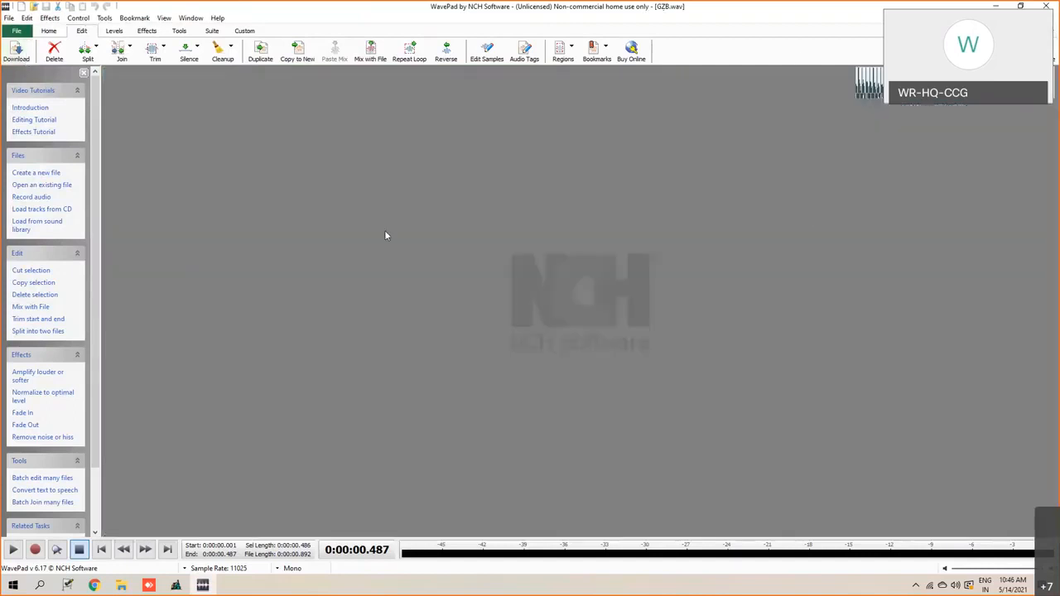
pyautogui.click(16, 32)
pyautogui.click(32, 57)
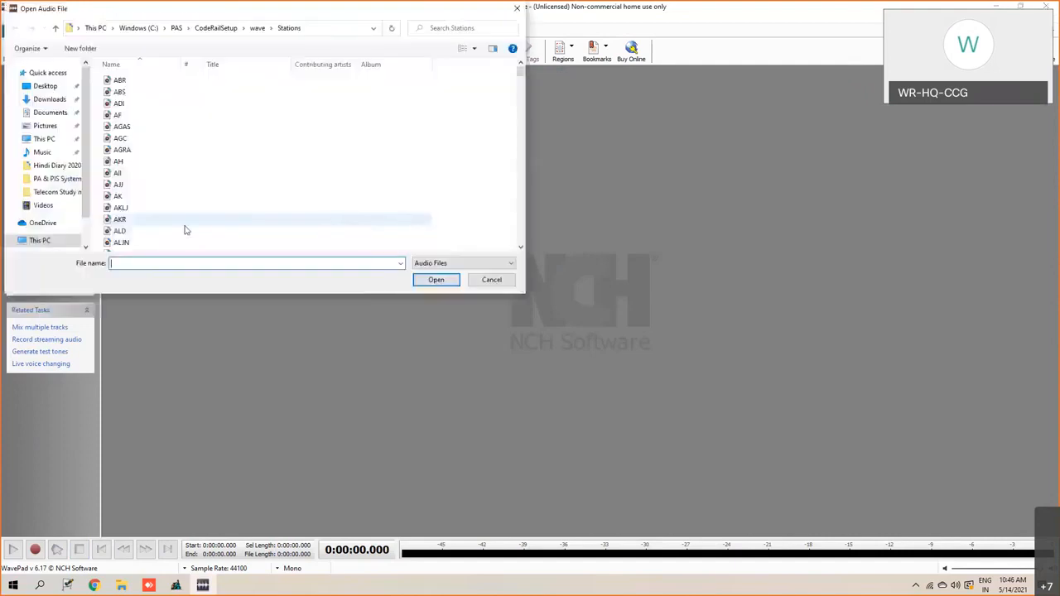
pyautogui.write('na')
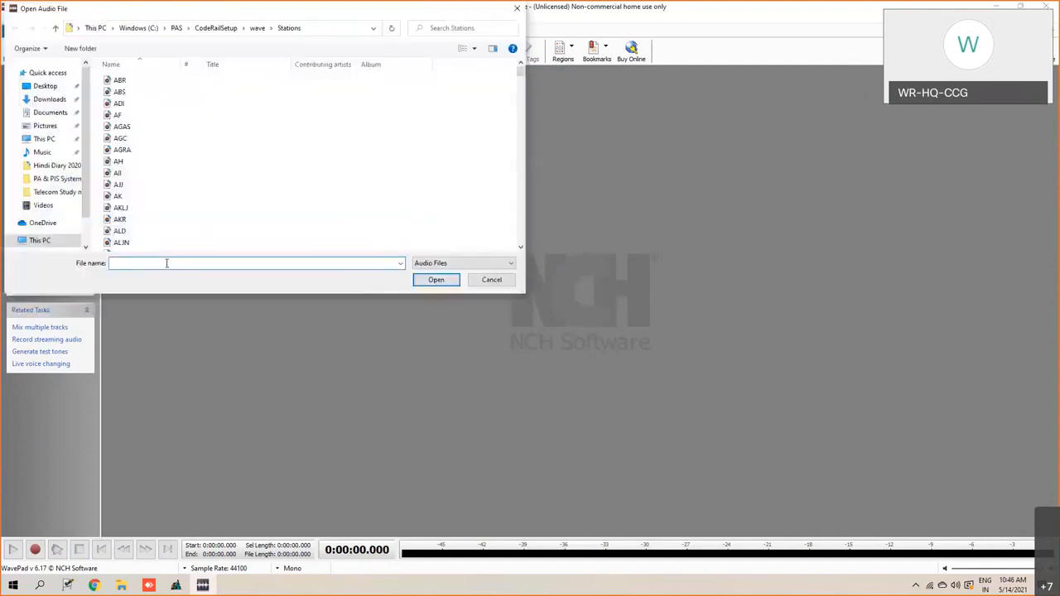
pyautogui.press('BackSpace')
pyautogui.write('gp')
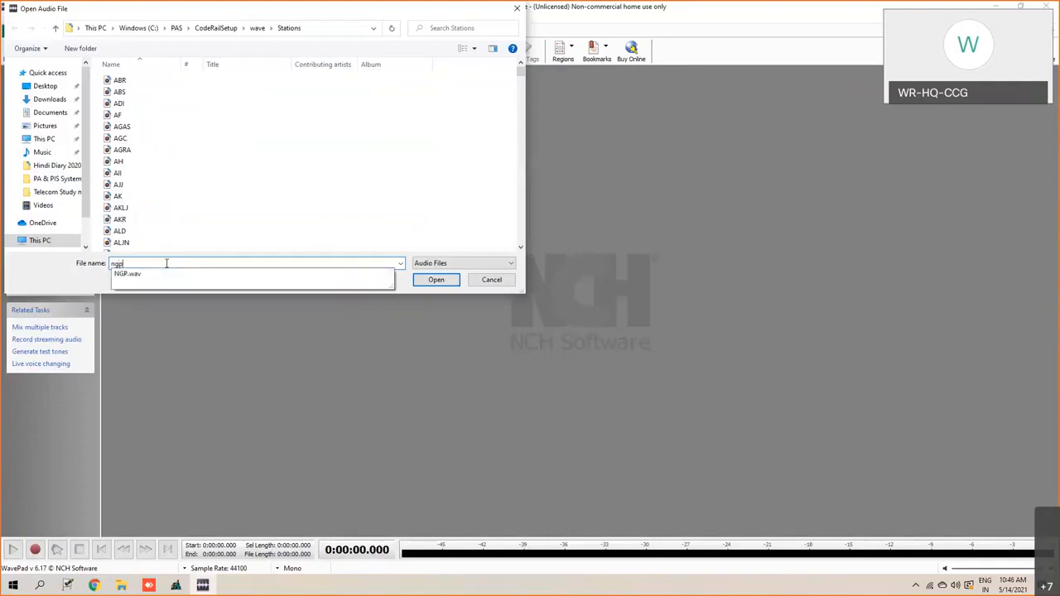
pyautogui.click(153, 278)
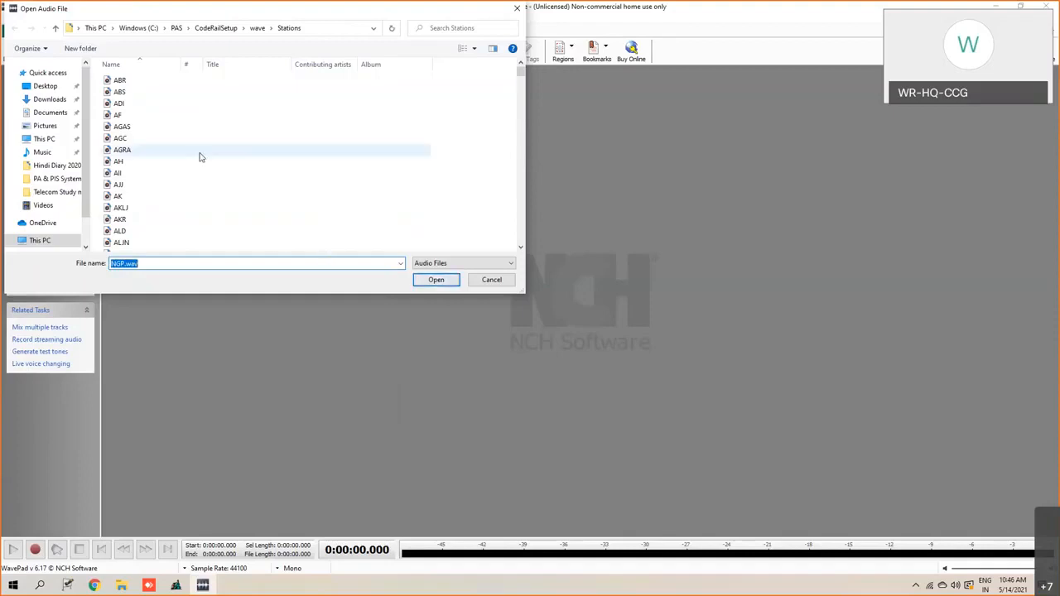
pyautogui.scroll(-4, 199, 157)
pyautogui.click(435, 280)
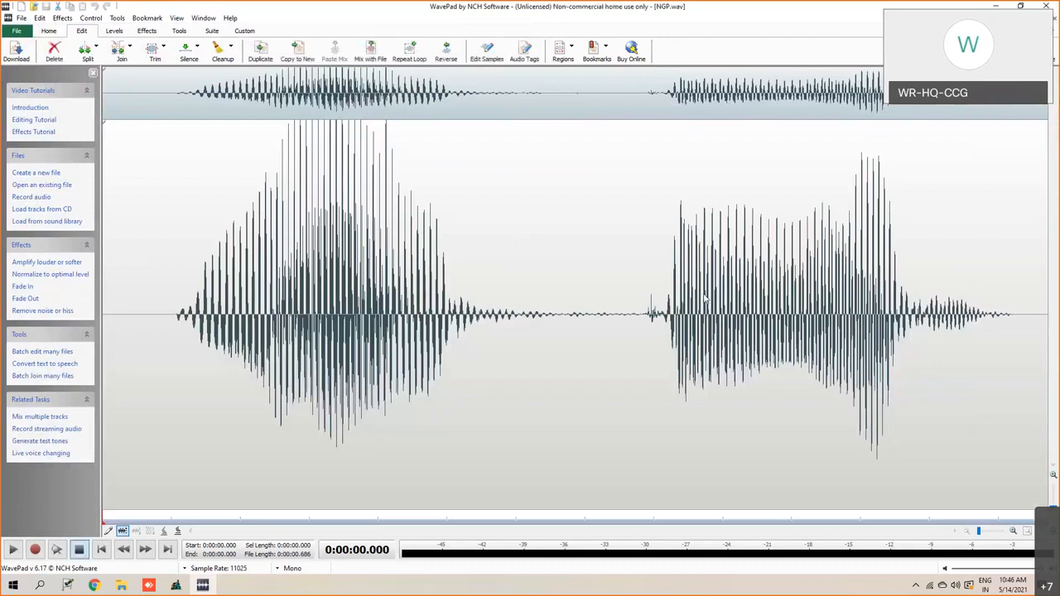
# - Select and play the NGP waveform from about 0.35 seconds to its end, and save that region to the Desktop as pur
pyautogui.moveTo(585, 322); pyautogui.dragTo(1046, 364)
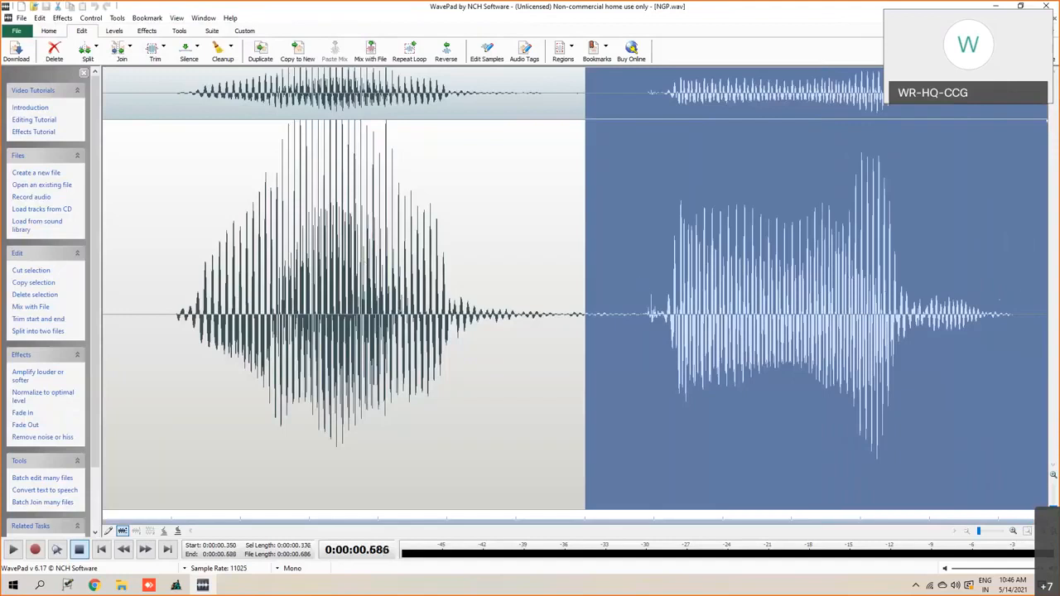
pyautogui.click(14, 550)
pyautogui.rightClick(743, 272)
pyautogui.rightClick(619, 172)
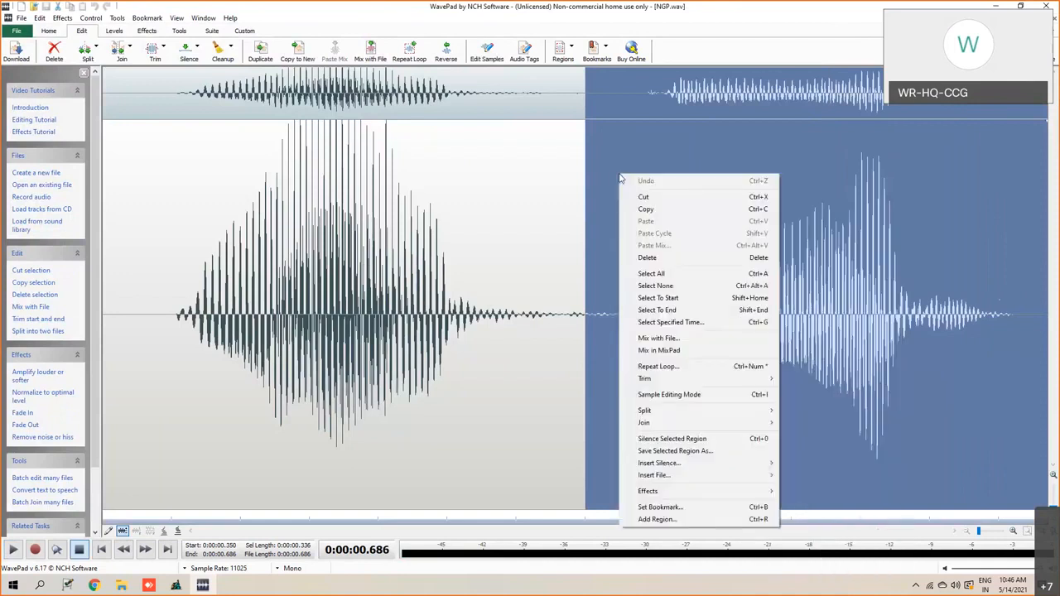
pyautogui.click(665, 451)
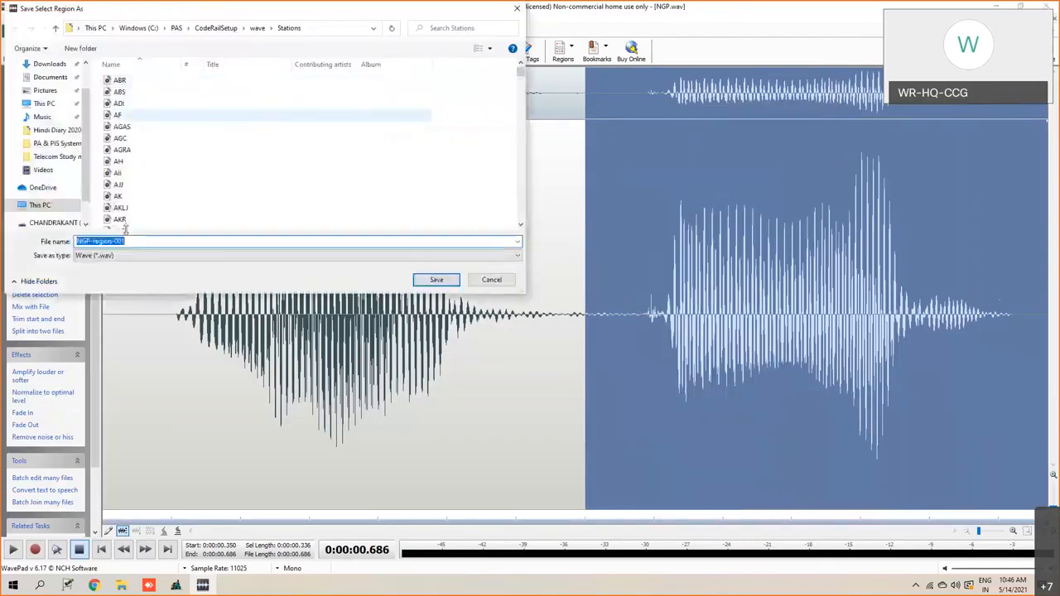
pyautogui.scroll(2, 66, 67)
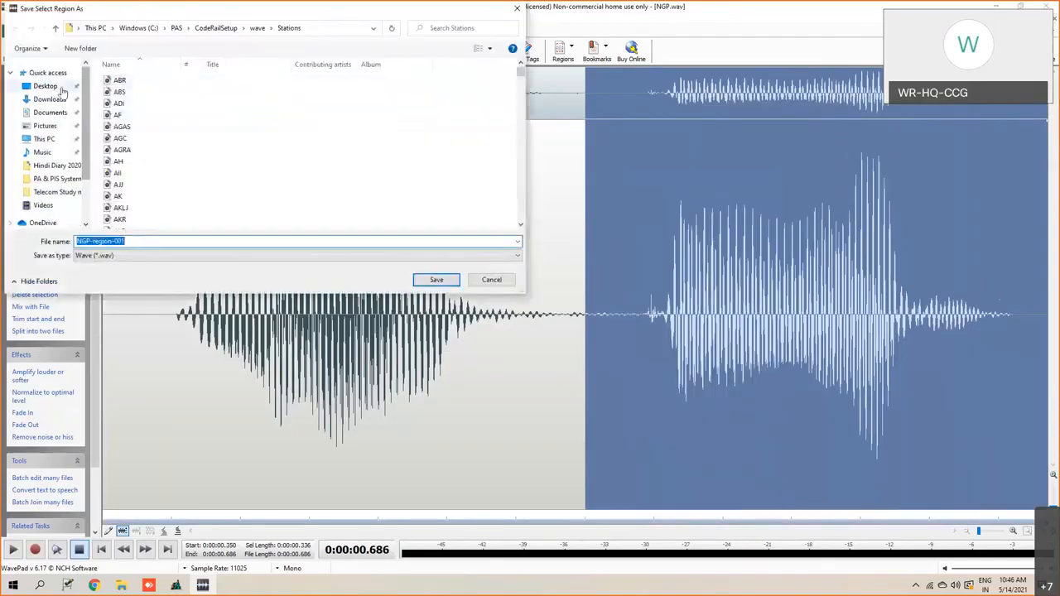
pyautogui.click(46, 86)
pyautogui.click(126, 241)
pyautogui.doubleClick(126, 241)
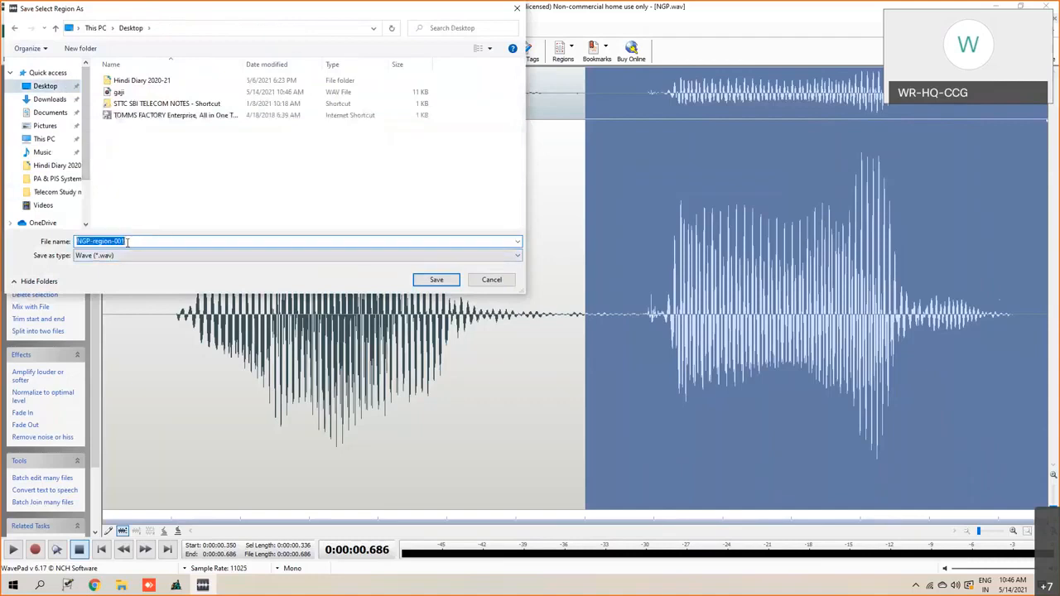
pyautogui.write('pur')
pyautogui.click(437, 280)
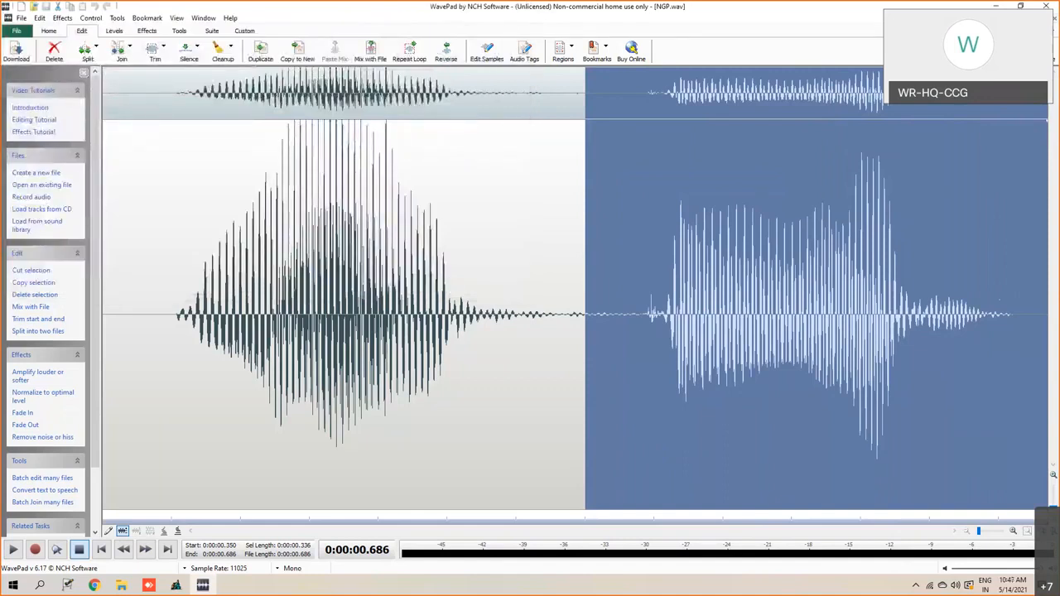
# - Close NGP.wav and start opening another audio file from the Stations folder
pyautogui.click(1055, 20)
pyautogui.click(16, 31)
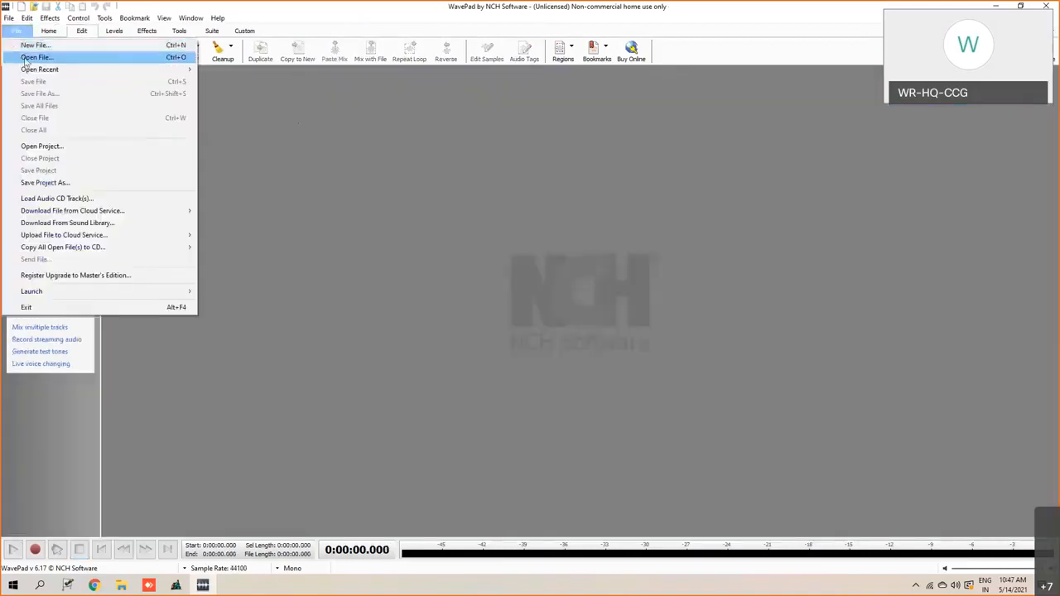
pyautogui.click(33, 57)
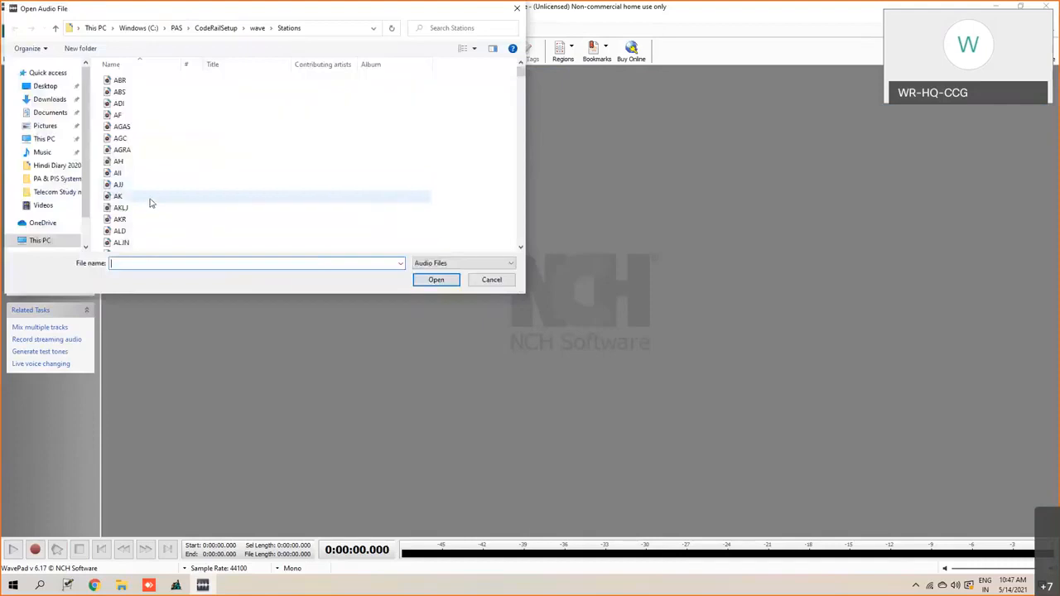
# - Try to open a recording named umb.wav from the Stations folder
pyautogui.write('a')
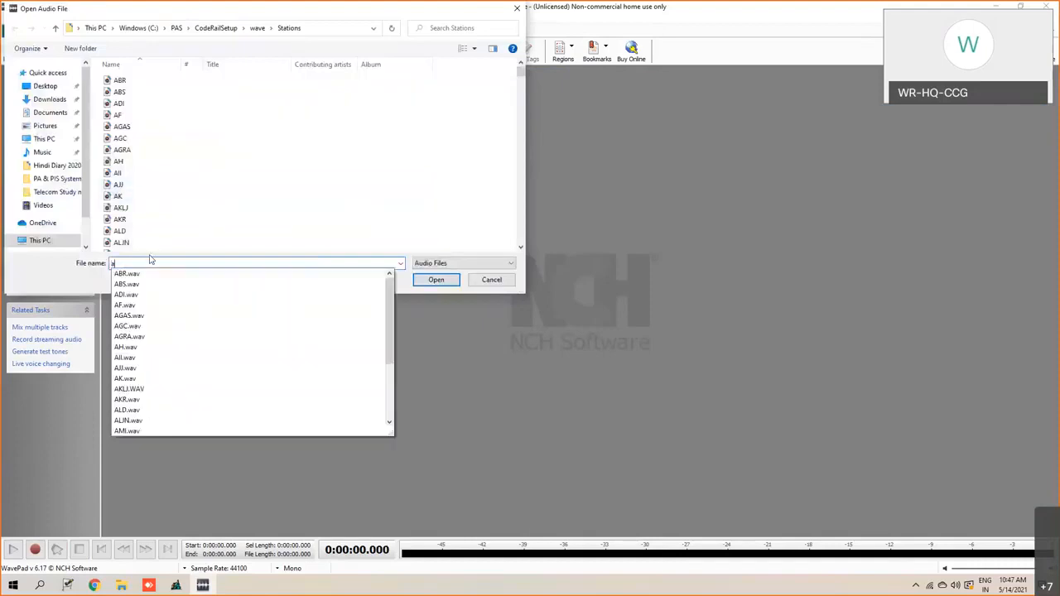
pyautogui.write('gc')
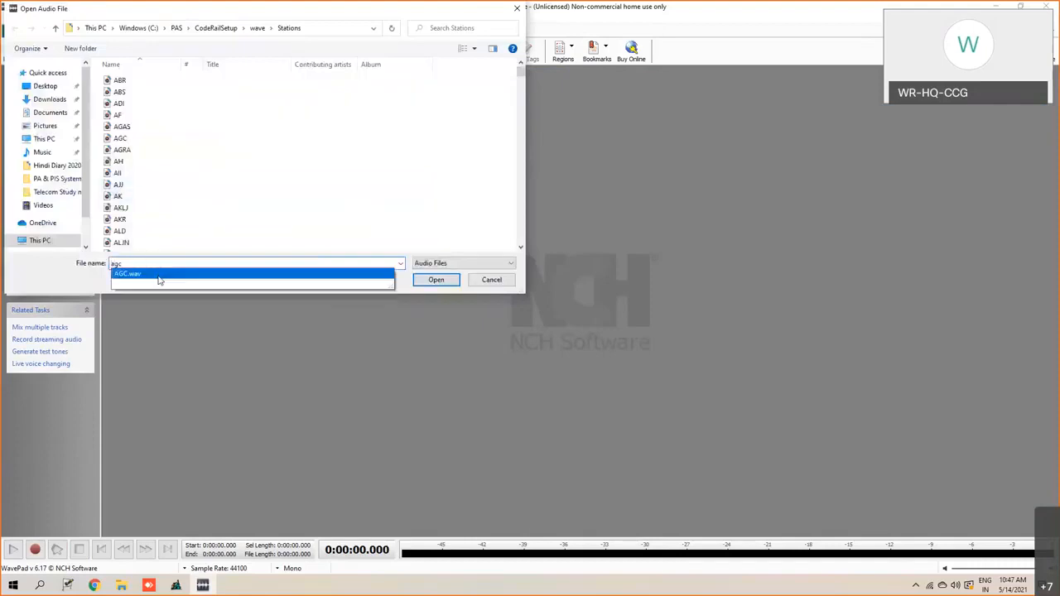
pyautogui.click(160, 278)
pyautogui.click(121, 263)
pyautogui.press('BackSpace')
pyautogui.press('BackSpace')
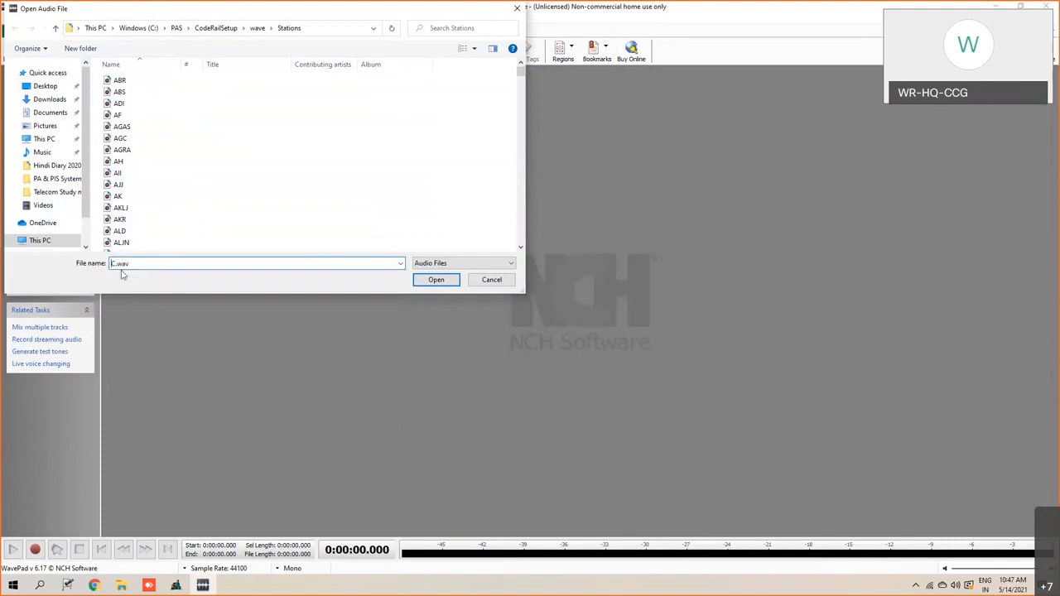
pyautogui.press('Delete')
pyautogui.write('umb')
pyautogui.click(443, 280)
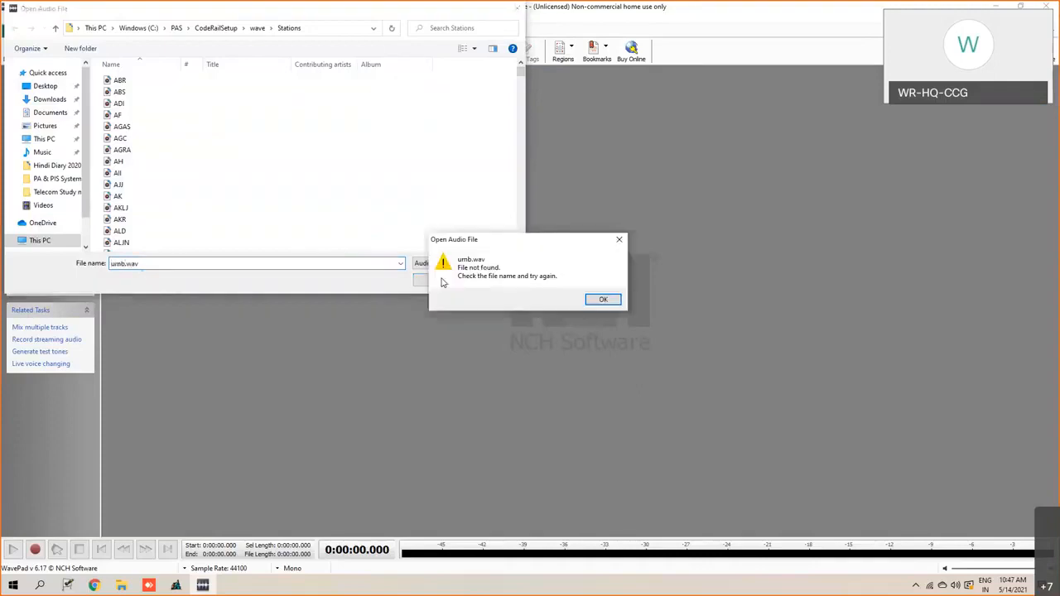
pyautogui.click(606, 302)
# - Open the station recording agc.wav from the Stations folder
pyautogui.click(118, 264)
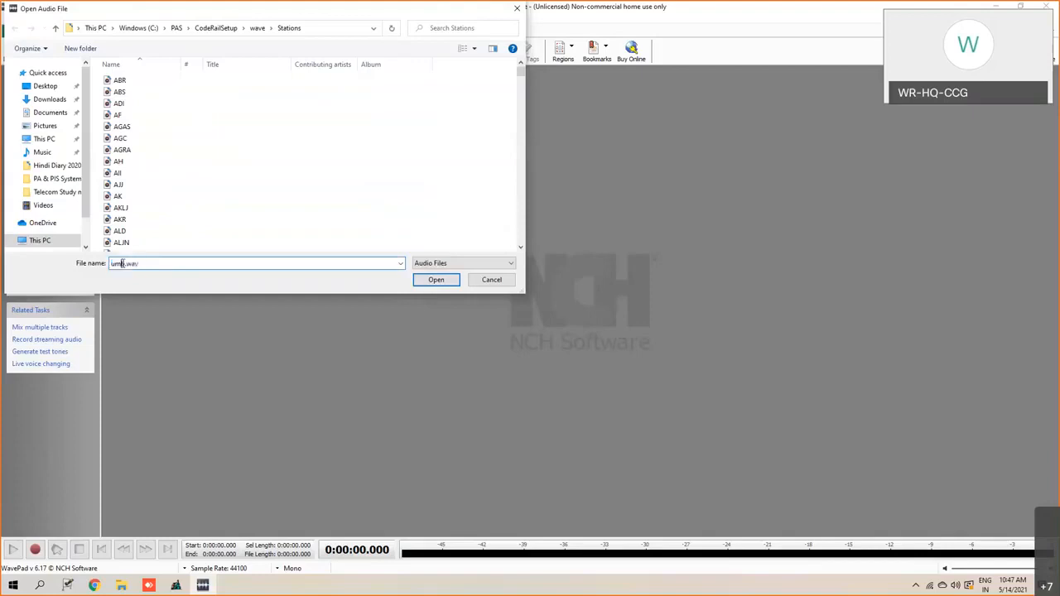
pyautogui.press('BackSpace')
pyautogui.press('BackSpace')
pyautogui.press('BackSpace')
pyautogui.write('agc')
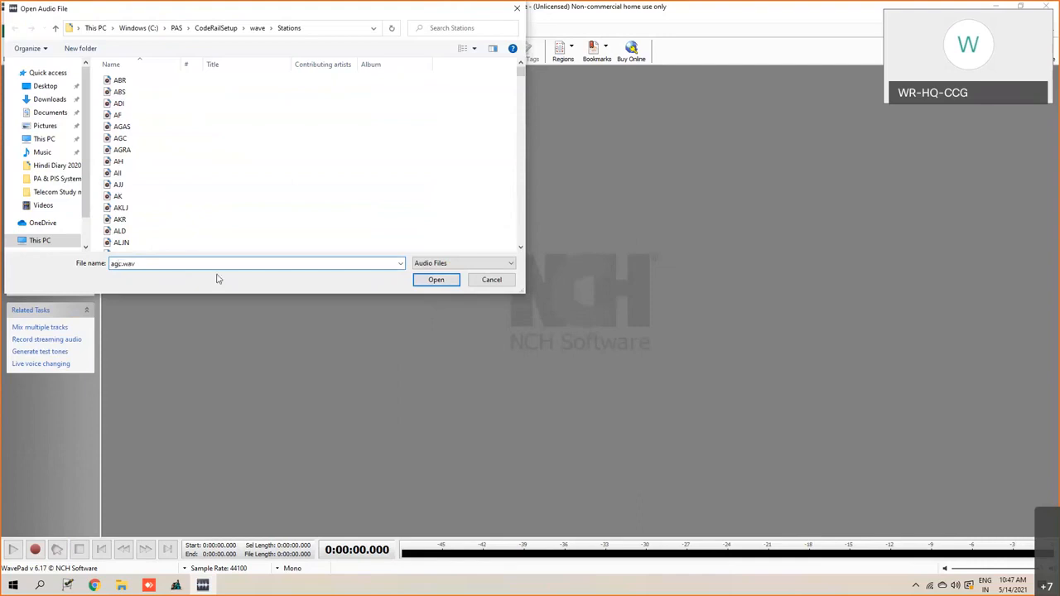
pyautogui.click(436, 280)
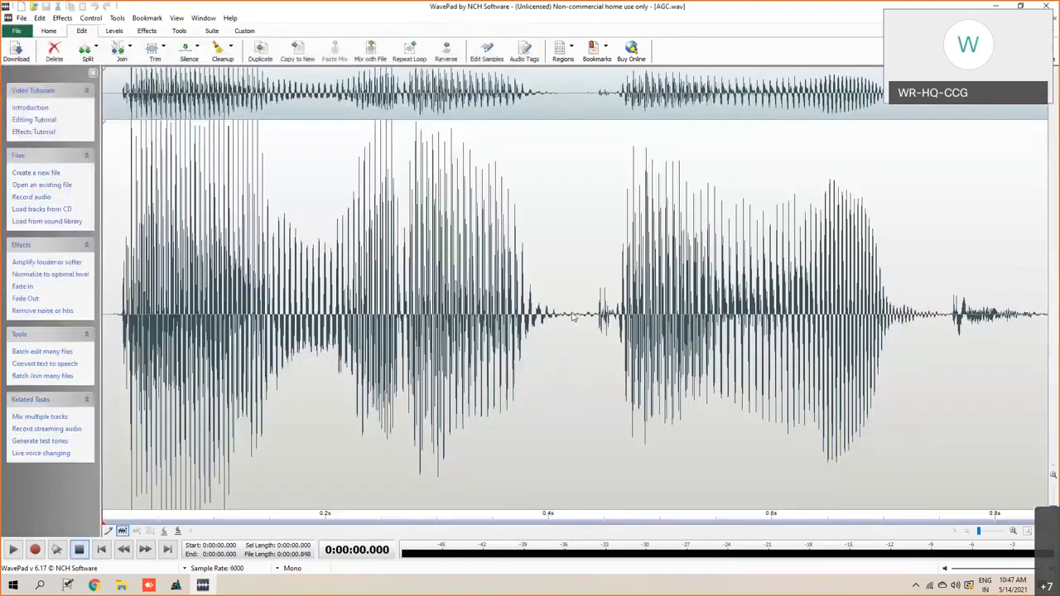
# - Select and play the AGC waveform from about 0.42 seconds to its end, and close the file
pyautogui.moveTo(575, 319); pyautogui.dragTo(1048, 319)
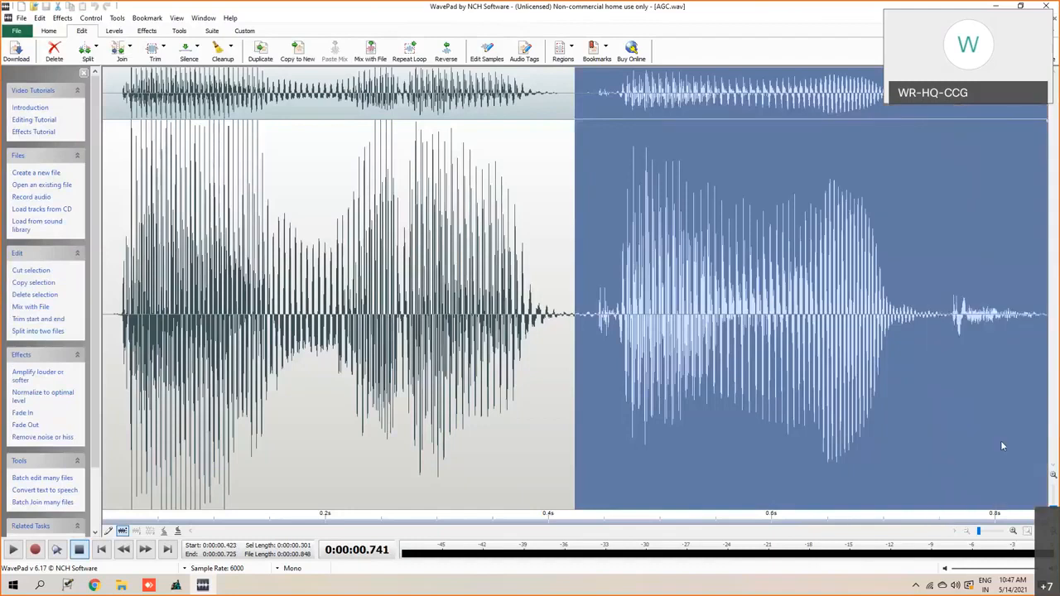
pyautogui.click(14, 550)
pyautogui.click(1054, 17)
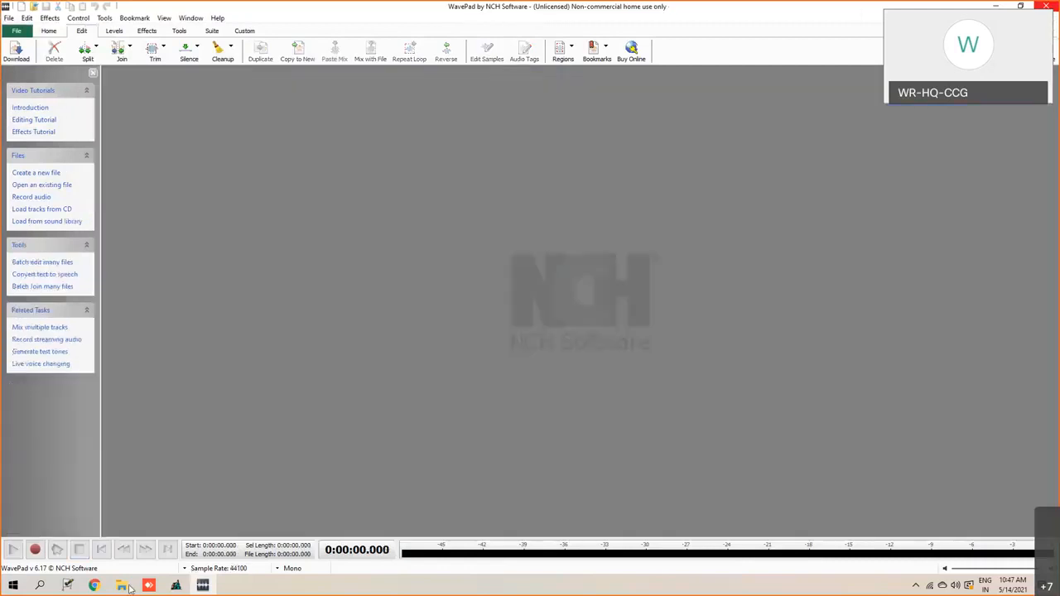
# - Play the SBC recording from the Stations folder in WavePad Sound Editor and close it
pyautogui.moveTo(121, 586)
pyautogui.click(174, 551)
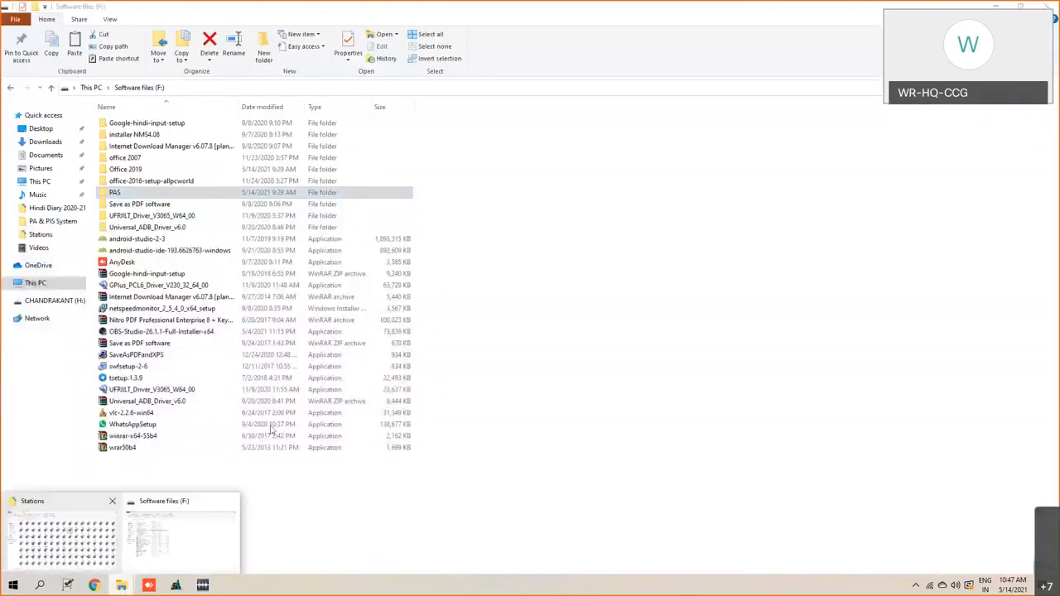
pyautogui.click(63, 538)
pyautogui.scroll(-2, 365, 398)
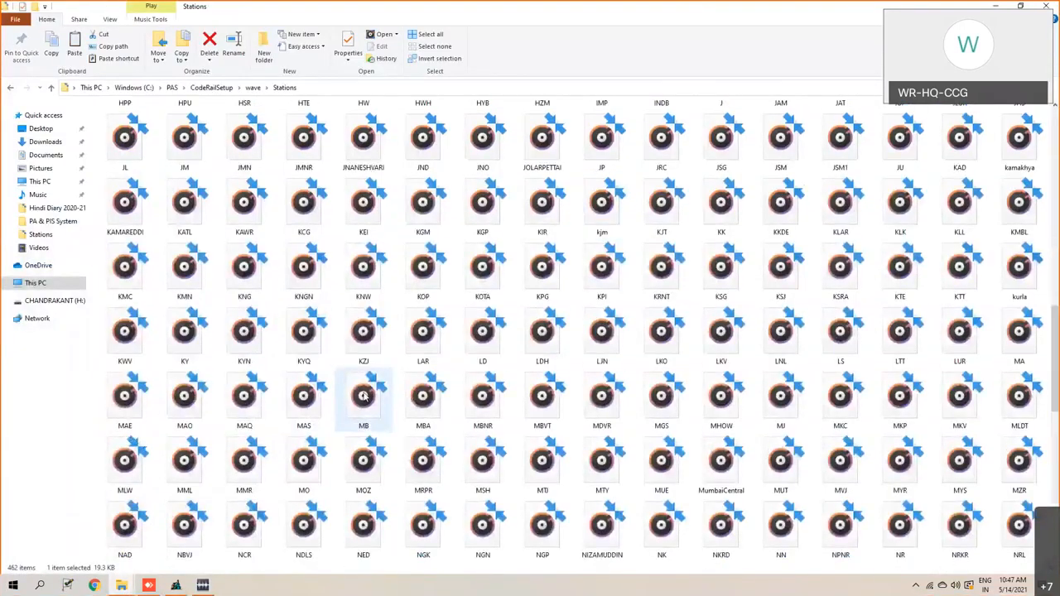
pyautogui.scroll(-5, 419, 406)
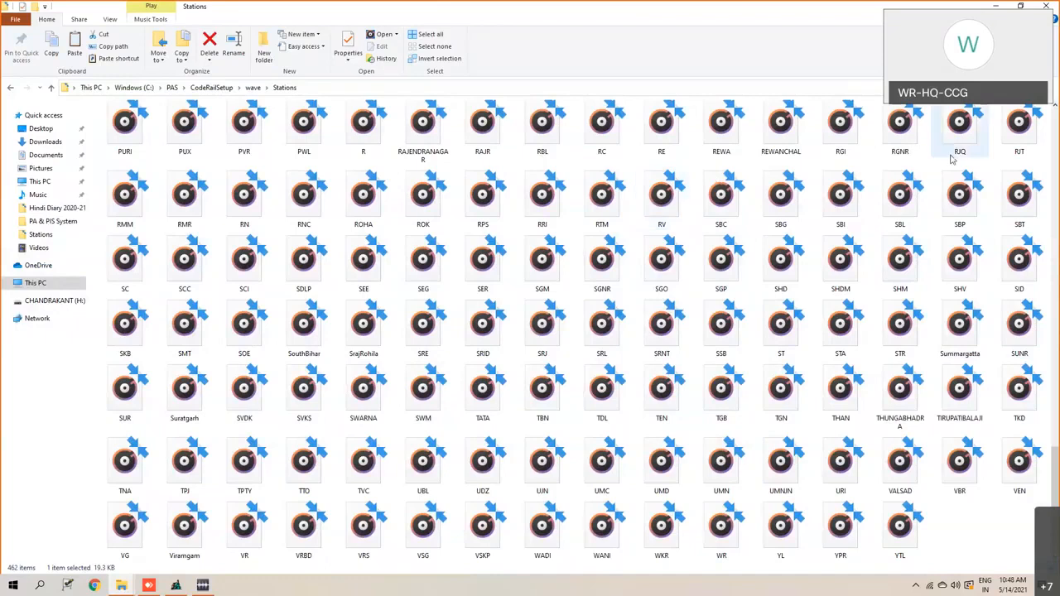
pyautogui.click(723, 200)
pyautogui.doubleClick(722, 200)
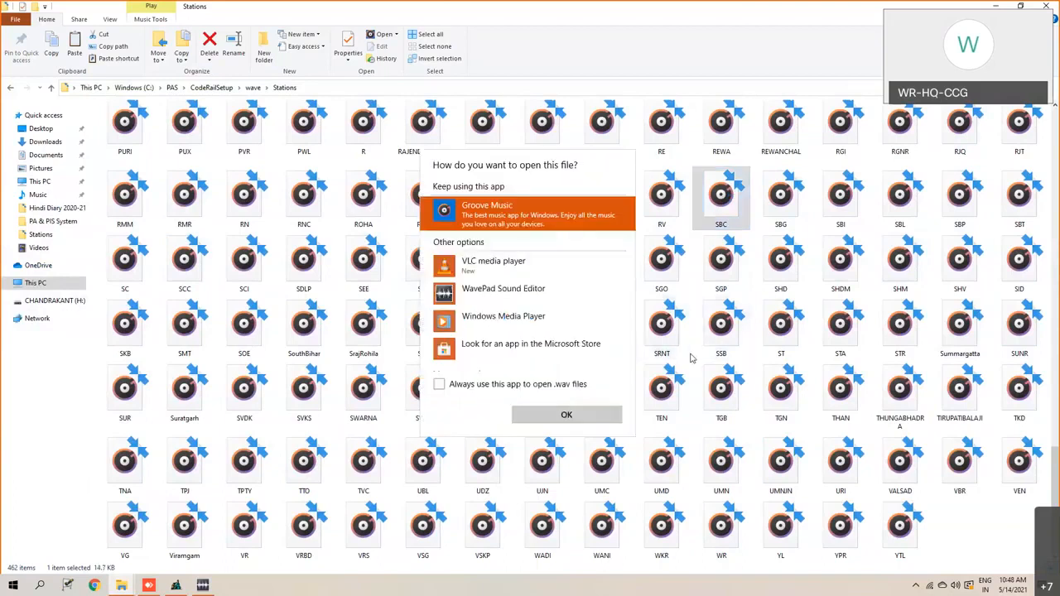
pyautogui.click(498, 290)
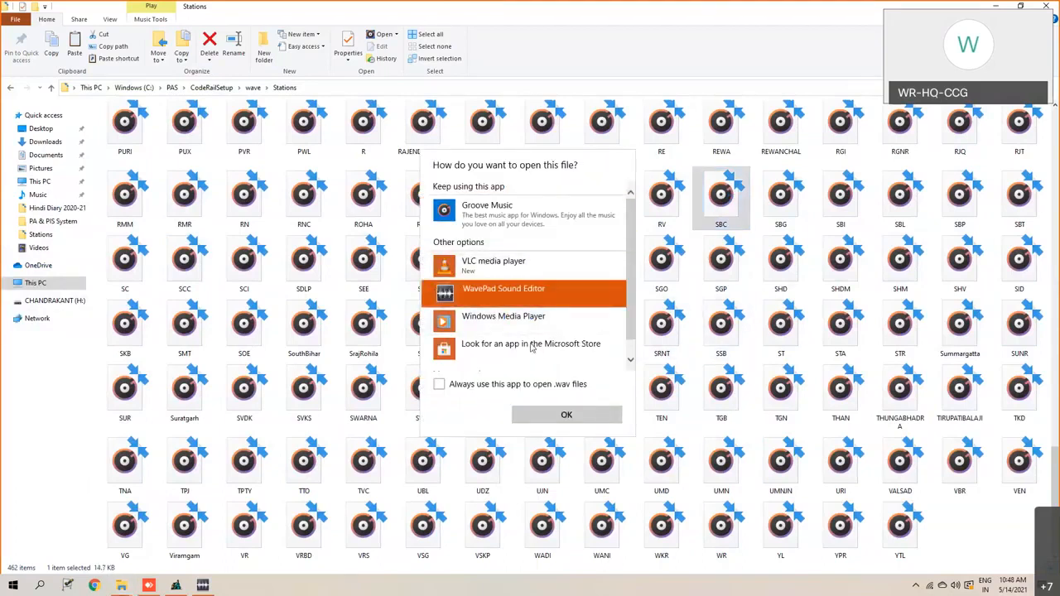
pyautogui.click(567, 414)
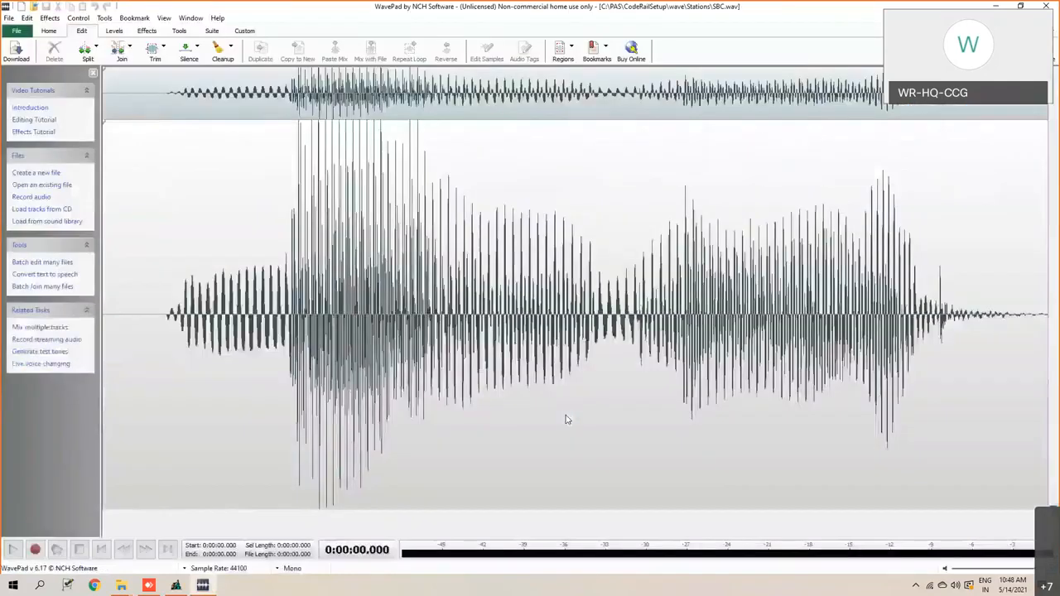
pyautogui.click(13, 550)
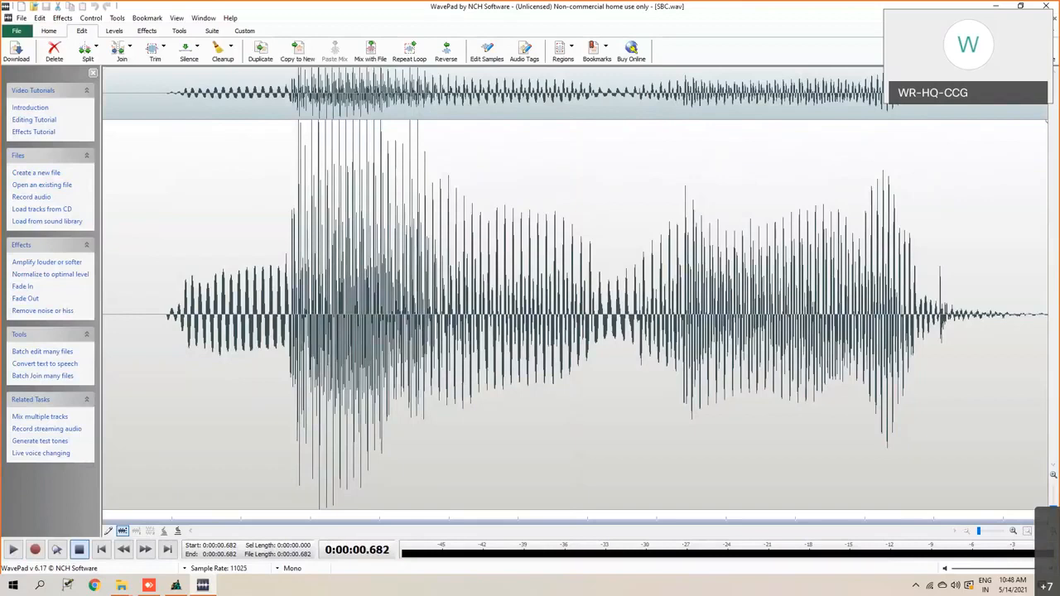
pyautogui.click(1054, 17)
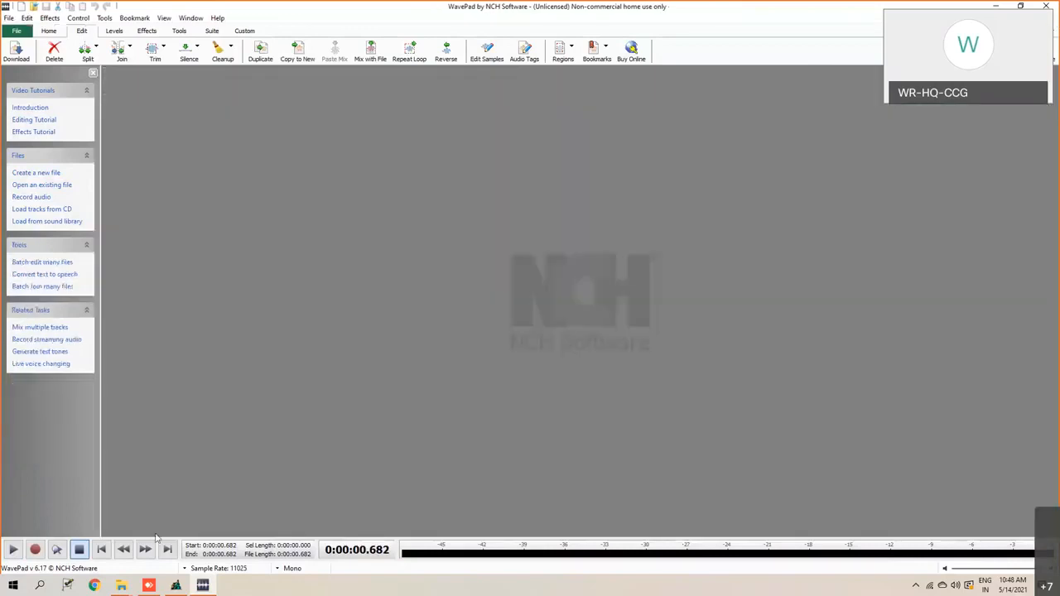
# - Open the Ambala city recording from the Cities folder inside the wave folder with WavePad Sound Editor
pyautogui.moveTo(120, 586)
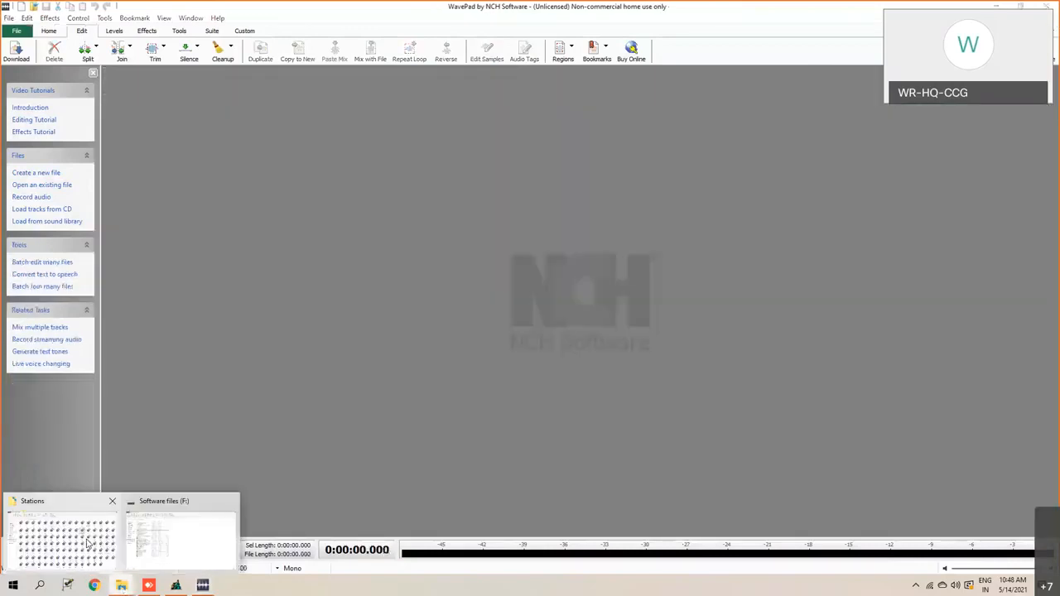
pyautogui.click(87, 543)
pyautogui.scroll(5, 364, 332)
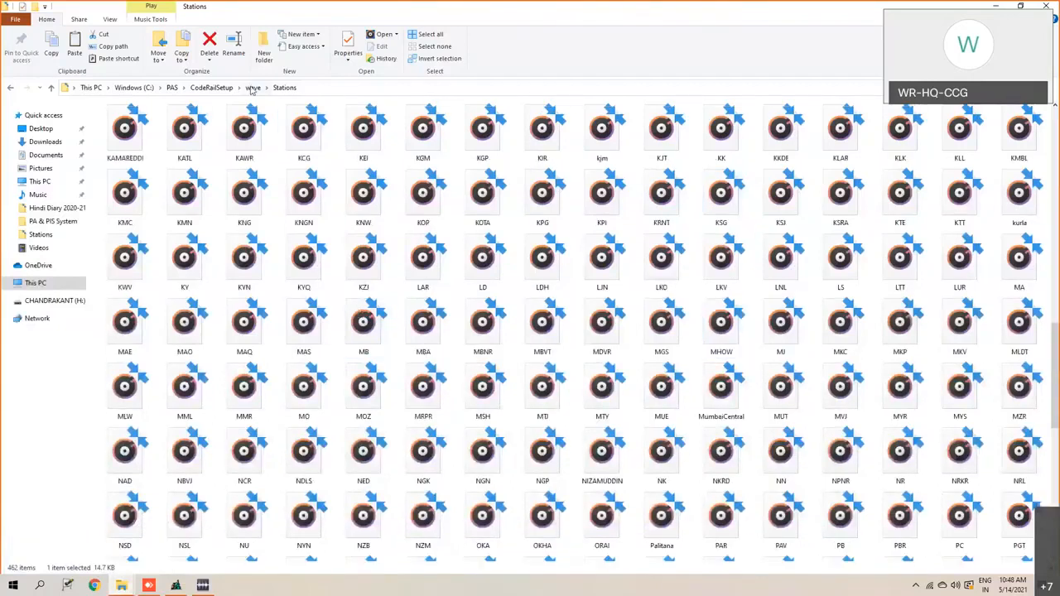
pyautogui.click(253, 88)
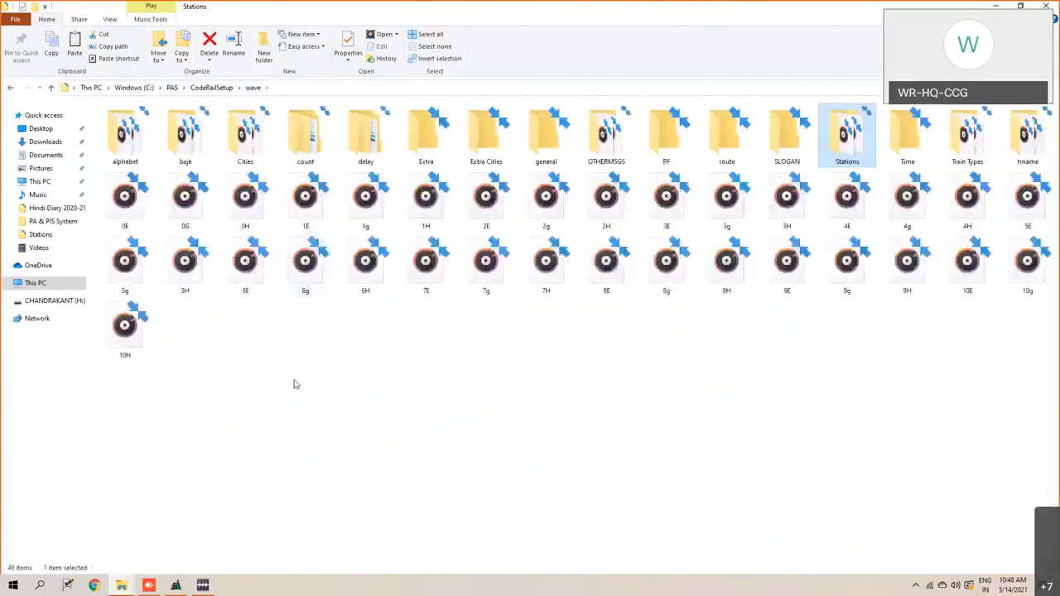
pyautogui.click(293, 384)
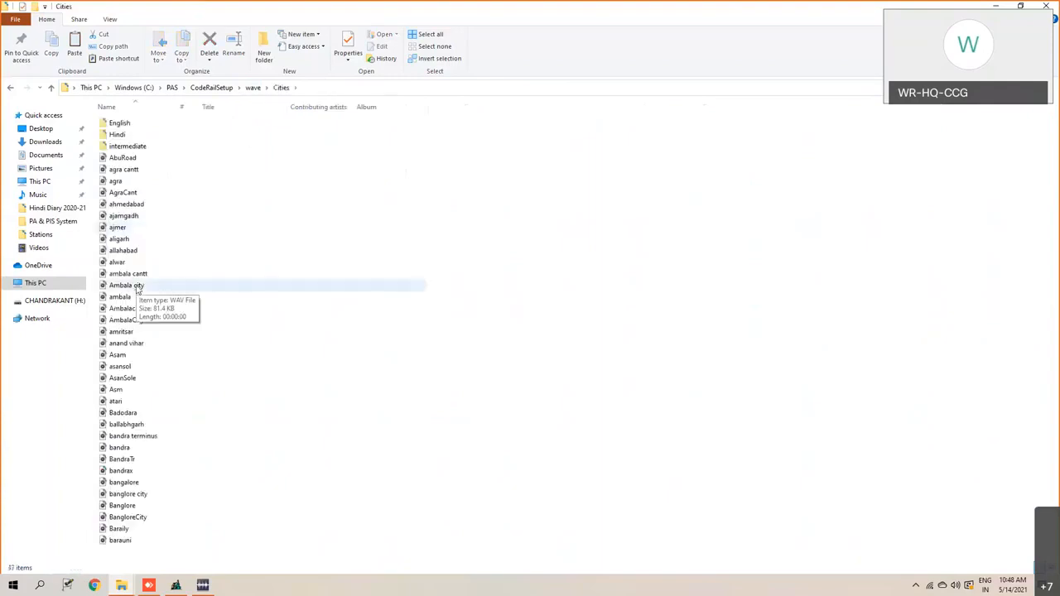
pyautogui.click(136, 285)
pyautogui.rightClick(136, 285)
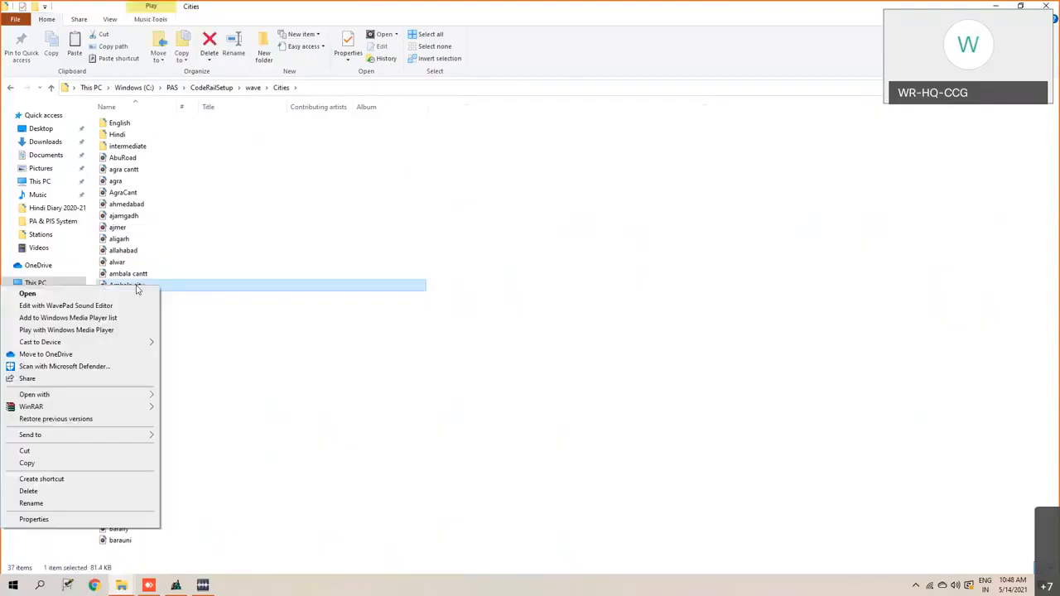
pyautogui.moveTo(149, 395)
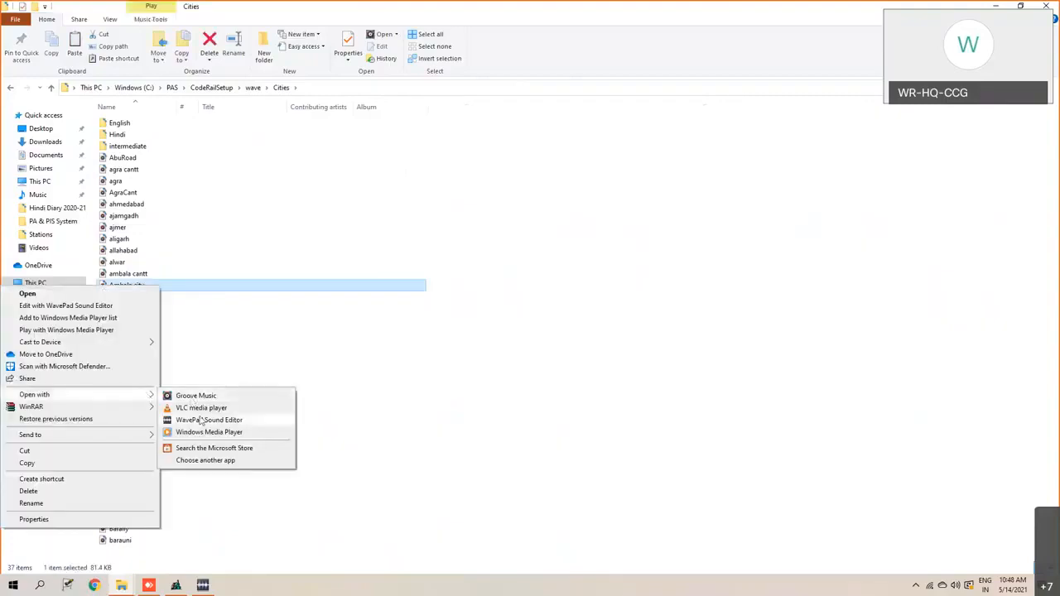
pyautogui.click(202, 421)
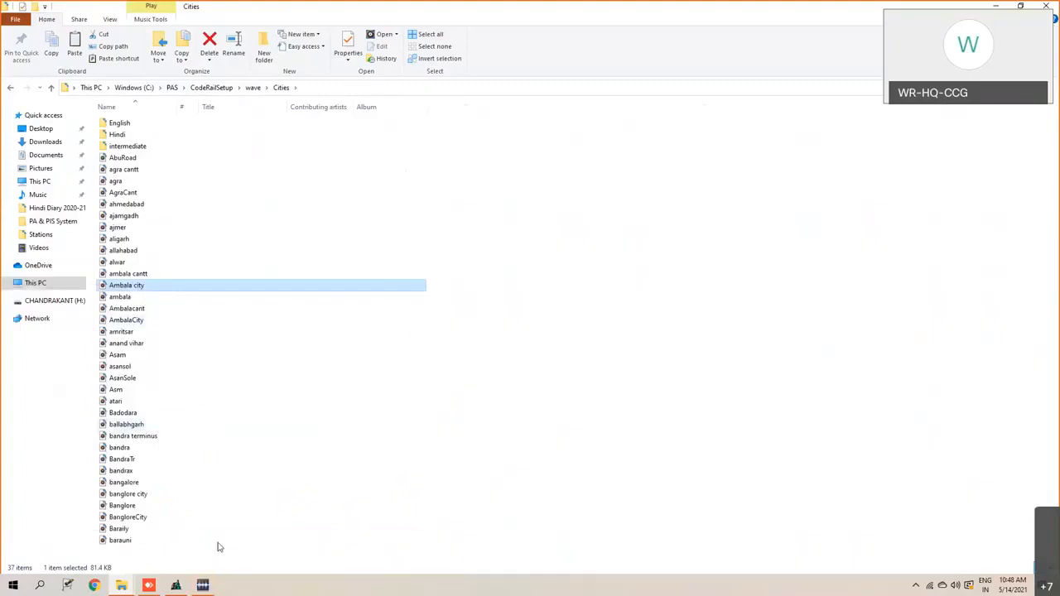
pyautogui.click(203, 587)
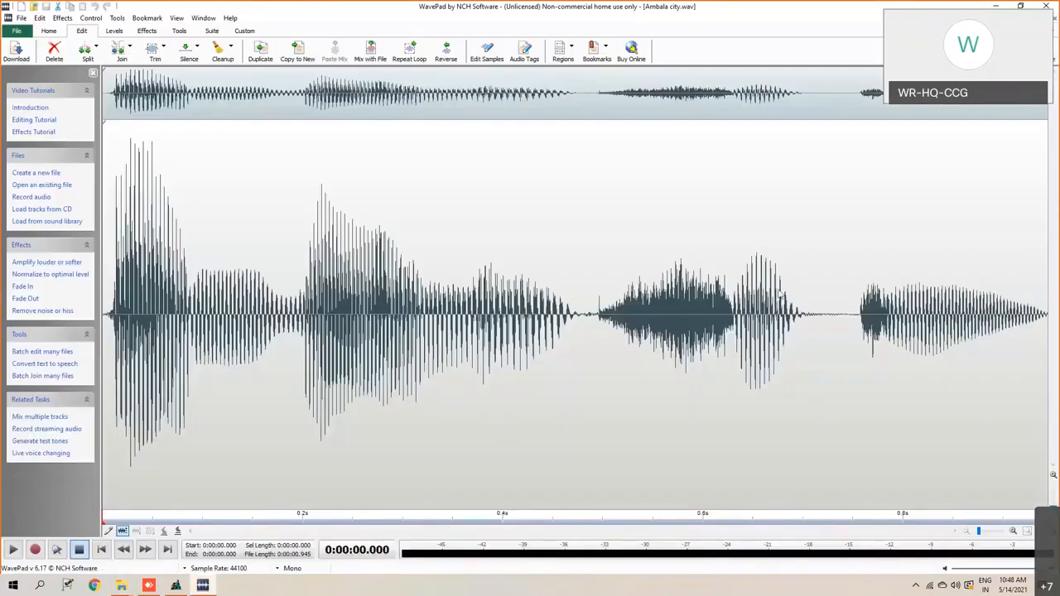
# - Play the whole Ambala city recording, and play its part from about 0.49 seconds onward separately
pyautogui.click(8, 552)
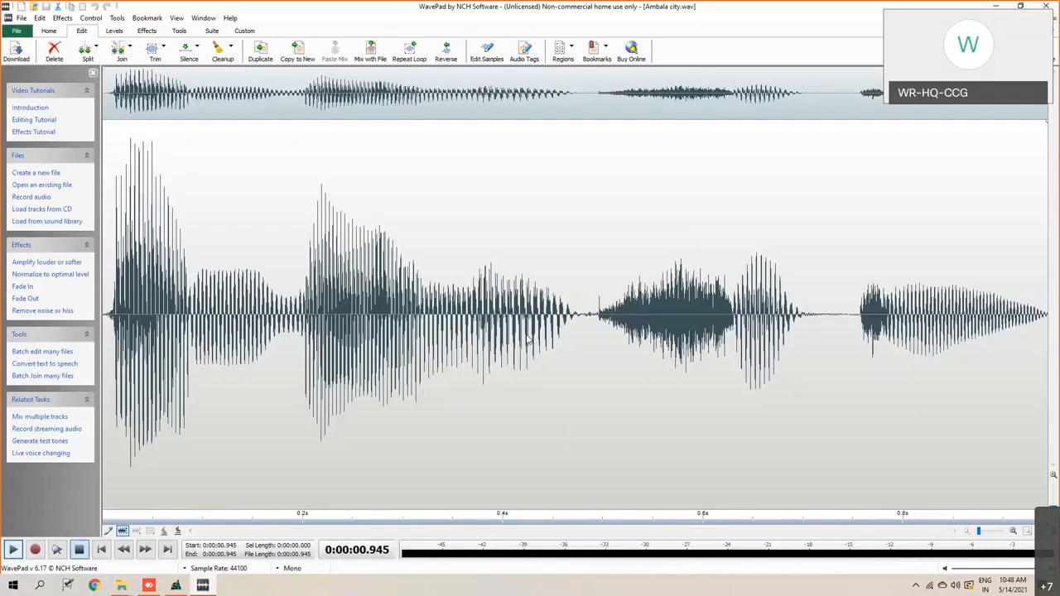
pyautogui.moveTo(590, 315); pyautogui.dragTo(1049, 314)
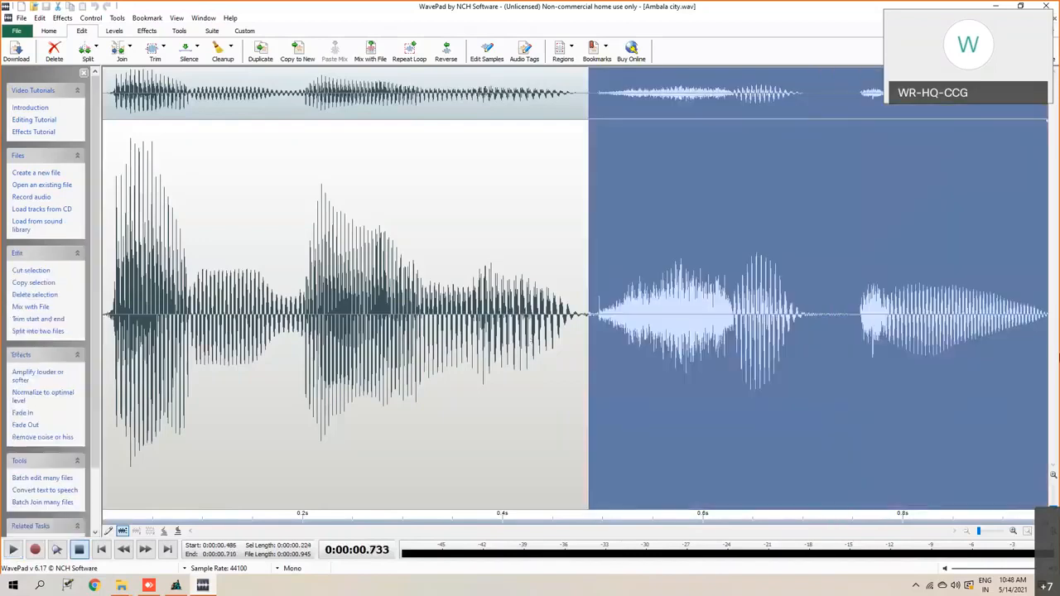
pyautogui.click(12, 551)
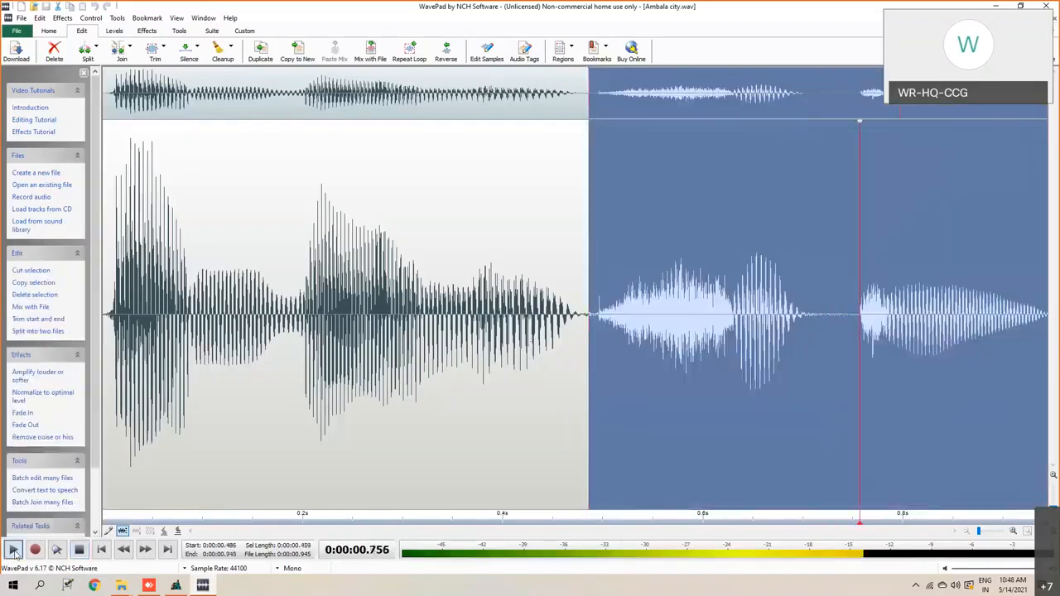
pyautogui.rightClick(712, 256)
pyautogui.click(563, 226)
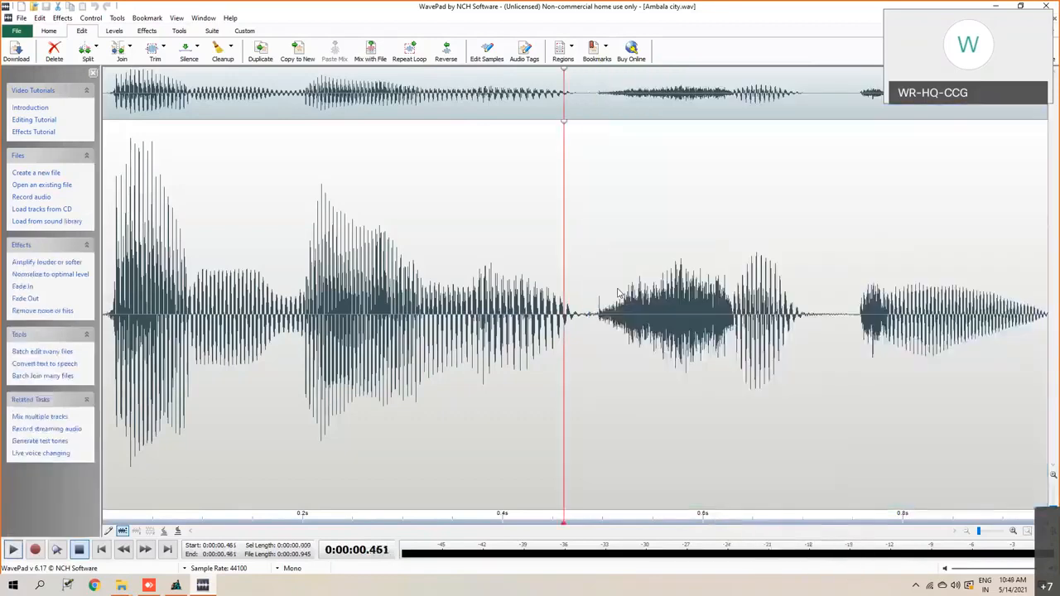
# - Select the Ambala city waveform from about 0.49 seconds to its end and amplify it with a gain of about 300%
pyautogui.click(593, 319)
pyautogui.moveTo(594, 321); pyautogui.dragTo(1047, 315)
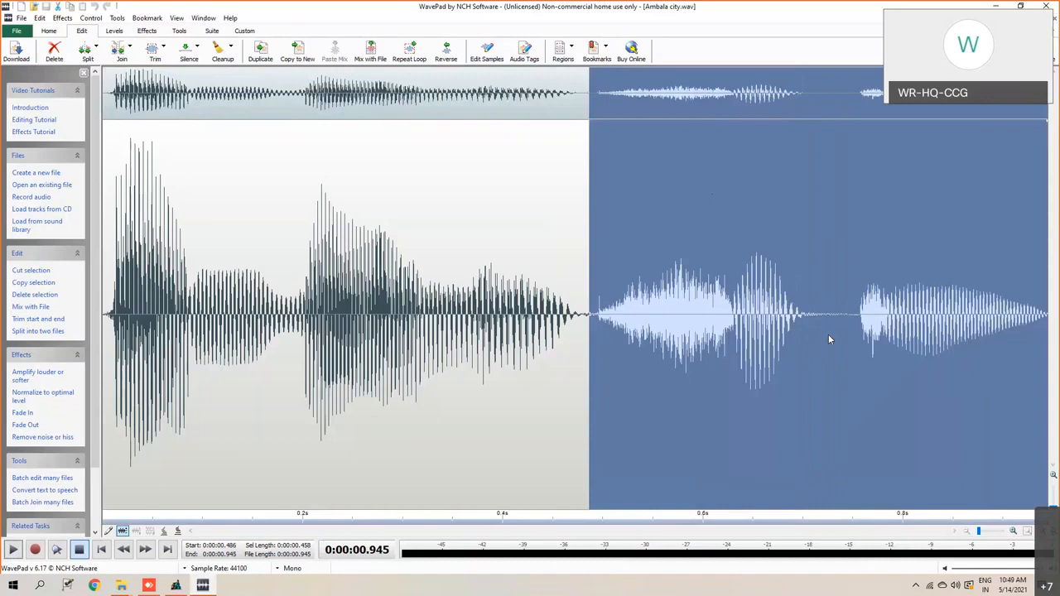
pyautogui.rightClick(664, 169)
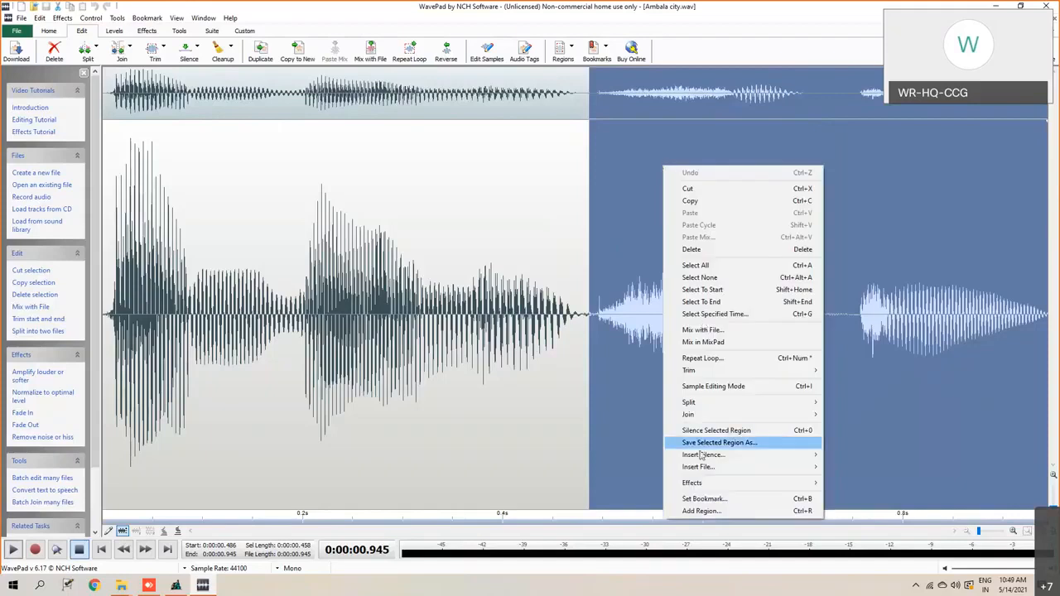
pyautogui.moveTo(697, 485)
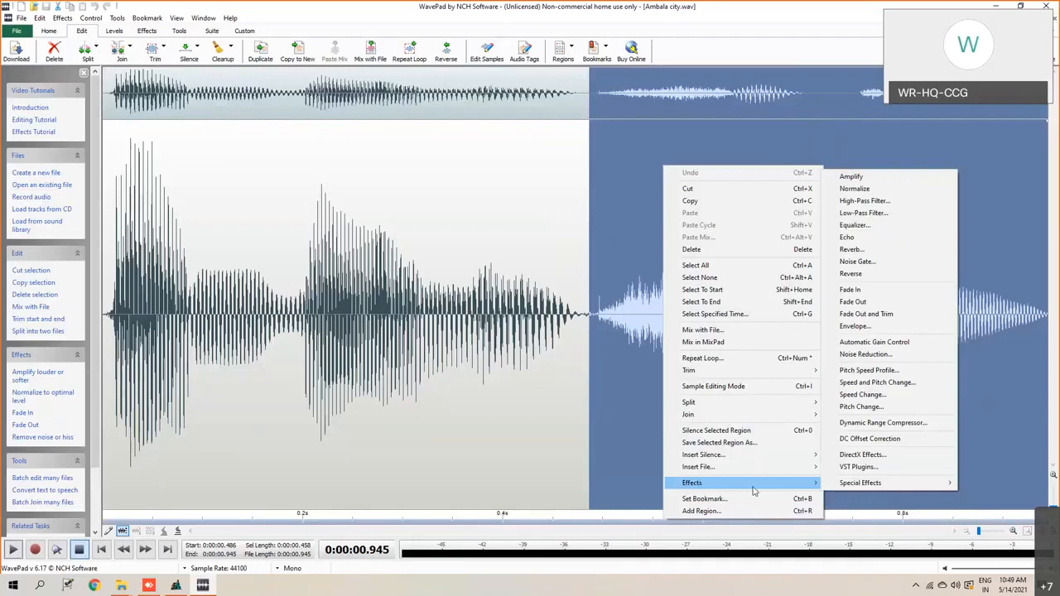
pyautogui.click(857, 178)
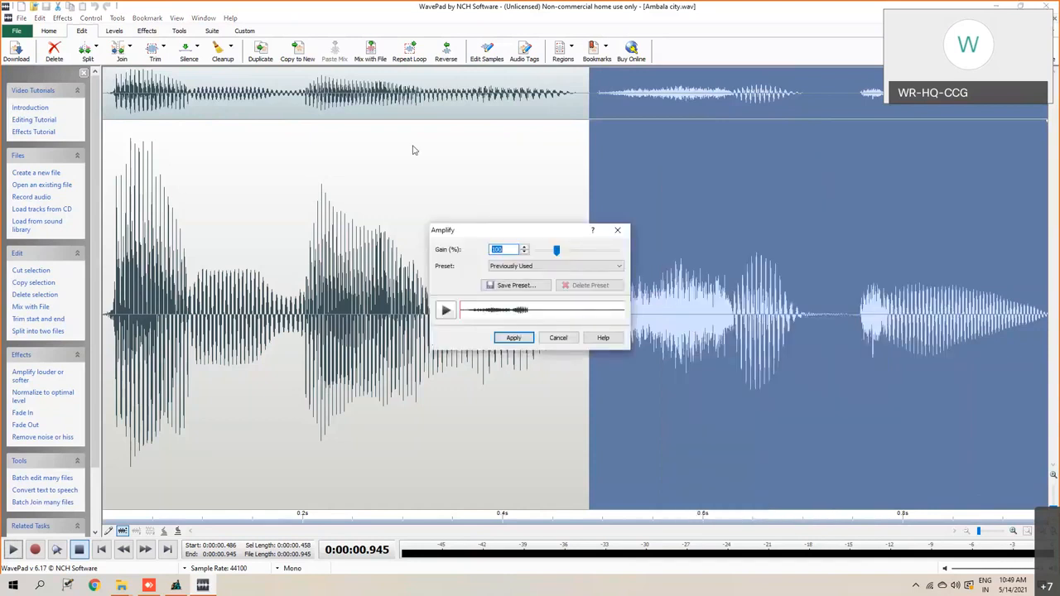
pyautogui.moveTo(563, 232); pyautogui.dragTo(415, 149)
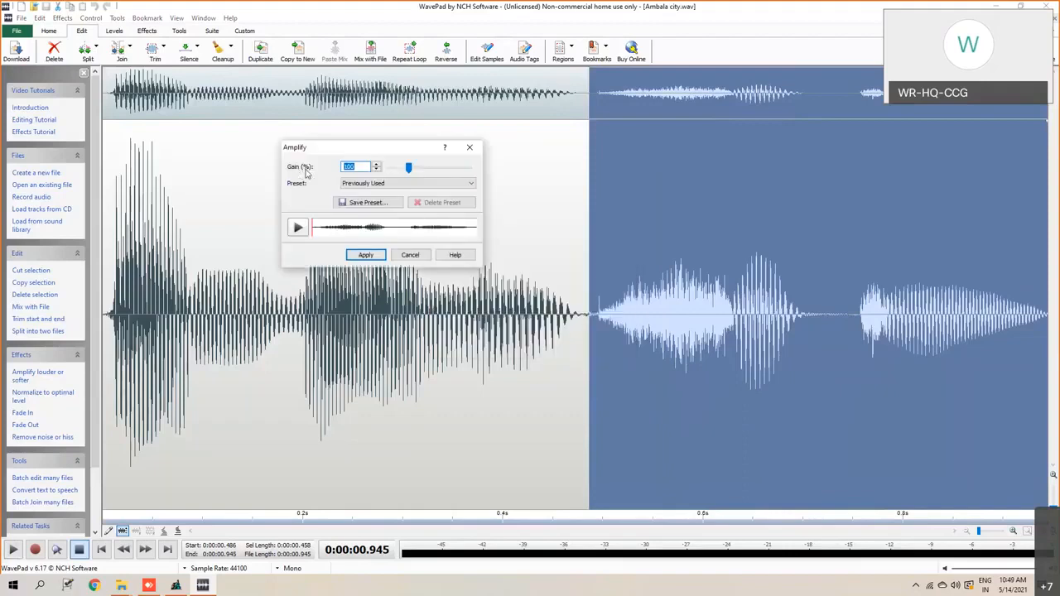
pyautogui.click(376, 165)
pyautogui.click(376, 165)
pyautogui.moveTo(376, 166); pyautogui.dragTo(376, 166)
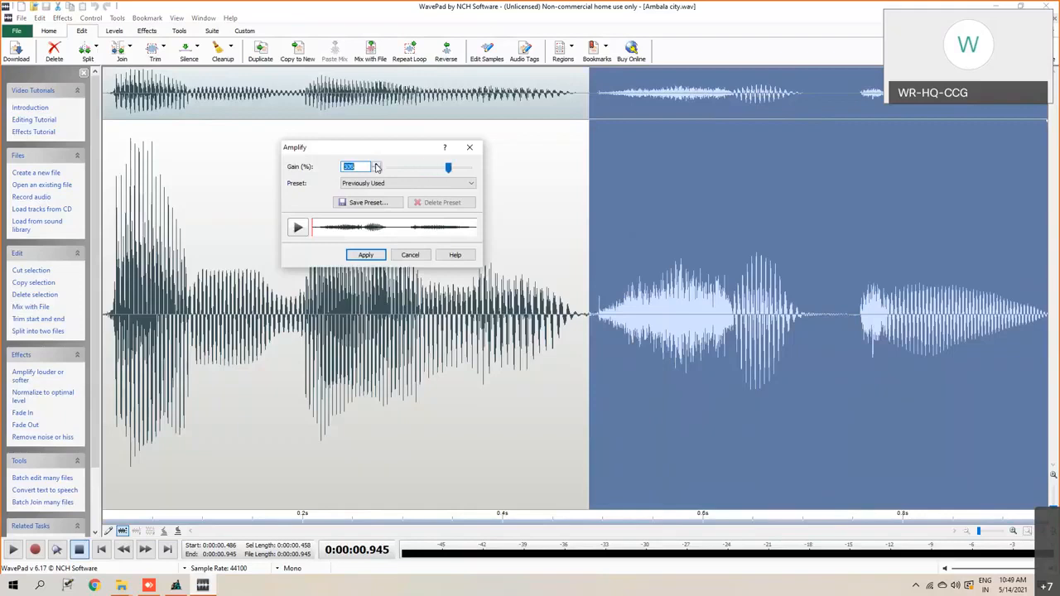
pyautogui.click(367, 256)
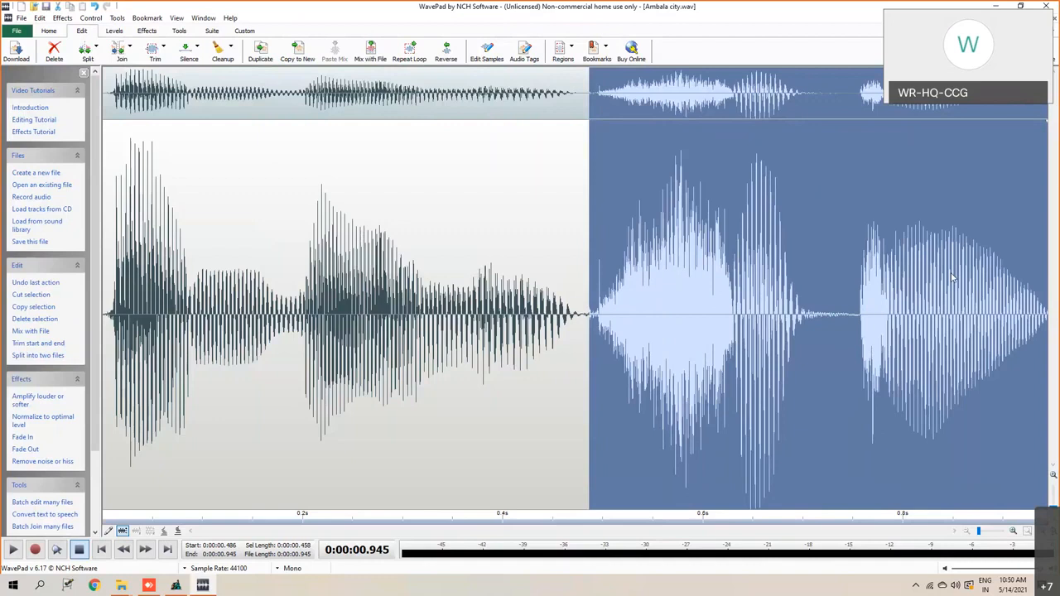
# - Play the amplified selection and save the selected region to the Desktop as a Wave file named city
pyautogui.click(11, 552)
pyautogui.rightClick(701, 269)
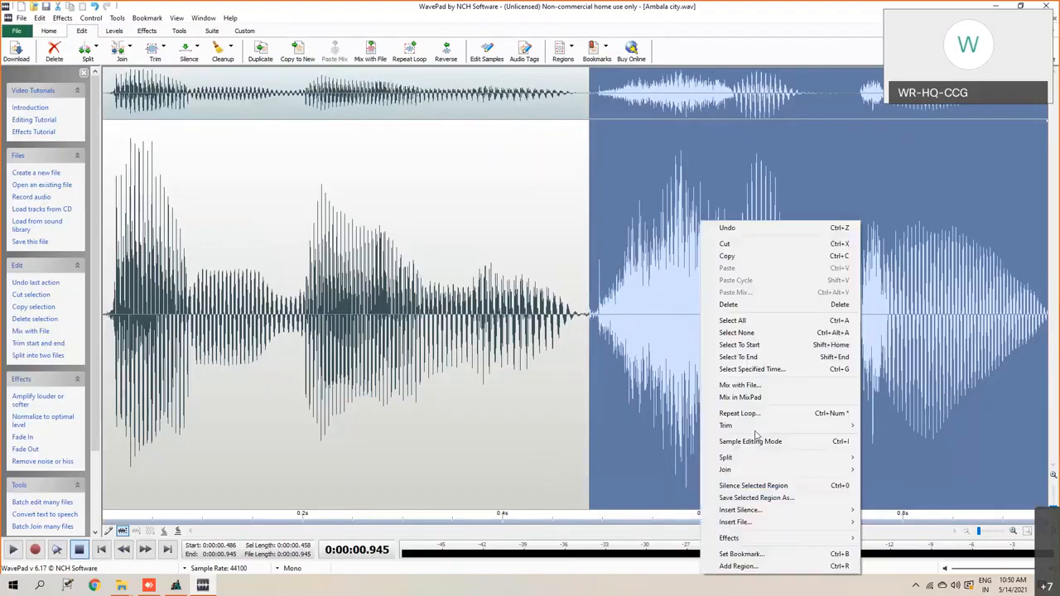
pyautogui.click(754, 498)
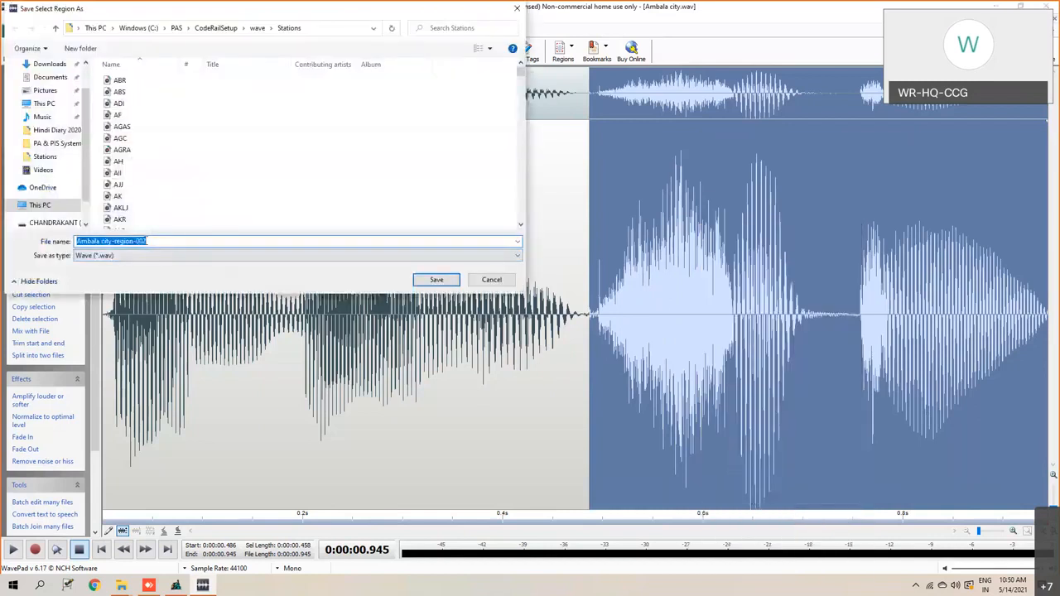
pyautogui.write('city')
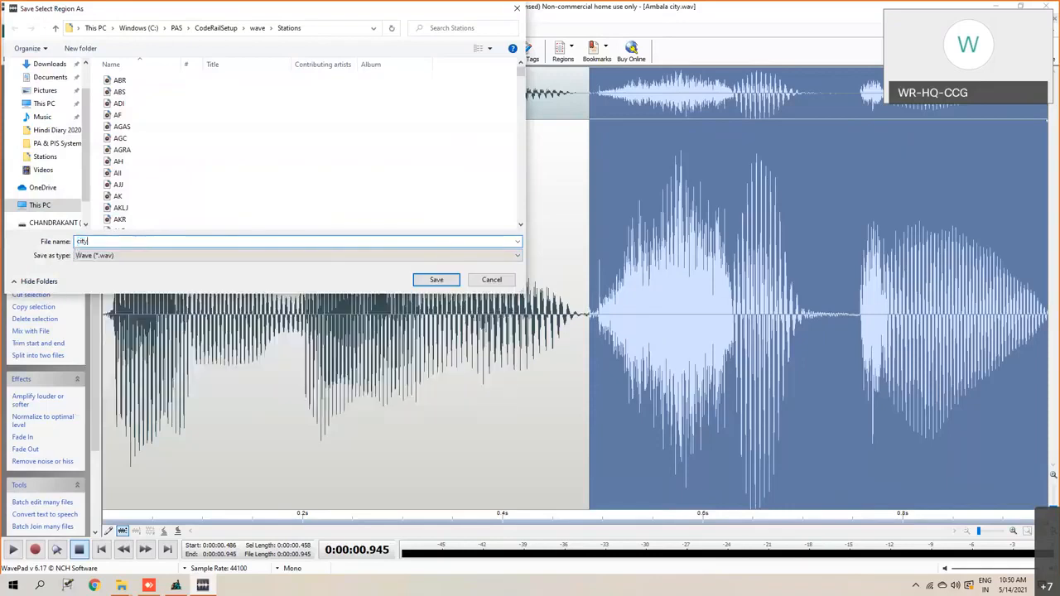
pyautogui.scroll(3, 58, 124)
pyautogui.click(48, 85)
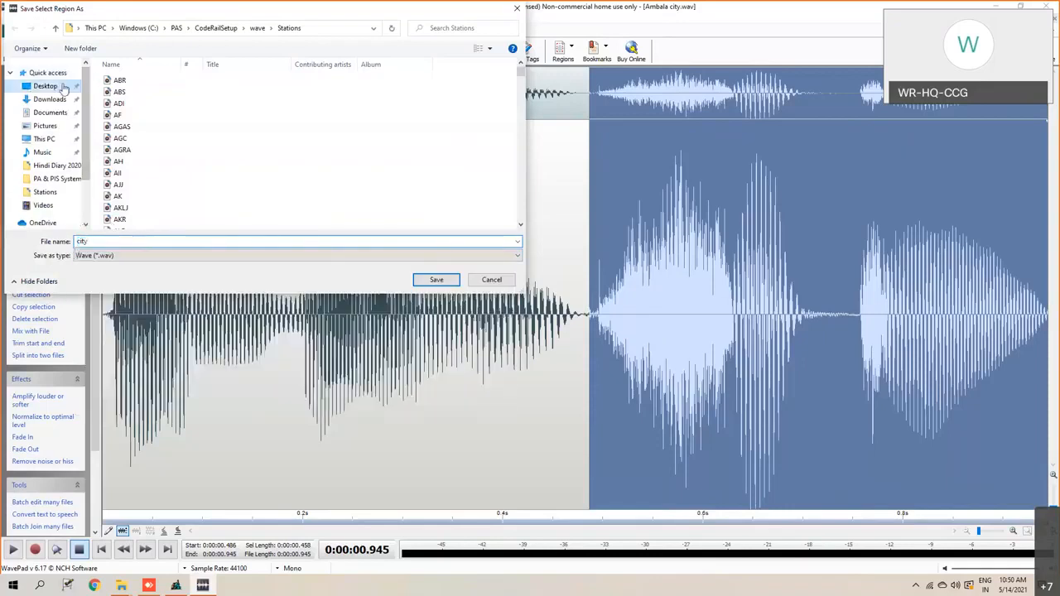
pyautogui.click(435, 280)
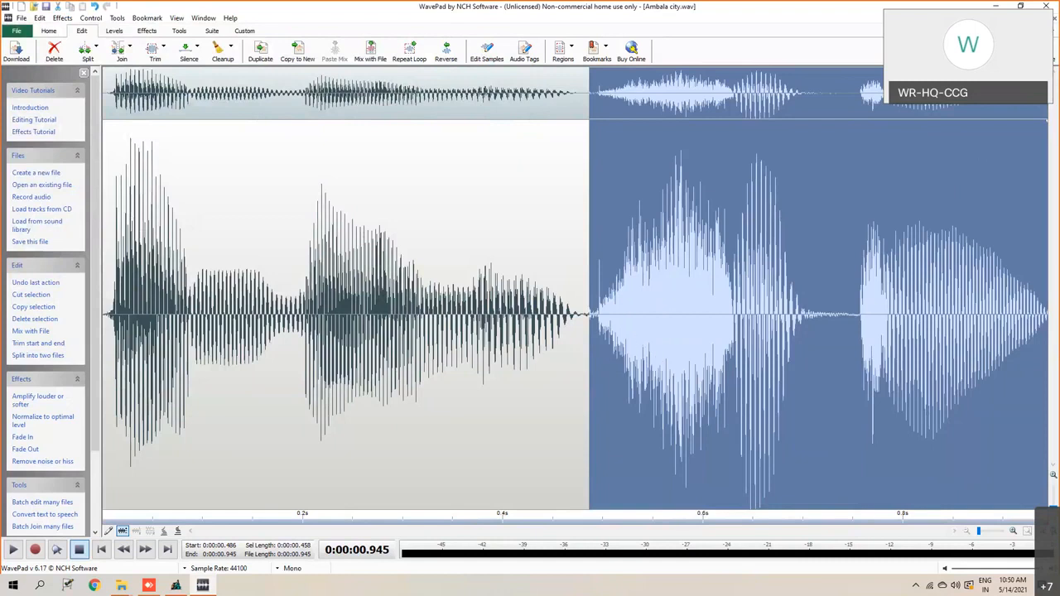
# - Close the Ambala city file and minimize the open windows to reach the desktop
pyautogui.click(1048, 17)
pyautogui.click(595, 304)
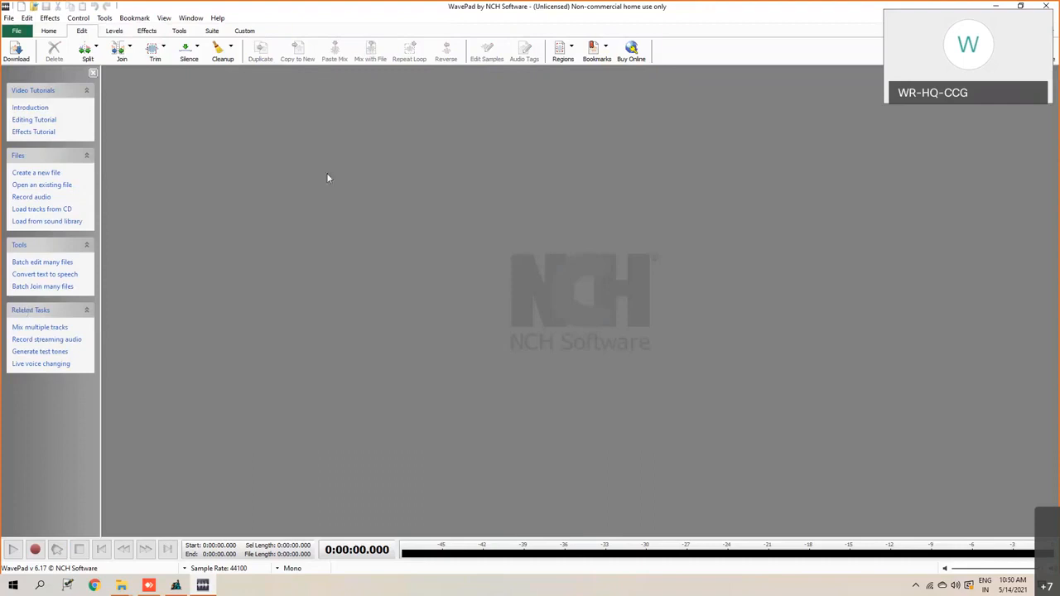
pyautogui.click(996, 6)
pyautogui.click(996, 6)
pyautogui.click(996, 6)
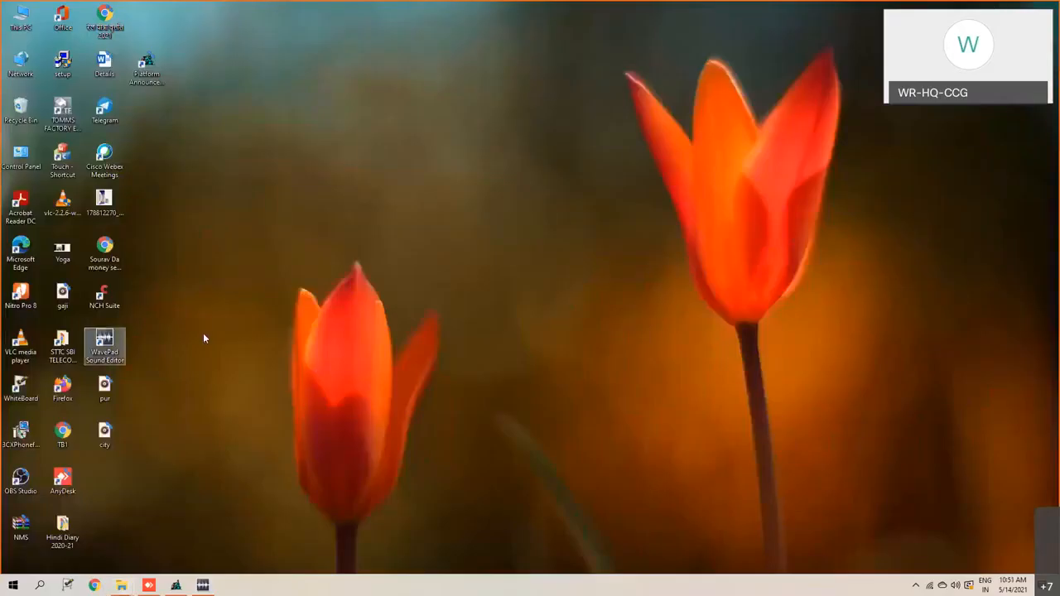
# - Move the pur and city audio files side by side into the empty middle area of the desktop
pyautogui.click(105, 387)
pyautogui.moveTo(509, 231); pyautogui.dragTo(509, 233)
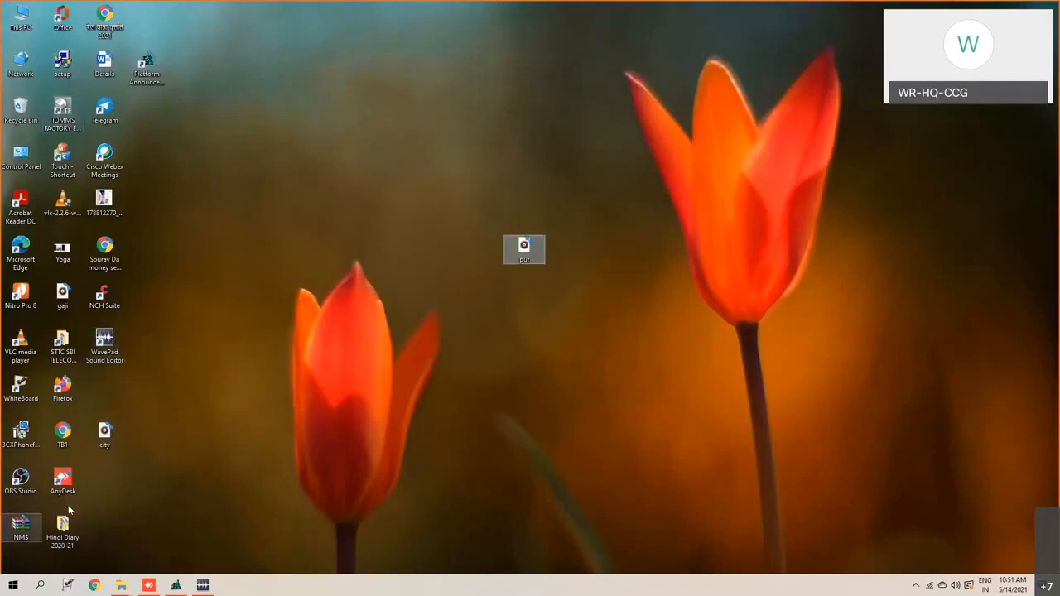
pyautogui.click(104, 437)
pyautogui.moveTo(268, 365); pyautogui.dragTo(430, 261)
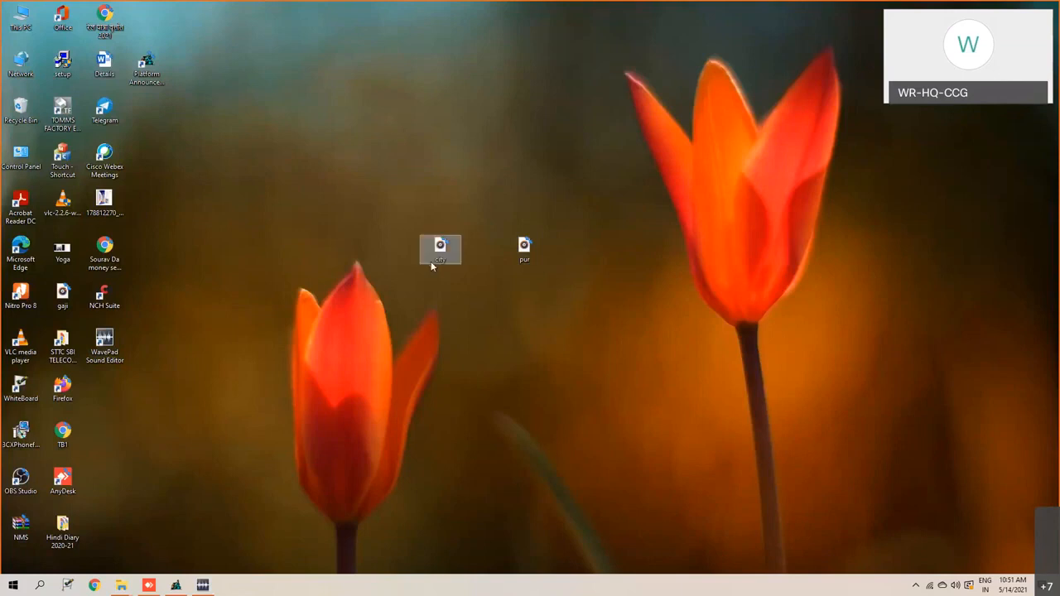
# - Move the gaji audio file to the middle of the desktop, just above the city and pur files
pyautogui.click(255, 172)
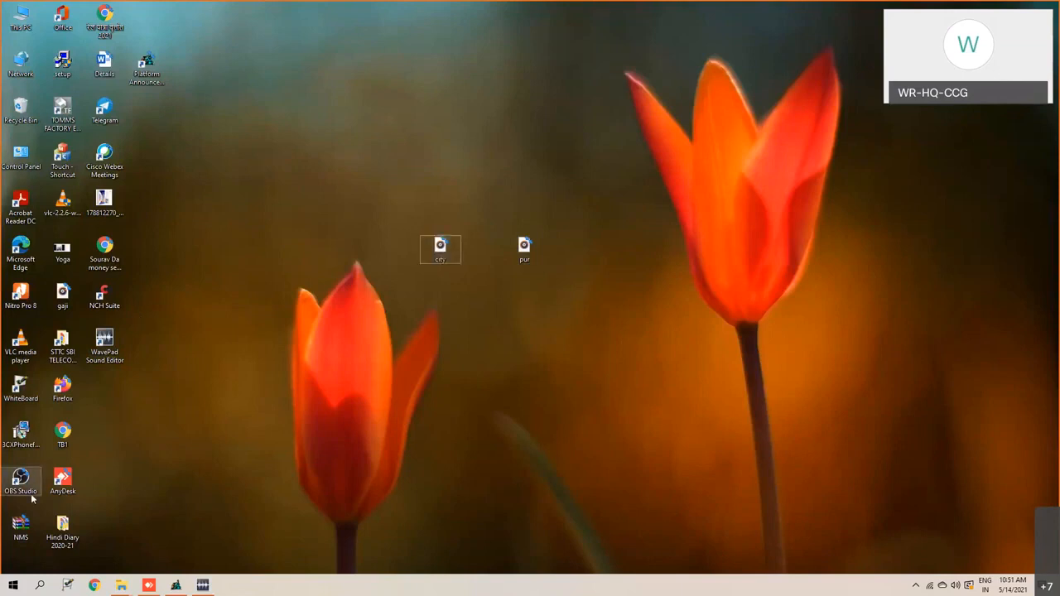
pyautogui.moveTo(62, 294); pyautogui.dragTo(499, 192)
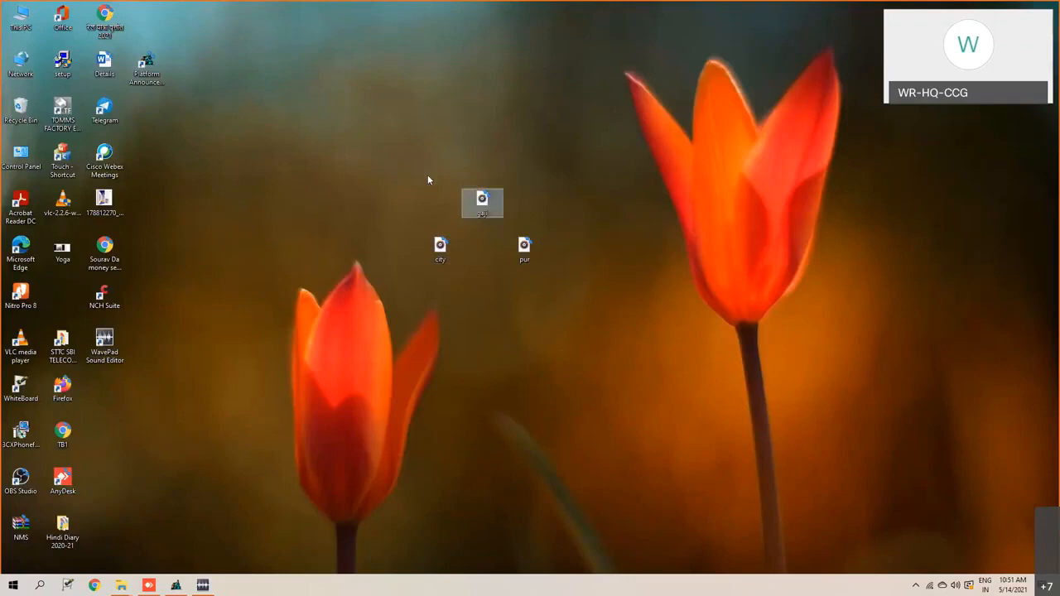
pyautogui.click(514, 180)
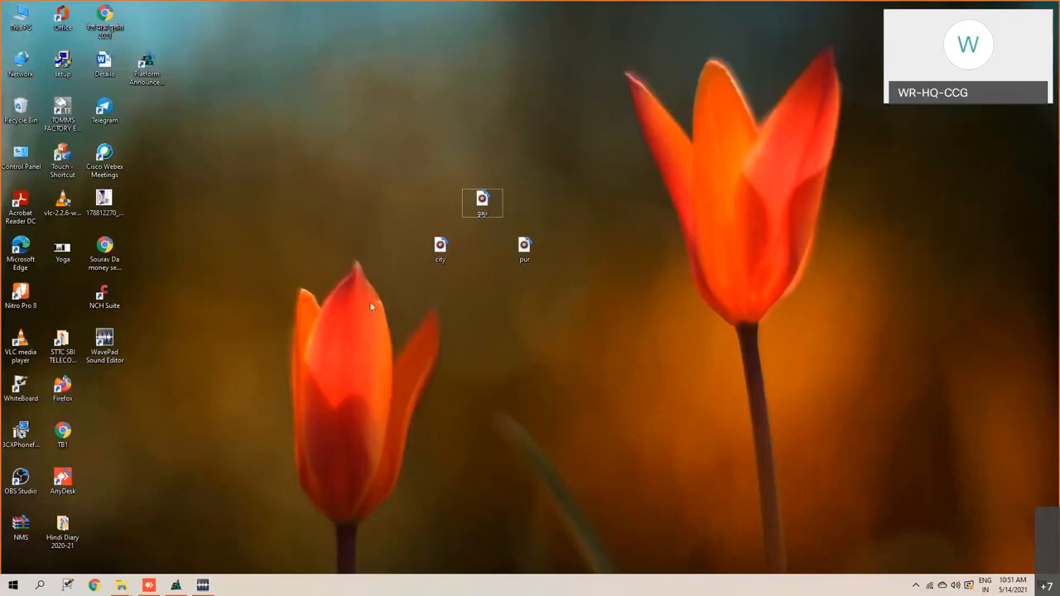
# - Switch to WavePad, open the Batch Join dialog and move it to an emptier part of the window
pyautogui.click(202, 589)
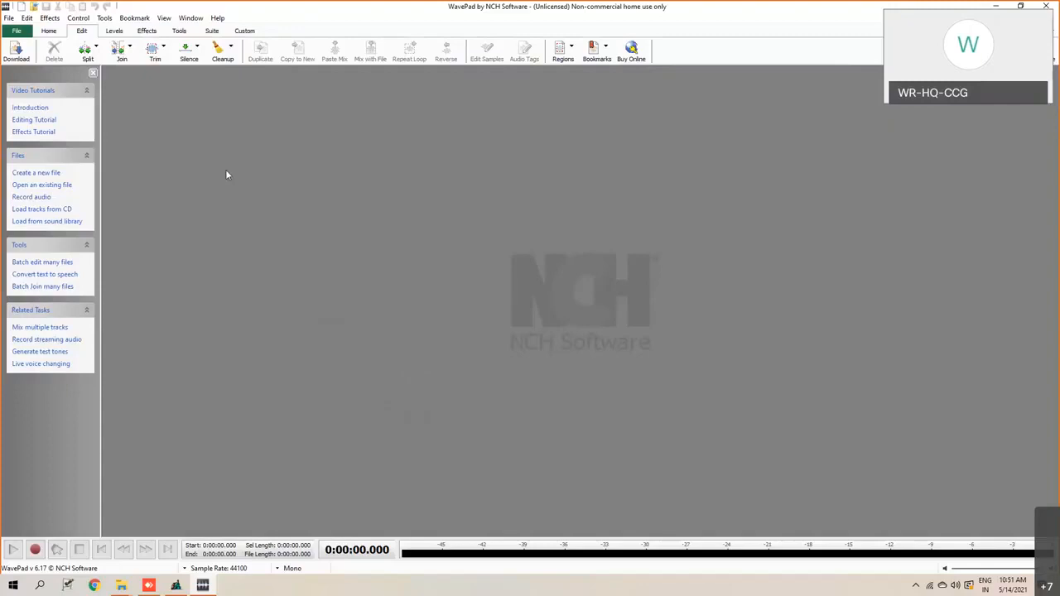
pyautogui.click(49, 31)
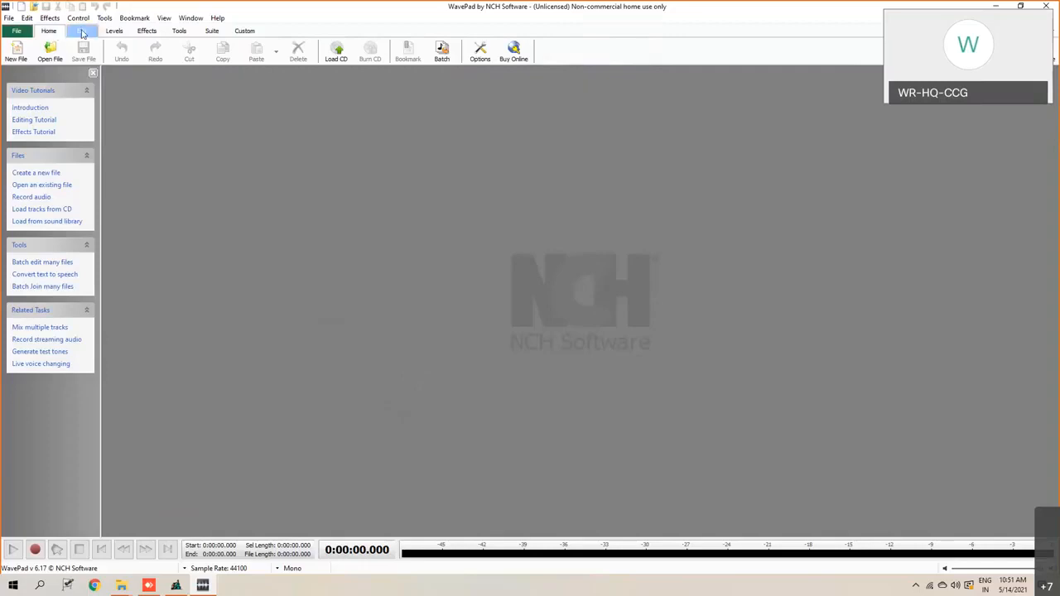
pyautogui.click(81, 32)
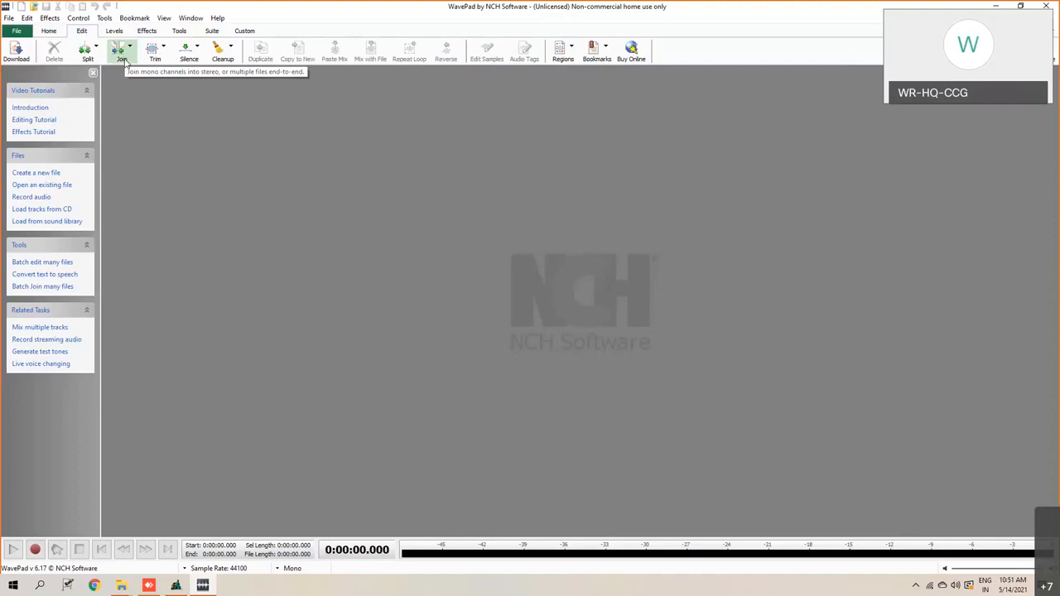
pyautogui.click(125, 63)
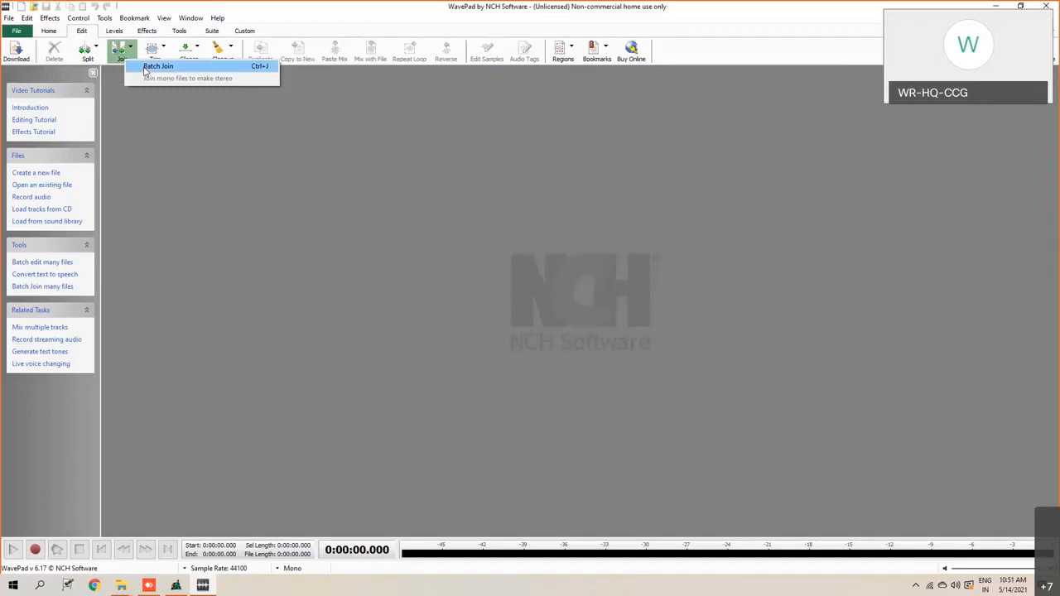
pyautogui.click(142, 142)
pyautogui.click(47, 33)
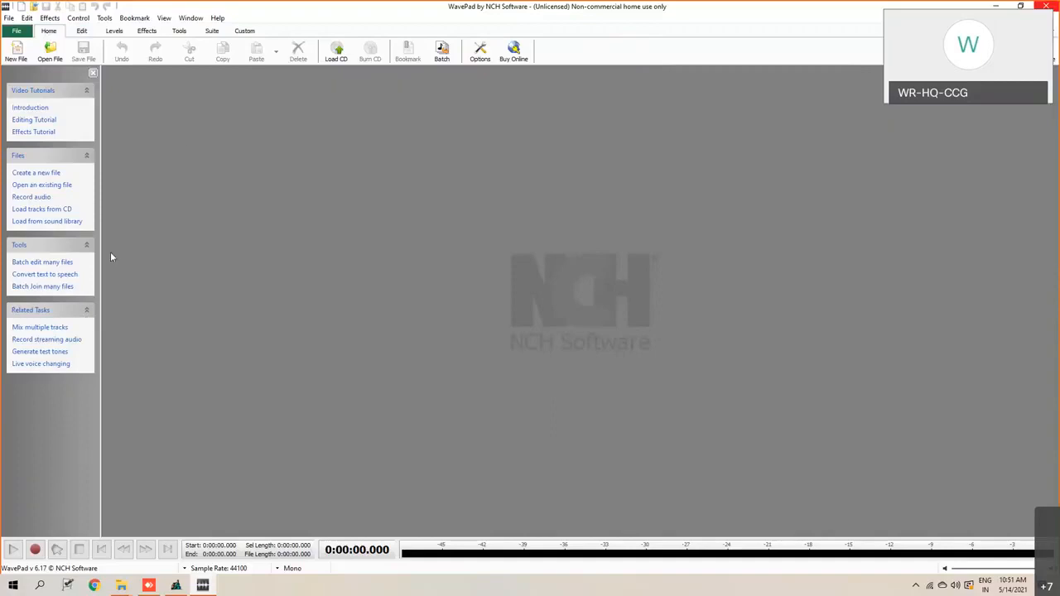
pyautogui.click(80, 33)
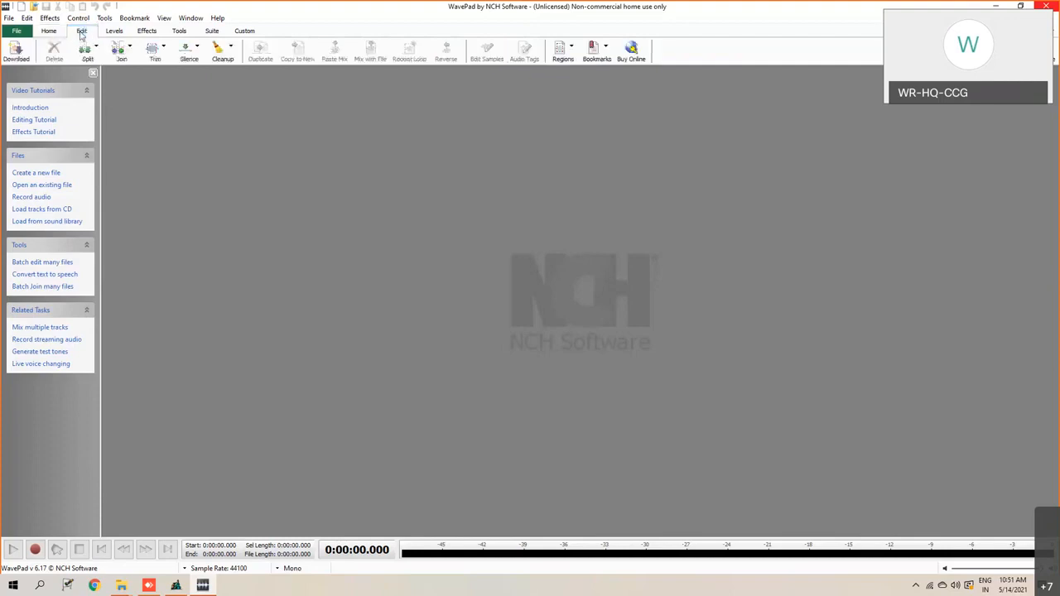
pyautogui.click(122, 60)
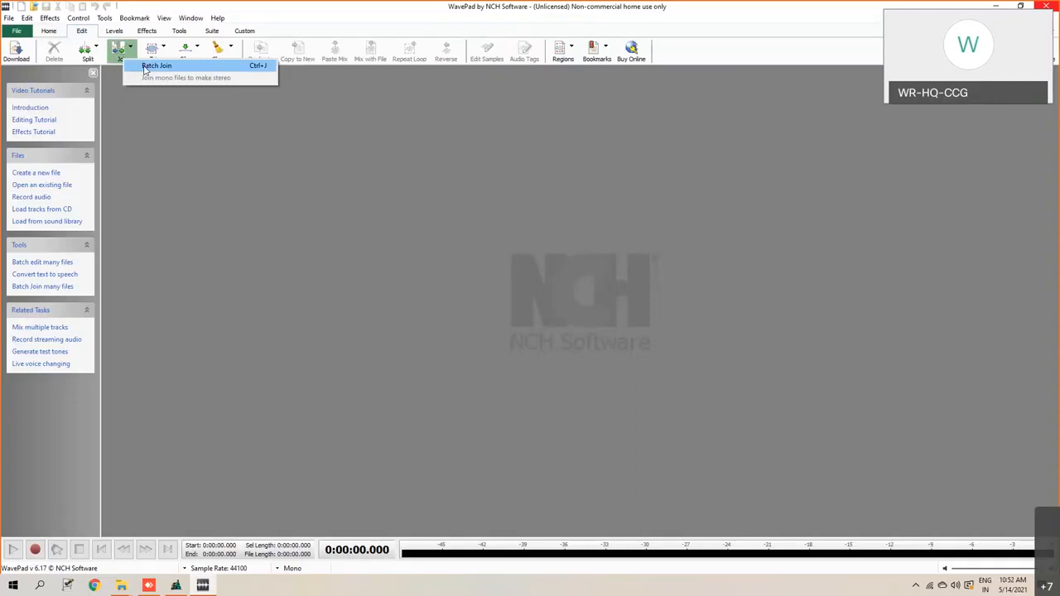
pyautogui.click(156, 66)
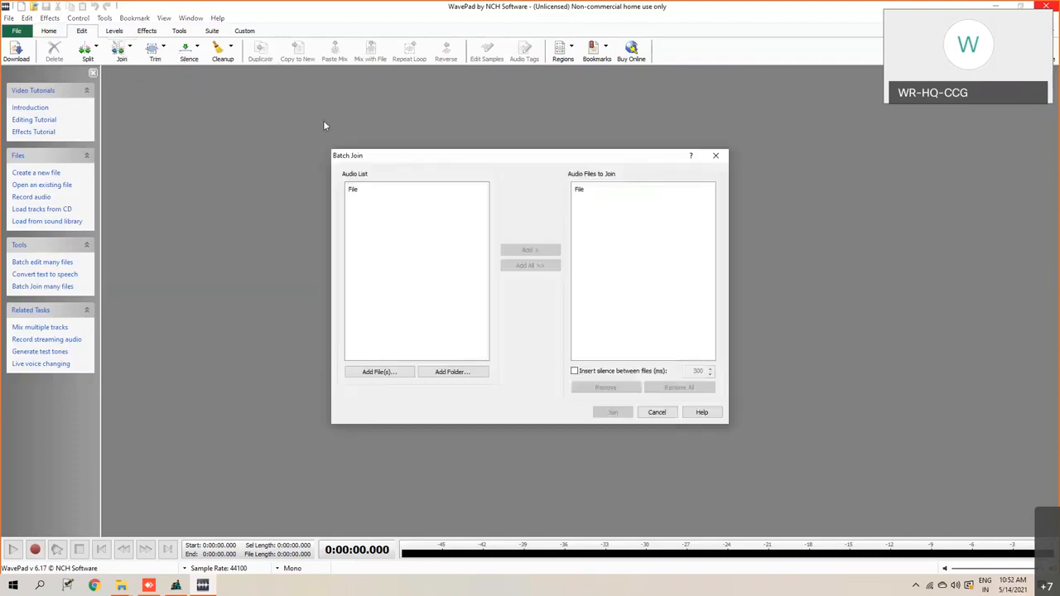
pyautogui.moveTo(462, 157); pyautogui.dragTo(274, 114)
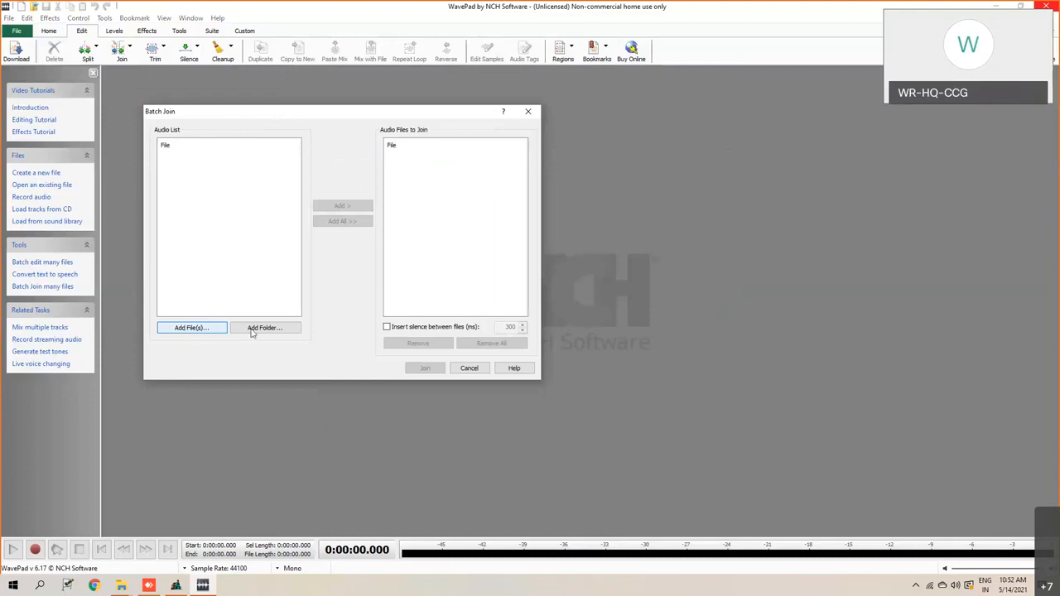
# - Load the city, gaji and pur wave files from the Desktop into the Batch Join audio list
pyautogui.click(182, 330)
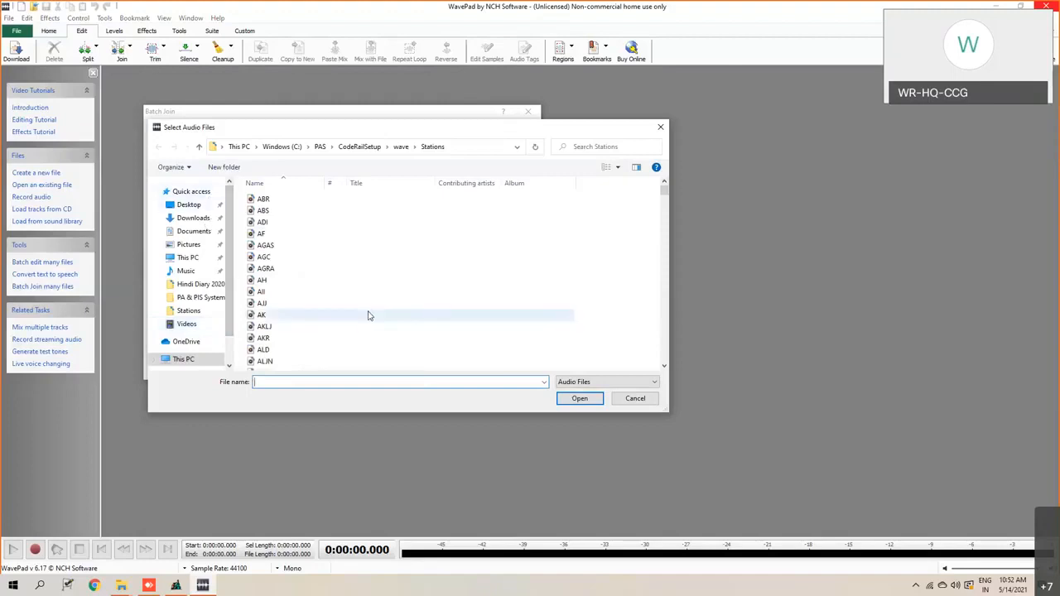
pyautogui.click(192, 205)
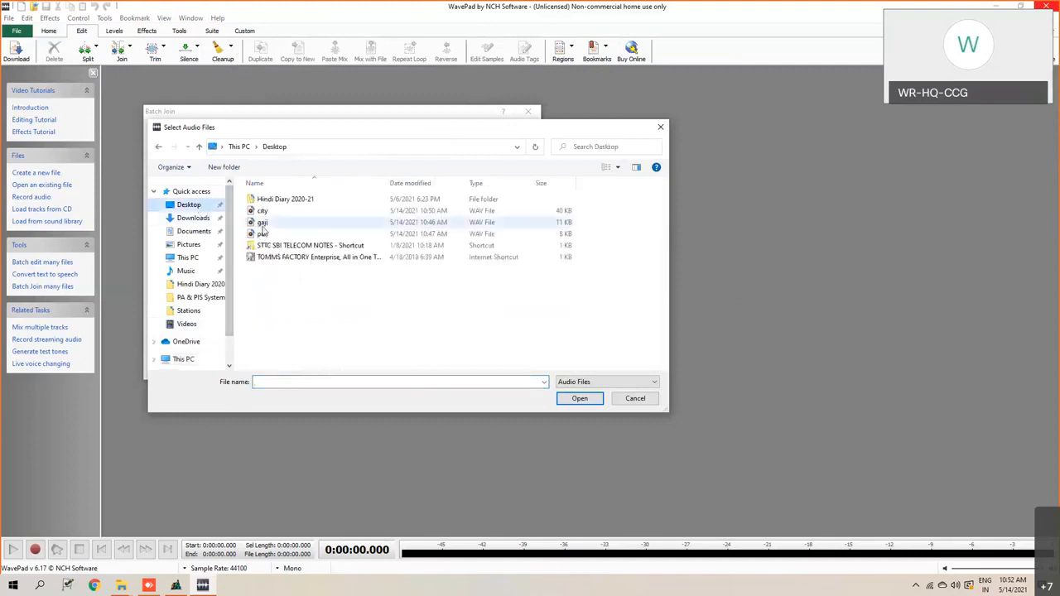
pyautogui.moveTo(242, 211); pyautogui.dragTo(266, 237)
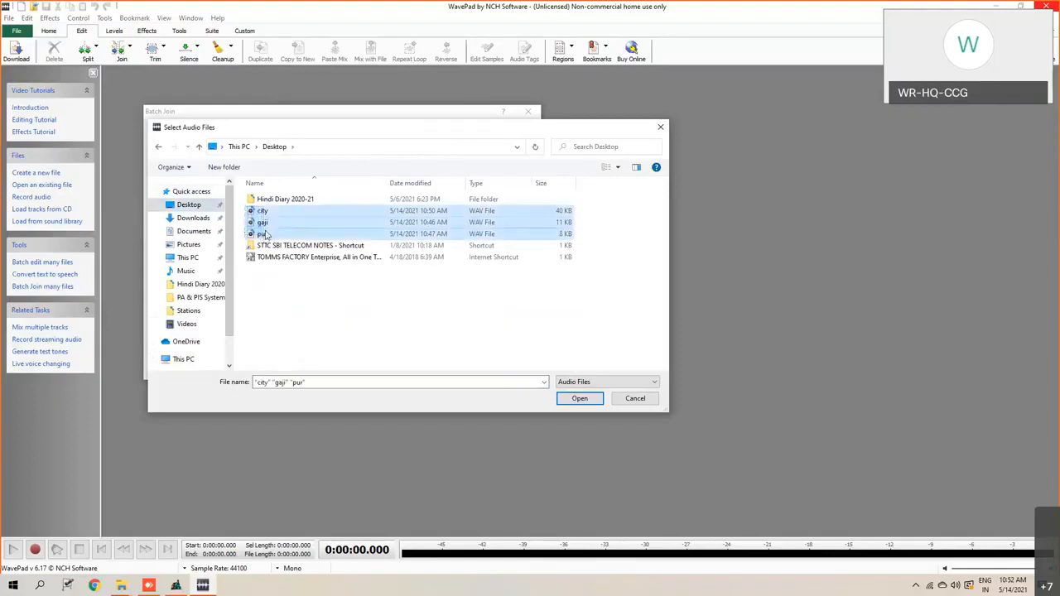
pyautogui.click(583, 399)
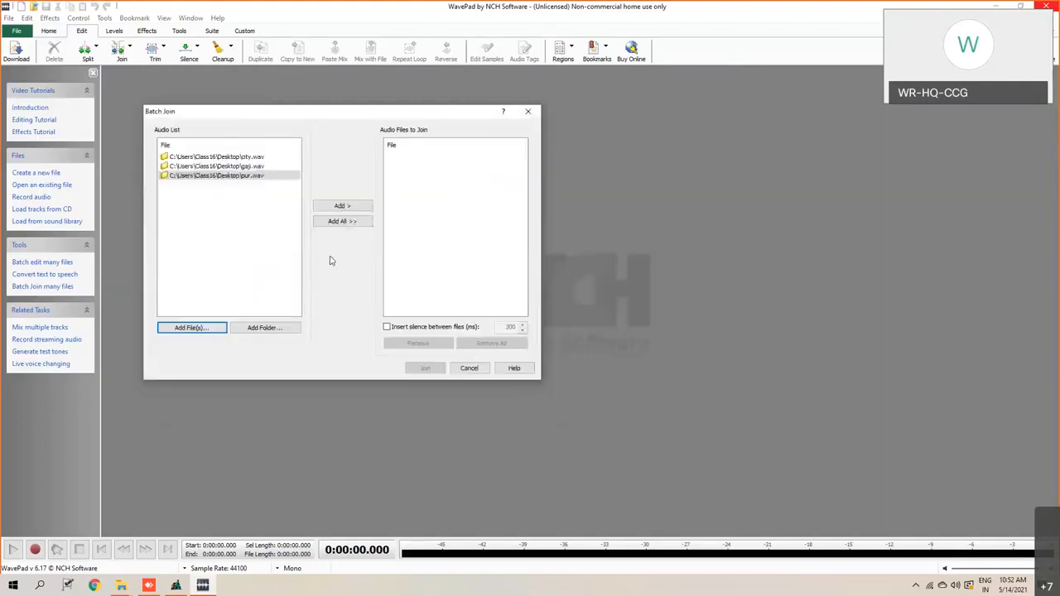
# - Queue the files for joining in the order gaji.wav, pur.wav, city.wav
pyautogui.click(213, 176)
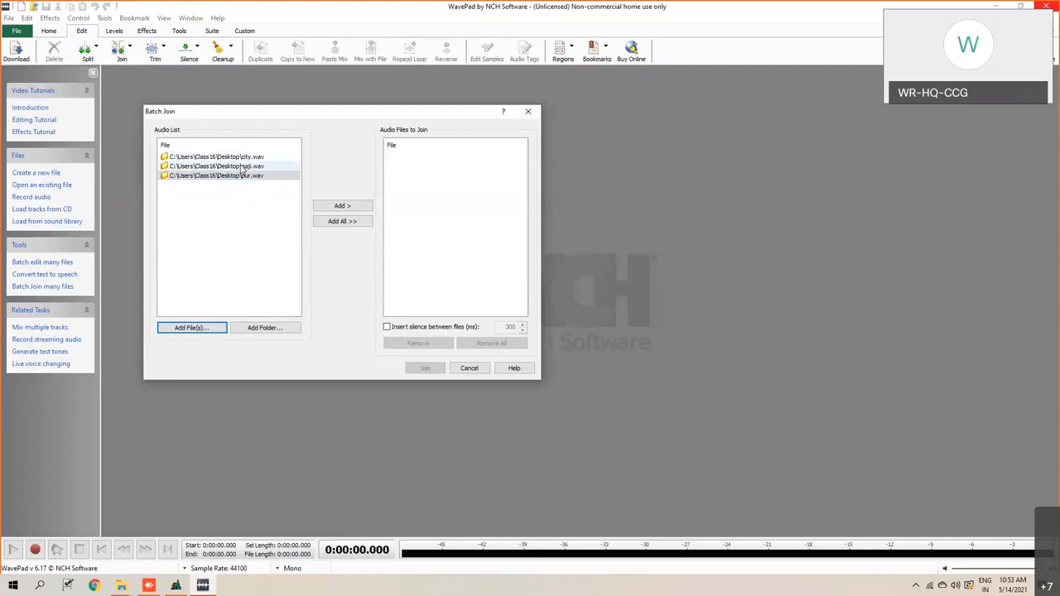
pyautogui.click(242, 167)
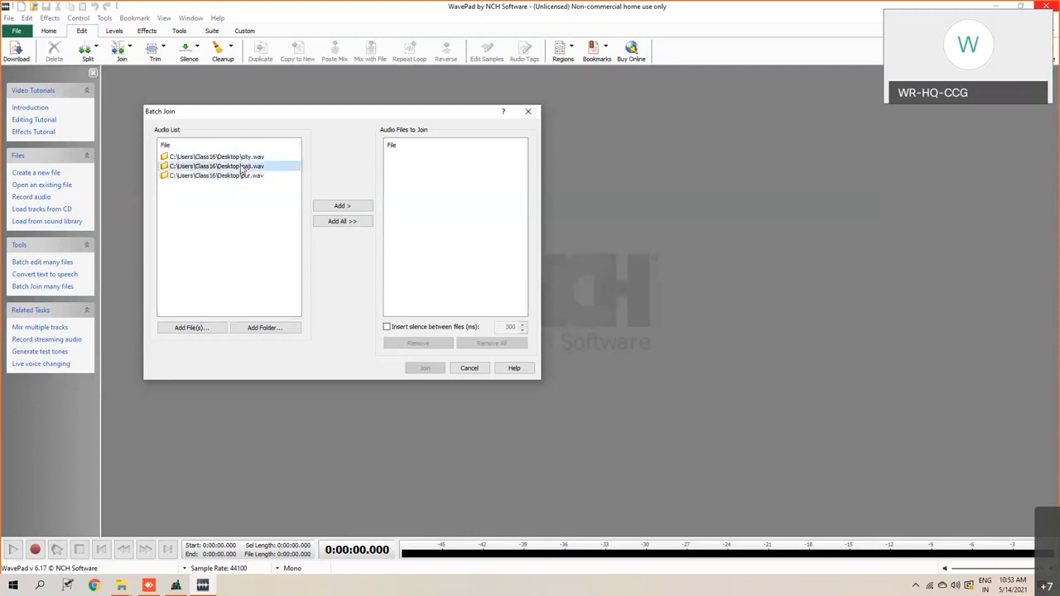
pyautogui.click(343, 206)
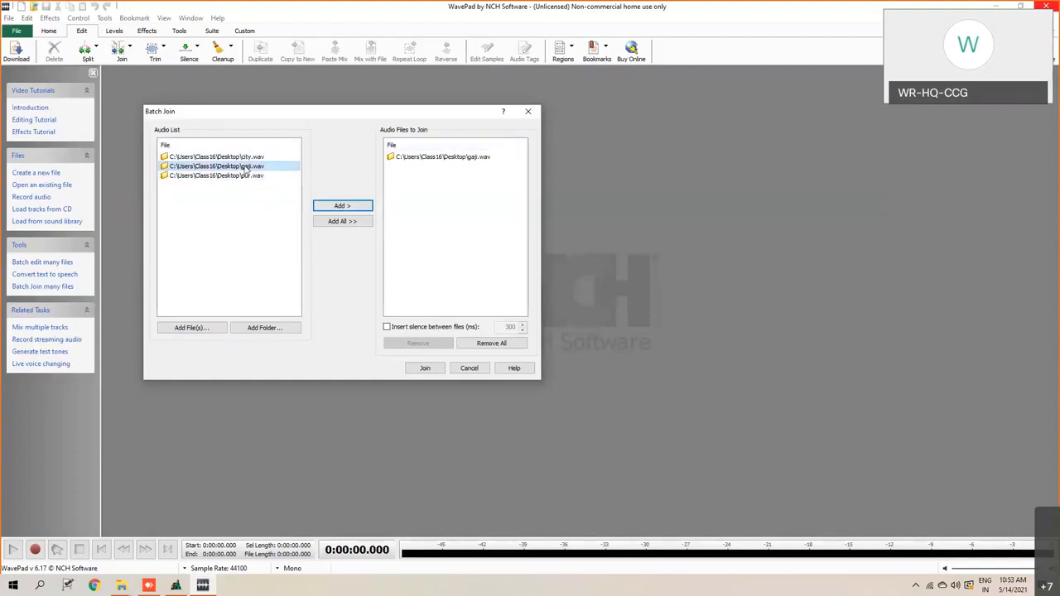
pyautogui.click(467, 162)
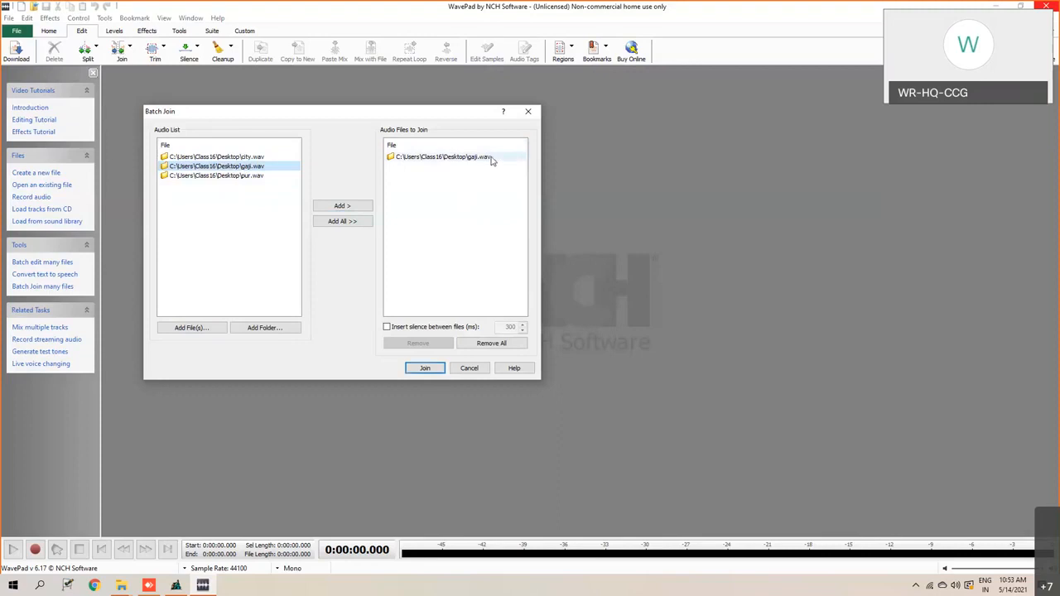
pyautogui.click(245, 178)
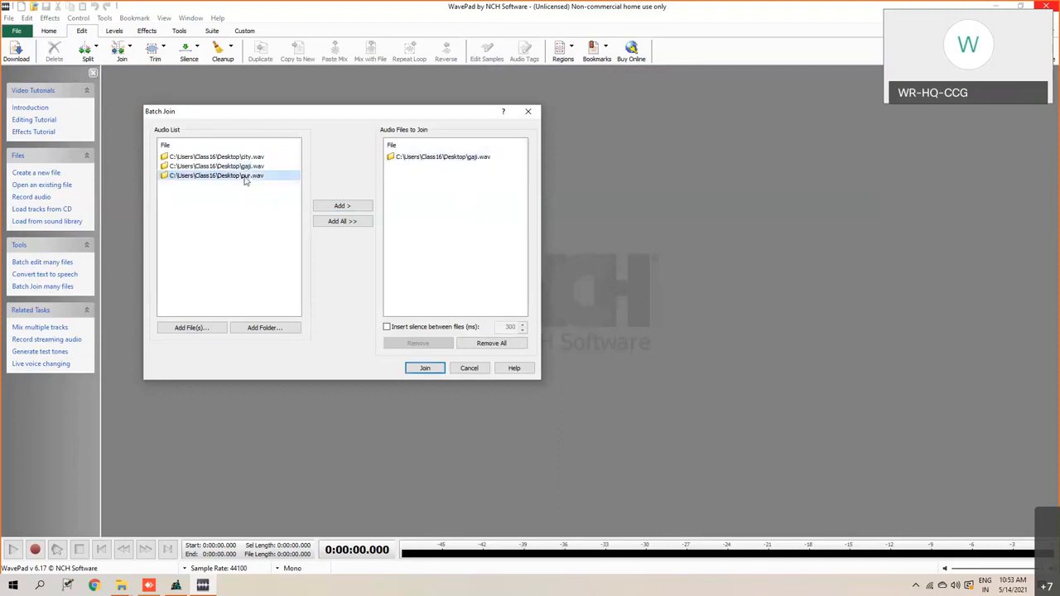
pyautogui.click(340, 207)
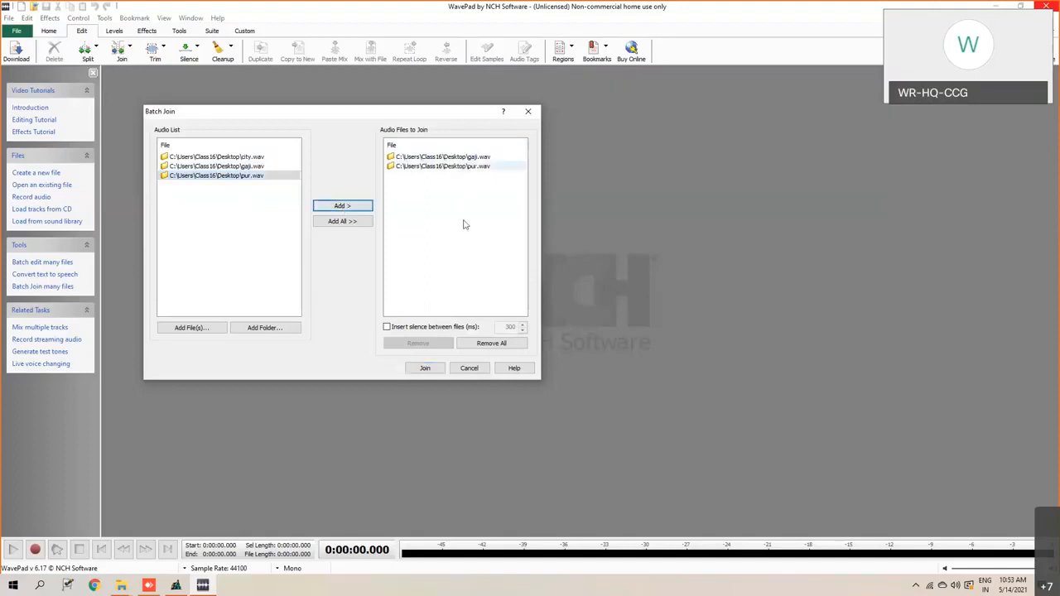
pyautogui.click(249, 157)
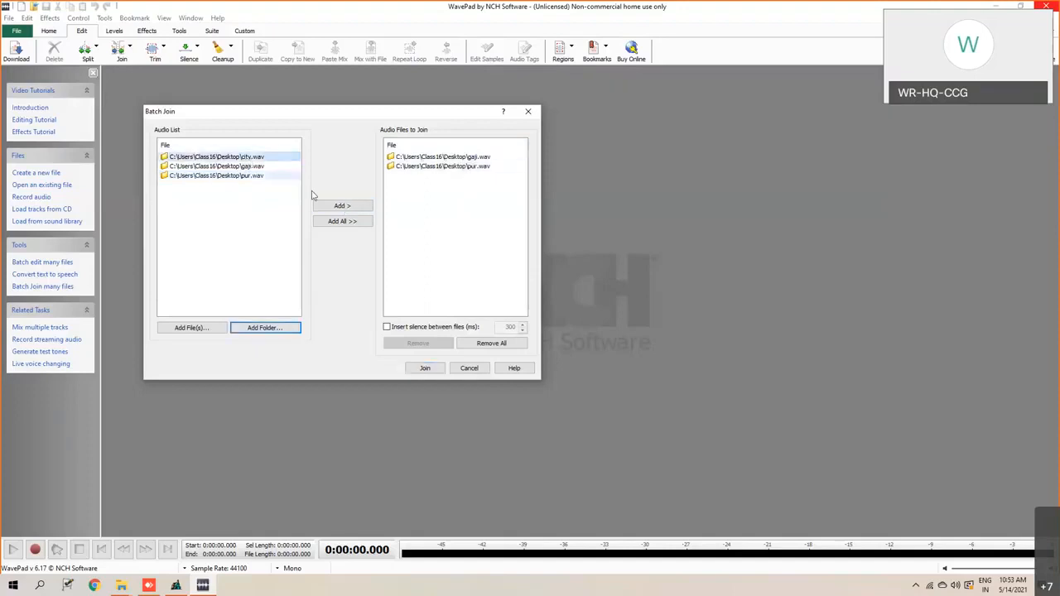
pyautogui.click(343, 209)
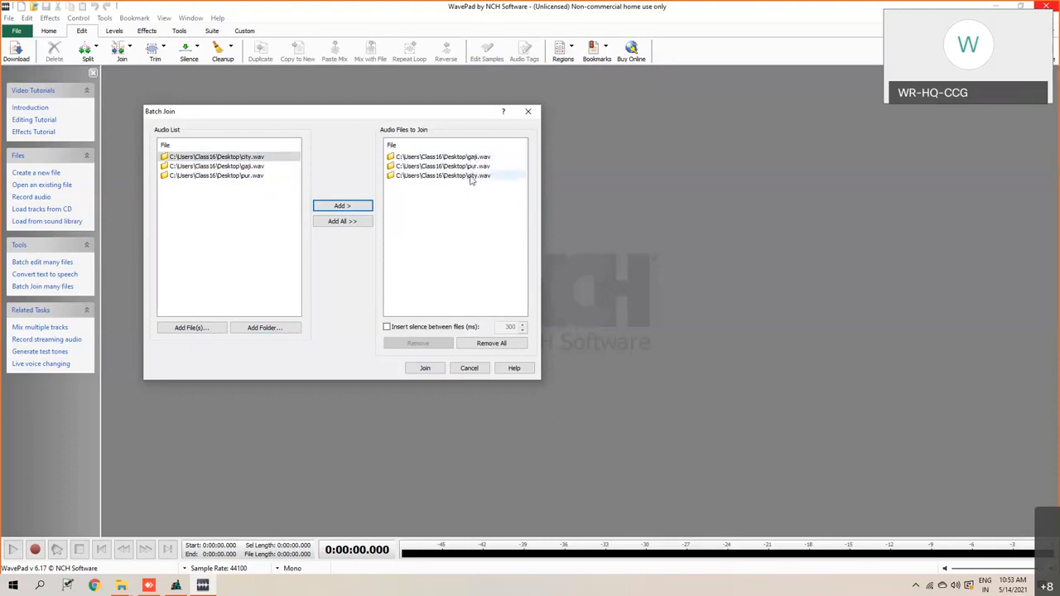
# - Join the queued files into one recording and play the joined result twice
pyautogui.click(425, 369)
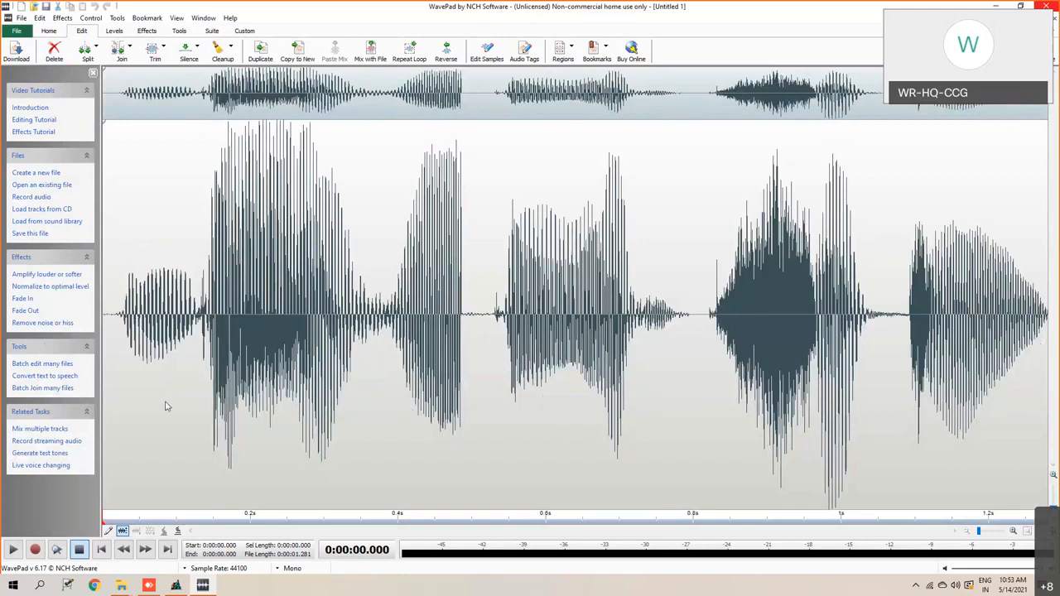
pyautogui.click(12, 550)
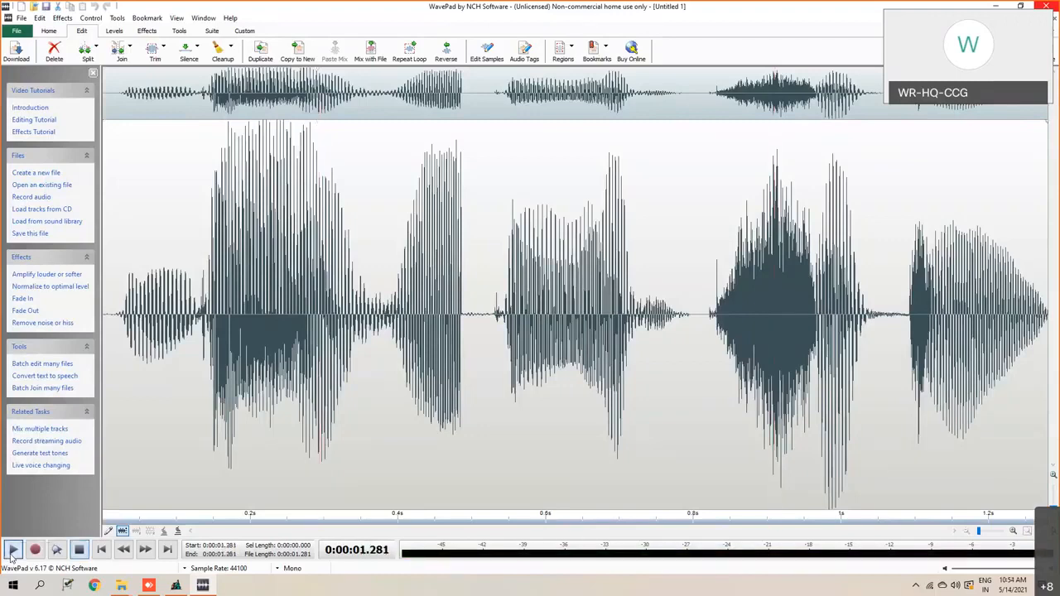
pyautogui.click(12, 550)
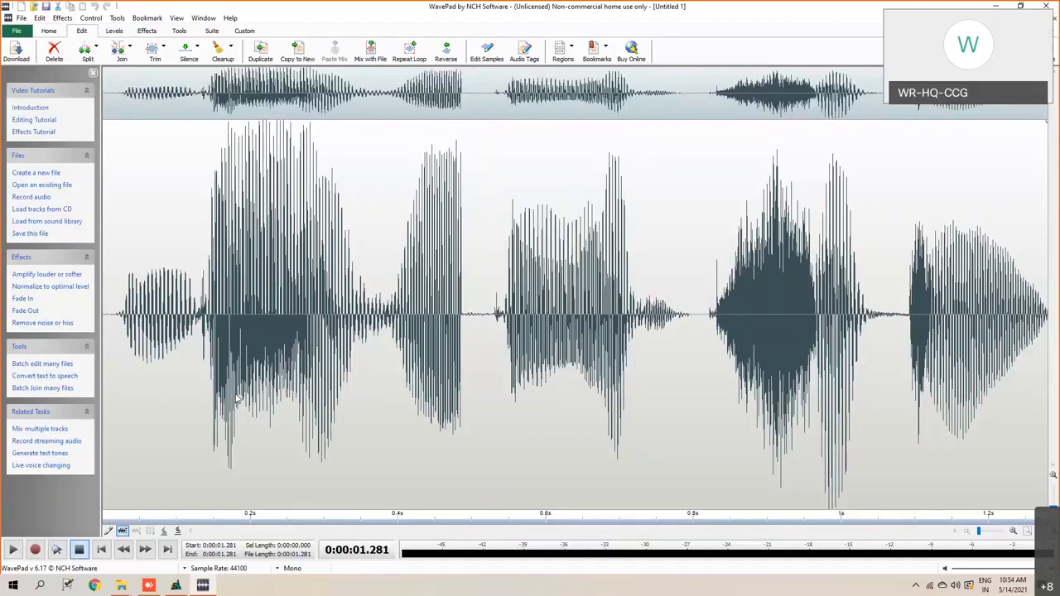
# - Play back the joined recording and delete the quiet gap at about 0.492 to 0.523 s
pyautogui.click(13, 550)
pyautogui.click(13, 550)
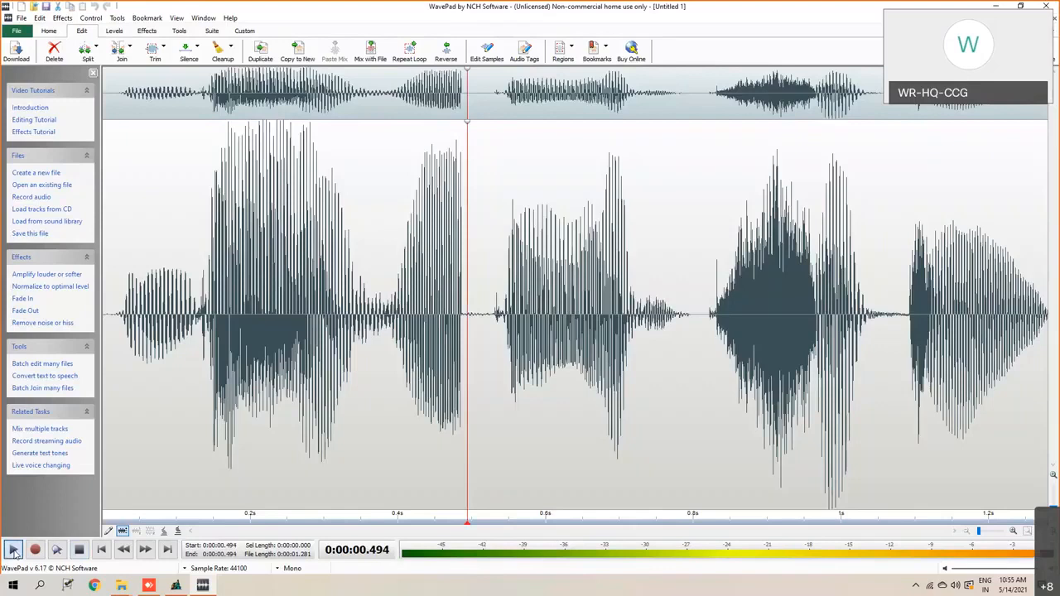
pyautogui.moveTo(468, 319); pyautogui.dragTo(491, 322)
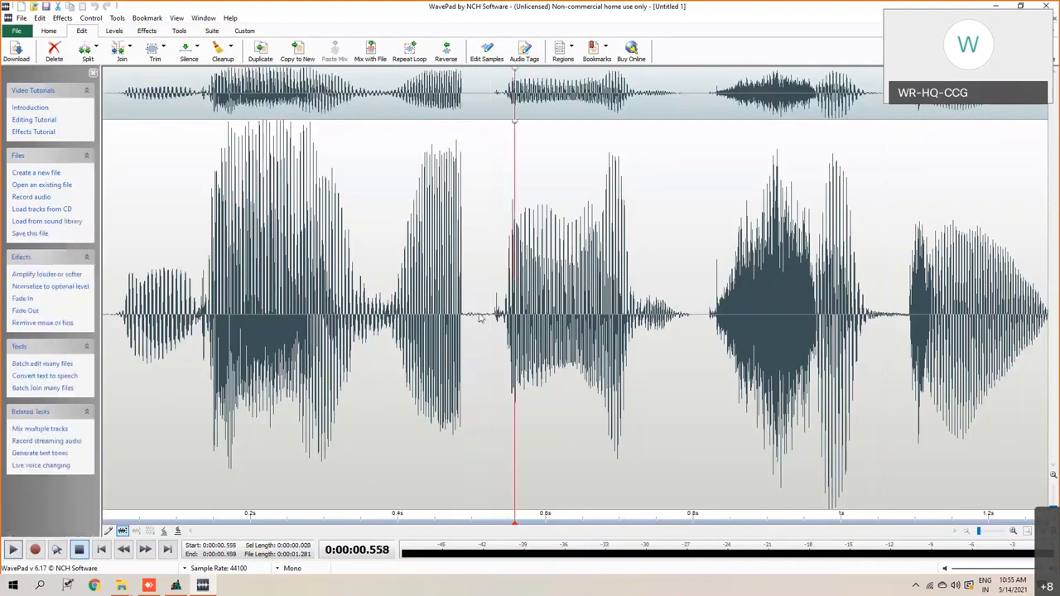
pyautogui.moveTo(468, 319); pyautogui.dragTo(492, 322)
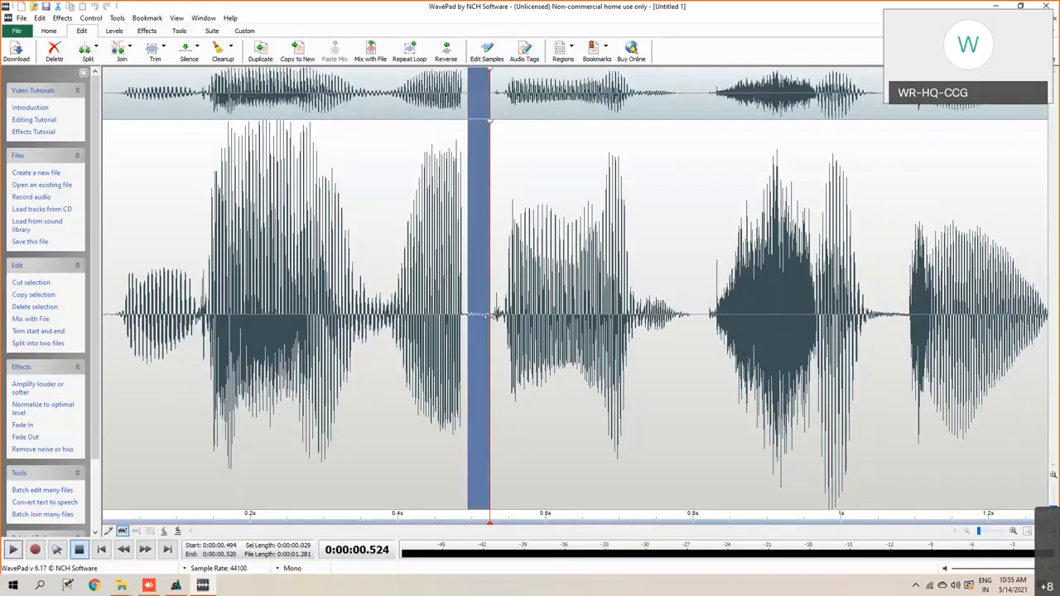
pyautogui.click(486, 316)
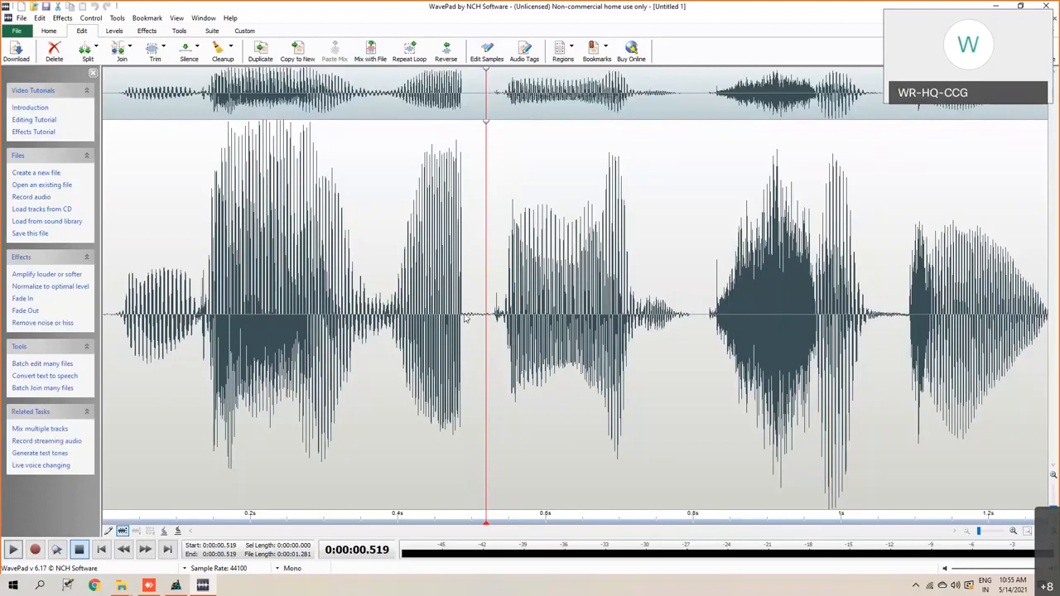
pyautogui.moveTo(466, 318); pyautogui.dragTo(492, 323)
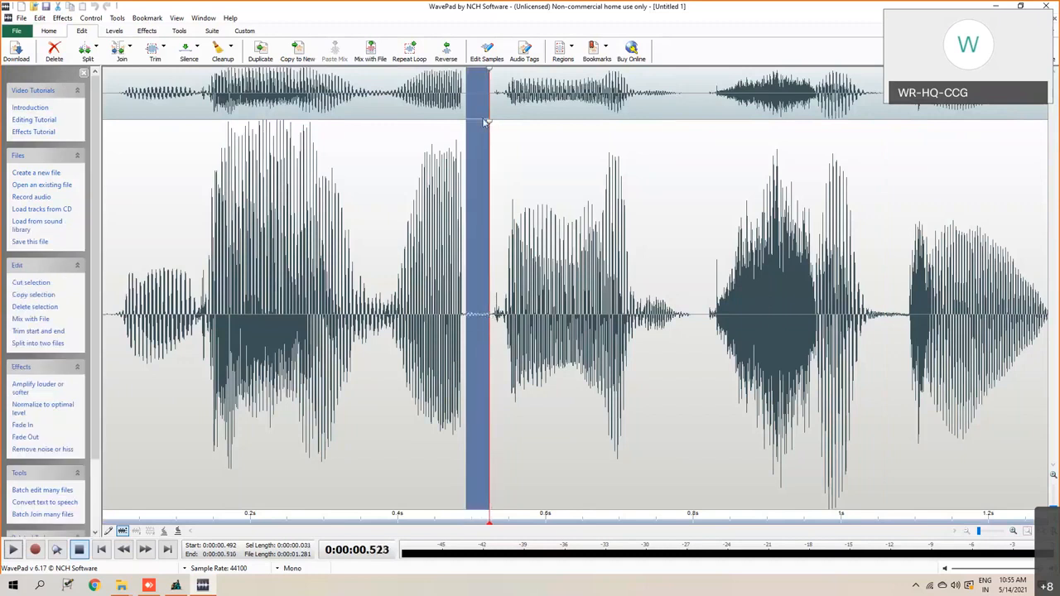
pyautogui.rightClick(479, 284)
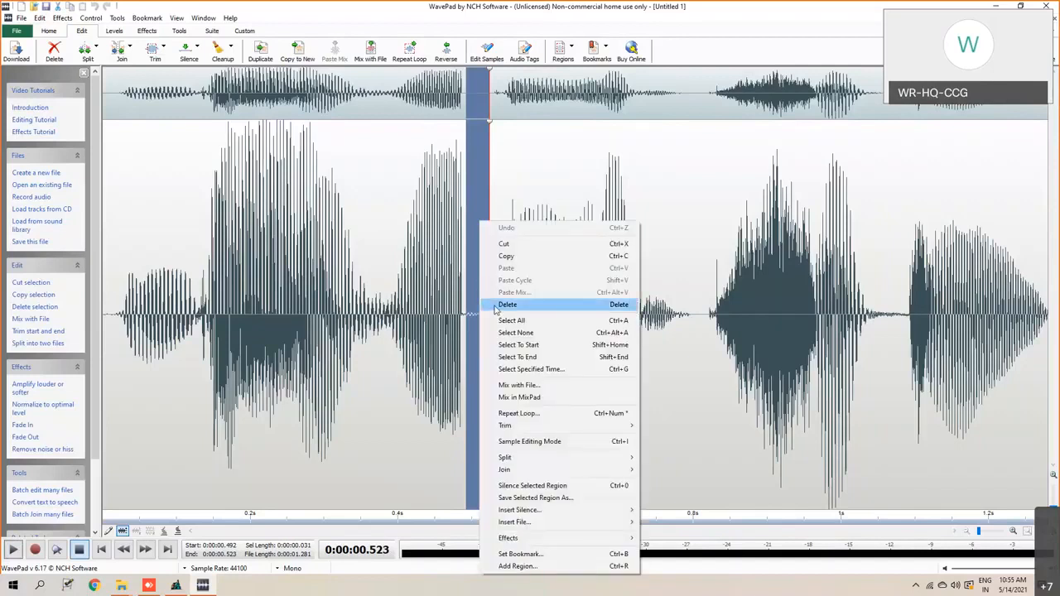
pyautogui.click(506, 305)
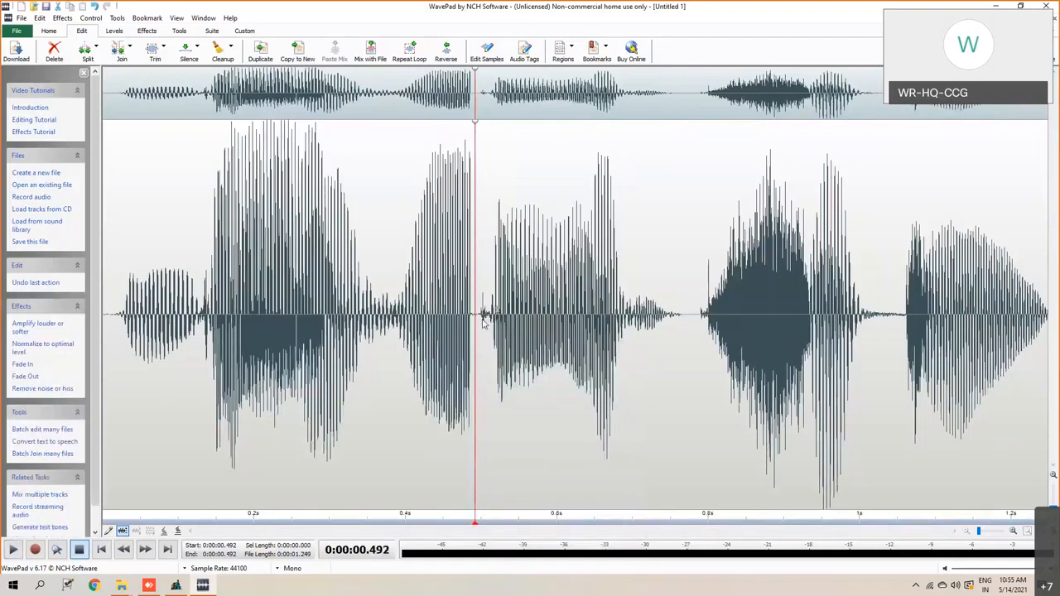
# - Play the trimmed recording twice from its beginning to check the join
pyautogui.click(105, 320)
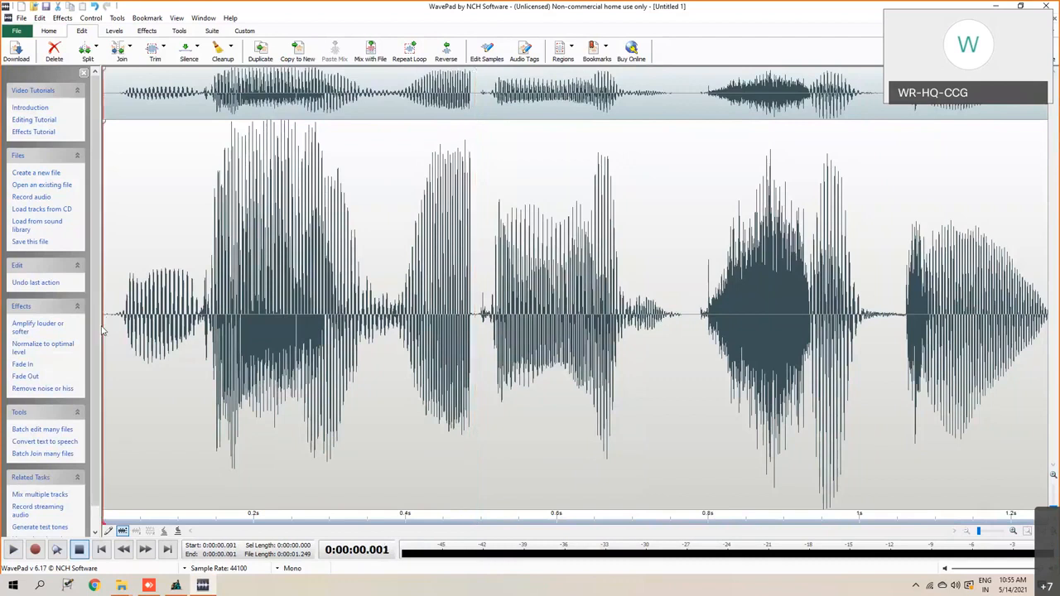
pyautogui.click(13, 550)
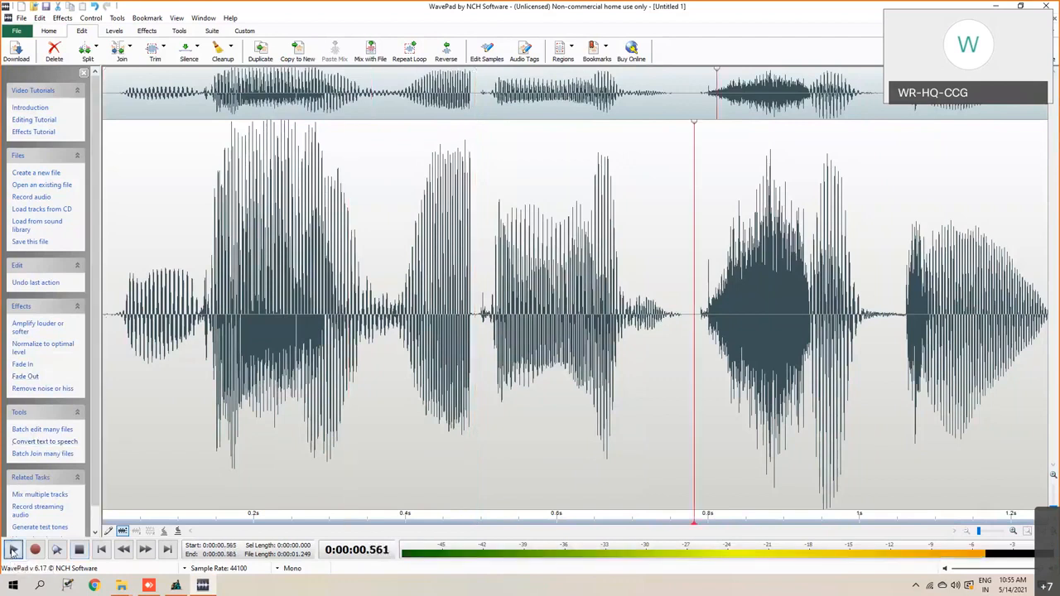
pyautogui.click(13, 550)
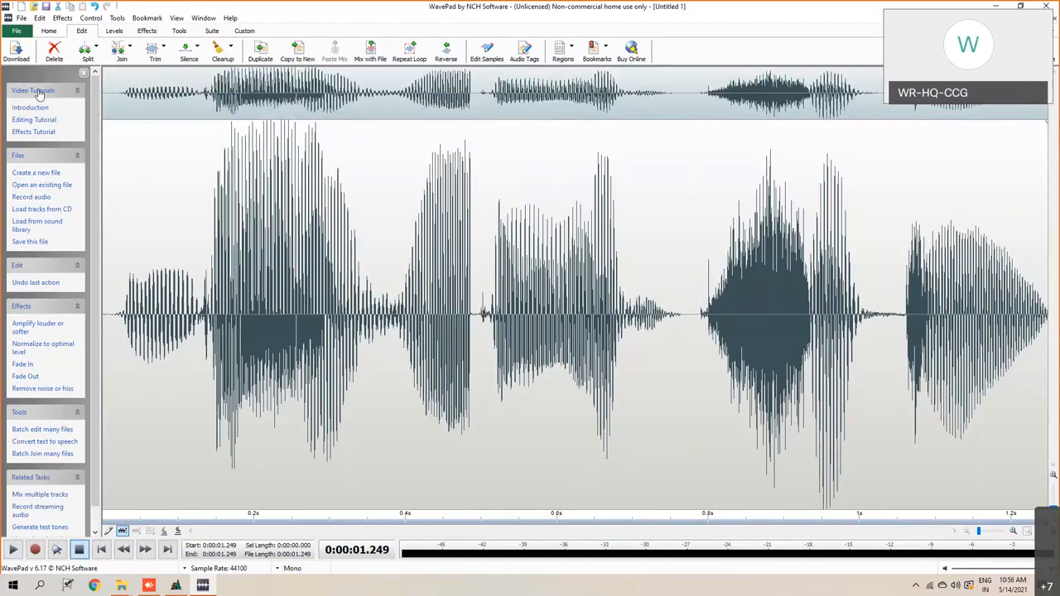
# - Save the joined recording to the Desktop as the wave file GCT, accepting the encoder options
pyautogui.click(15, 32)
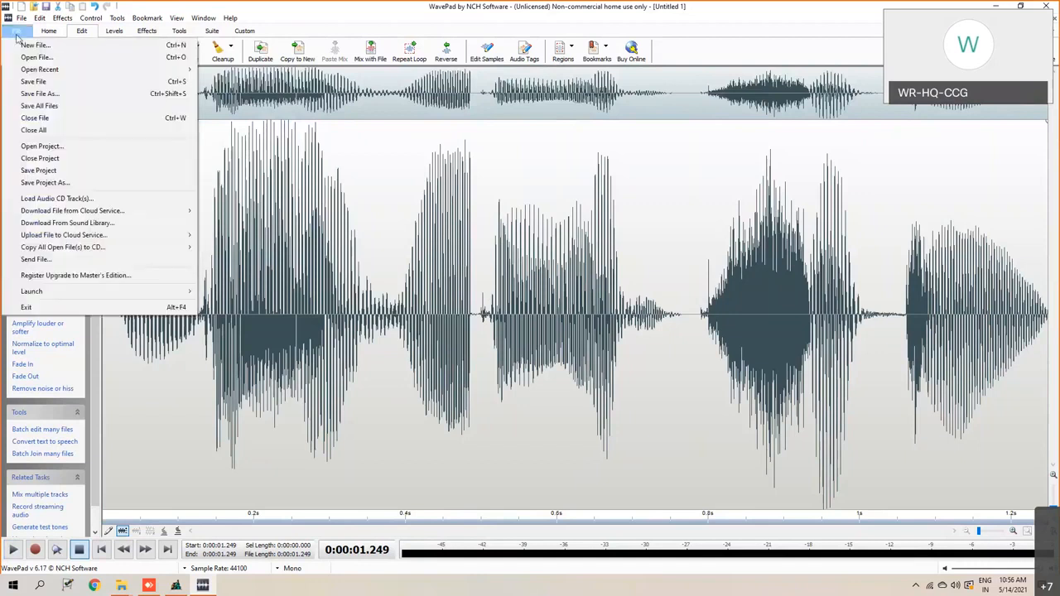
pyautogui.click(39, 95)
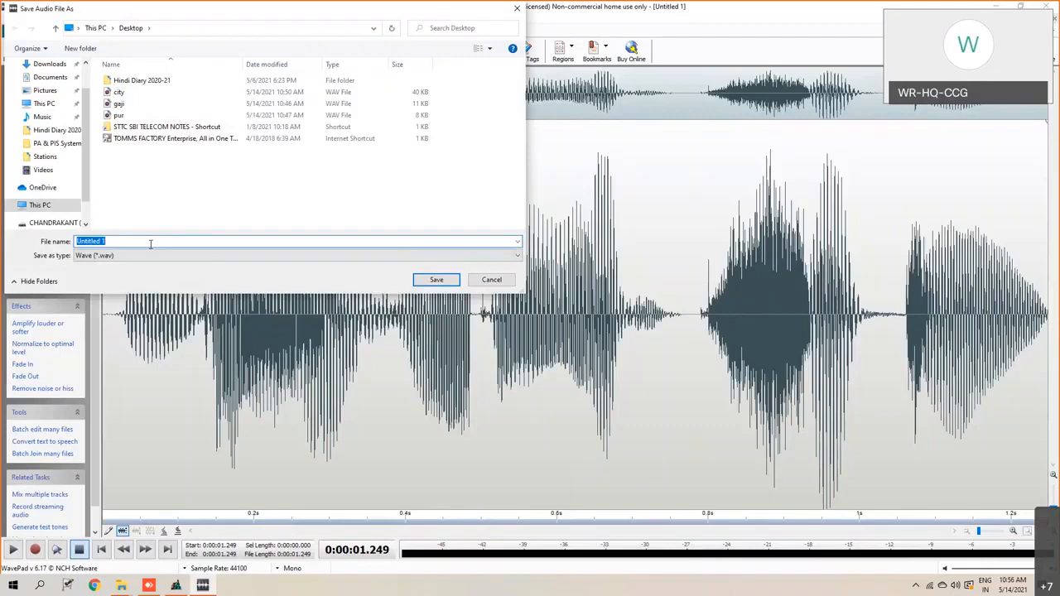
pyautogui.write('GCT')
pyautogui.click(425, 282)
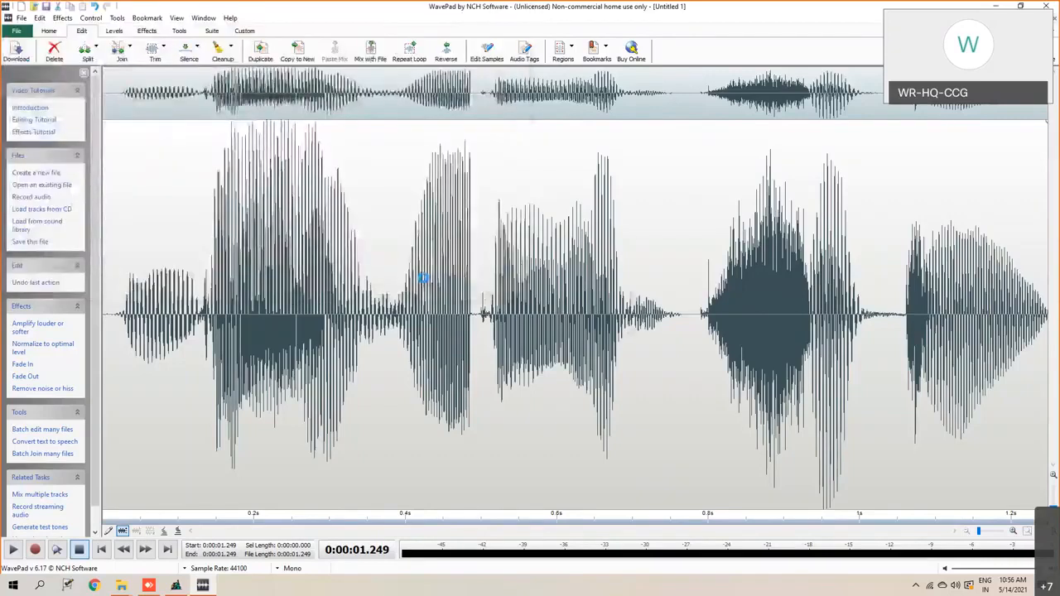
pyautogui.click(508, 320)
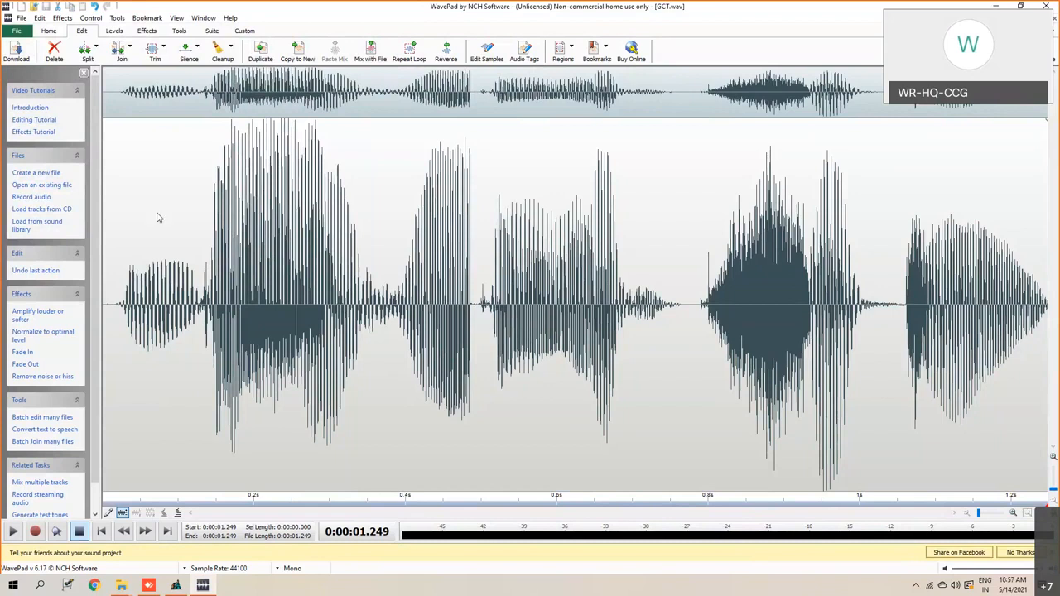
# - Save another copy of the recording on the Desktop as the wave file Gajipur city, keeping the Auto (Preserves Original Format) encoder setting
pyautogui.click(16, 31)
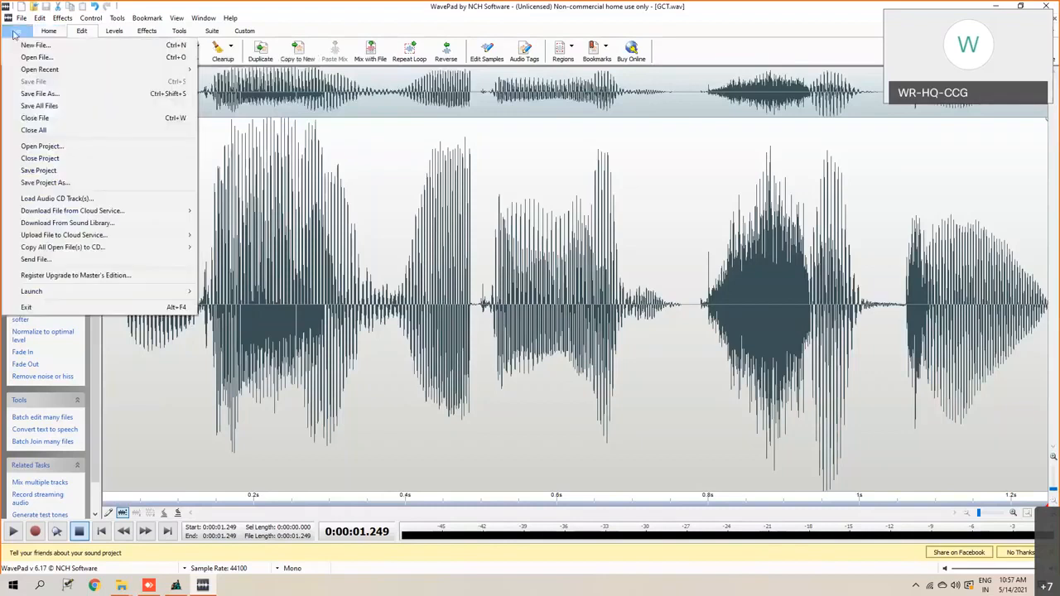
pyautogui.click(33, 94)
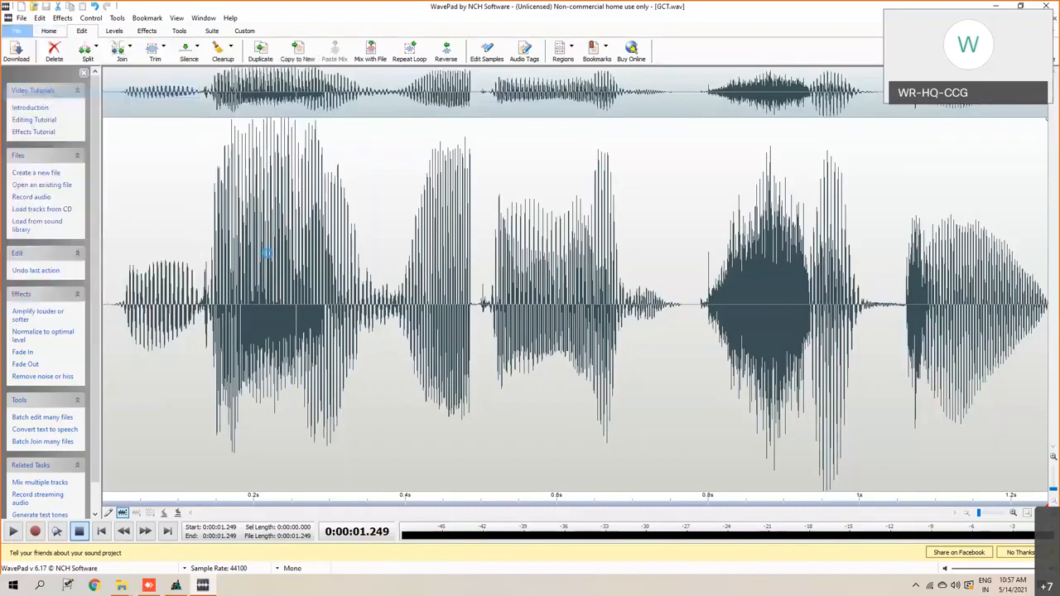
pyautogui.click(101, 241)
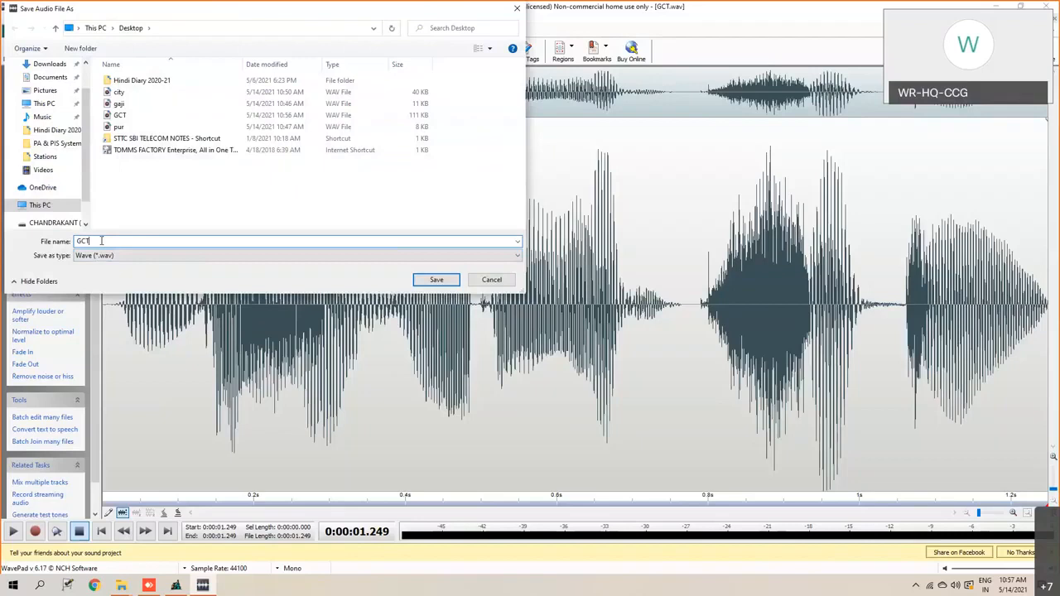
pyautogui.press('BackSpace')
pyautogui.press('BackSpace')
pyautogui.write('ajjjjjj')
pyautogui.press('BackSpace')
pyautogui.press('BackSpace')
pyautogui.press('BackSpace')
pyautogui.press('BackSpace')
pyautogui.press('BackSpace')
pyautogui.write('ipur city')
pyautogui.click(435, 280)
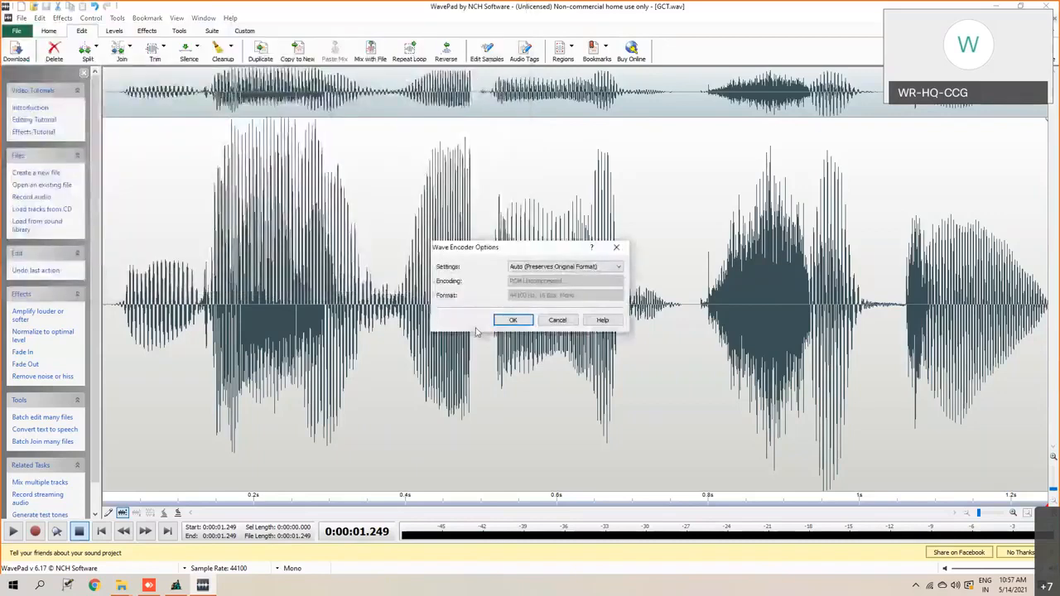
pyautogui.click(501, 330)
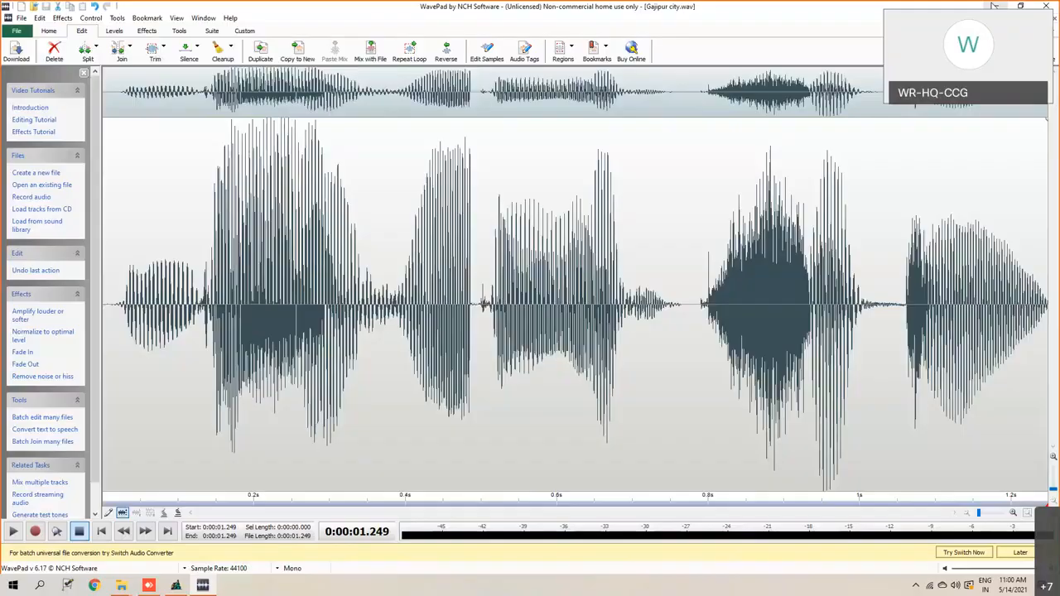
# - Minimise the audio editor and copy the Gajipur city file from the desktop
pyautogui.click(994, 6)
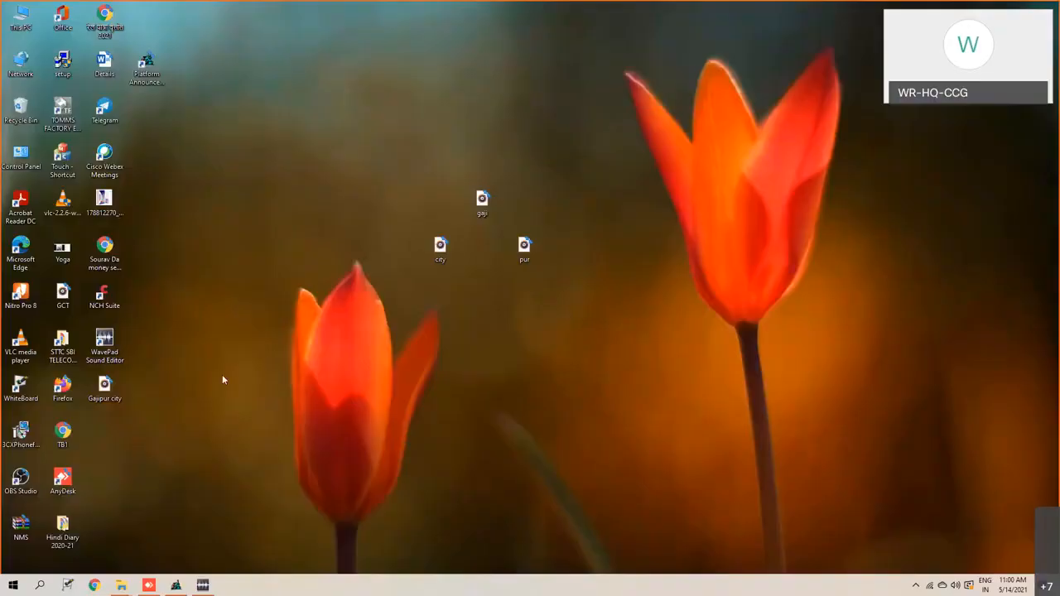
pyautogui.rightClick(112, 390)
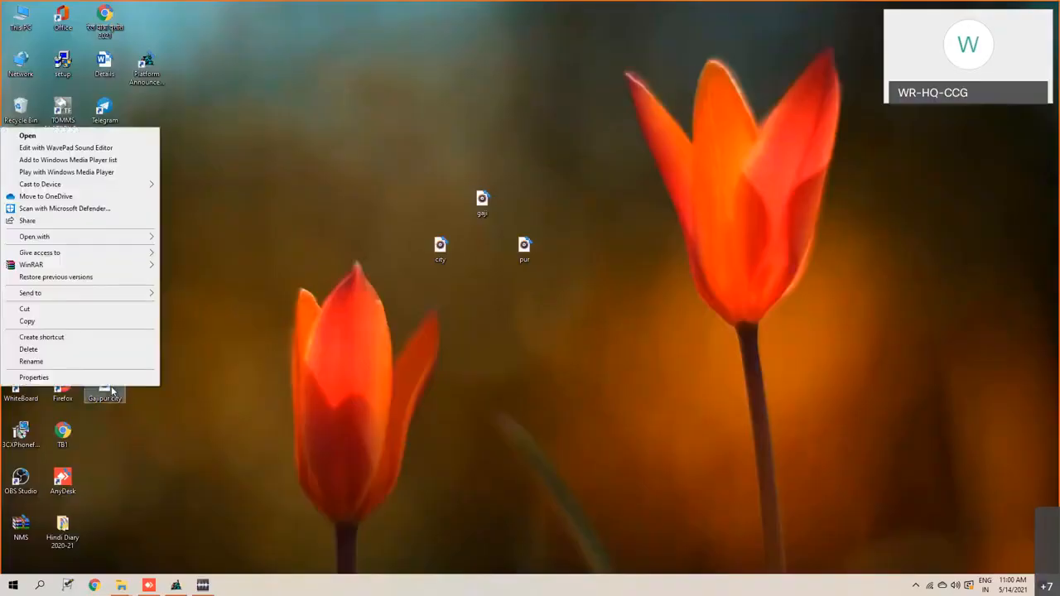
pyautogui.click(105, 324)
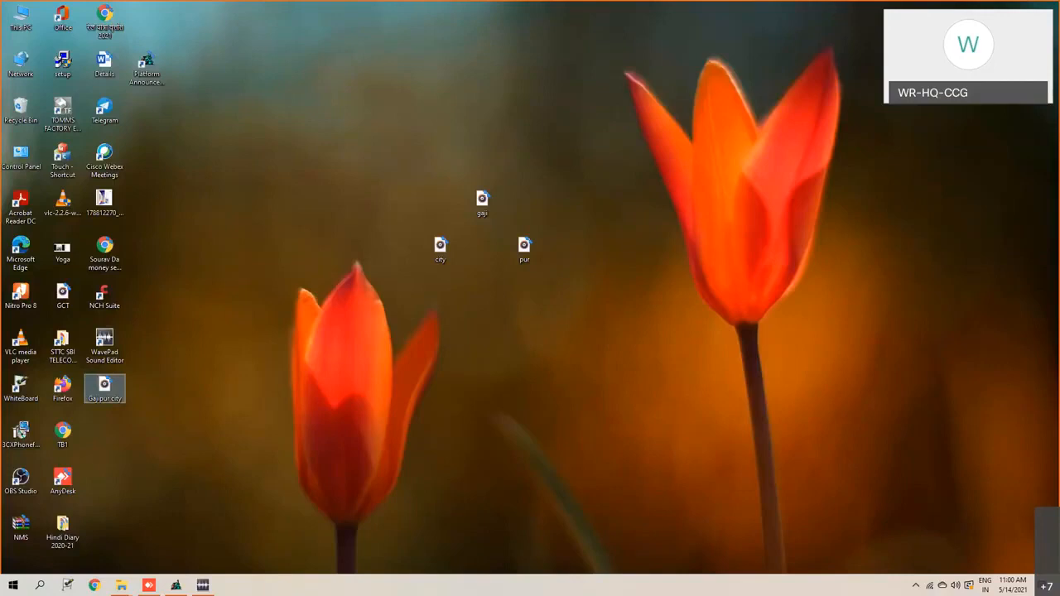
# - Switch to File Explorer and open the Stations folder inside C:\PAS\CodeRailSetup\wave
pyautogui.click(121, 586)
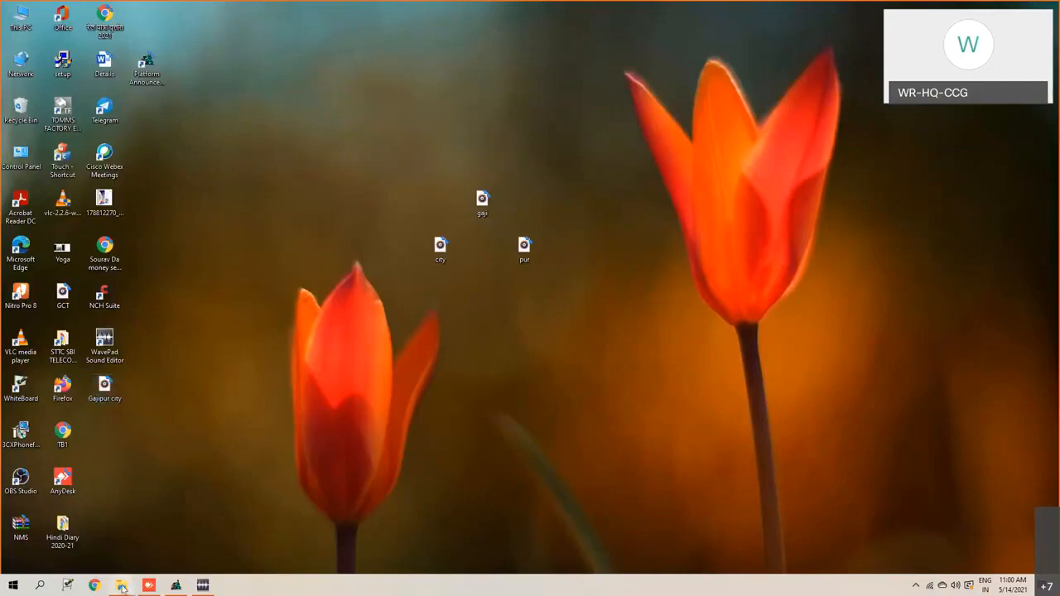
pyautogui.click(83, 561)
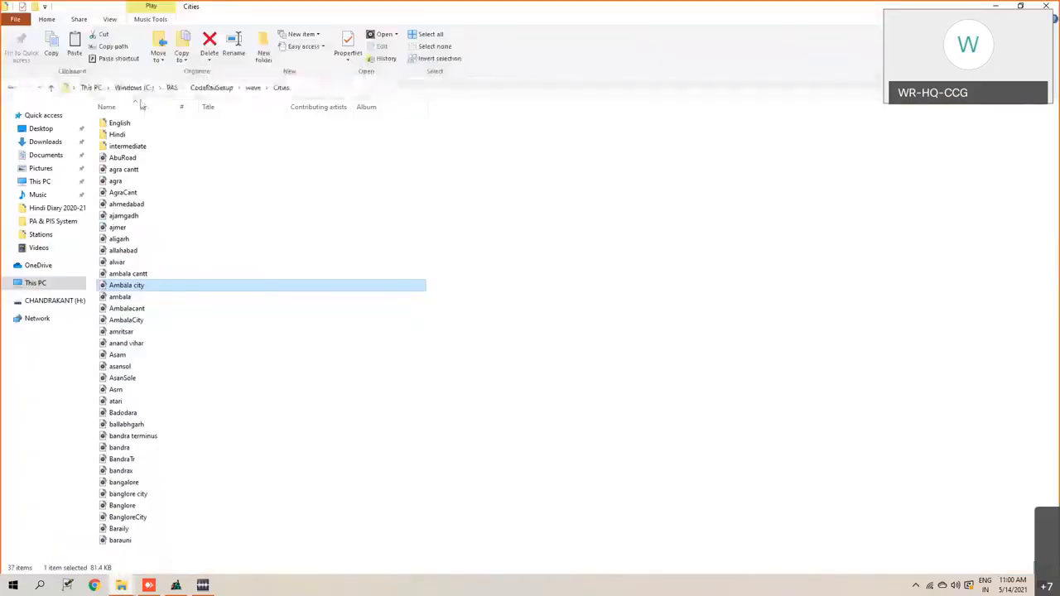
pyautogui.click(172, 88)
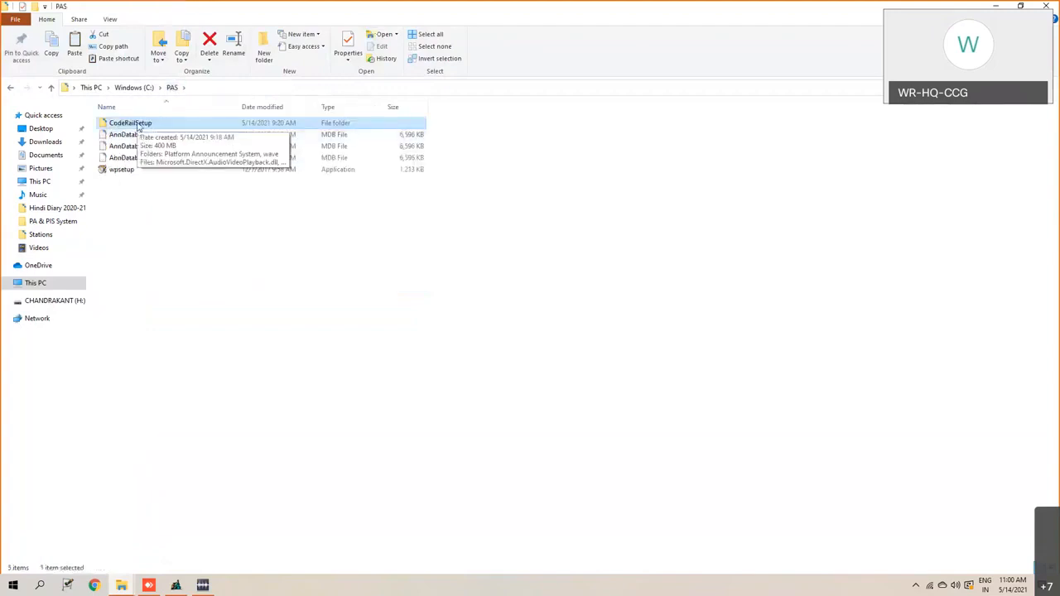
pyautogui.doubleClick(139, 126)
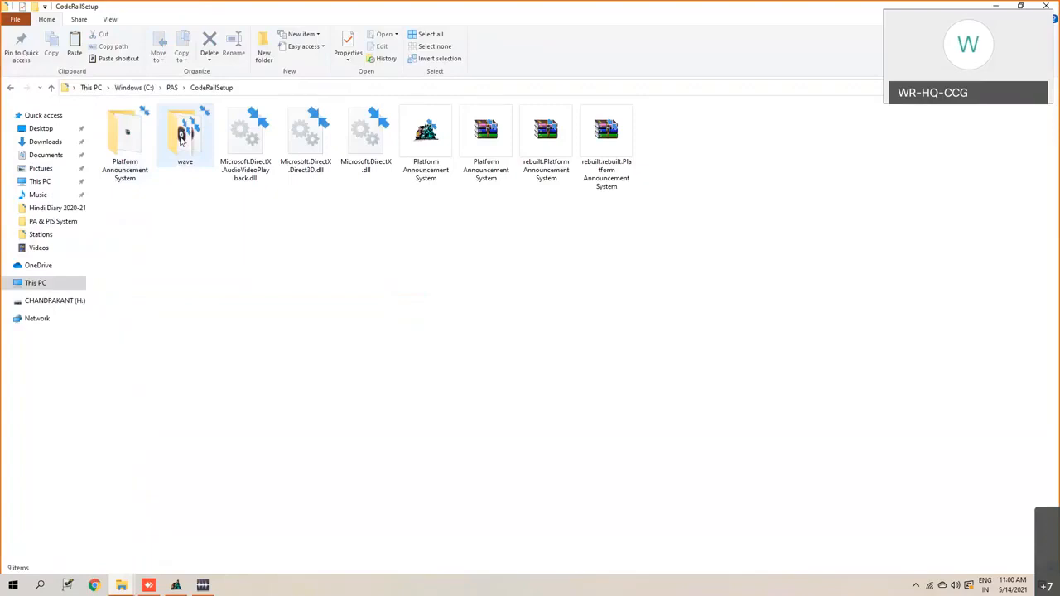
pyautogui.click(189, 139)
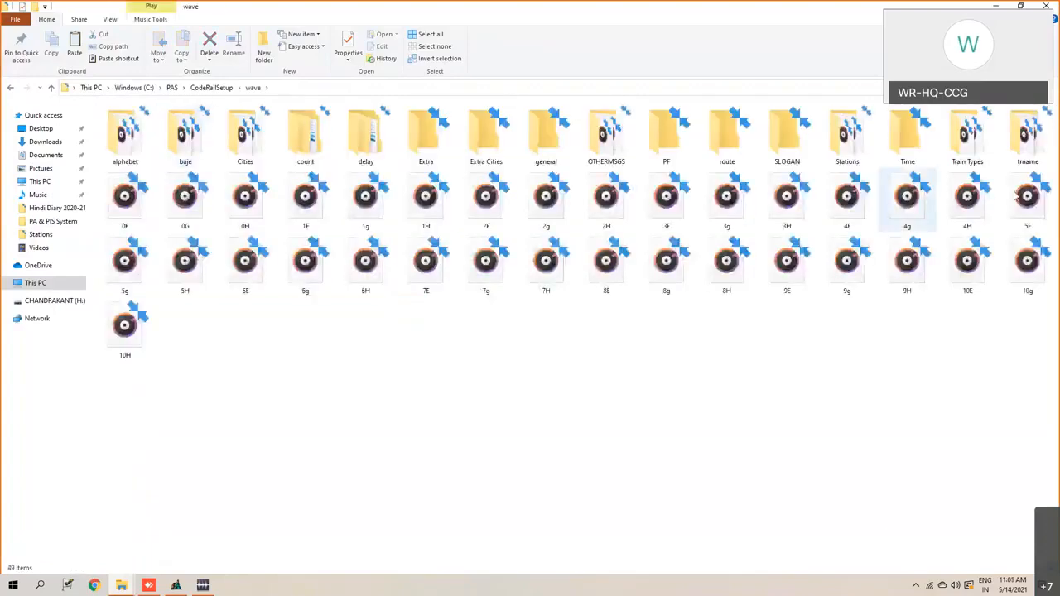
pyautogui.doubleClick(852, 150)
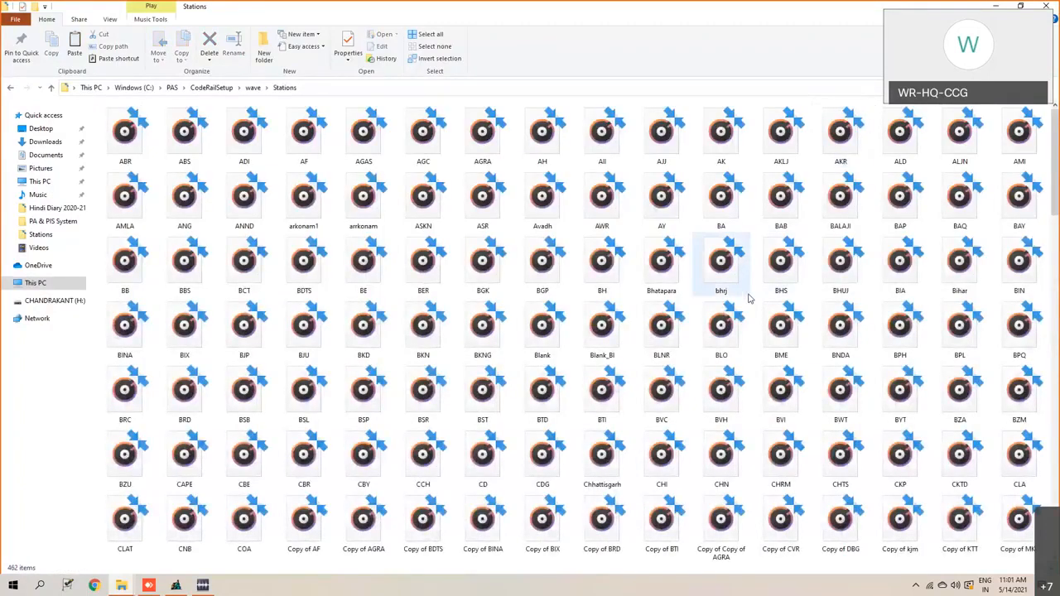
# - Minimise the Stations folder window and copy the Gajipur city file from the desktop again
pyautogui.rightClick(757, 102)
pyautogui.click(747, 100)
pyautogui.rightClick(747, 100)
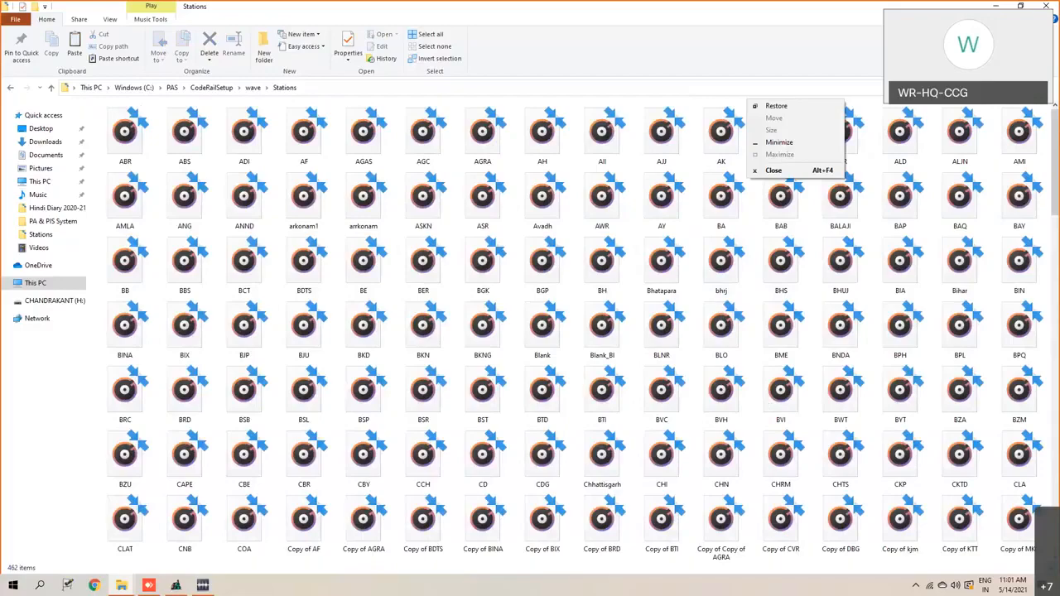
pyautogui.press('n')
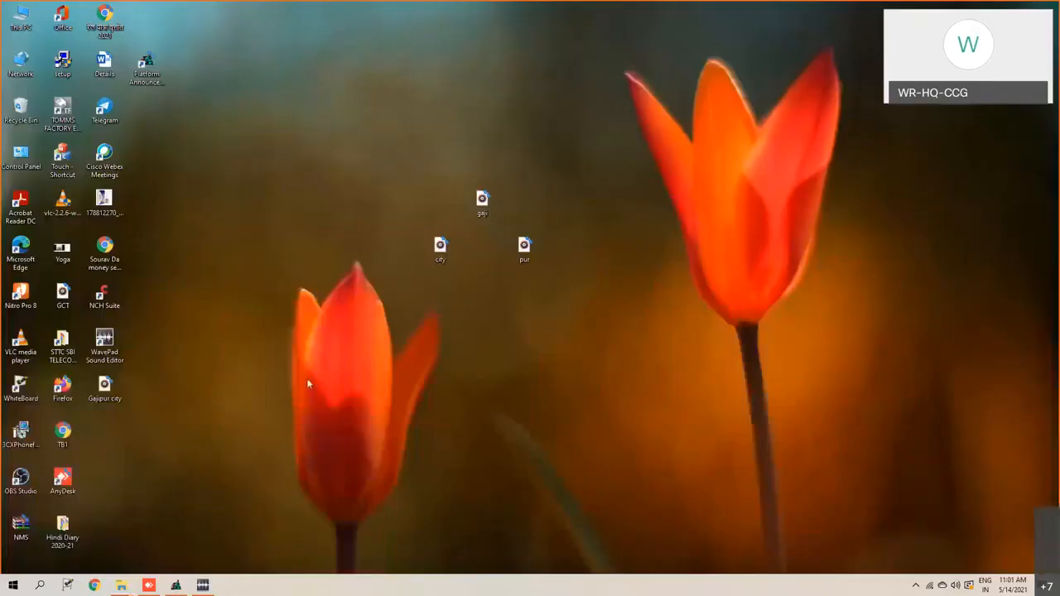
pyautogui.rightClick(109, 383)
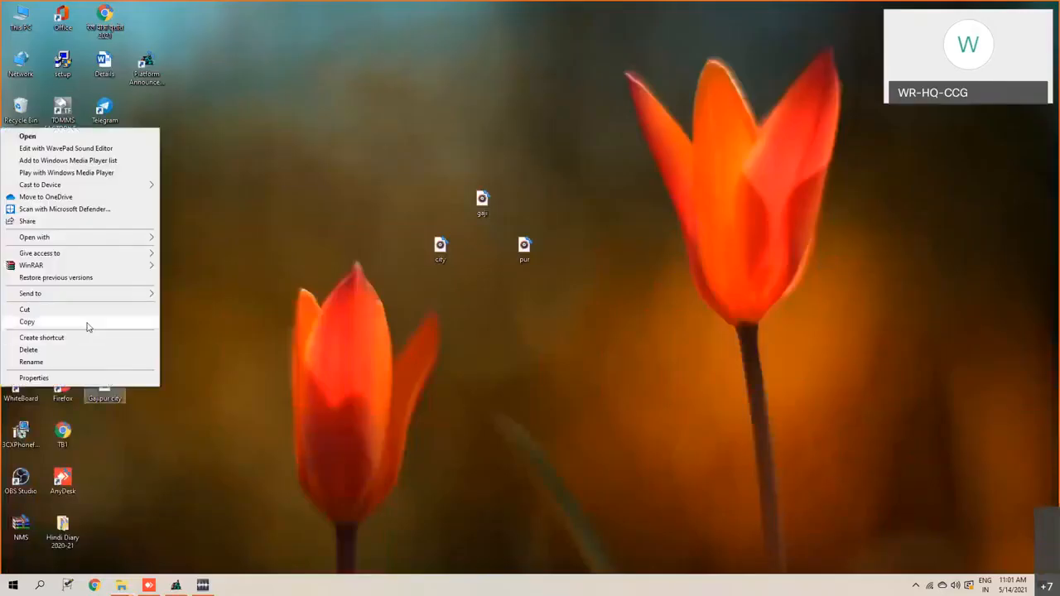
pyautogui.click(88, 323)
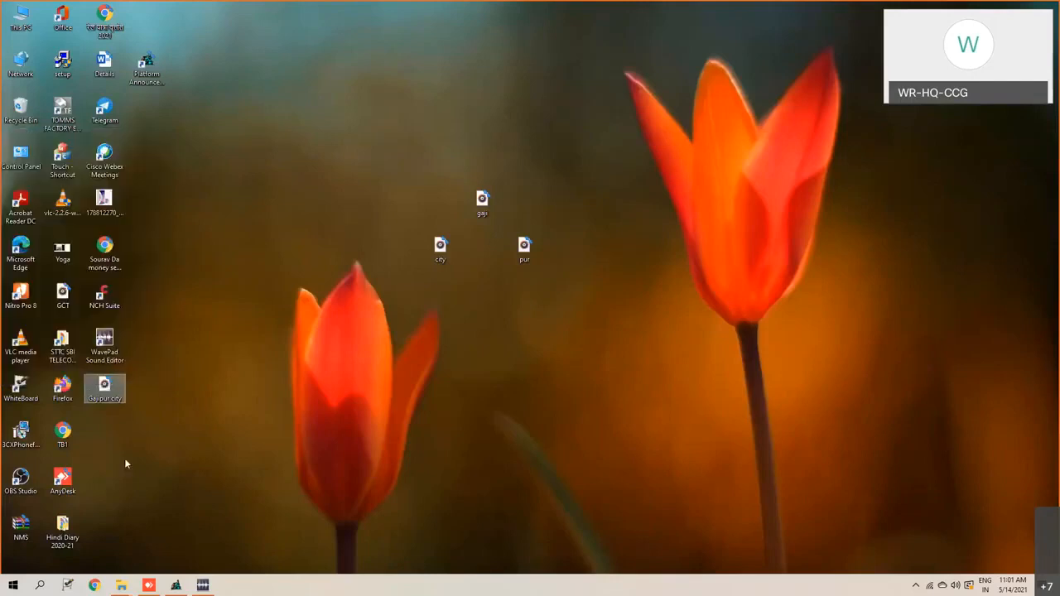
# - Switch to the Stations folder window in File Explorer and paste the copied Gajipur city file there
pyautogui.click(121, 586)
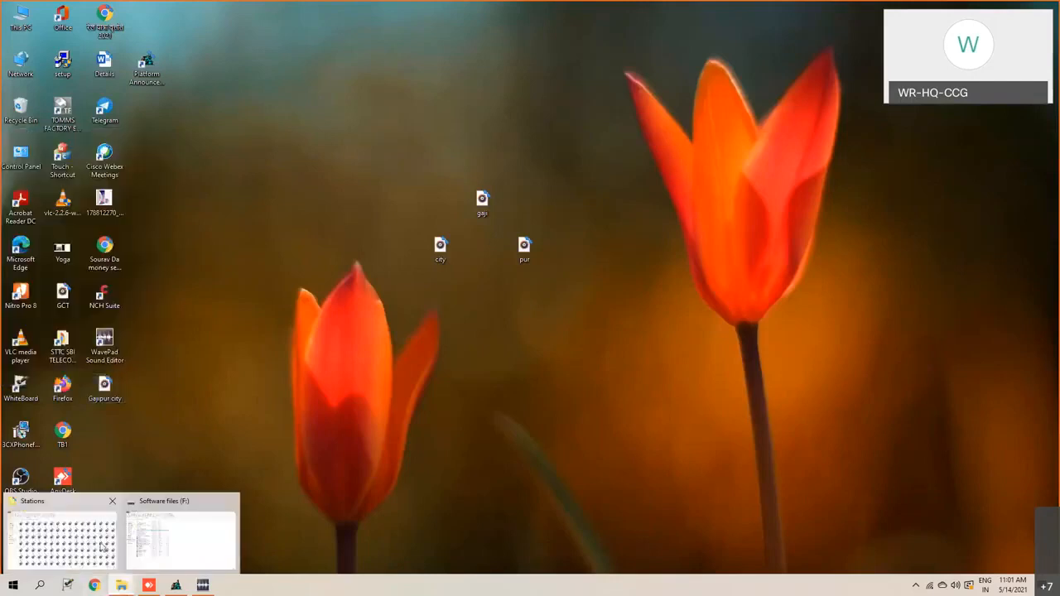
pyautogui.click(102, 547)
pyautogui.hotkey('alt', 'space')
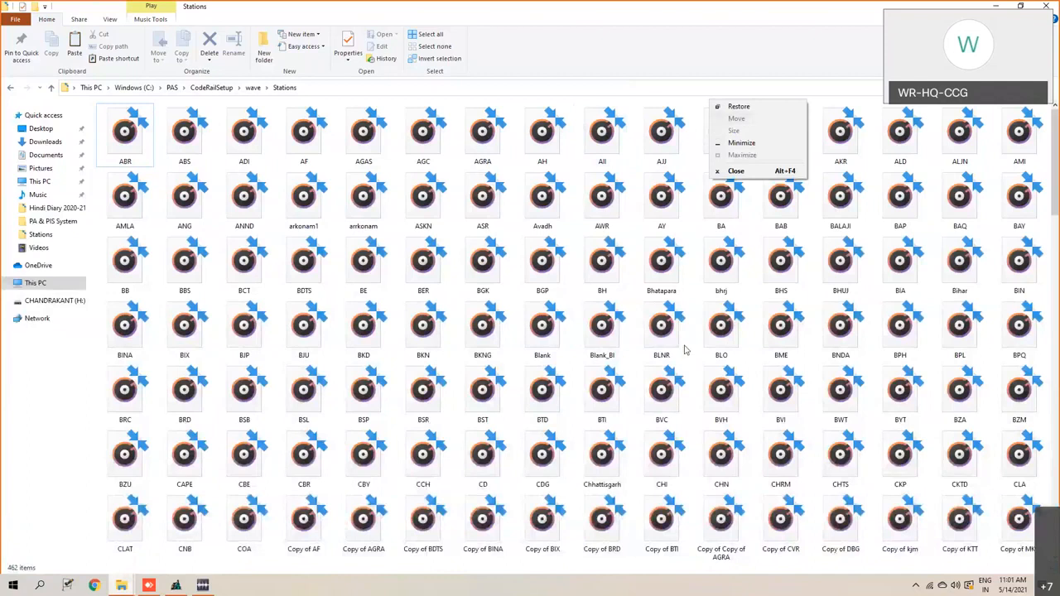
pyautogui.click(629, 419)
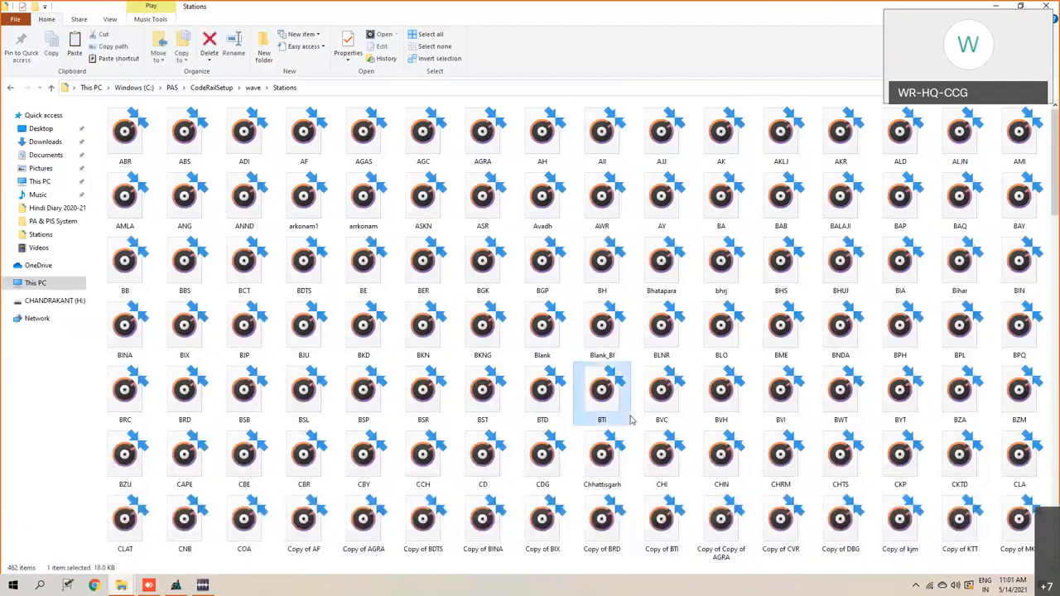
pyautogui.hotkey('ctrl', 'v')
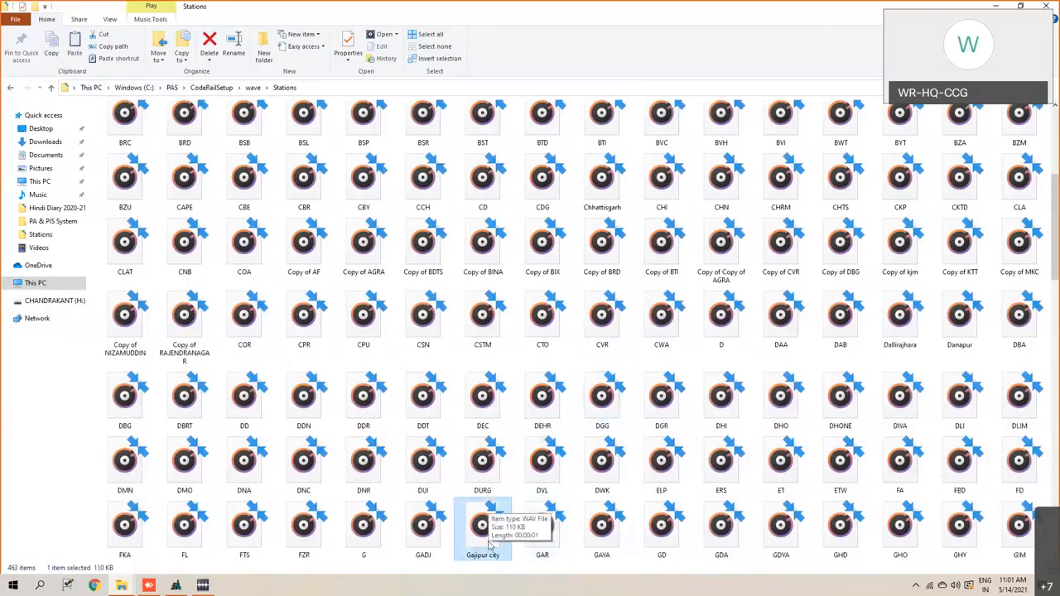
# - Move the Gajipur city file from Stations into the wave\Cities folder, then return to the wave folder
pyautogui.rightClick(488, 553)
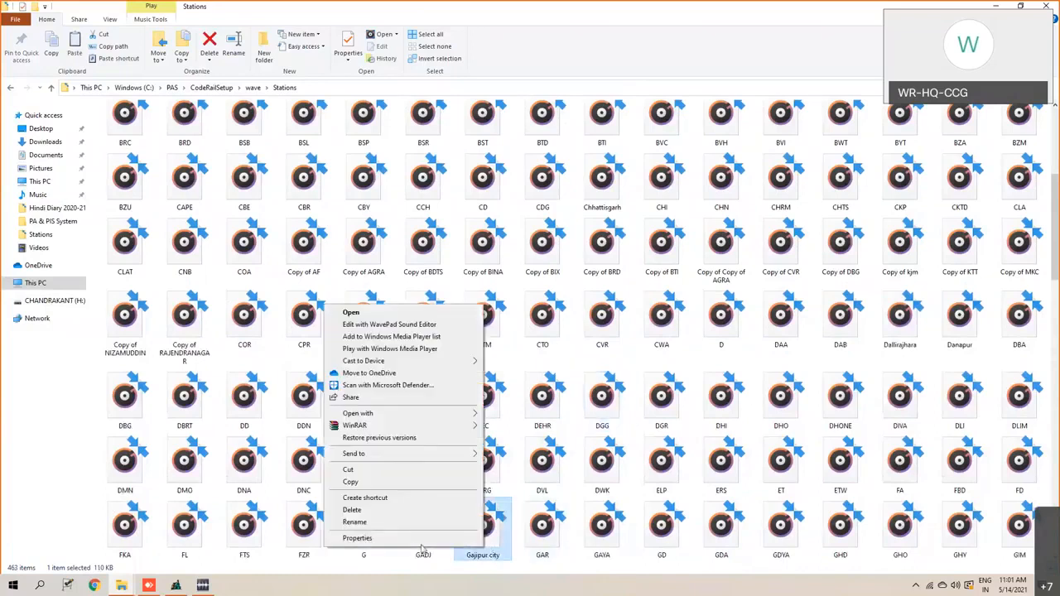
pyautogui.click(349, 470)
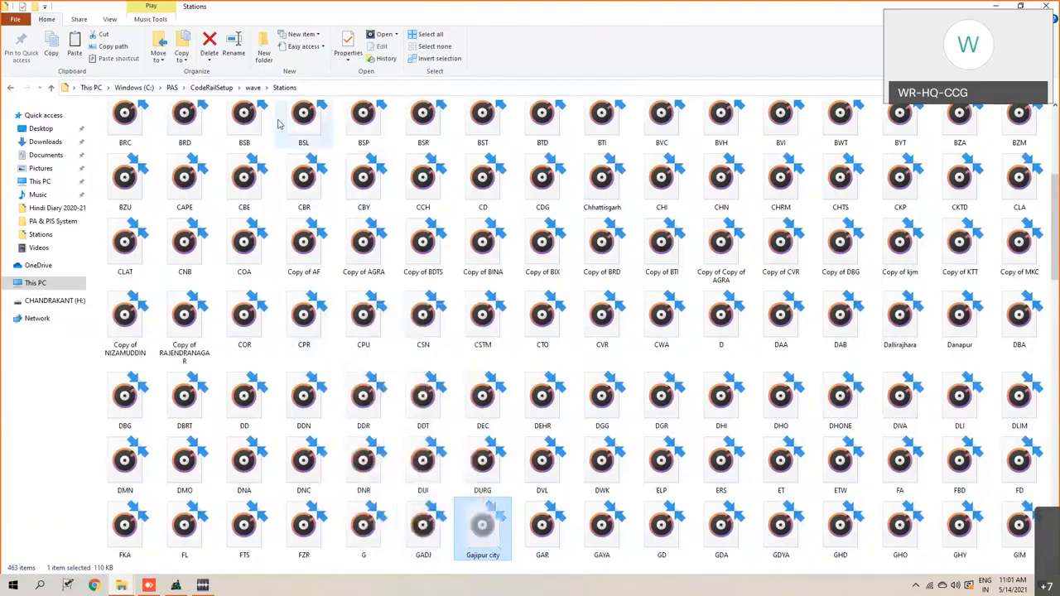
pyautogui.click(251, 88)
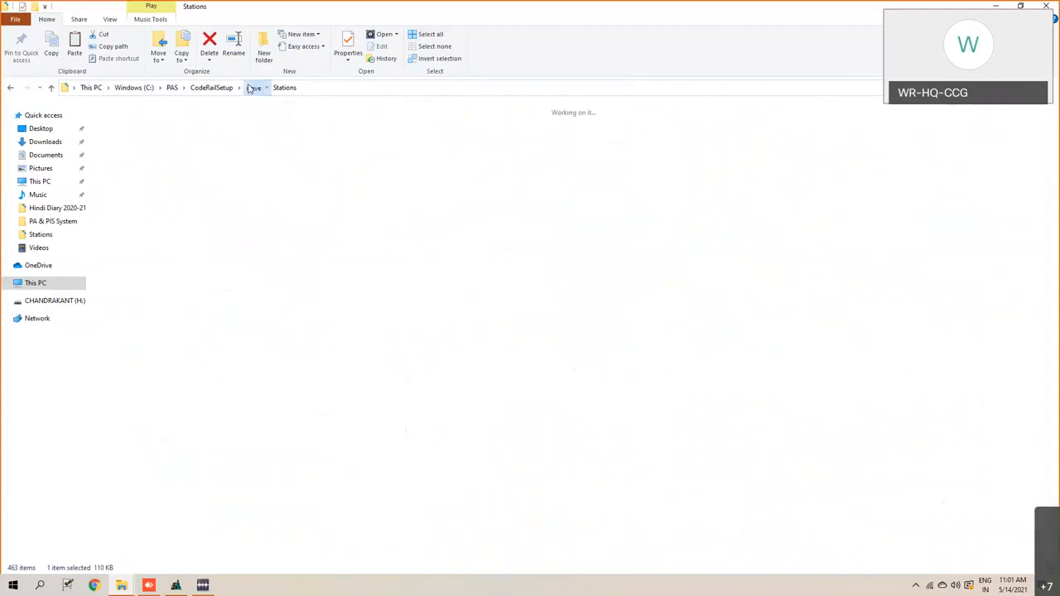
pyautogui.click(246, 155)
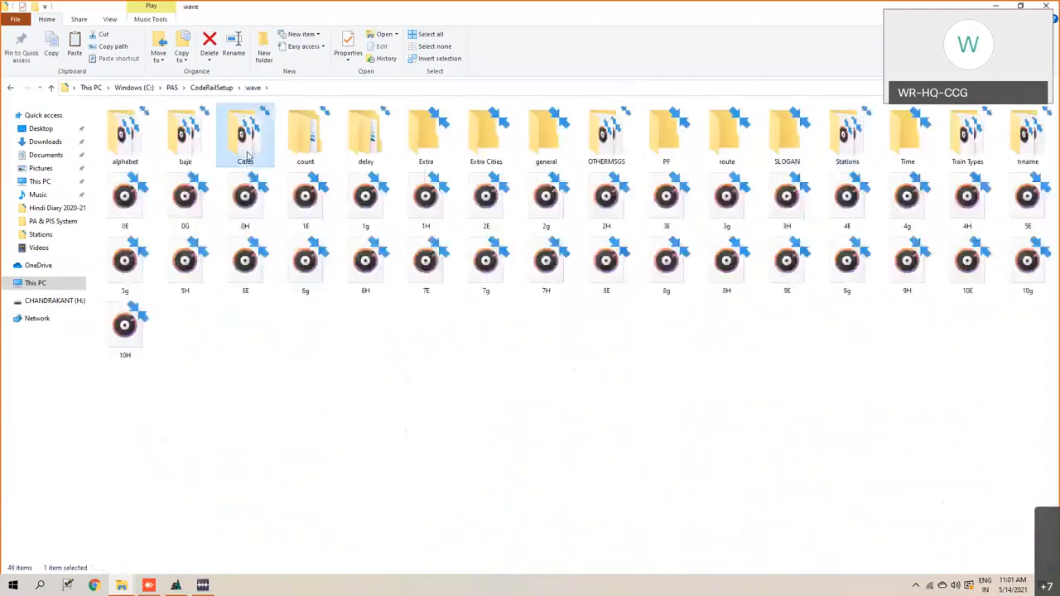
pyautogui.doubleClick(246, 156)
pyautogui.rightClick(482, 227)
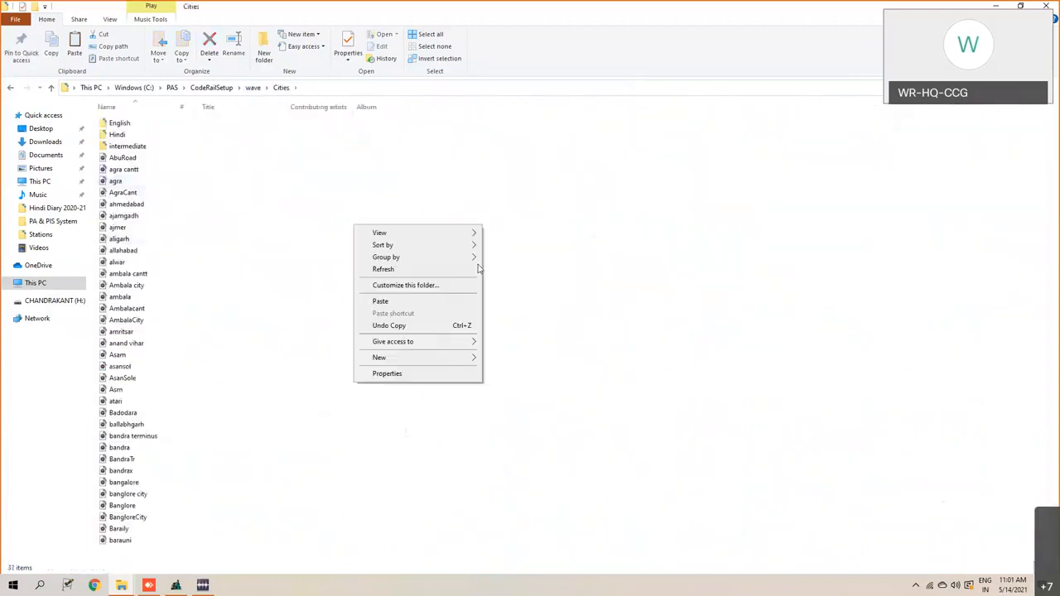
pyautogui.click(440, 303)
pyautogui.click(136, 553)
pyautogui.click(383, 343)
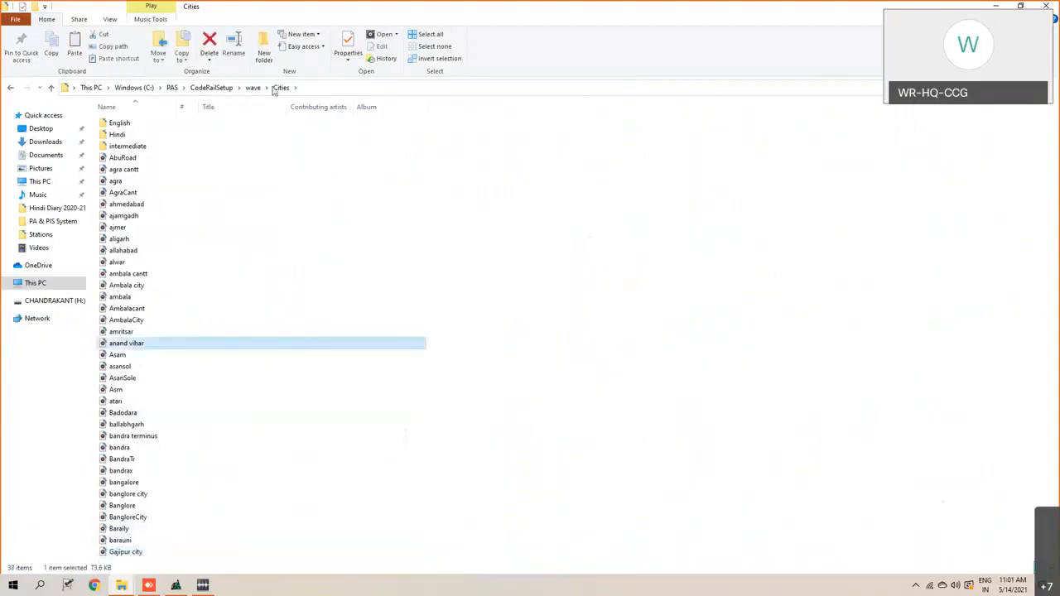
pyautogui.click(253, 87)
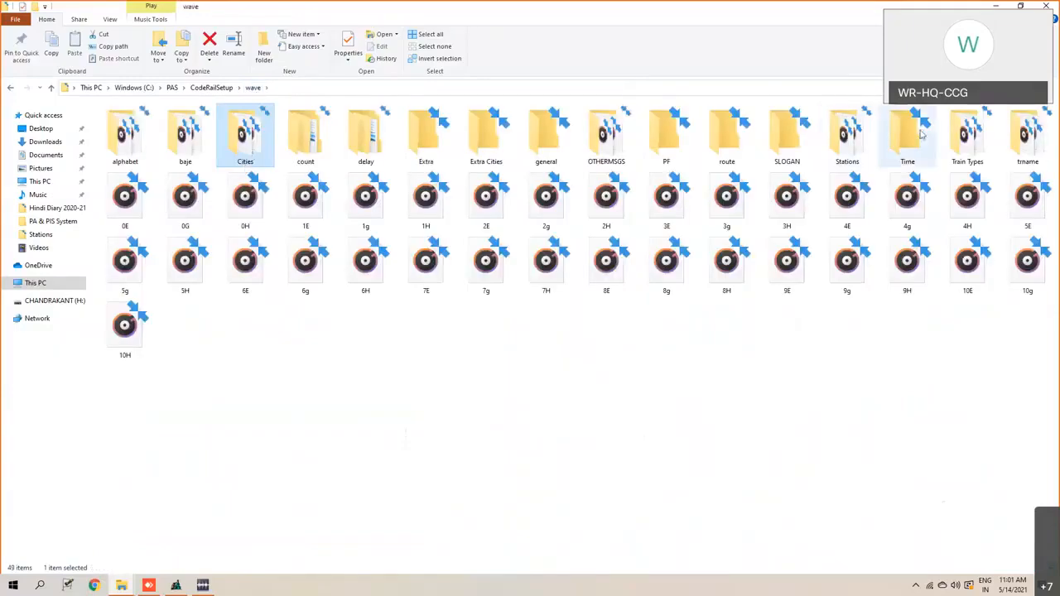
# - Copy the GCT file from the desktop into the wave\Stations folder, then return to the wave folder
pyautogui.click(994, 5)
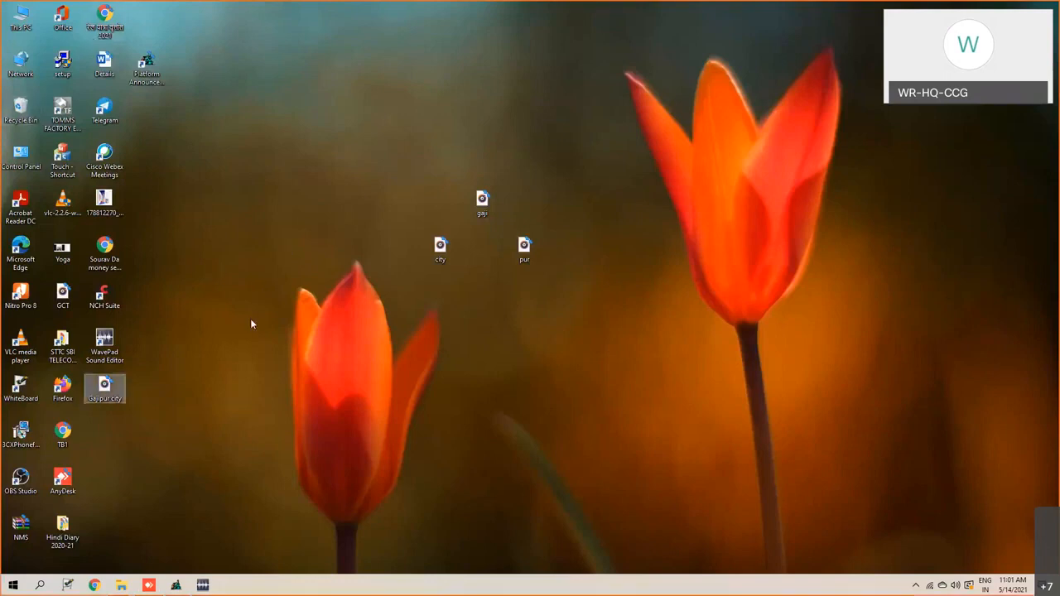
pyautogui.rightClick(59, 296)
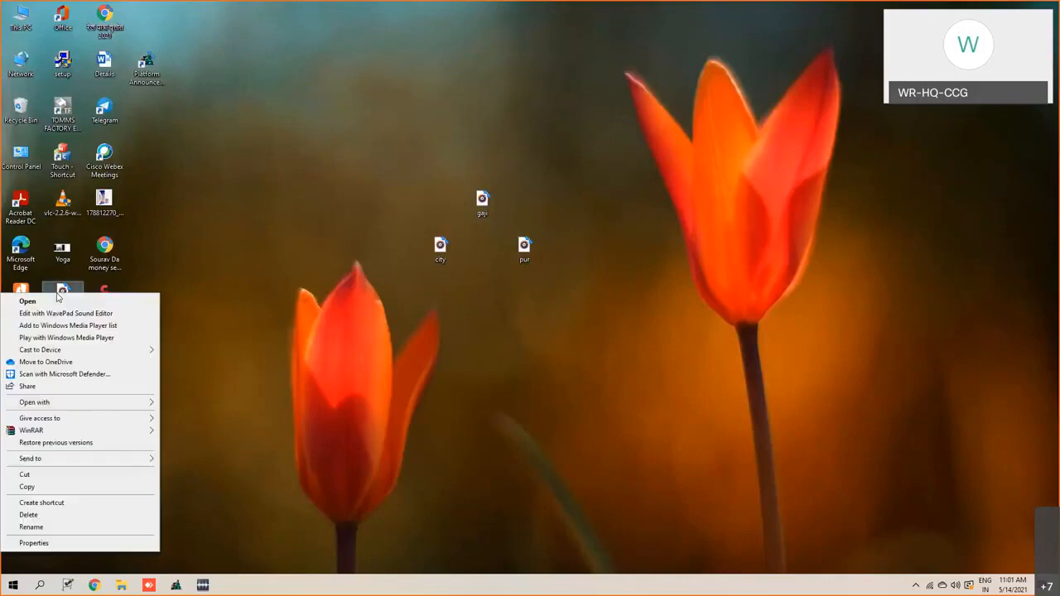
pyautogui.click(27, 487)
pyautogui.click(121, 586)
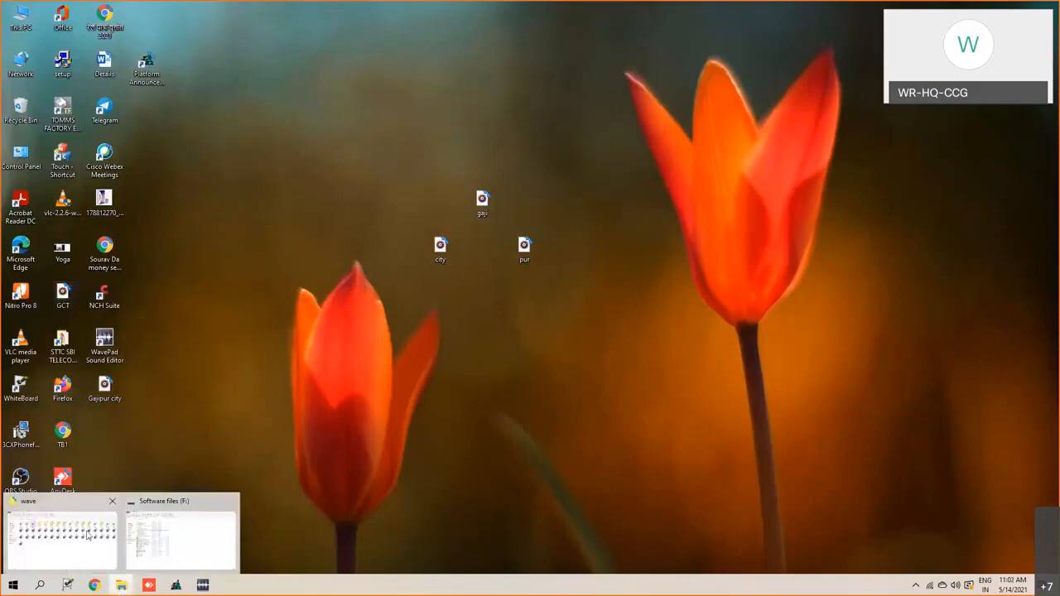
pyautogui.click(62, 538)
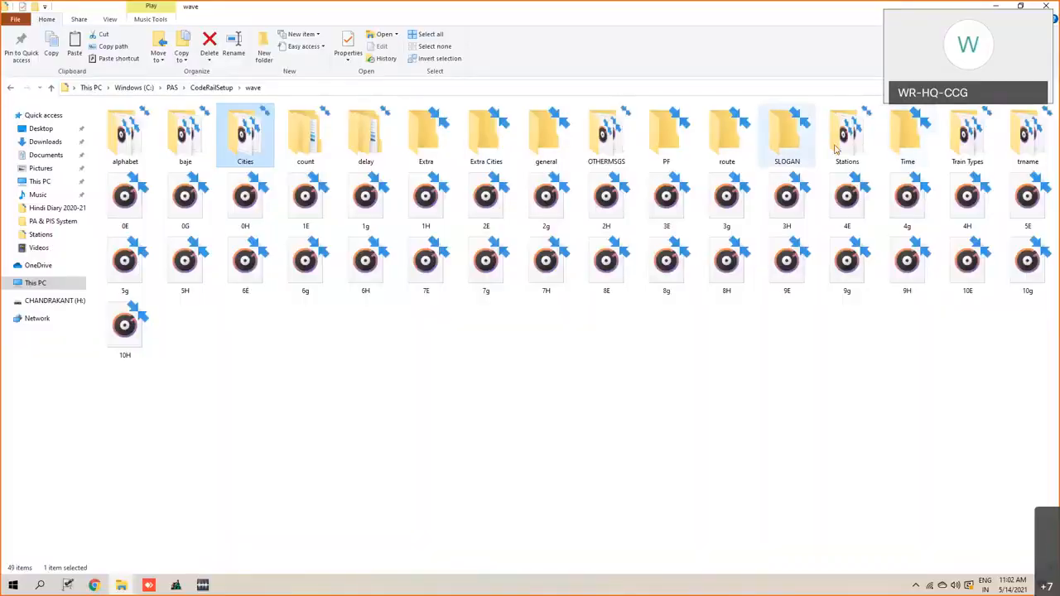
pyautogui.doubleClick(846, 146)
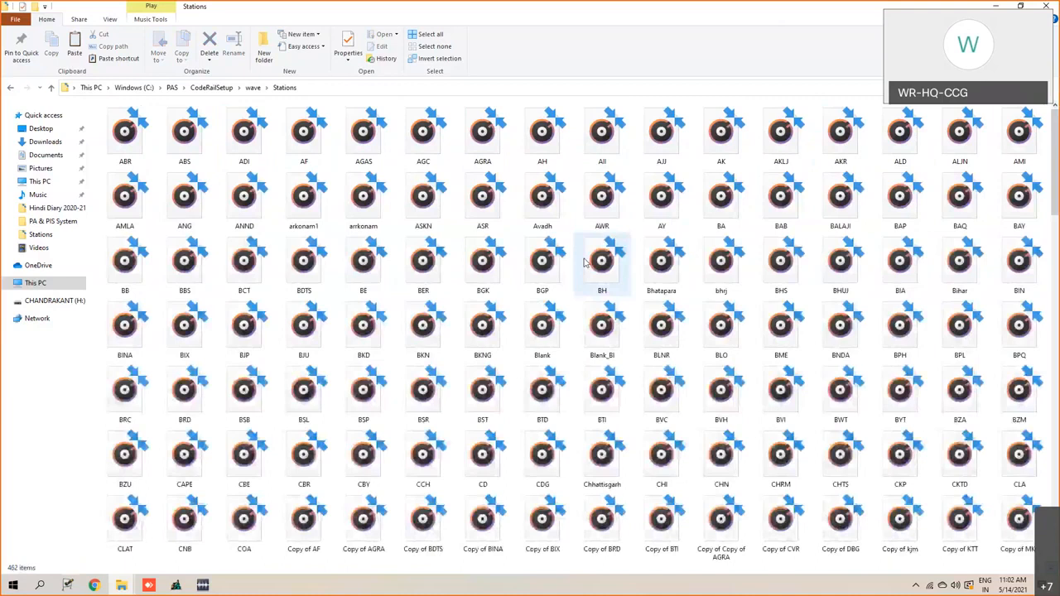
pyautogui.hotkey('ctrl', 'v')
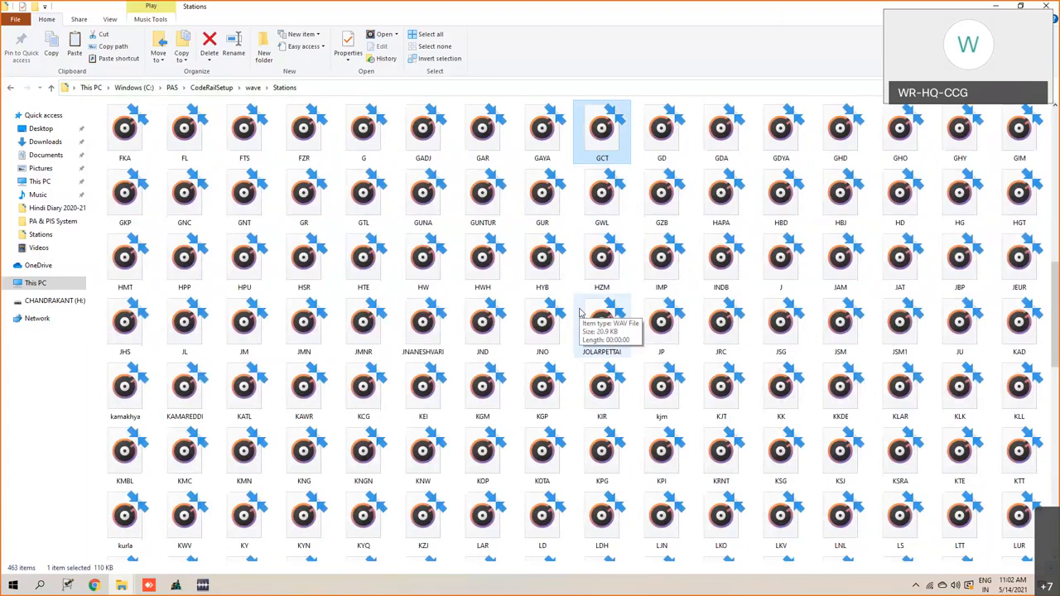
pyautogui.click(266, 88)
pyautogui.click(253, 88)
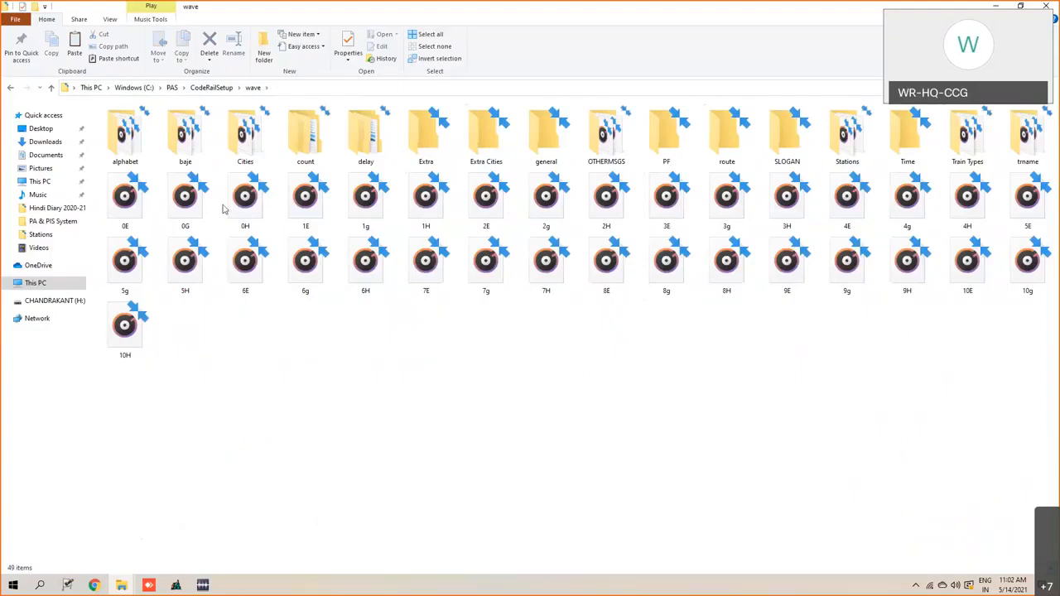
pyautogui.click(203, 585)
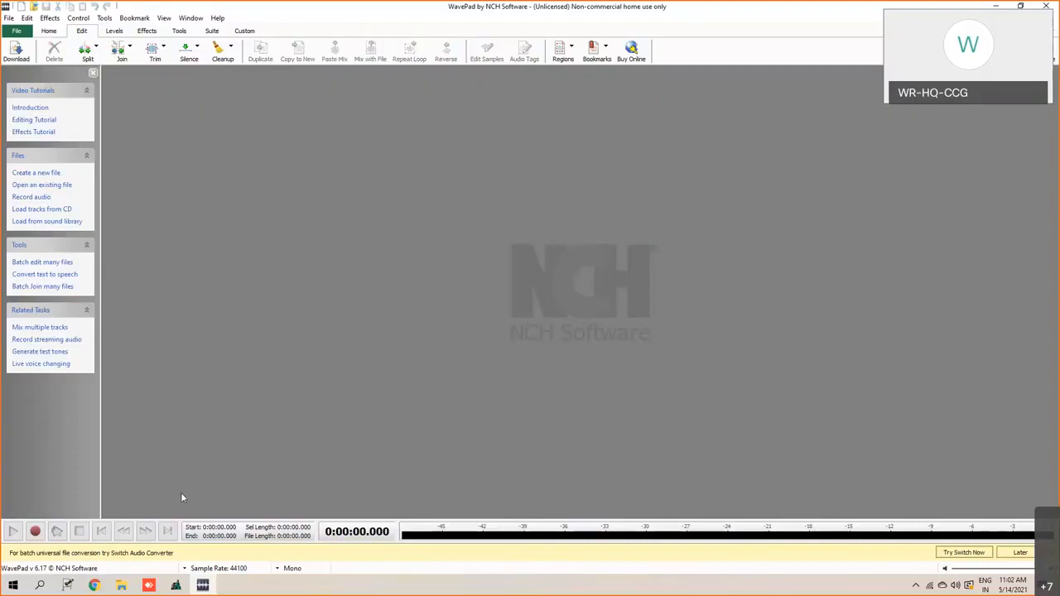
pyautogui.moveTo(121, 586)
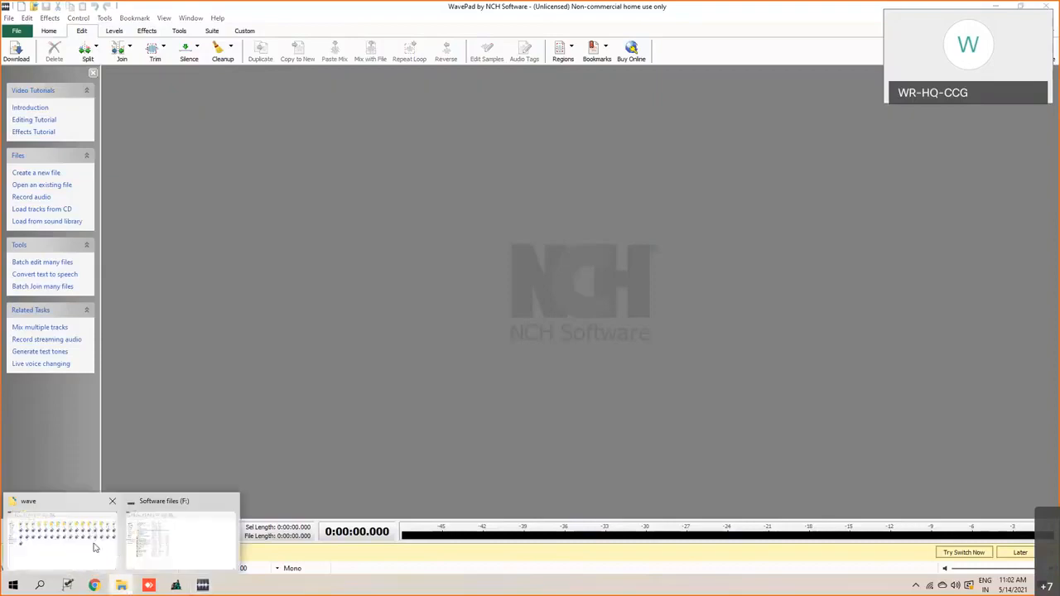
pyautogui.click(93, 548)
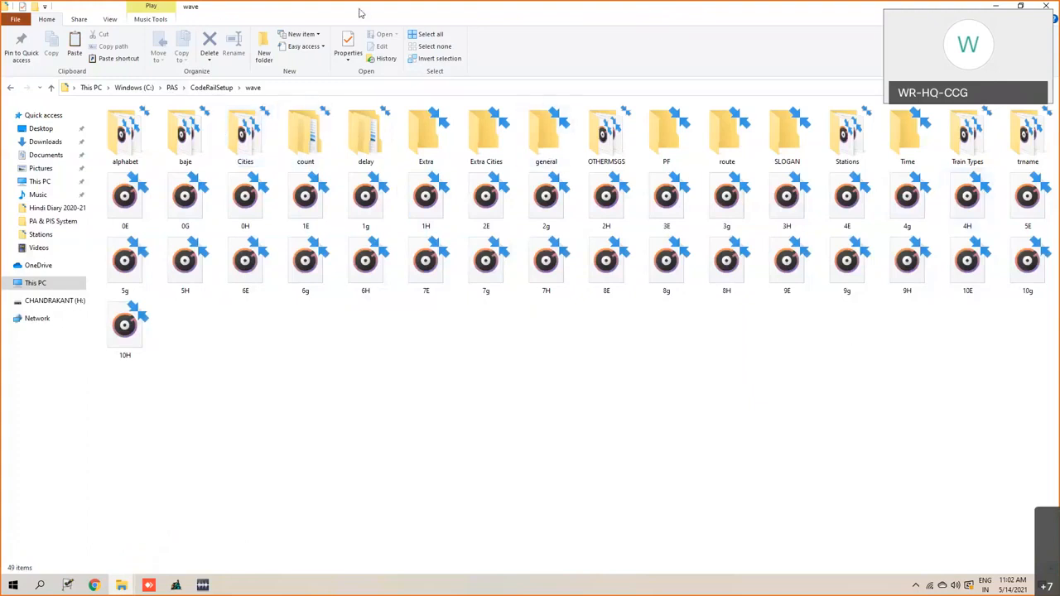
# - Open the trname folder inside wave and display its files as icons to examine the train-name recordings
pyautogui.doubleClick(1028, 149)
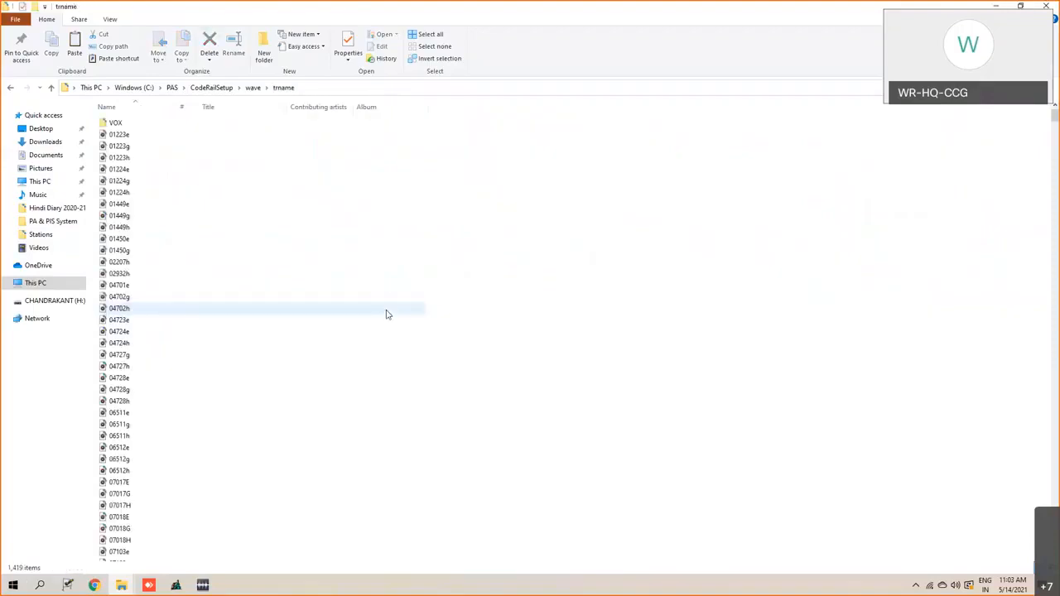
pyautogui.rightClick(542, 236)
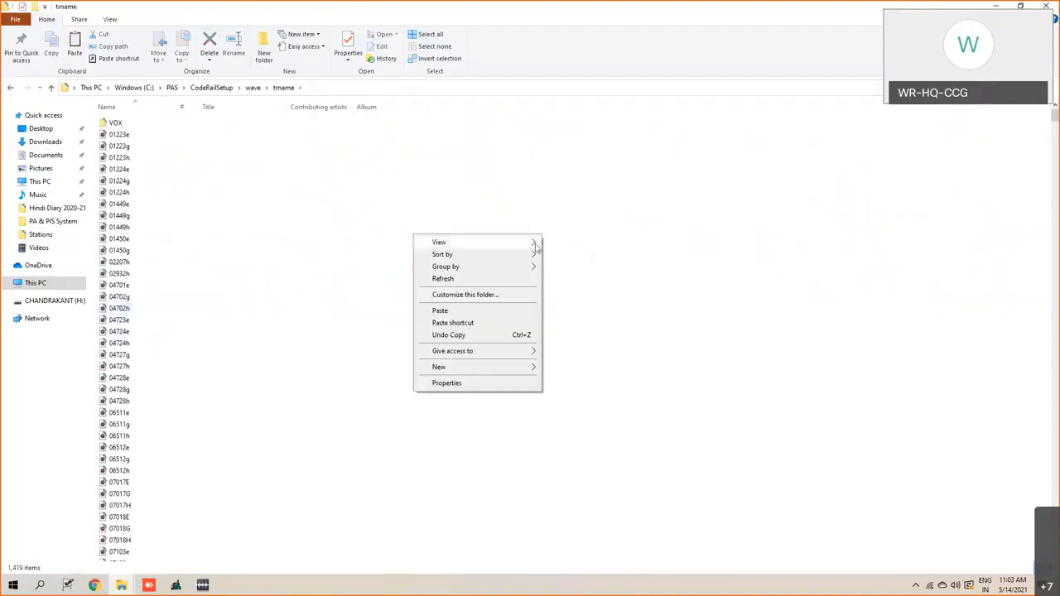
pyautogui.click(553, 255)
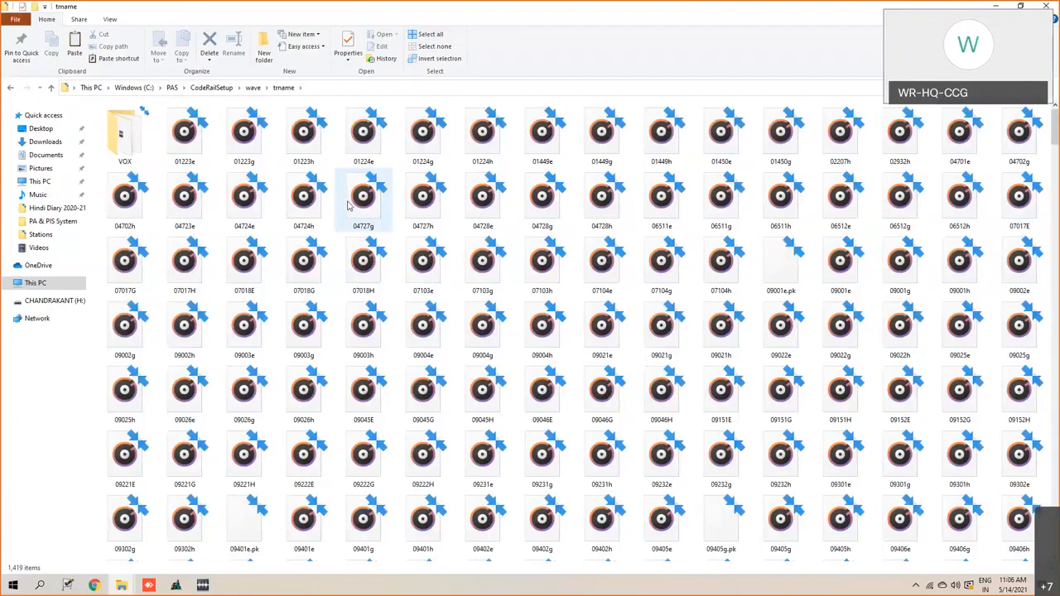
# - Open the Train Types folder inside wave, show its recordings as icons to review them, then return to wave
pyautogui.click(253, 87)
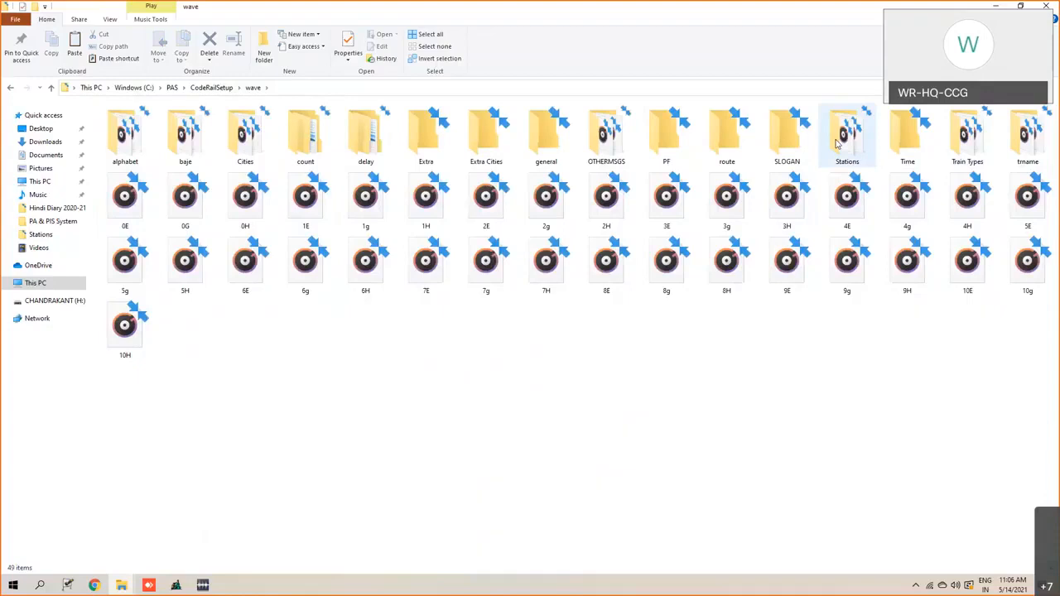
pyautogui.doubleClick(965, 136)
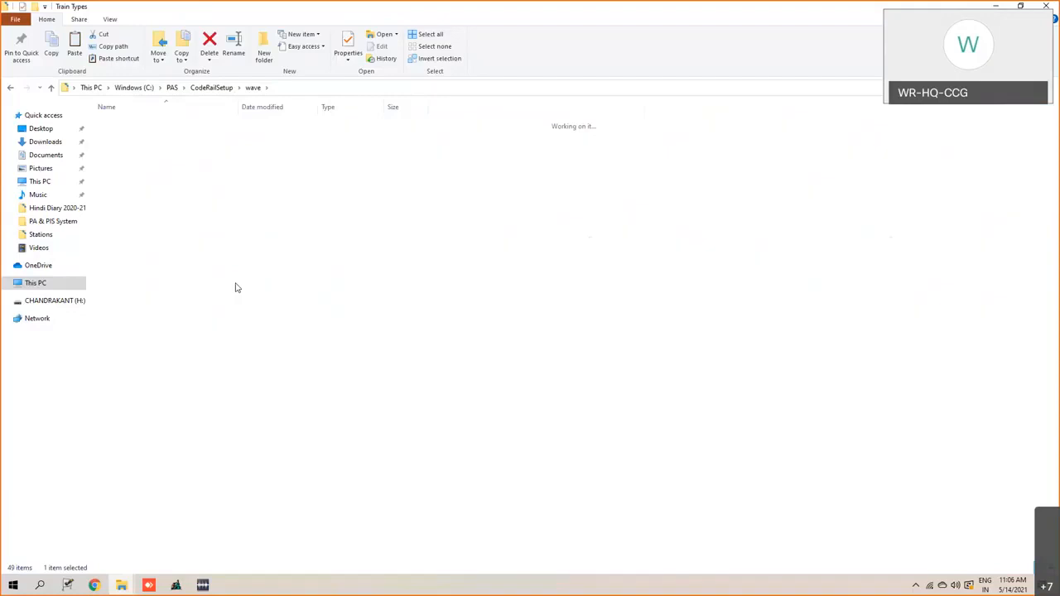
pyautogui.rightClick(147, 405)
pyautogui.moveTo(138, 425)
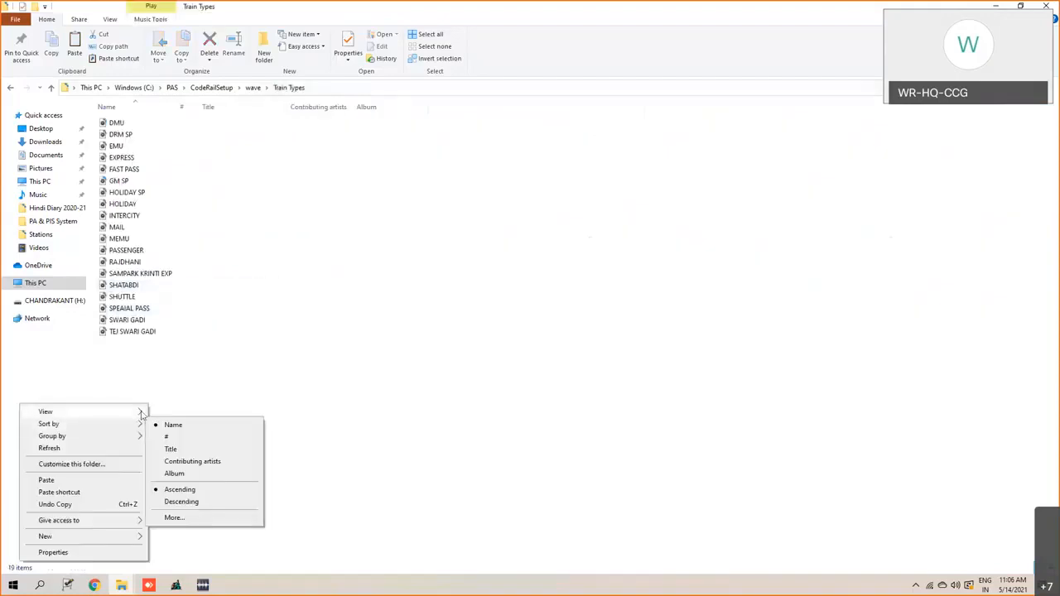
pyautogui.click(157, 424)
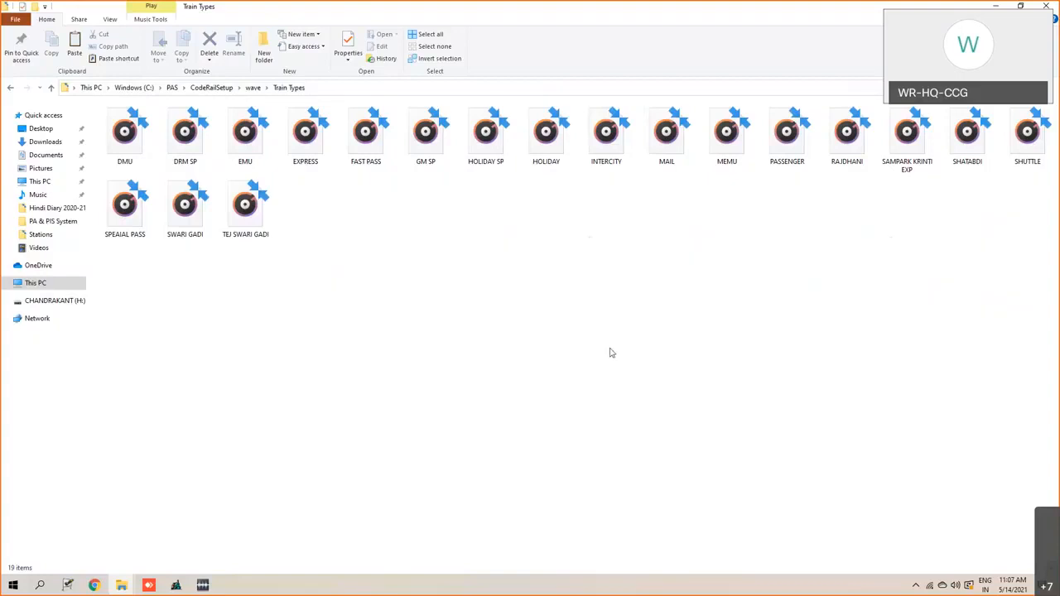
pyautogui.click(254, 89)
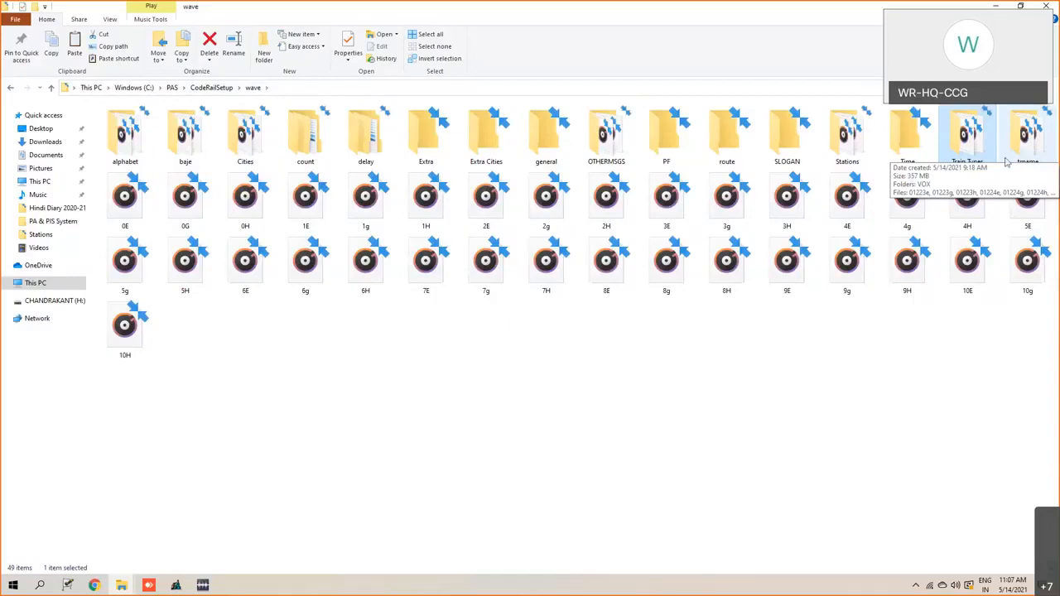
# - Switch to WavePad, start a Batch Join and move its dialog clear of the middle of the workspace
pyautogui.click(203, 586)
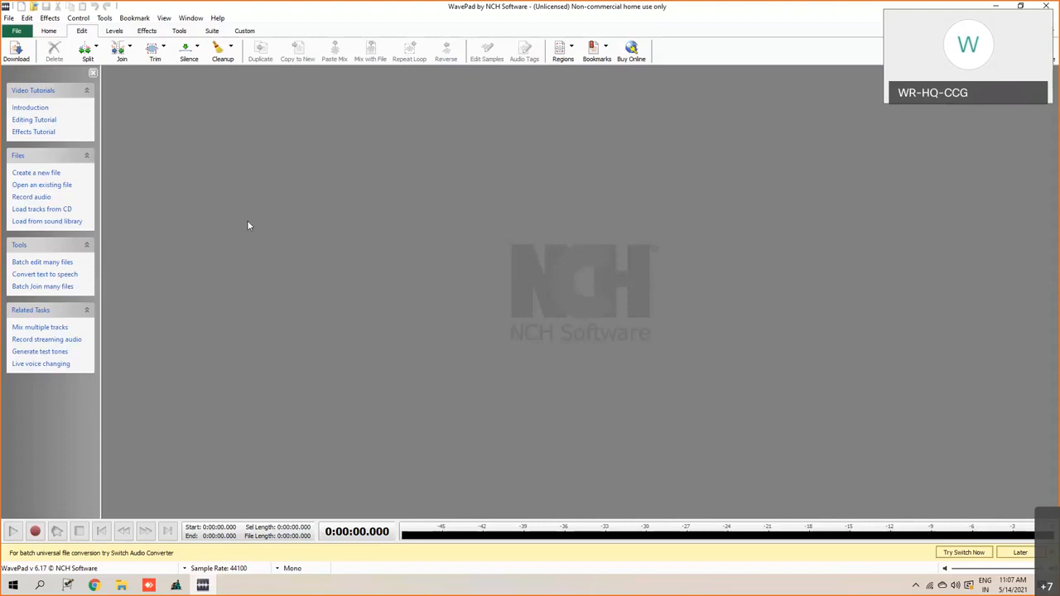
pyautogui.click(129, 47)
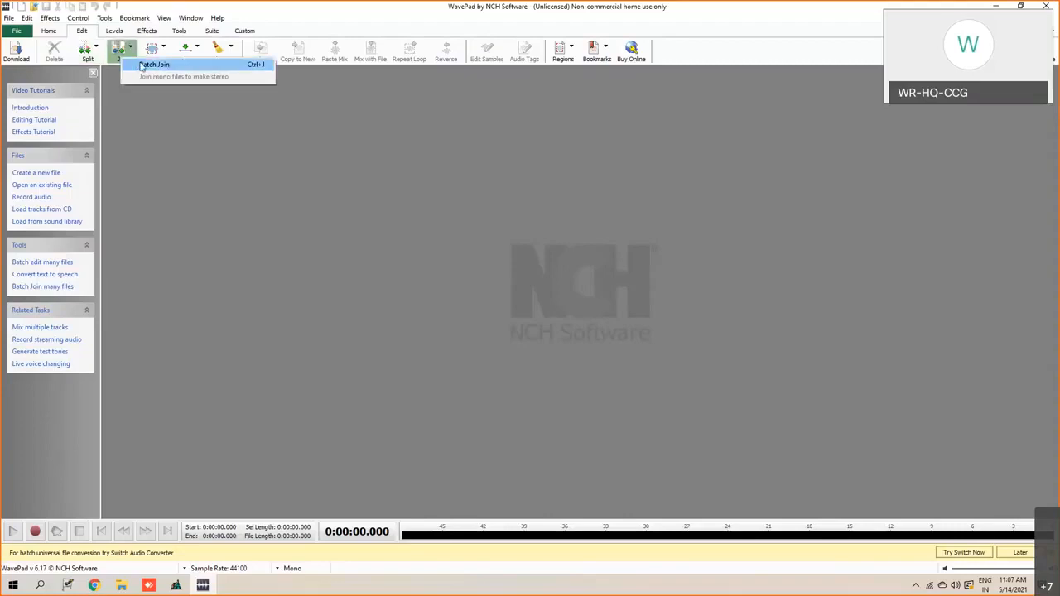
pyautogui.click(142, 65)
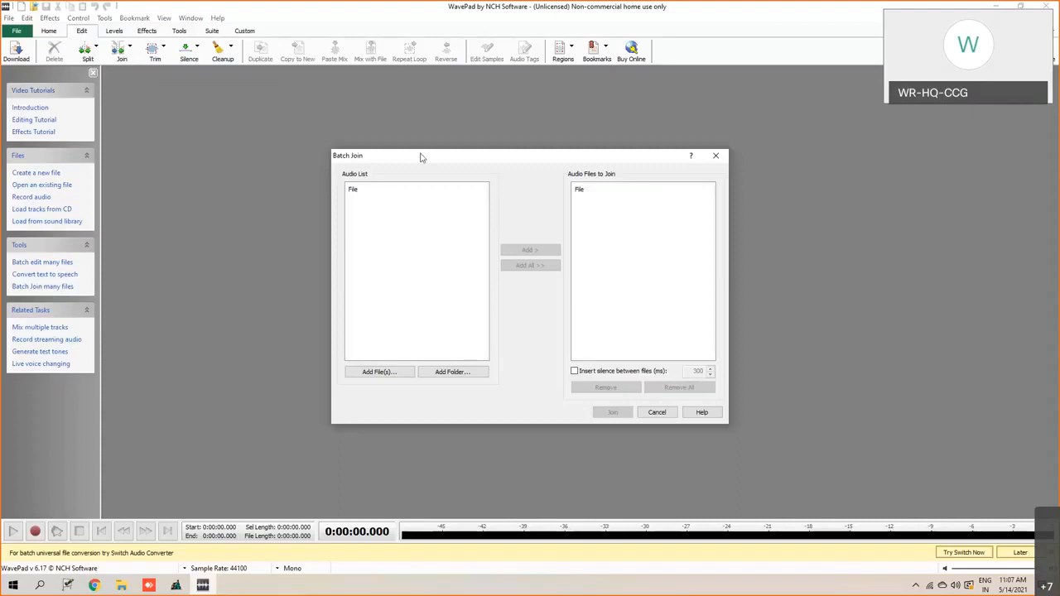
pyautogui.moveTo(389, 155); pyautogui.dragTo(234, 123)
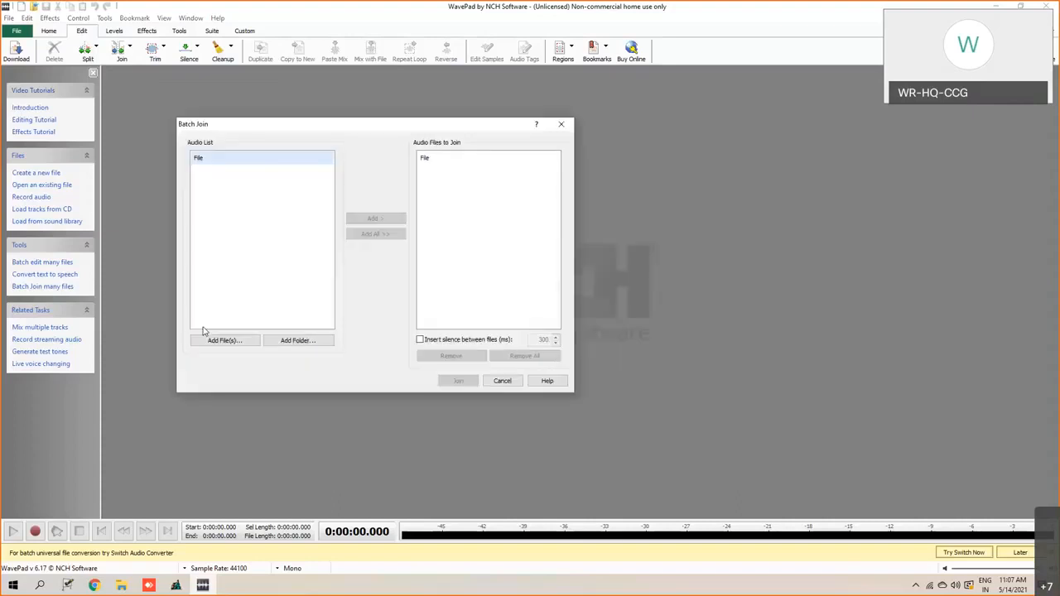
# - Start adding audio files to the batch and browse to the C:\PAS\CodeRailSetup\wave folder
pyautogui.click(221, 342)
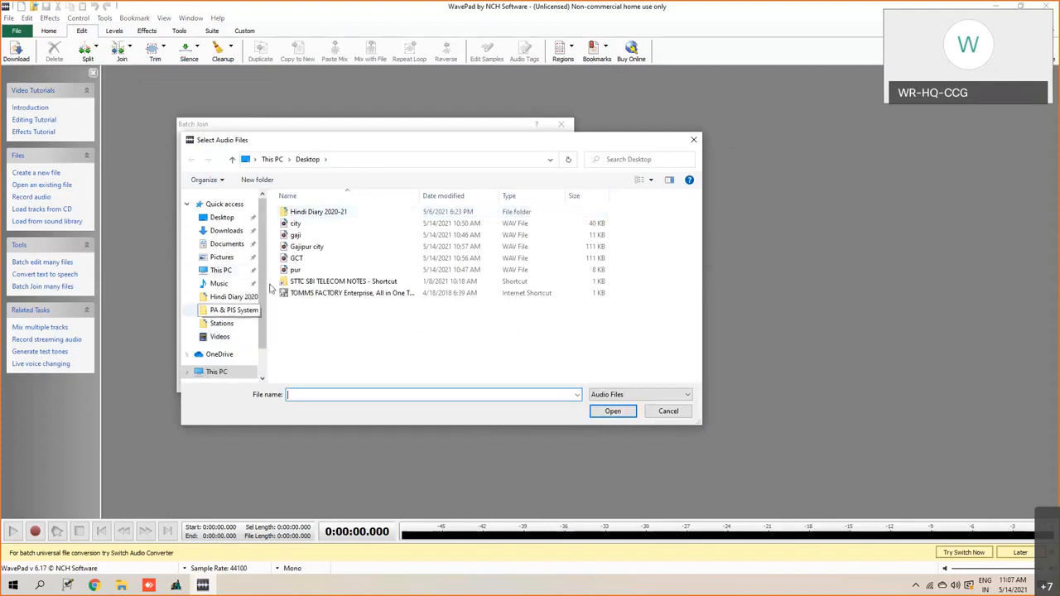
pyautogui.scroll(-1, 253, 311)
pyautogui.scroll(1, 253, 319)
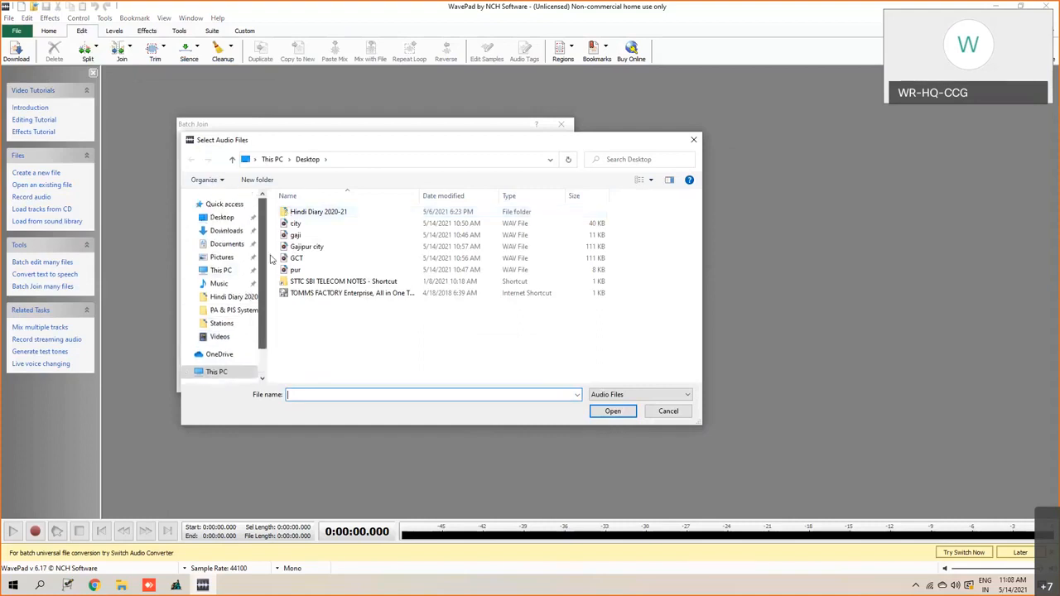
pyautogui.click(215, 372)
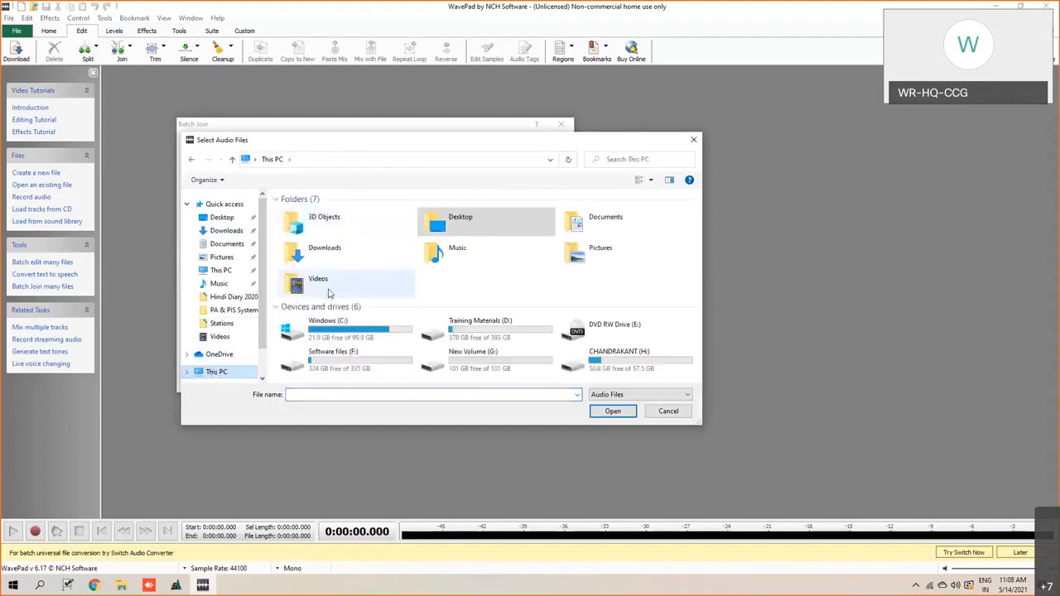
pyautogui.doubleClick(327, 332)
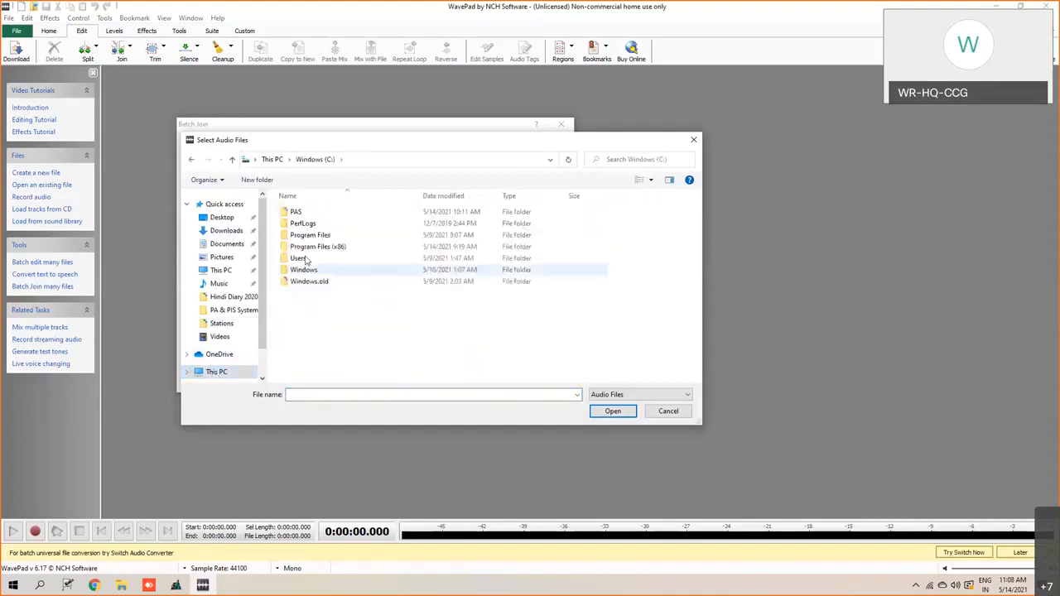
pyautogui.doubleClick(304, 213)
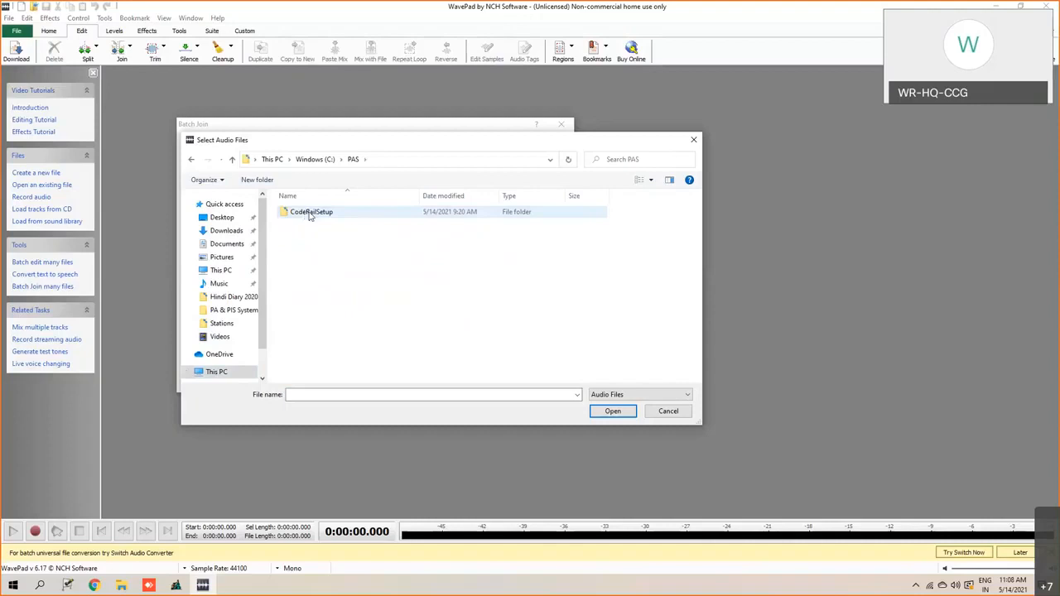
pyautogui.doubleClick(309, 213)
pyautogui.click(302, 224)
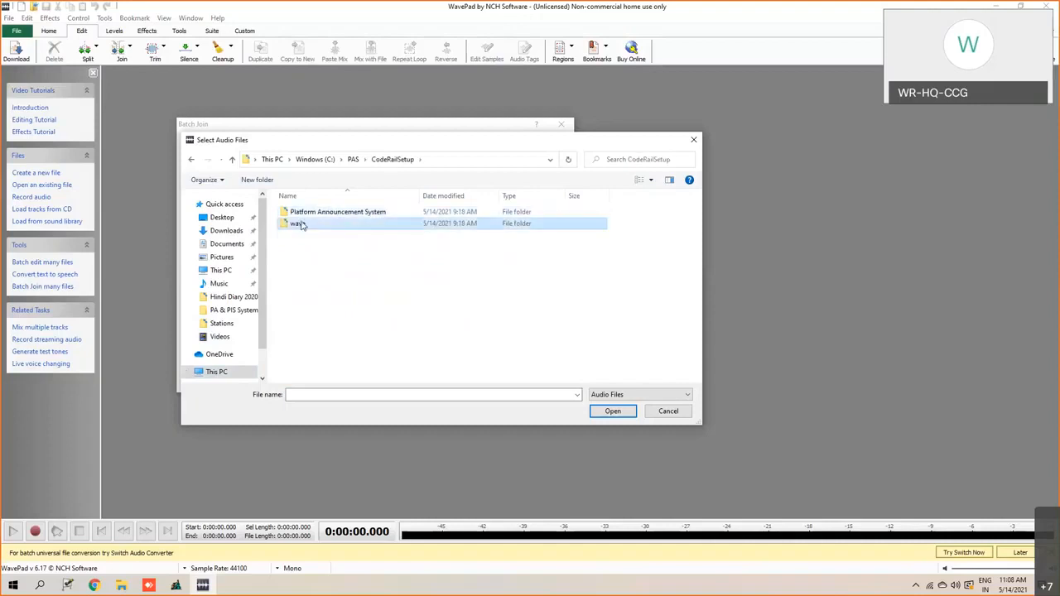
pyautogui.doubleClick(302, 225)
# - Add the number recordings 1E, 2E and 3E from the wave folder to the Batch Join audio list
pyautogui.scroll(-6, 307, 281)
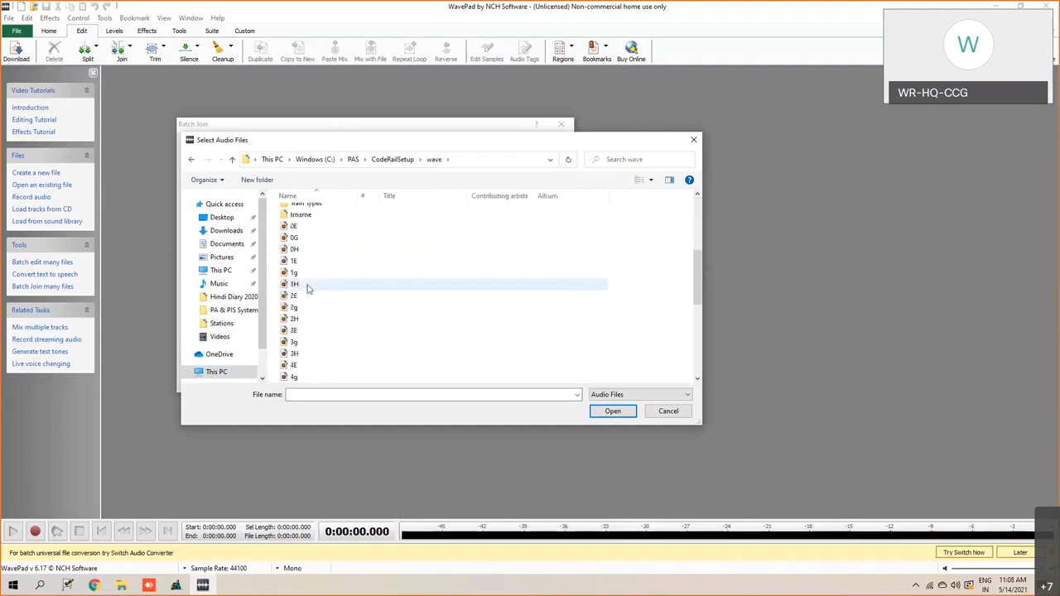
pyautogui.scroll(2, 307, 288)
pyautogui.click(300, 329)
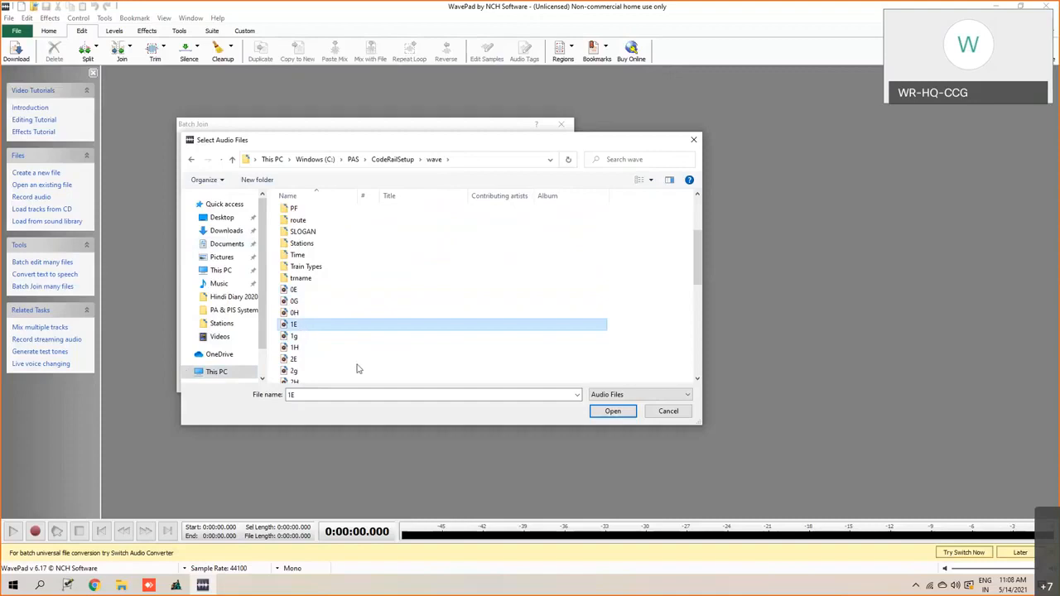
pyautogui.click(610, 411)
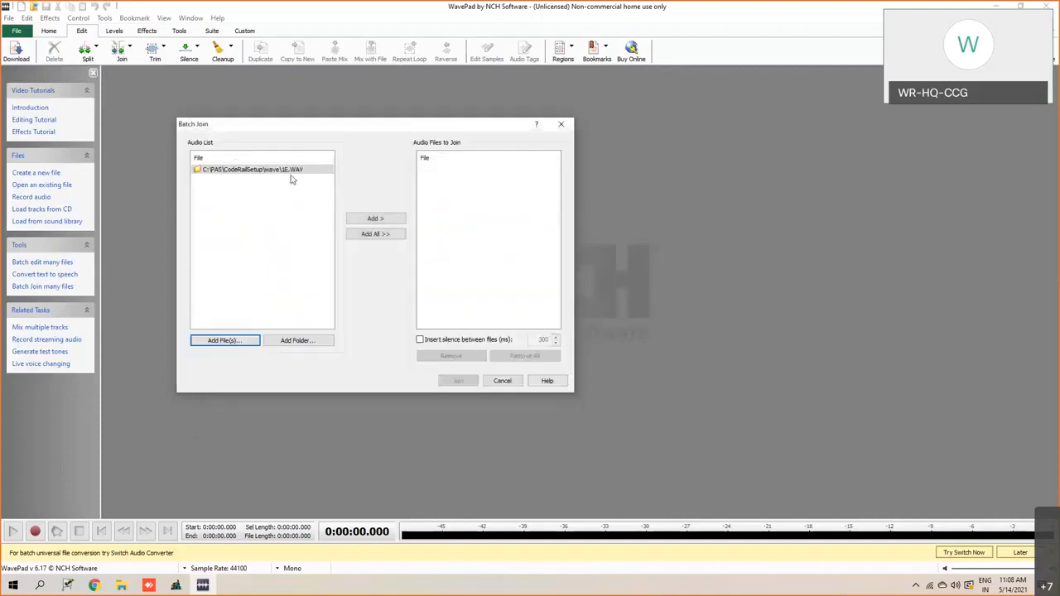
pyautogui.click(227, 340)
pyautogui.scroll(-6, 335, 356)
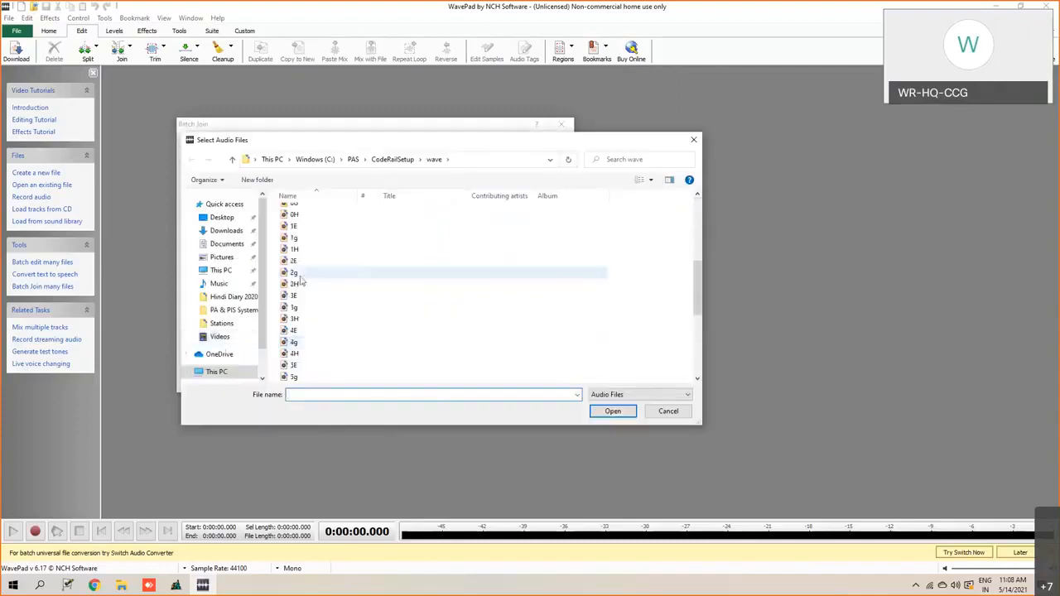
pyautogui.click(297, 261)
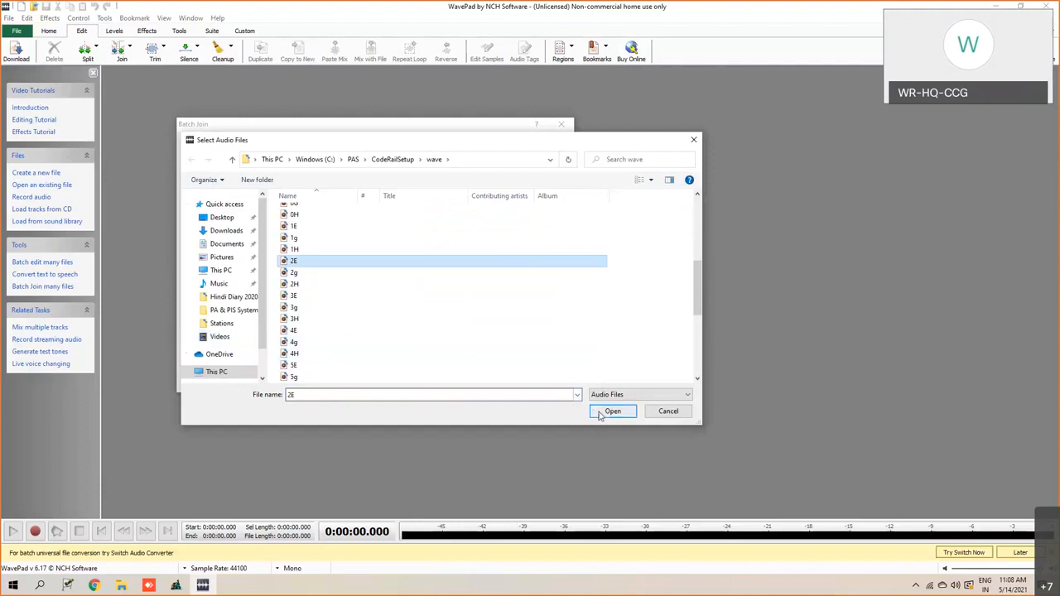
pyautogui.click(613, 412)
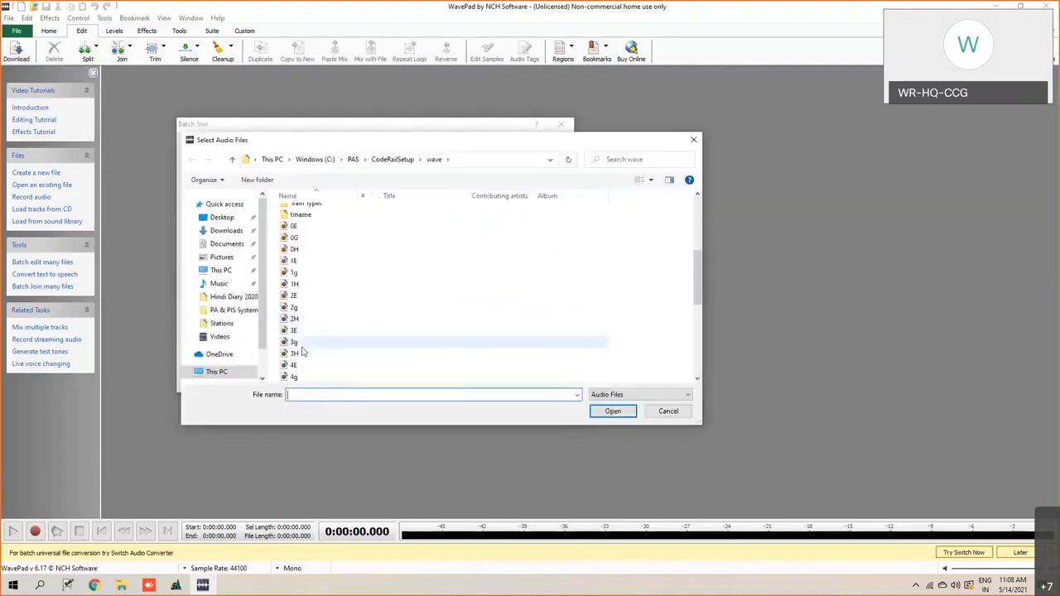
pyautogui.click(302, 334)
pyautogui.click(613, 411)
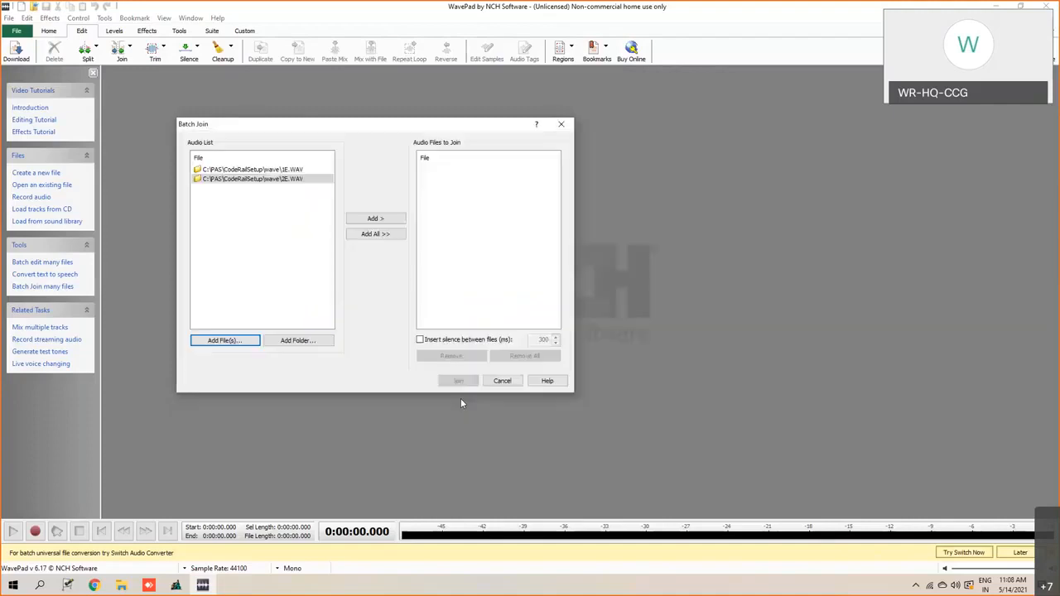
# - Add the number recordings 4E and 5E from the wave folder to the Batch Join audio list
pyautogui.click(246, 344)
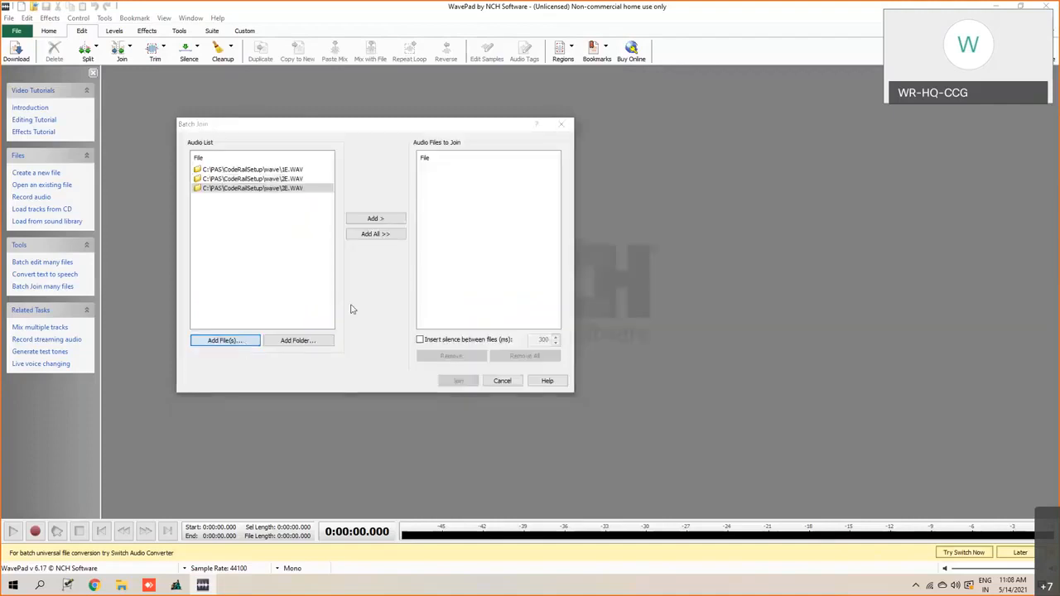
pyautogui.scroll(-3, 332, 340)
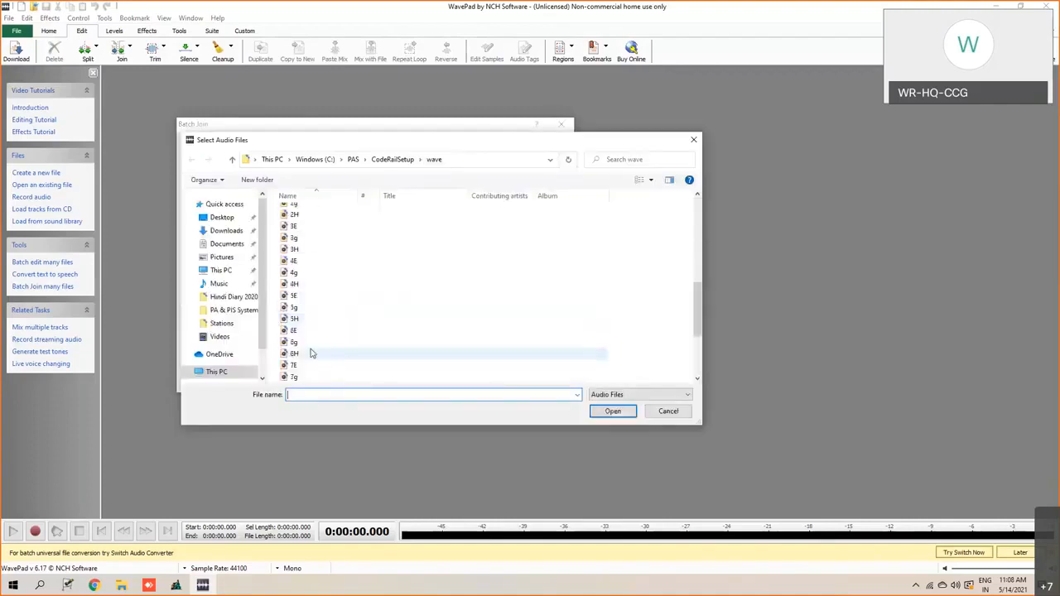
pyautogui.click(295, 261)
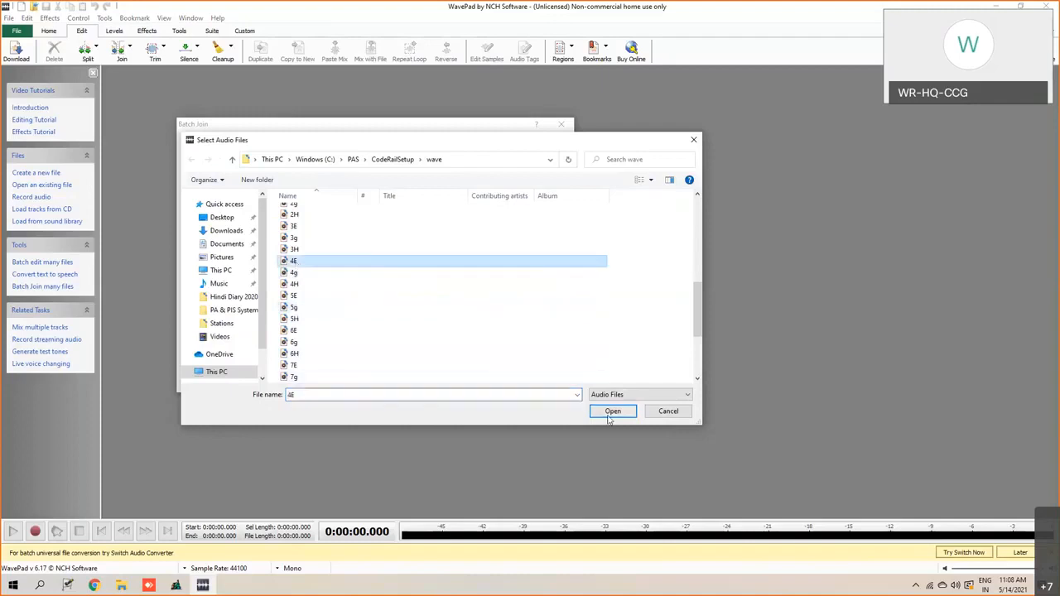
pyautogui.click(610, 415)
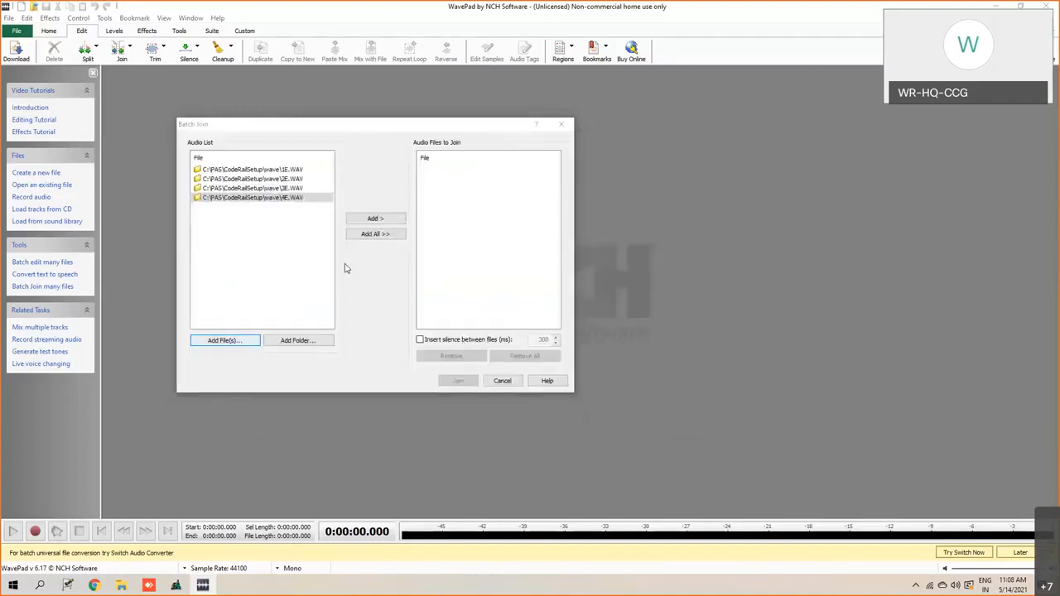
pyautogui.press('Return')
pyautogui.scroll(-3, 327, 319)
pyautogui.click(303, 331)
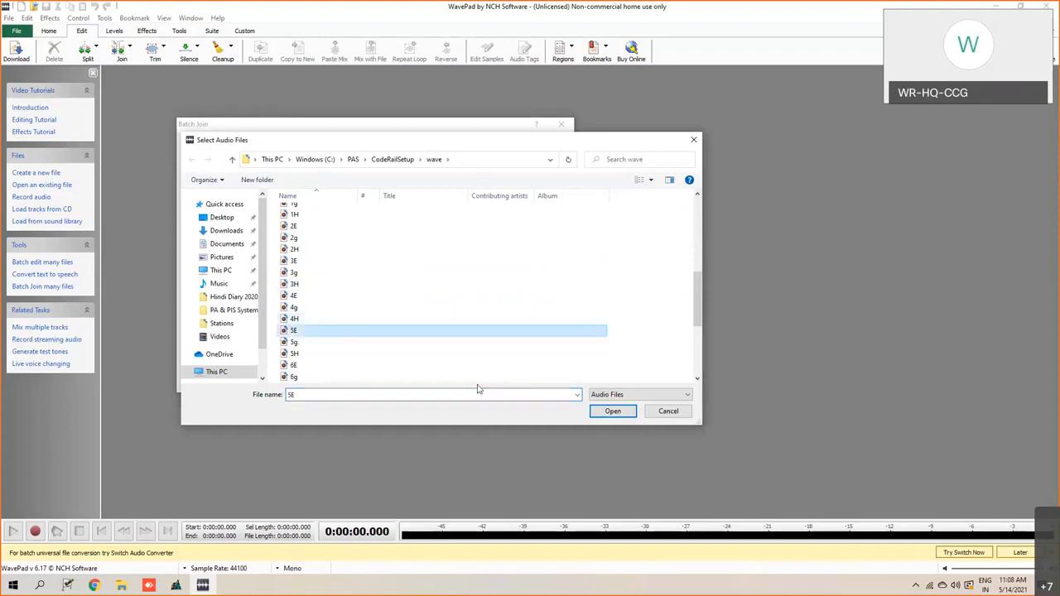
pyautogui.click(613, 412)
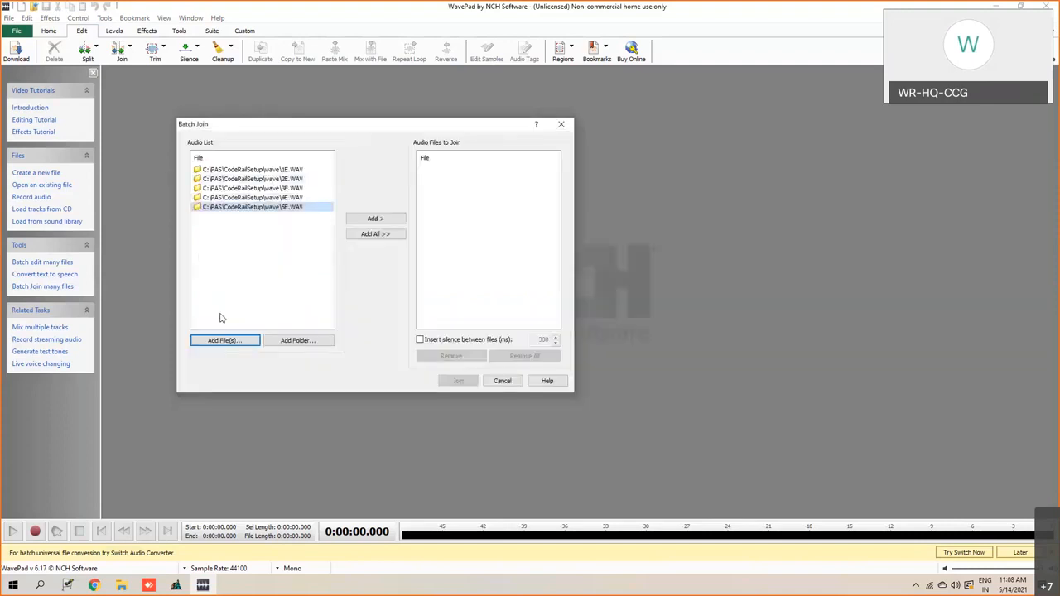
# - Add the BDTS station recording from the wave\Stations folder to the Batch Join audio list
pyautogui.click(219, 344)
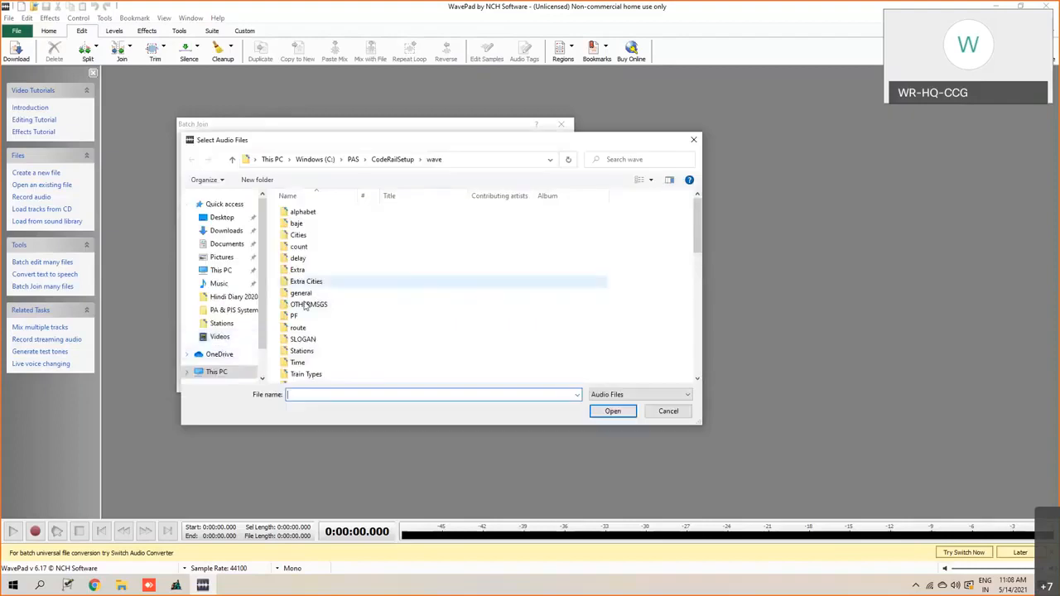
pyautogui.doubleClick(303, 352)
pyautogui.scroll(-3, 327, 298)
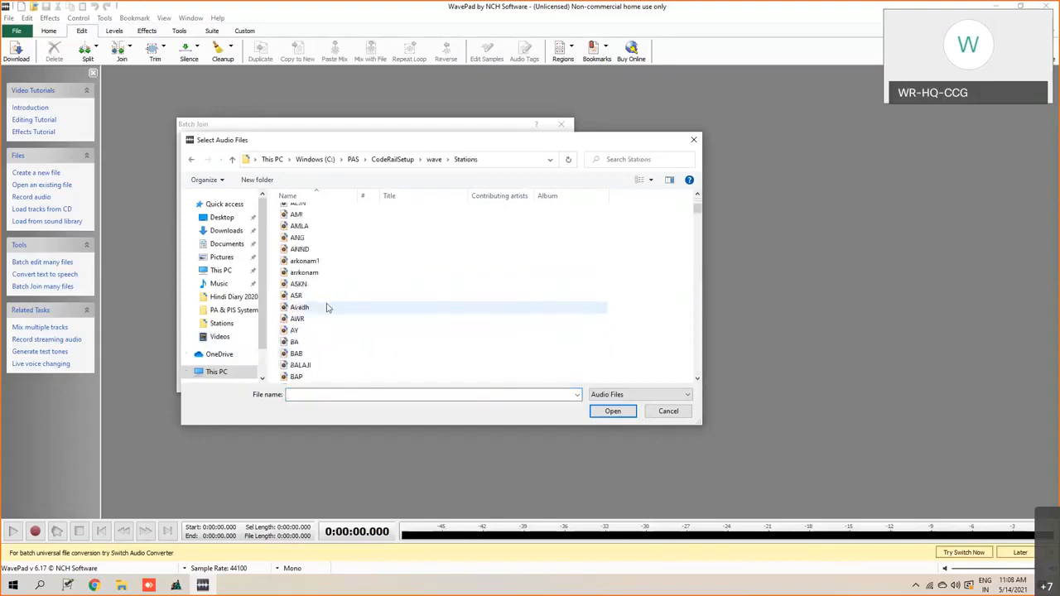
pyautogui.scroll(-4, 326, 307)
pyautogui.click(326, 307)
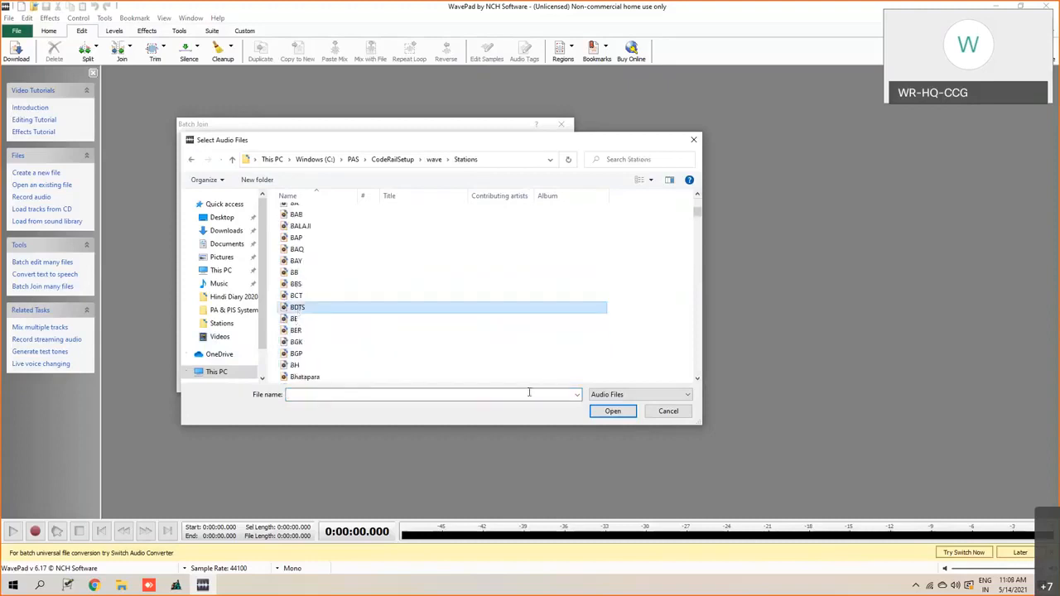
pyautogui.click(606, 415)
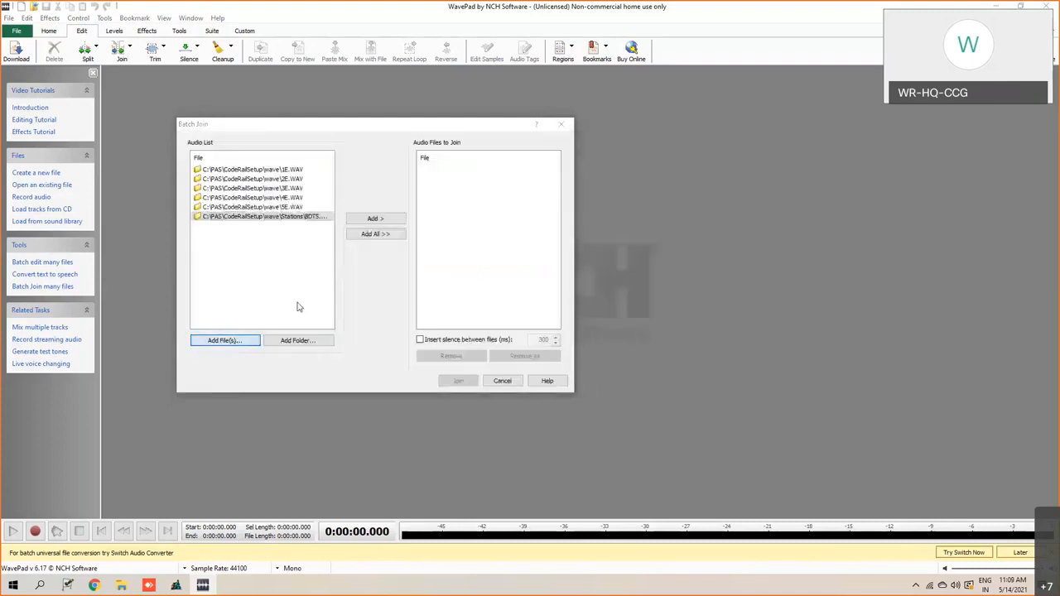
# - Find the JP station recording in the Stations folder by its file name and add it to the audio list
pyautogui.press('Return')
pyautogui.scroll(-6, 365, 348)
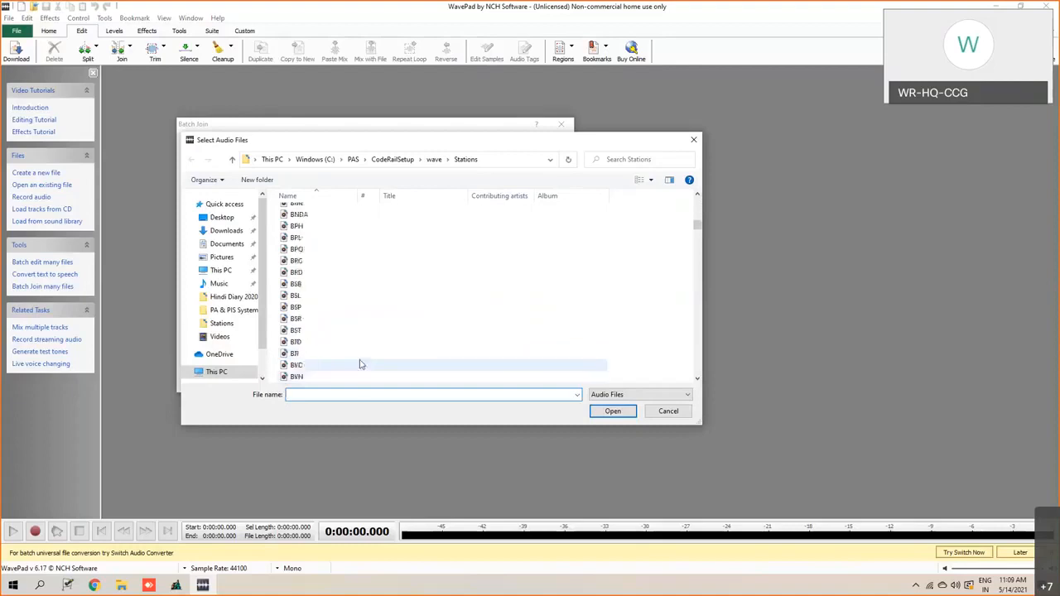
pyautogui.scroll(-5, 360, 365)
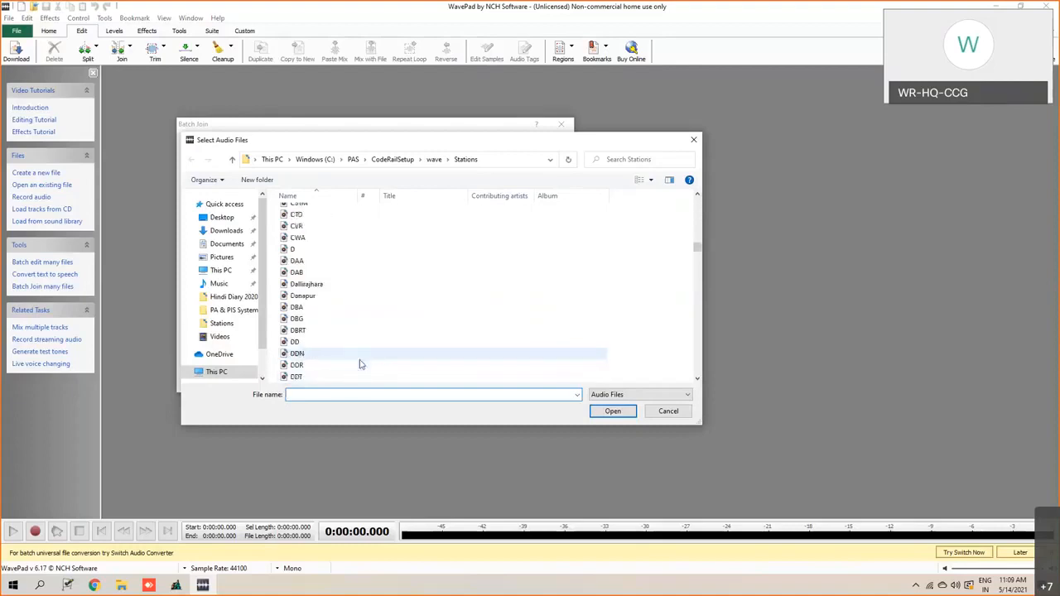
pyautogui.write('jp')
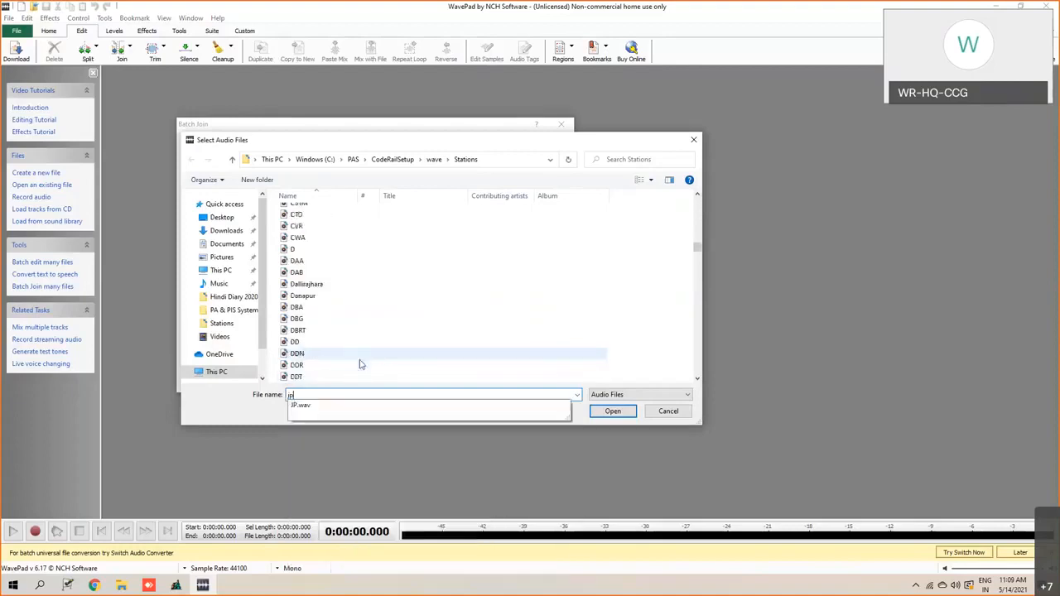
pyautogui.click(304, 408)
pyautogui.click(615, 411)
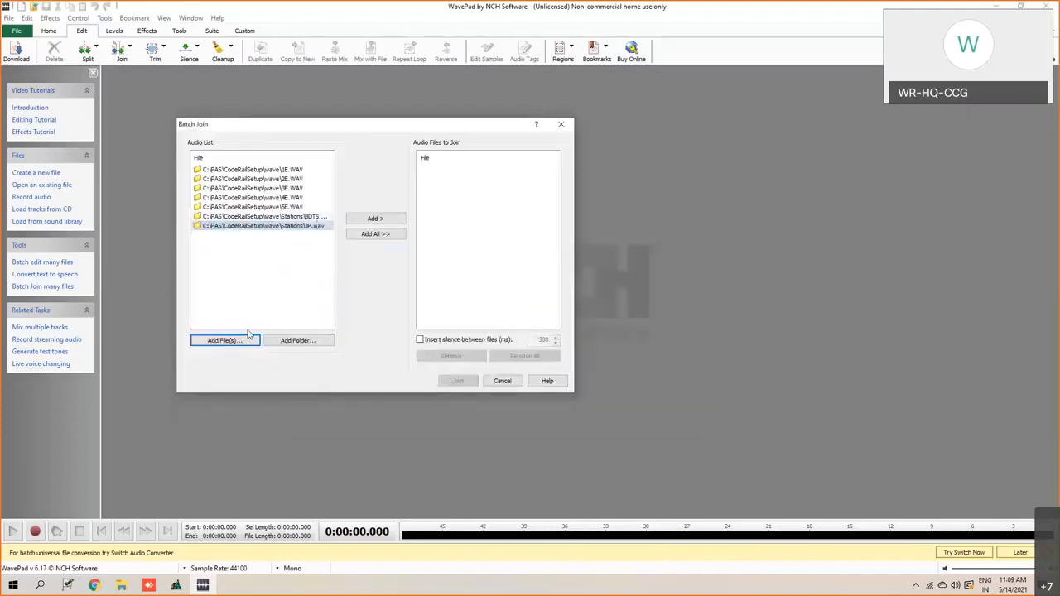
# - Add the EXPRESS recording from the wave\Train Types folder to the Batch Join audio list
pyautogui.click(242, 346)
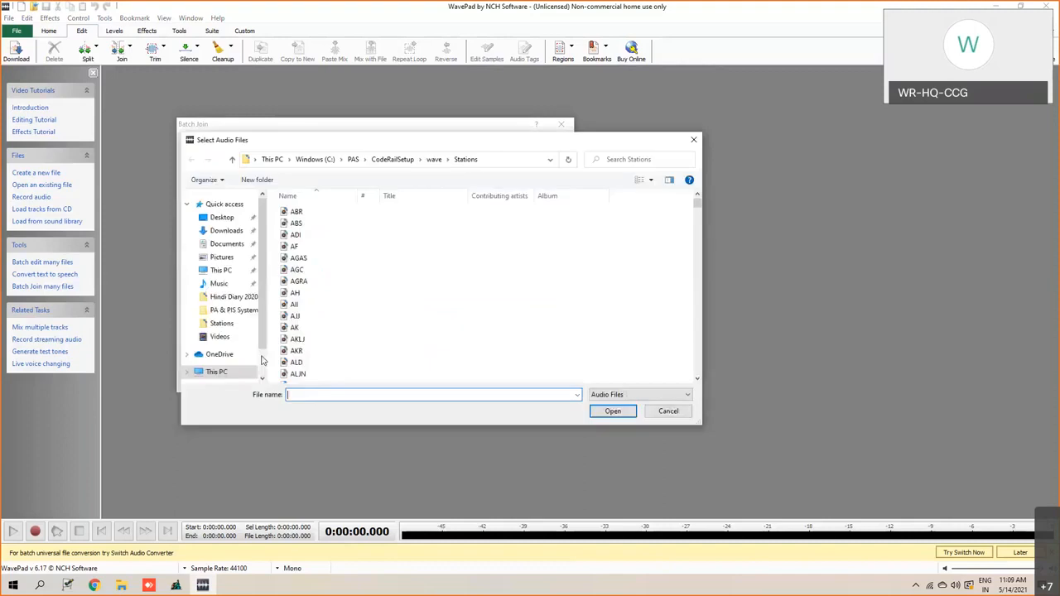
pyautogui.click(434, 159)
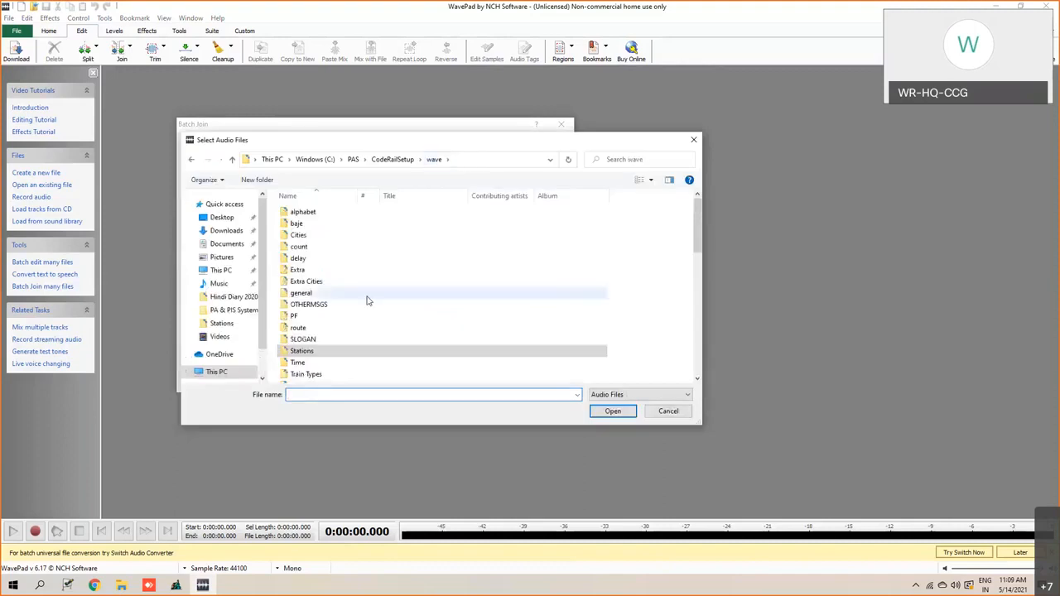
pyautogui.scroll(-3, 350, 334)
pyautogui.scroll(1, 350, 333)
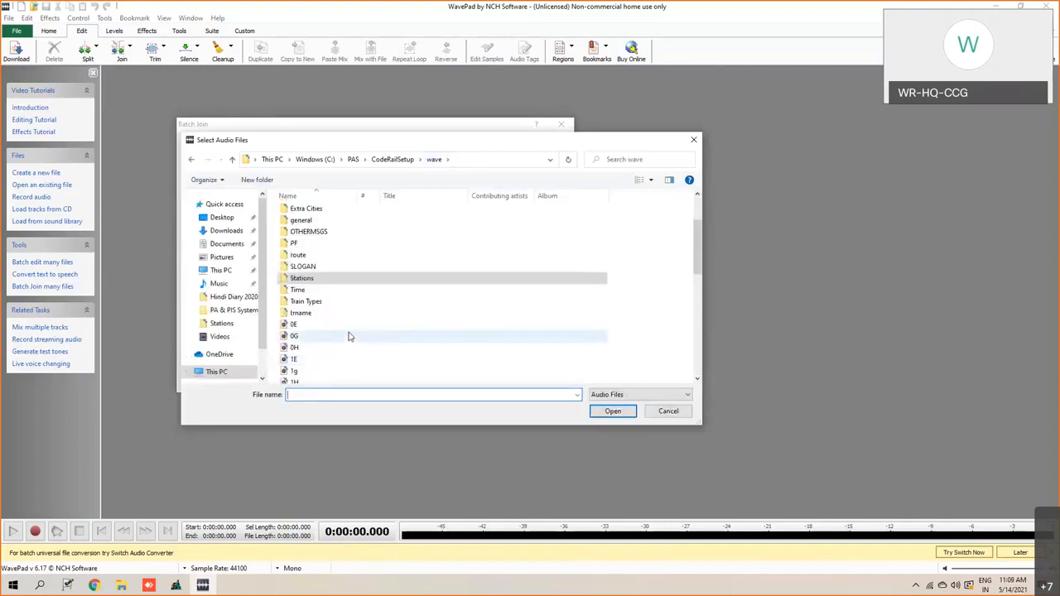
pyautogui.doubleClick(315, 303)
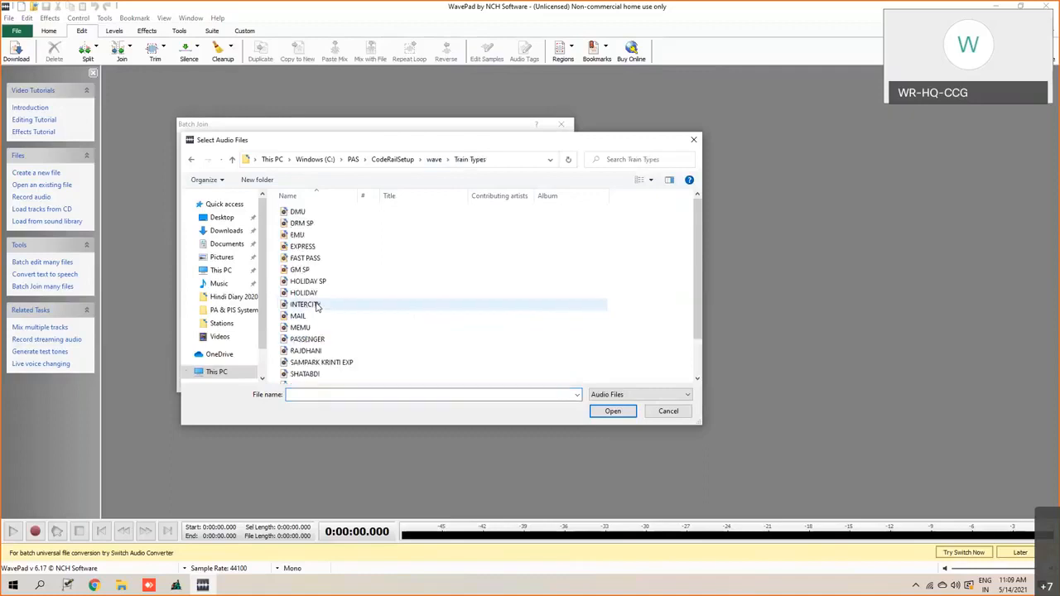
pyautogui.scroll(-5, 318, 339)
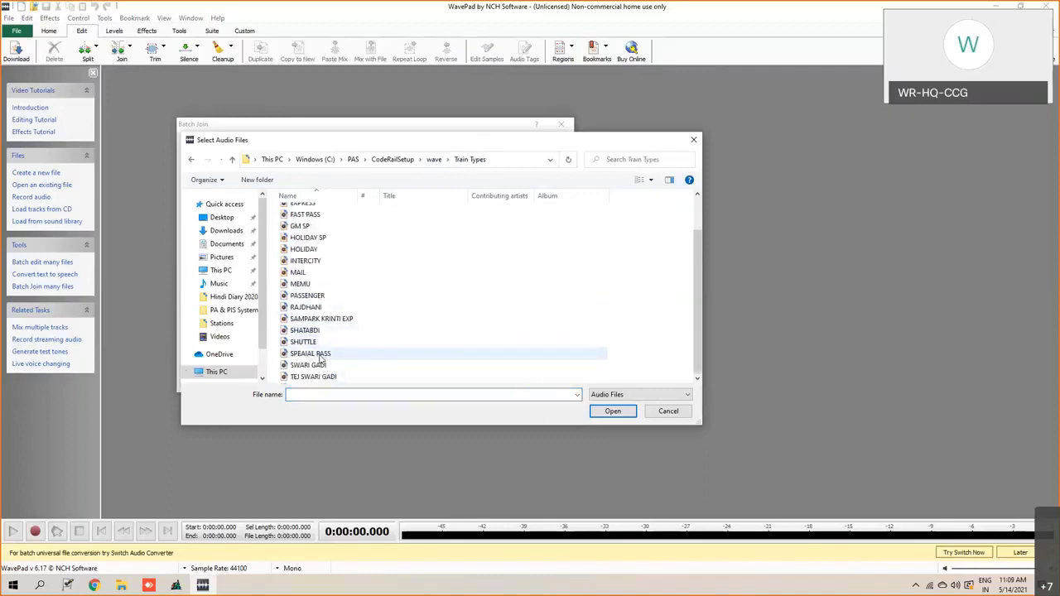
pyautogui.scroll(2, 315, 357)
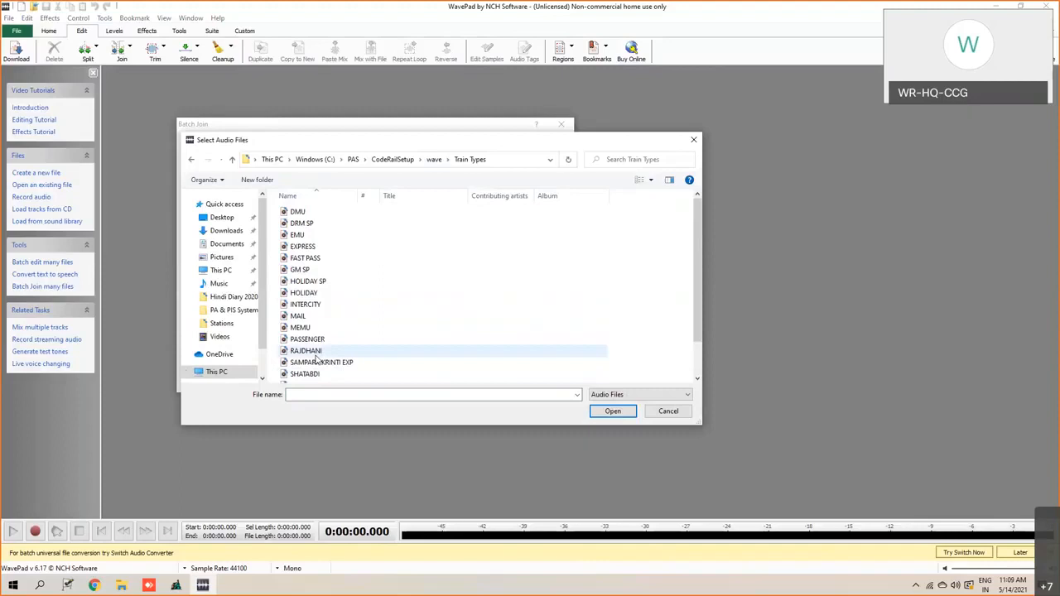
pyautogui.scroll(-2, 316, 360)
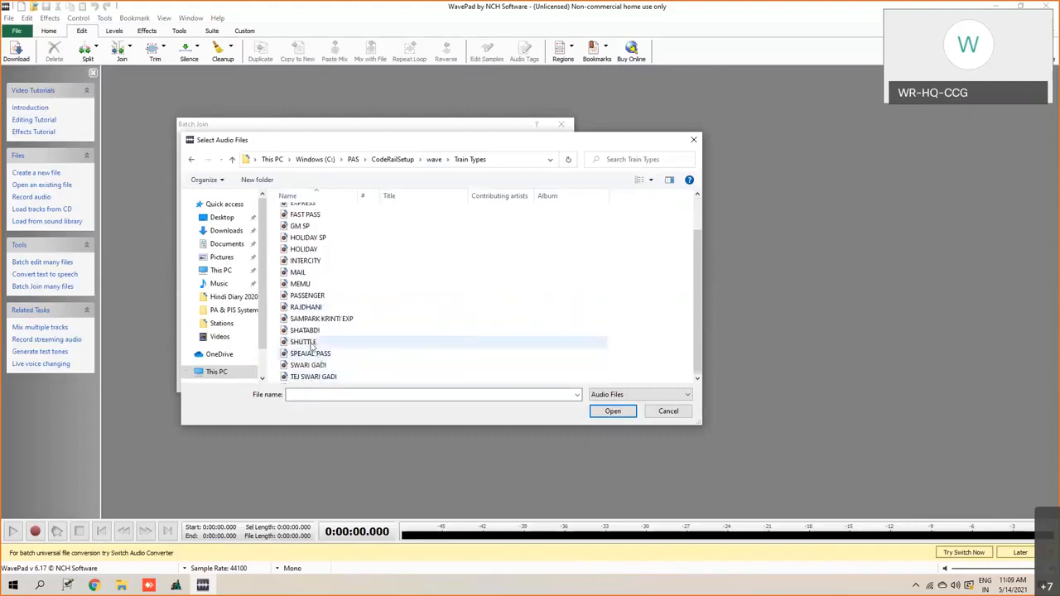
pyautogui.scroll(1, 309, 280)
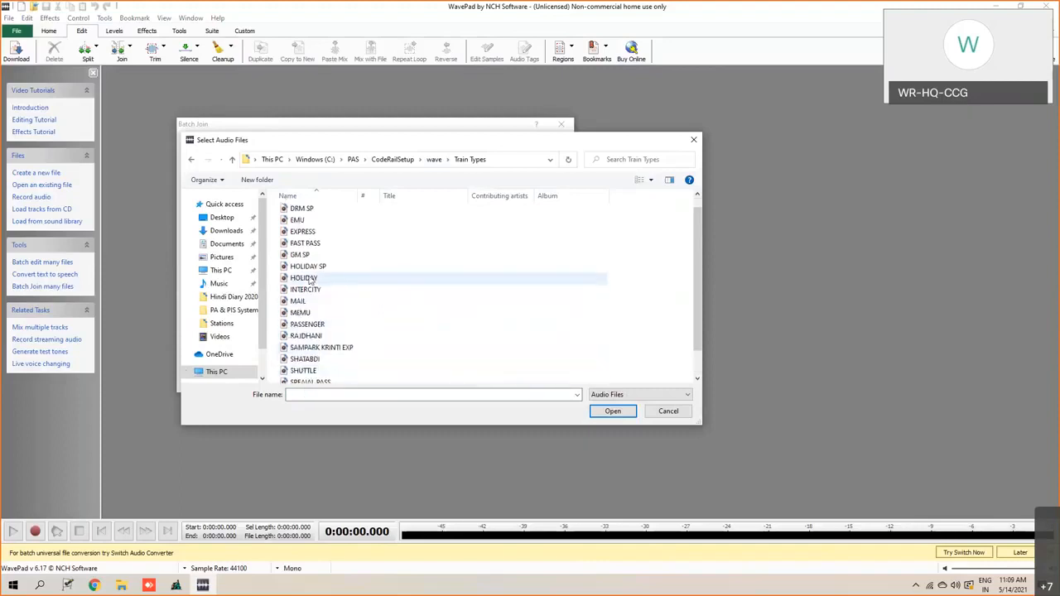
pyautogui.scroll(-1, 349, 359)
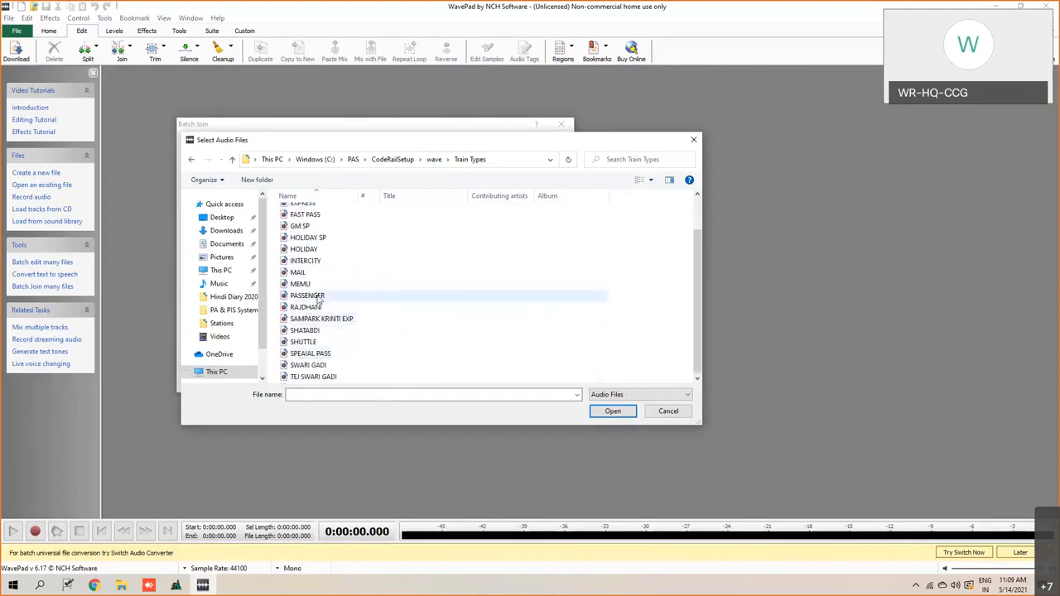
pyautogui.scroll(1, 320, 296)
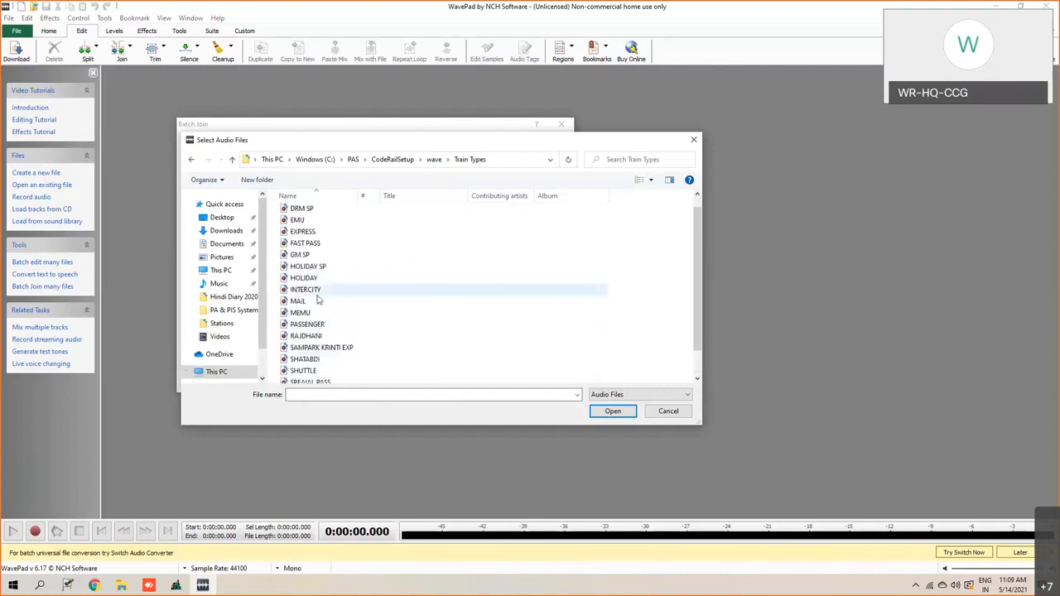
pyautogui.click(310, 234)
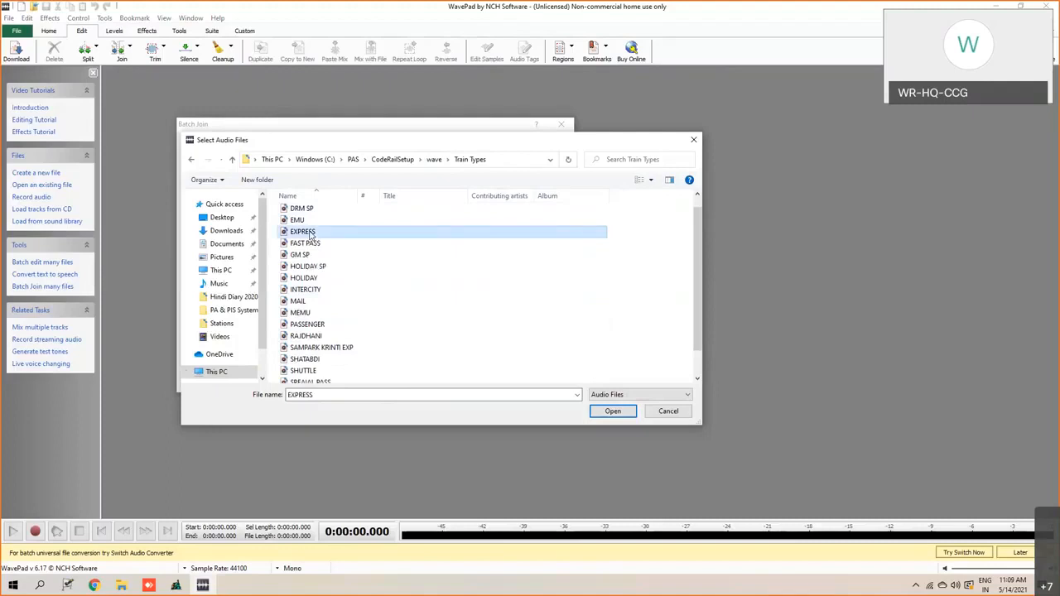
pyautogui.click(603, 410)
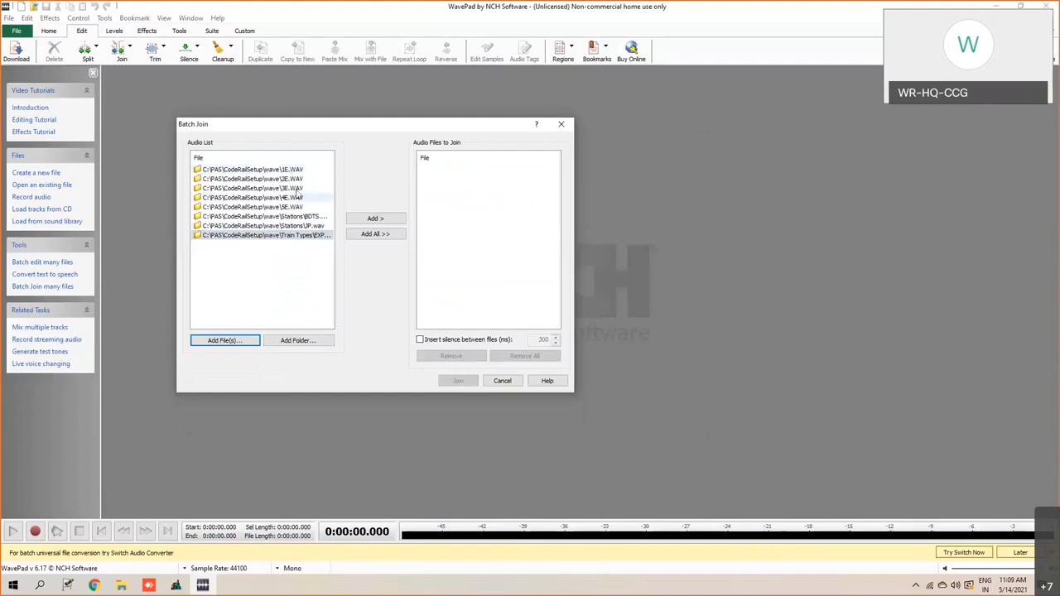
# - Join all the listed recordings in order with 80 ms of silence between files and play back the result
pyautogui.click(387, 235)
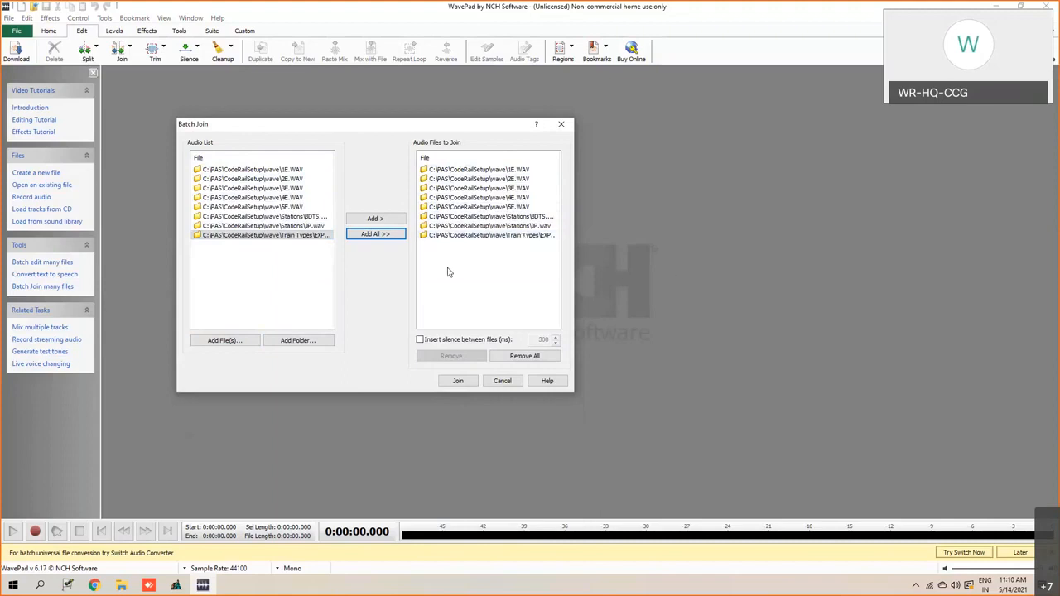
pyautogui.click(420, 341)
pyautogui.moveTo(359, 131); pyautogui.dragTo(299, 123)
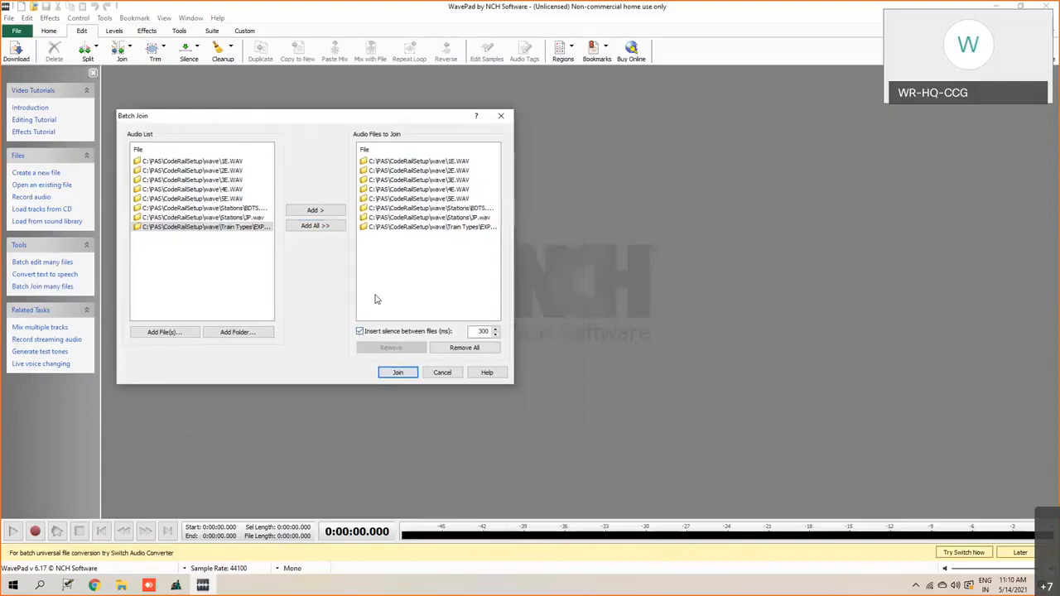
pyautogui.doubleClick(487, 333)
pyautogui.write('80')
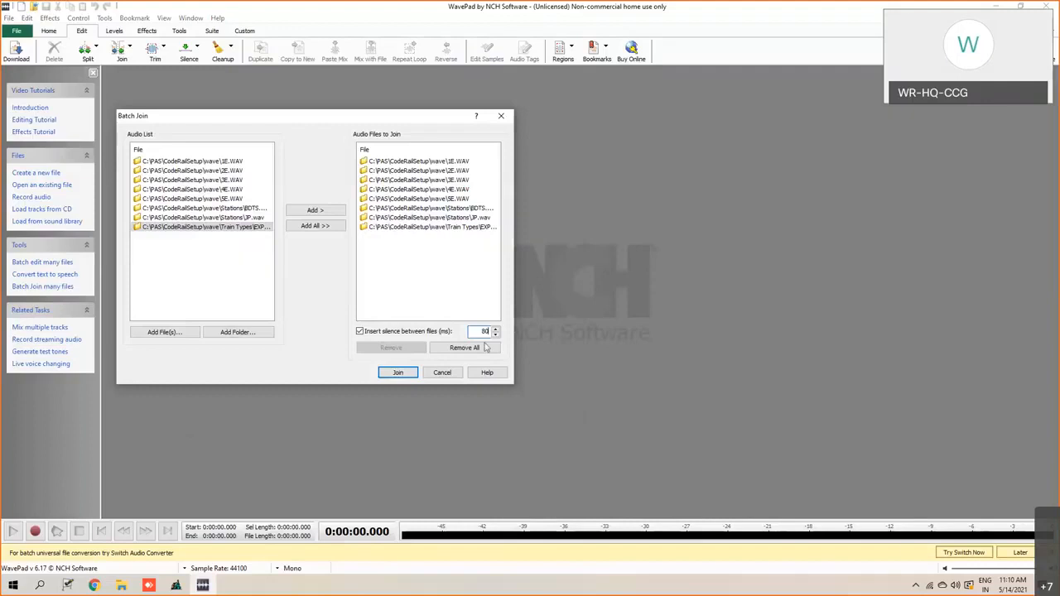
pyautogui.click(398, 374)
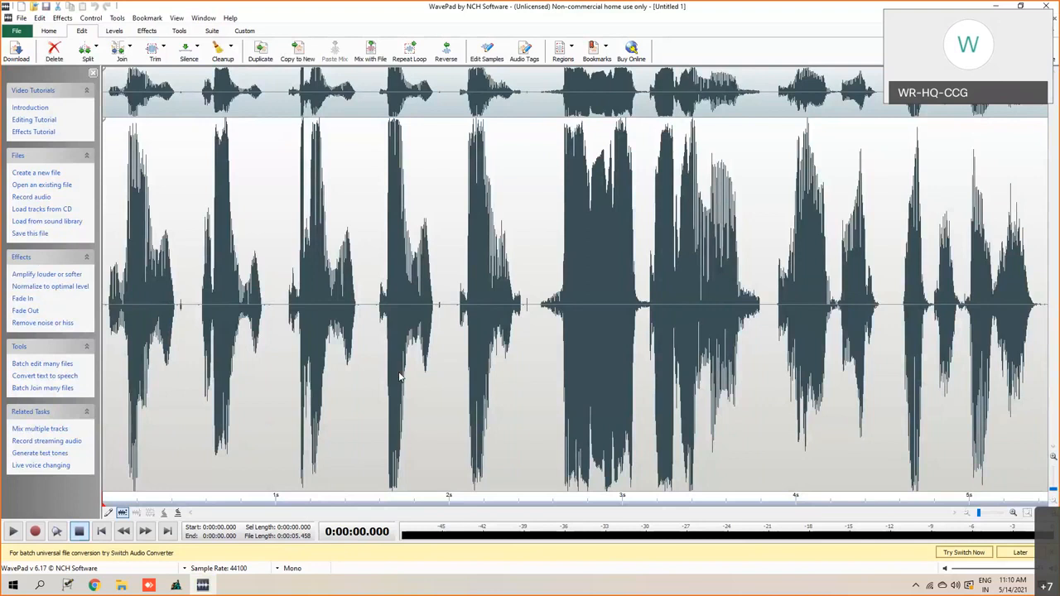
pyautogui.click(11, 531)
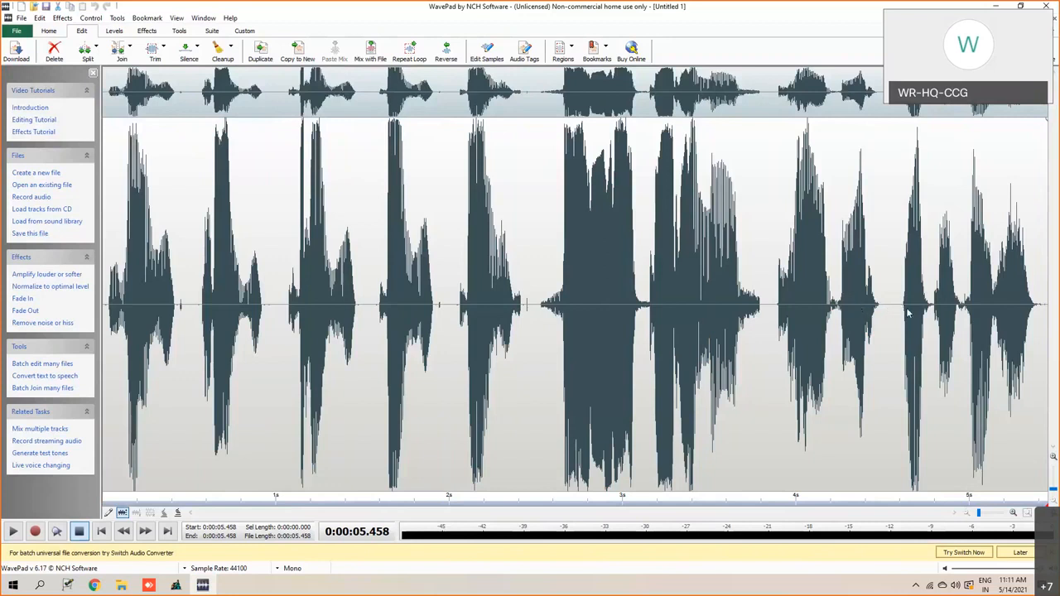
# - Examine the Insert File position options, first at about 4.530 s and again at about 0.444 s in the joined recording
pyautogui.click(889, 310)
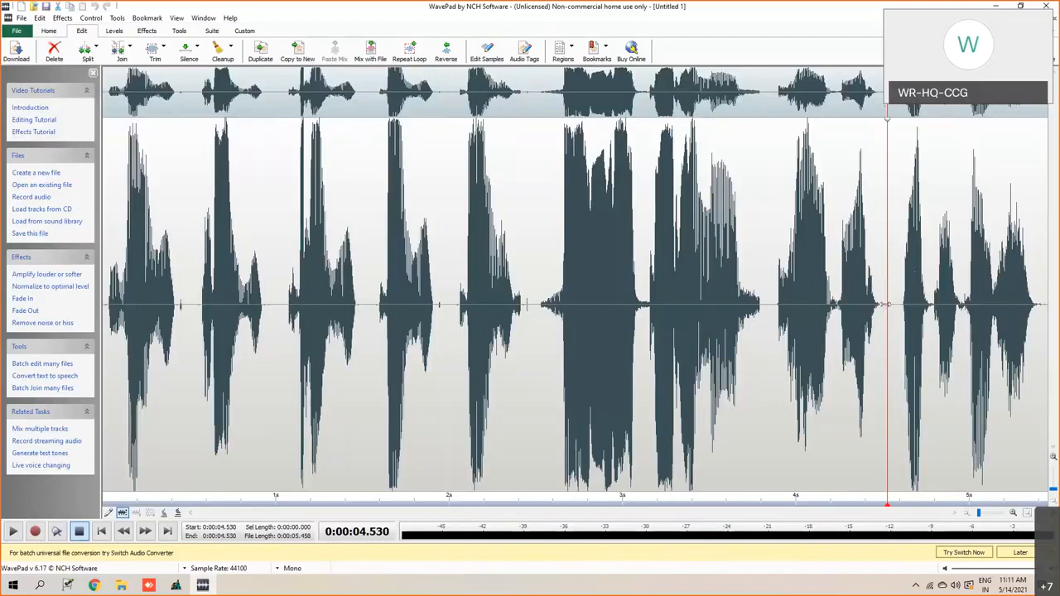
pyautogui.rightClick(887, 308)
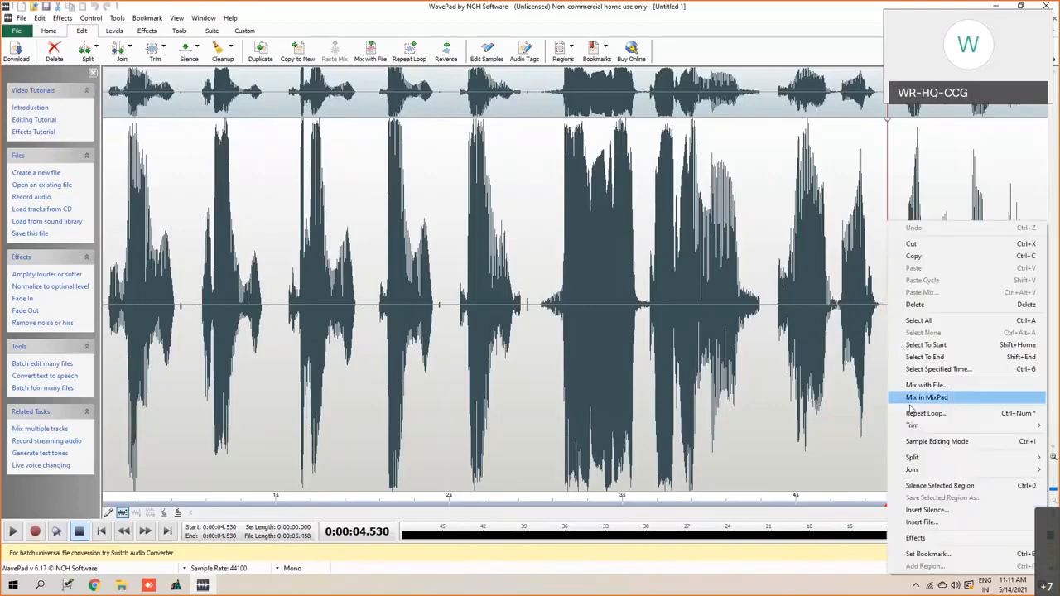
pyautogui.moveTo(914, 523)
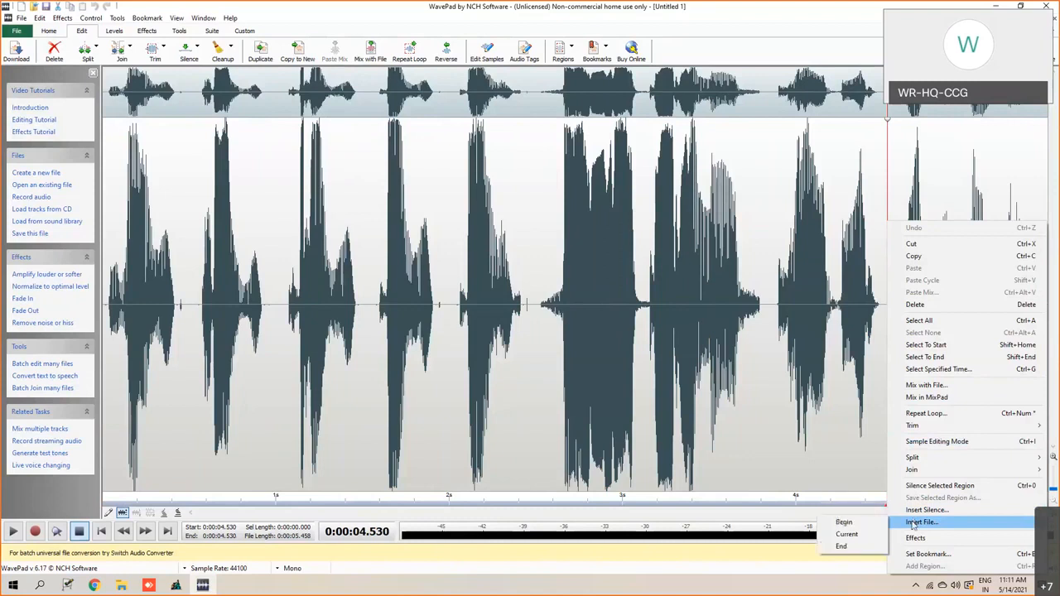
pyautogui.click(178, 122)
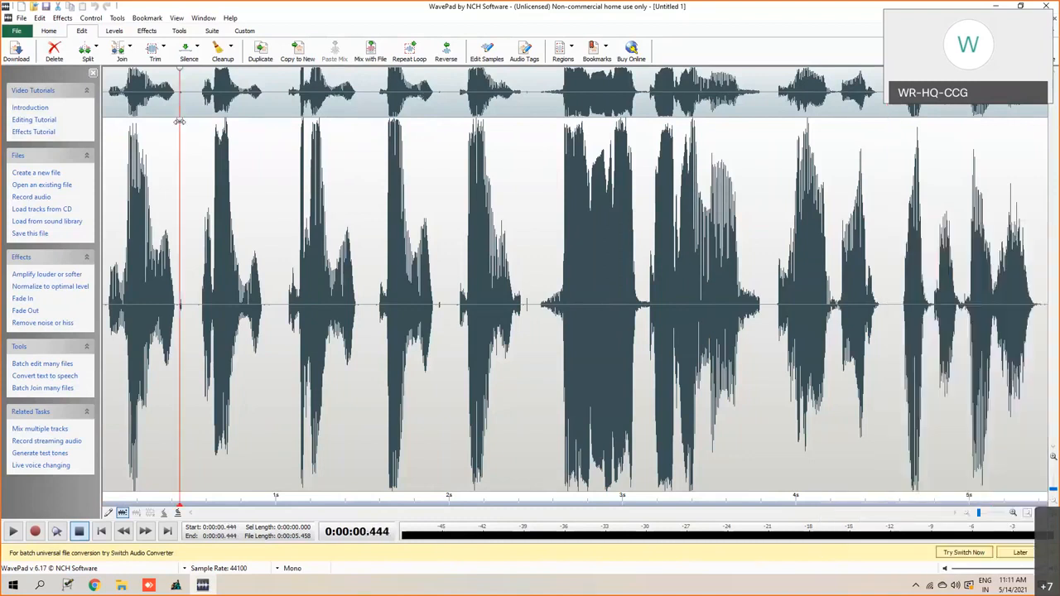
pyautogui.rightClick(179, 122)
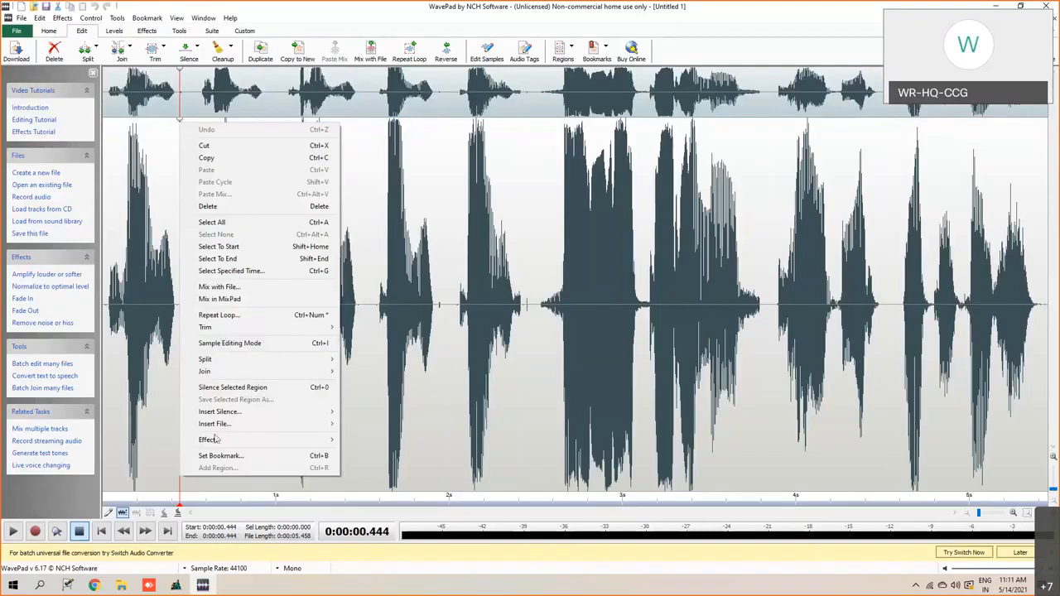
pyautogui.moveTo(298, 426)
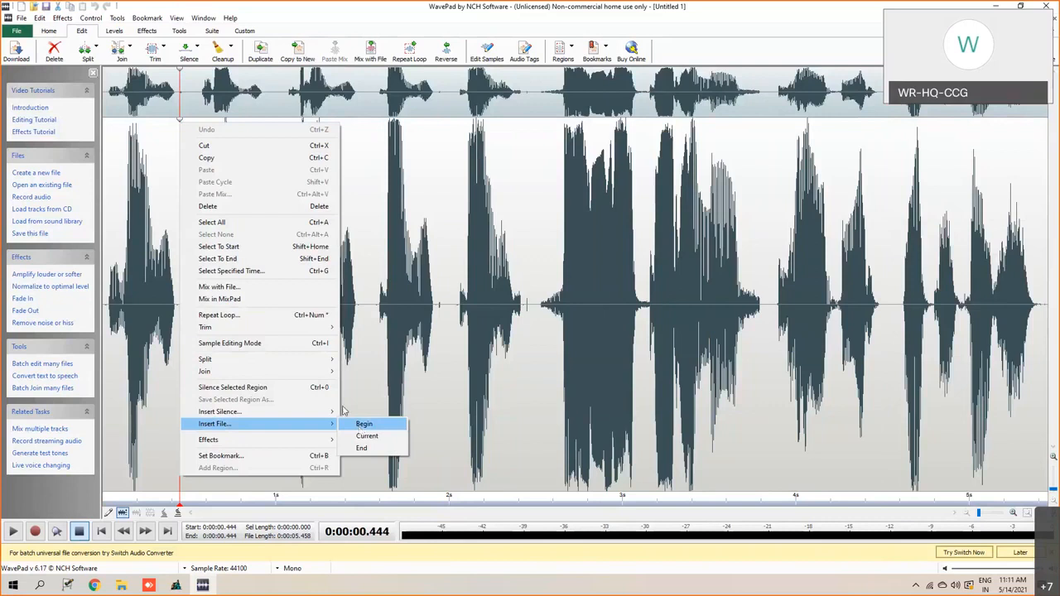
pyautogui.click(104, 305)
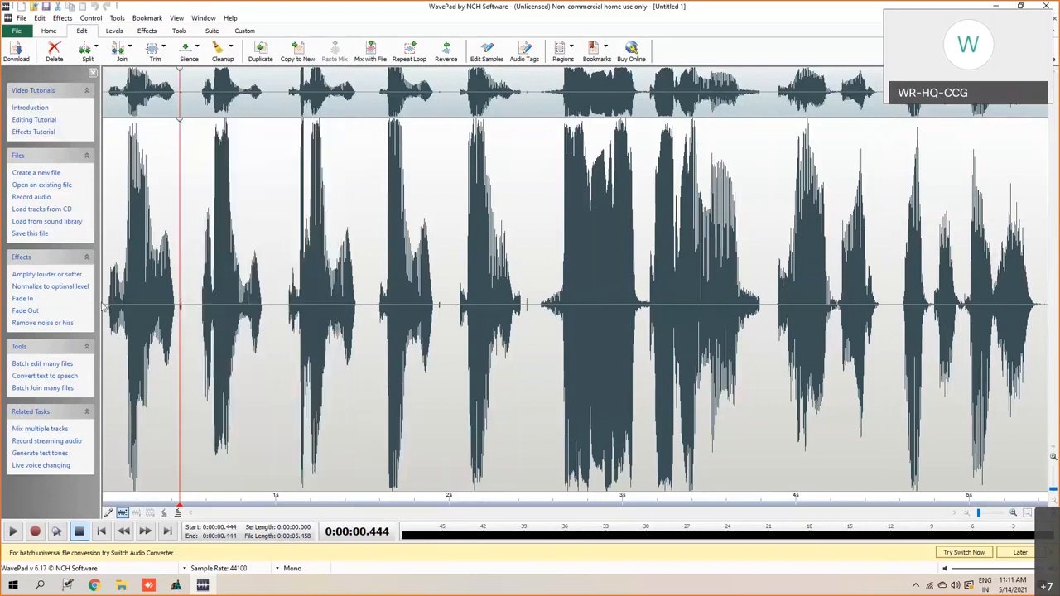
# - Inspect the silences at the start, the end and after the second number, and play the announcement from about 0.918 s
pyautogui.click(103, 305)
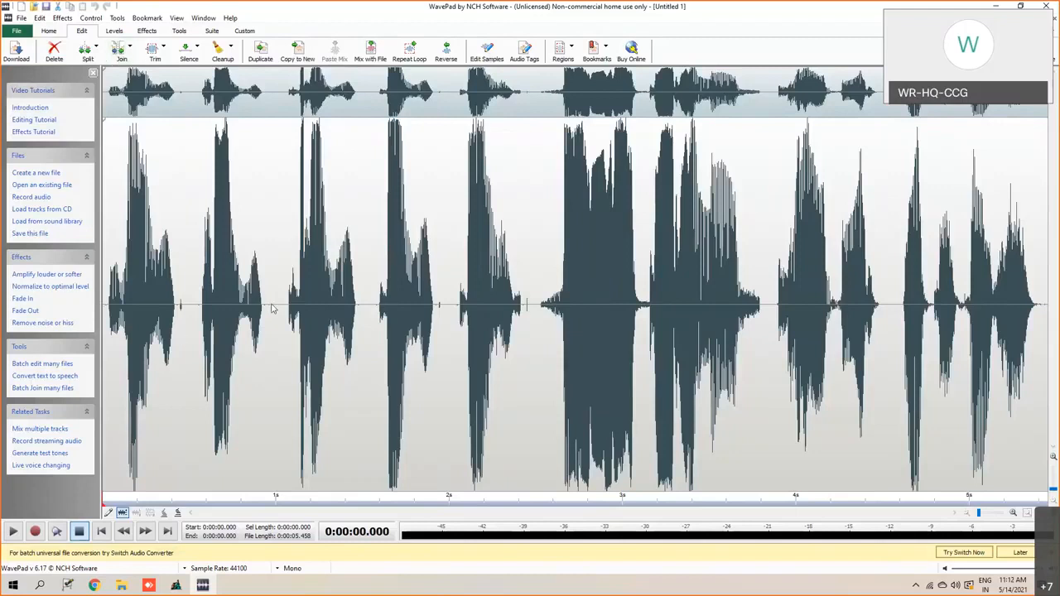
pyautogui.moveTo(1041, 304); pyautogui.dragTo(1050, 308)
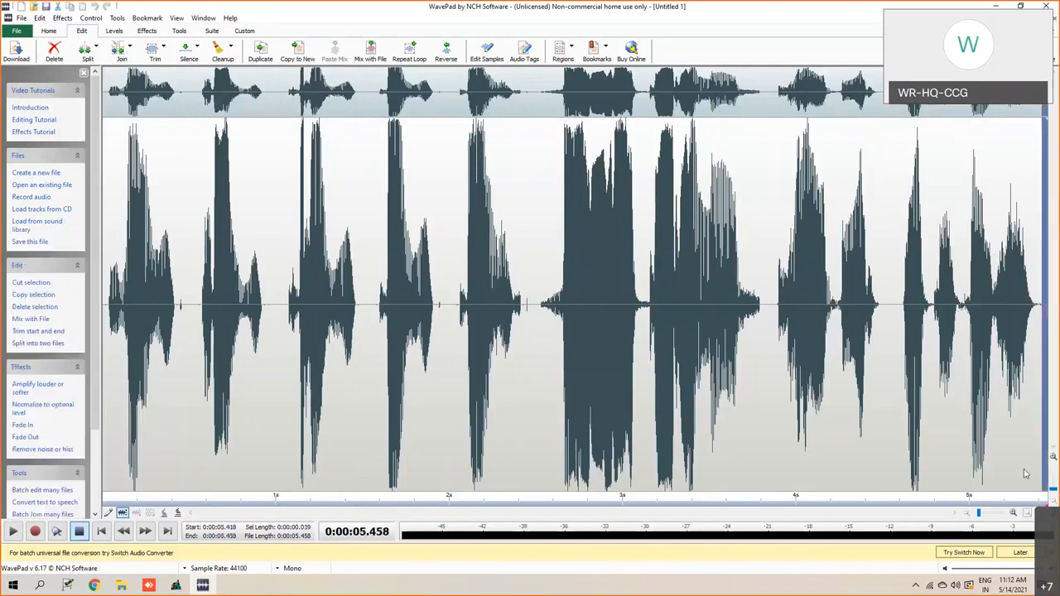
pyautogui.click(267, 307)
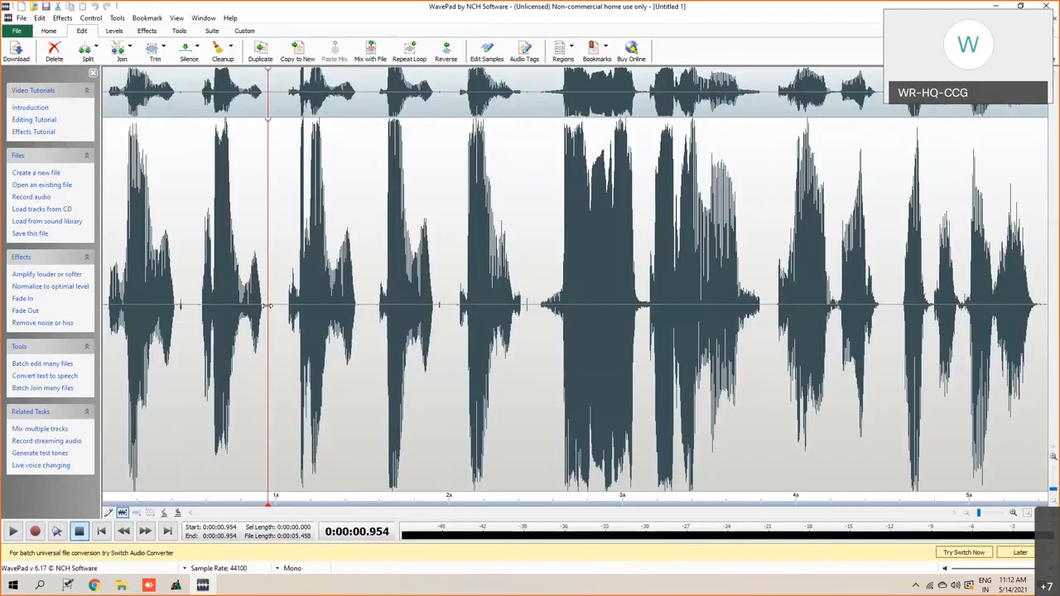
pyautogui.click(272, 304)
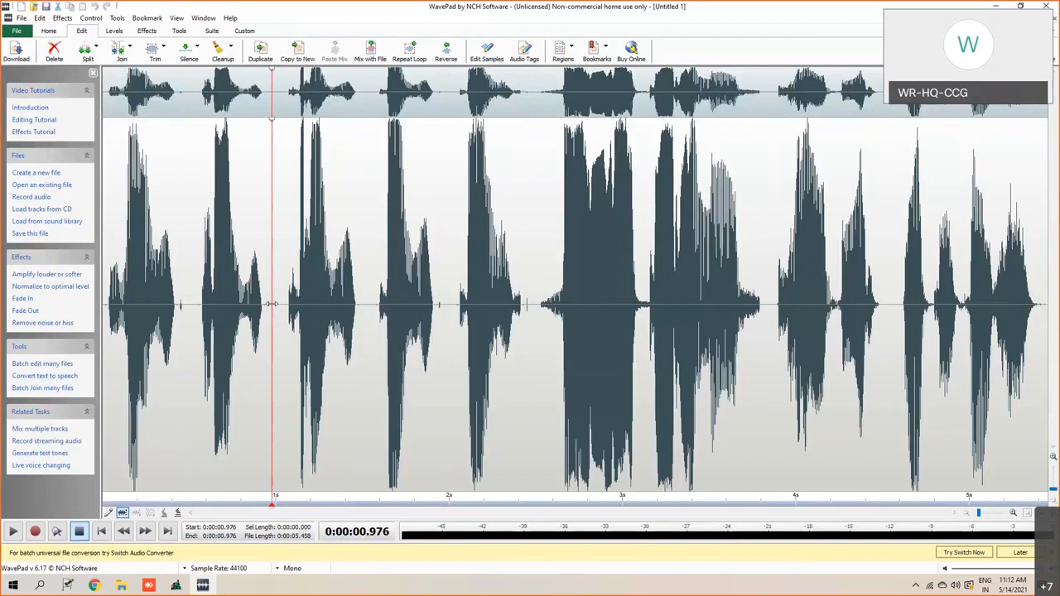
pyautogui.click(105, 305)
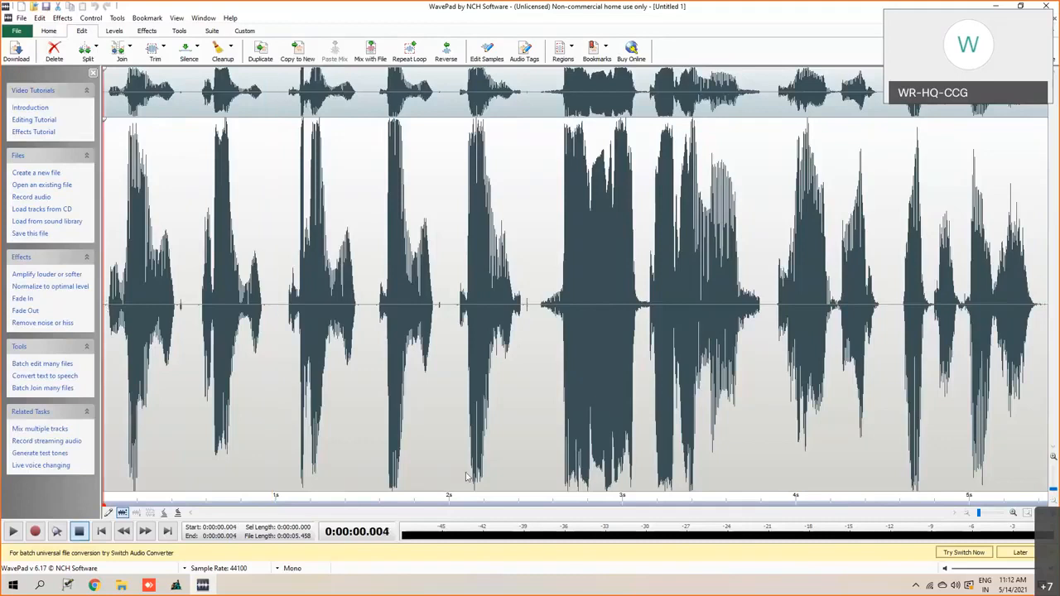
pyautogui.click(1046, 308)
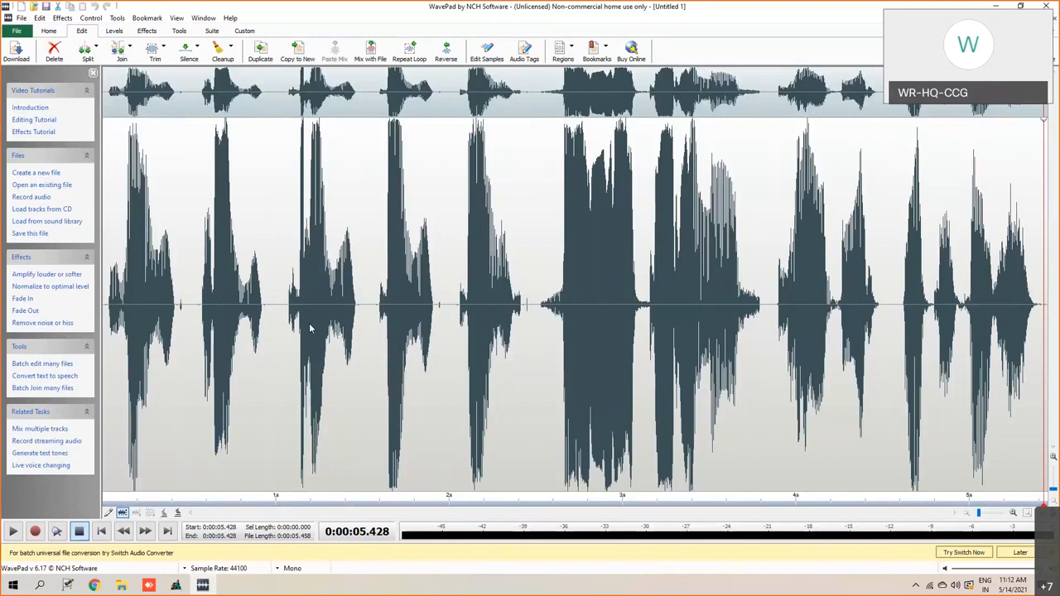
pyautogui.click(262, 308)
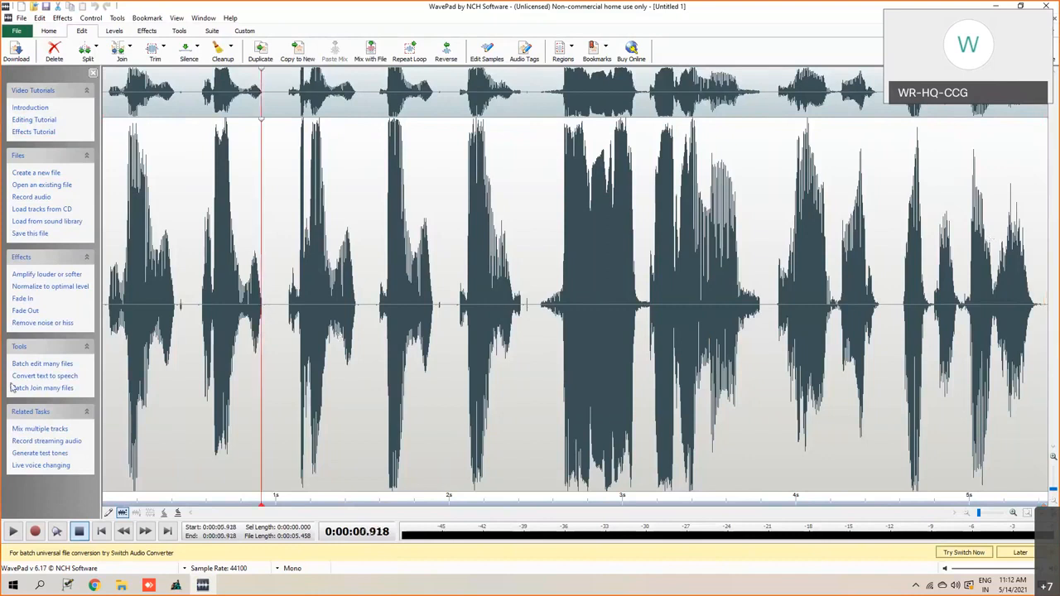
pyautogui.click(13, 533)
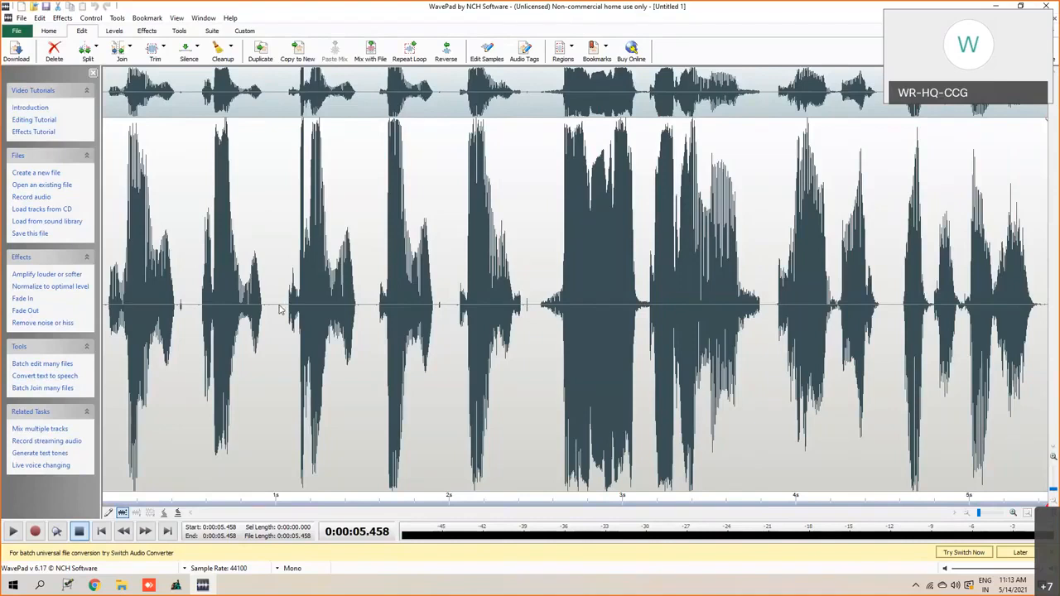
# - Shorten the pauses after the second and third numbers by deleting about 0.07 s and 0.08 s of silence
pyautogui.moveTo(268, 311); pyautogui.dragTo(282, 309)
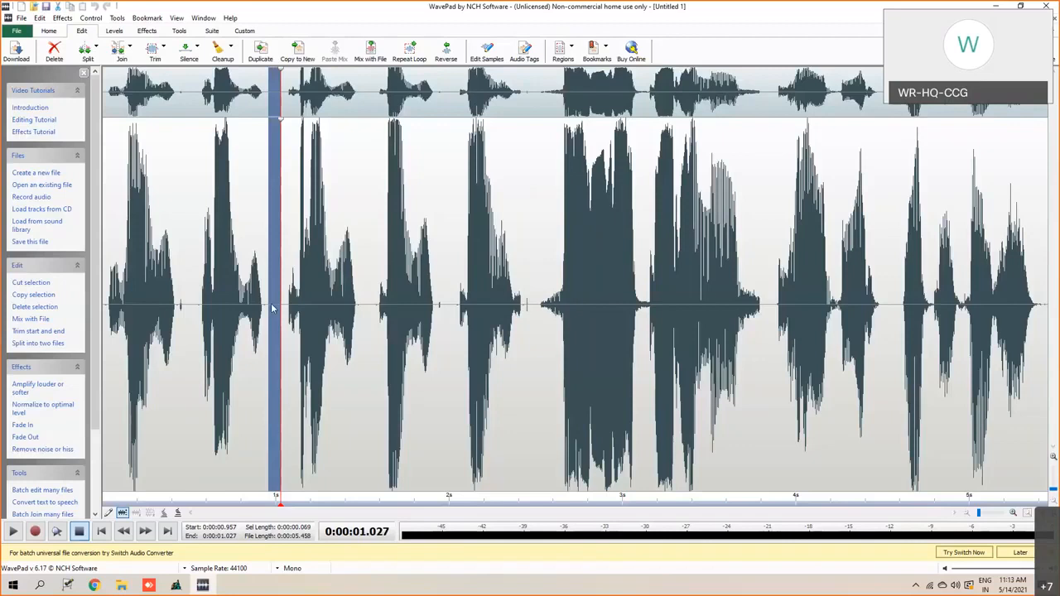
pyautogui.press('Delete')
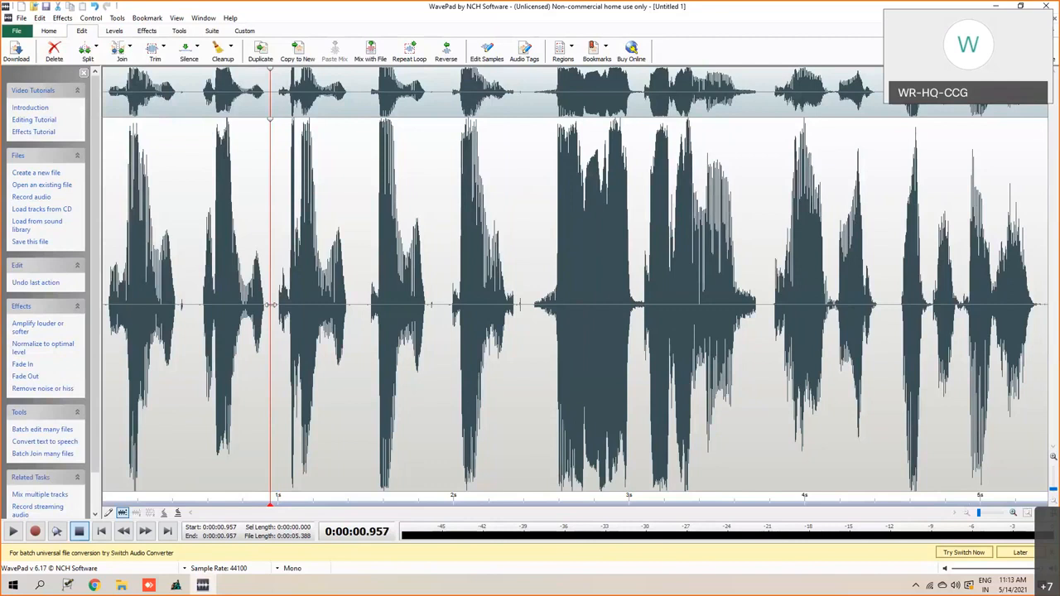
pyautogui.click(351, 311)
pyautogui.moveTo(355, 311); pyautogui.dragTo(364, 309)
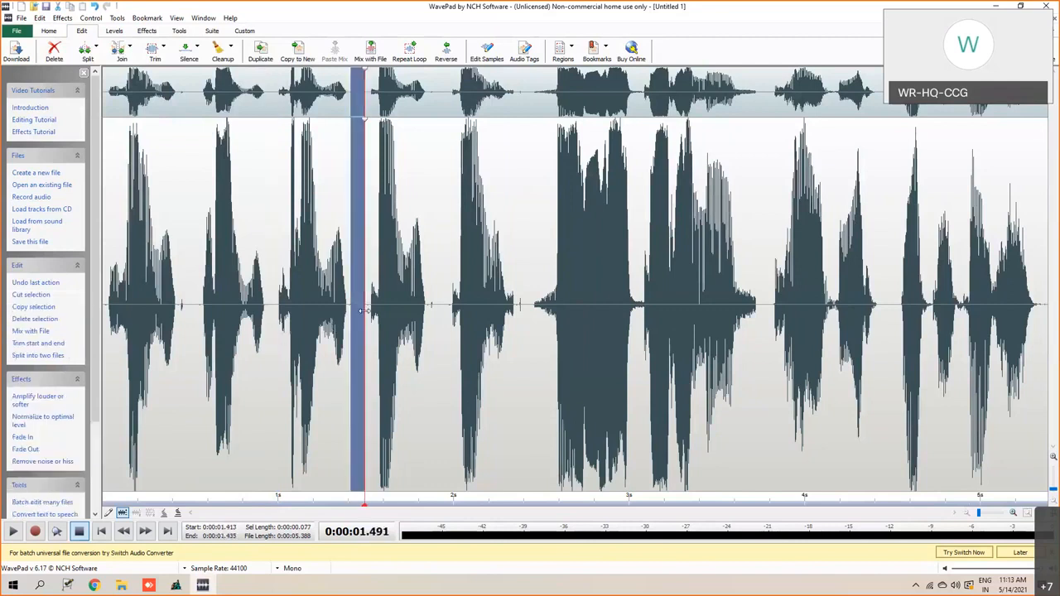
pyautogui.press('Delete')
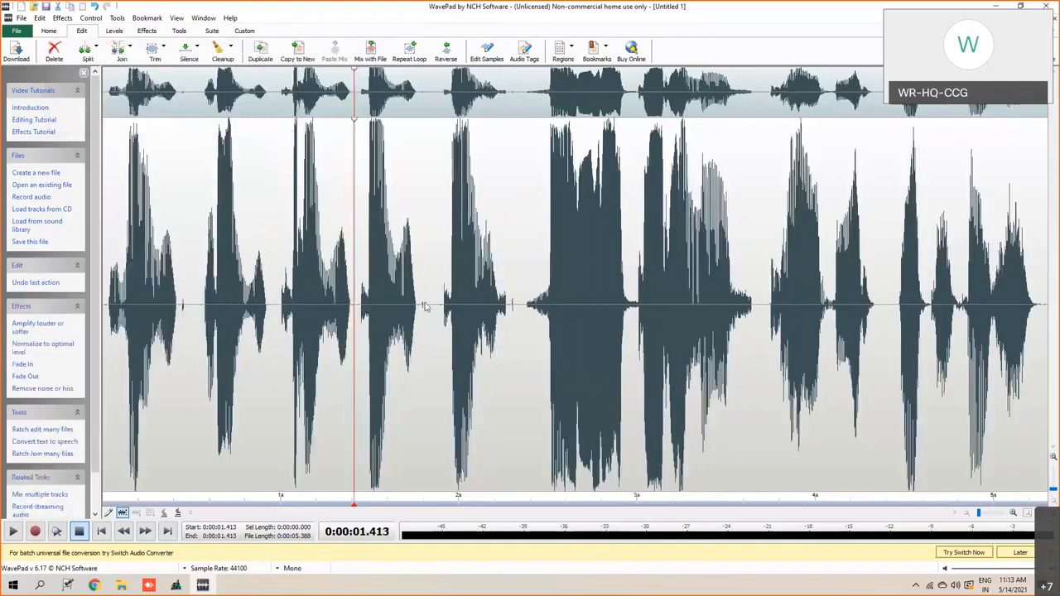
# - Shorten the pause after the fourth number by deleting about 0.037 s of silence, and play the announcement from the start
pyautogui.moveTo(431, 309); pyautogui.dragTo(437, 308)
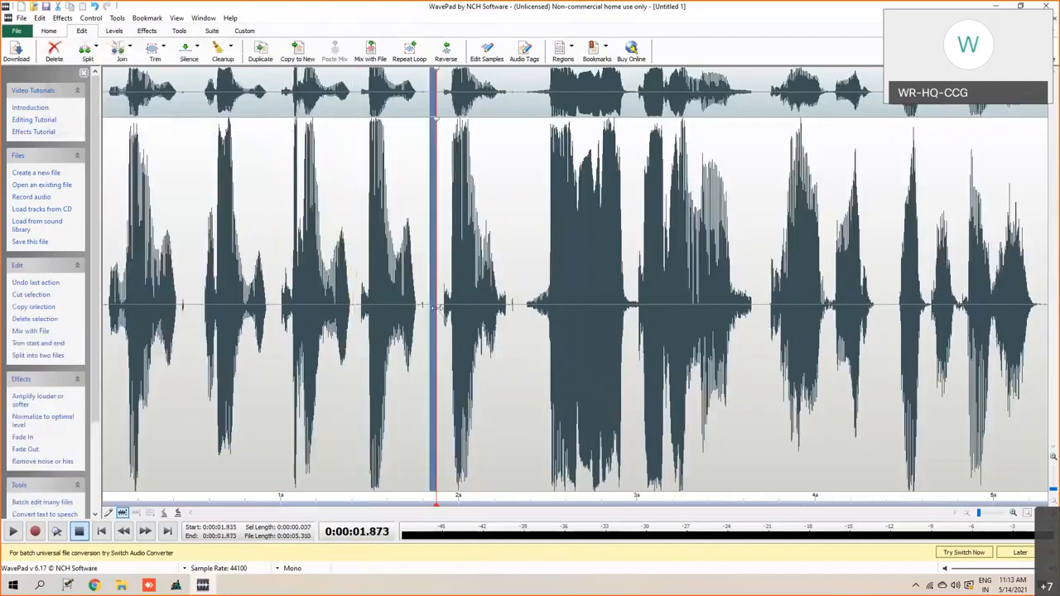
pyautogui.press('Delete')
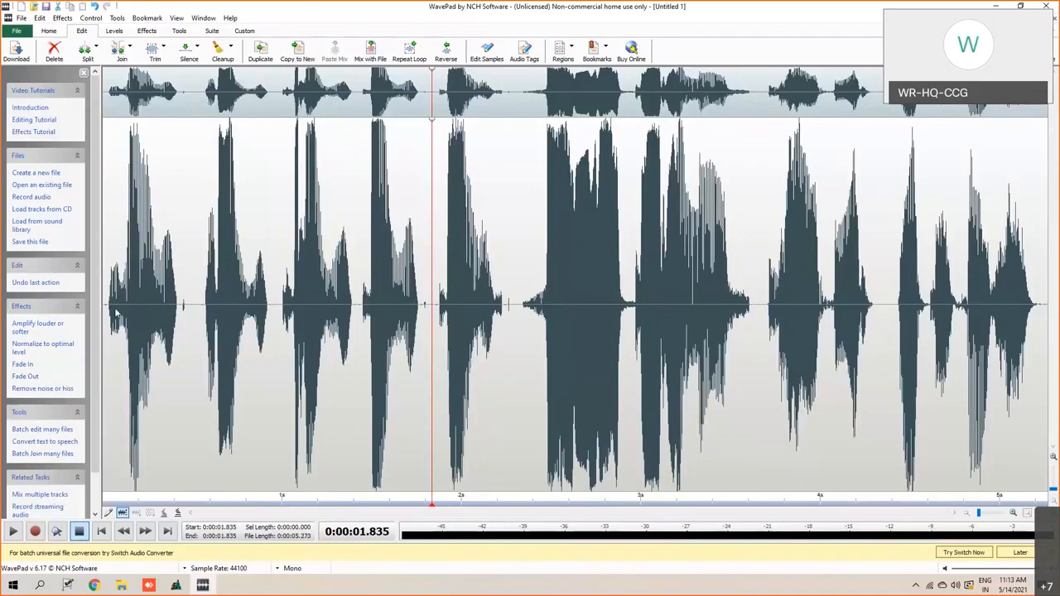
pyautogui.click(106, 308)
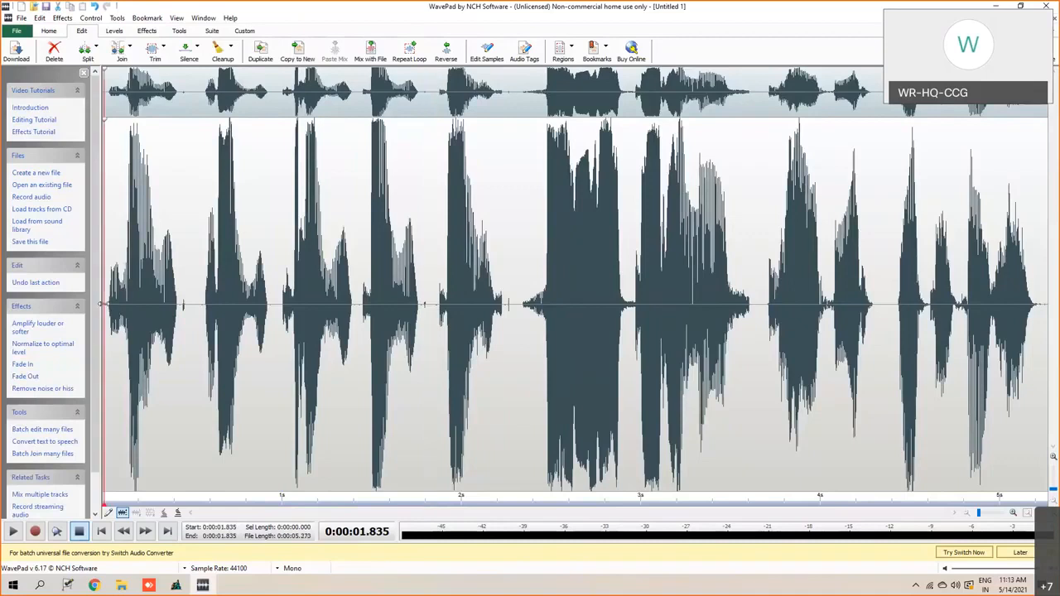
pyautogui.click(12, 532)
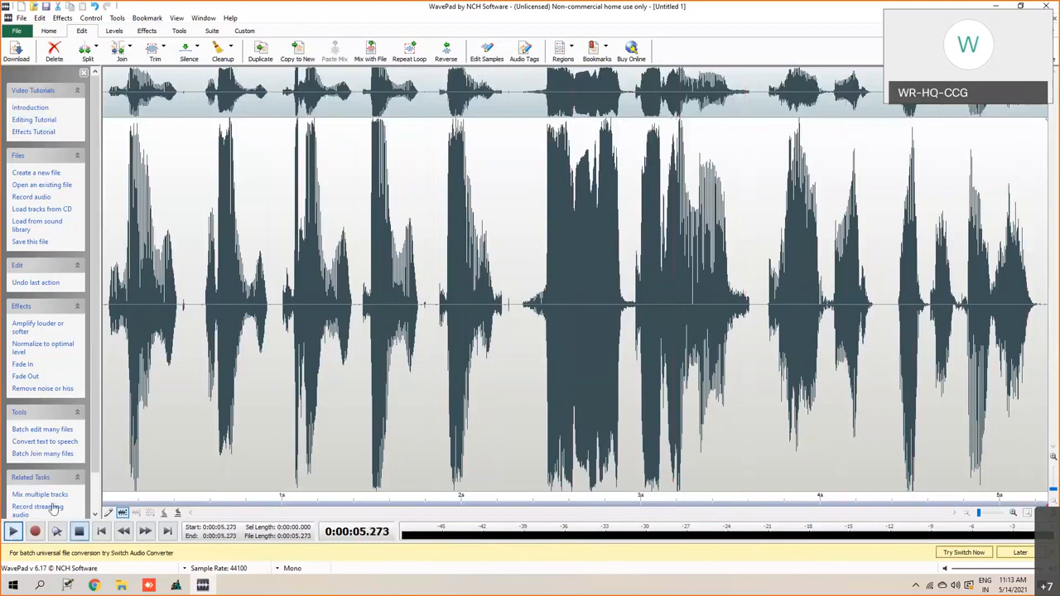
# - Insert 20 ms of silence at about 1.426 s, between the third and fourth numbers
pyautogui.click(358, 308)
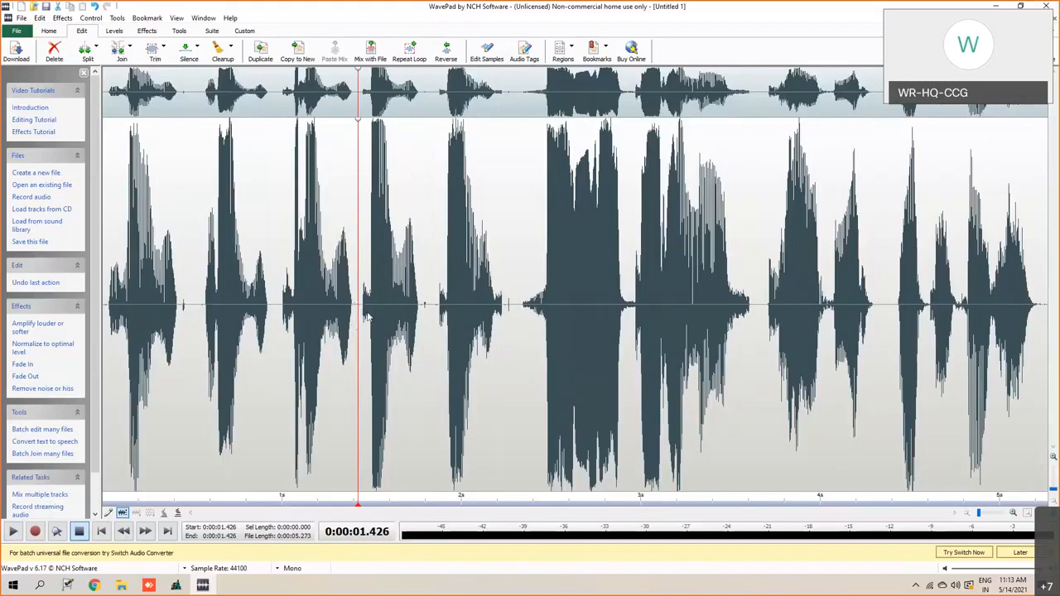
pyautogui.rightClick(360, 308)
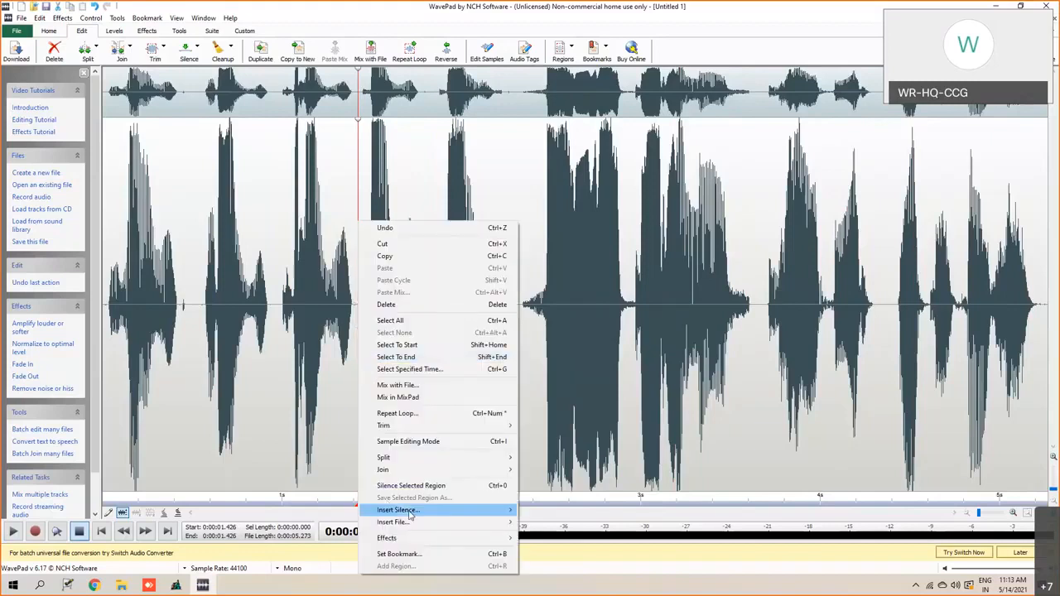
pyautogui.moveTo(412, 514)
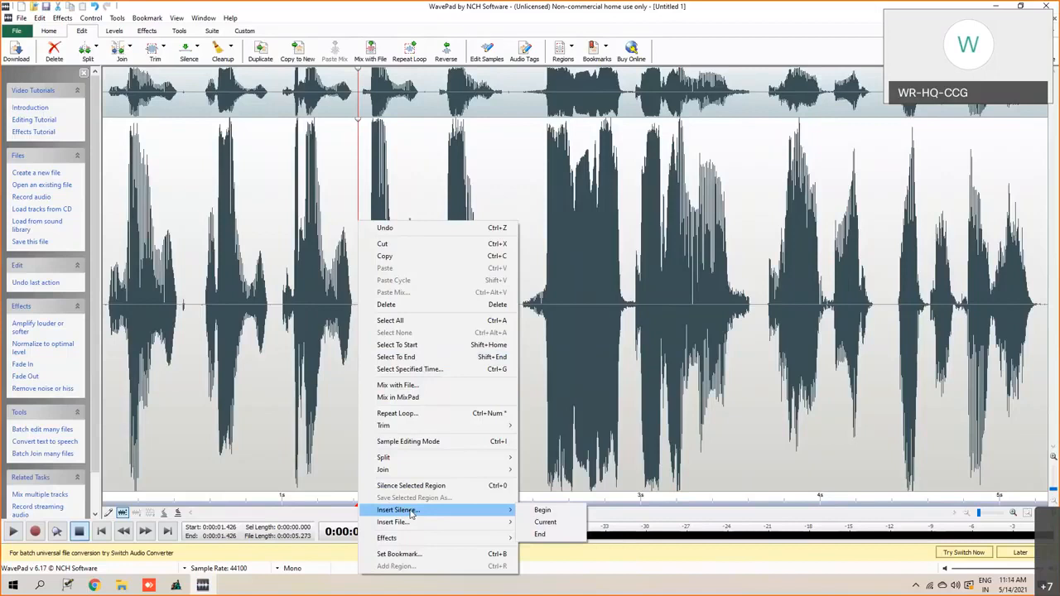
pyautogui.click(545, 523)
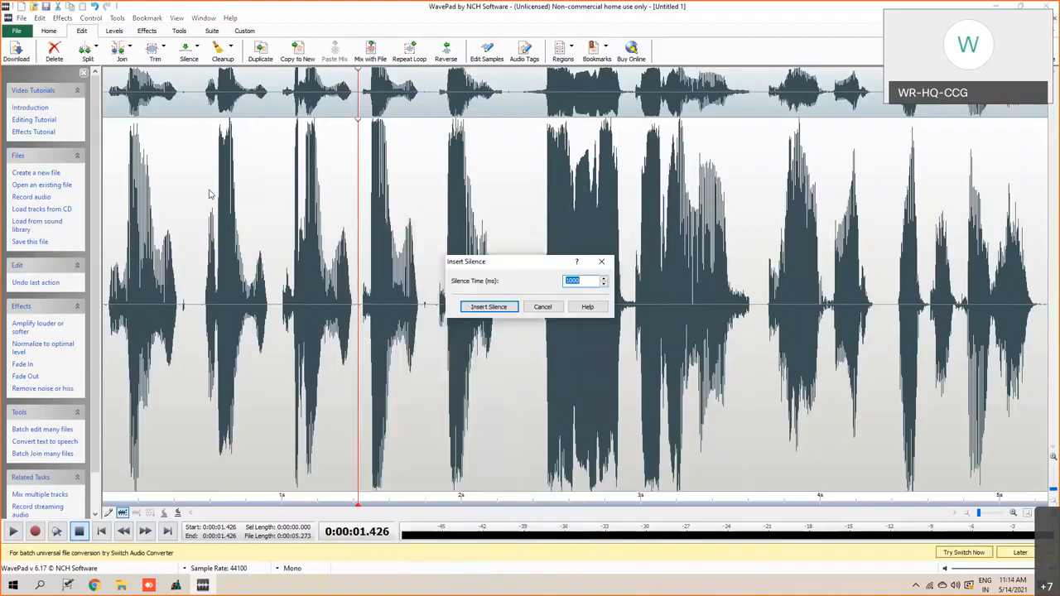
pyautogui.moveTo(511, 261); pyautogui.dragTo(210, 196)
pyautogui.press('BackSpace')
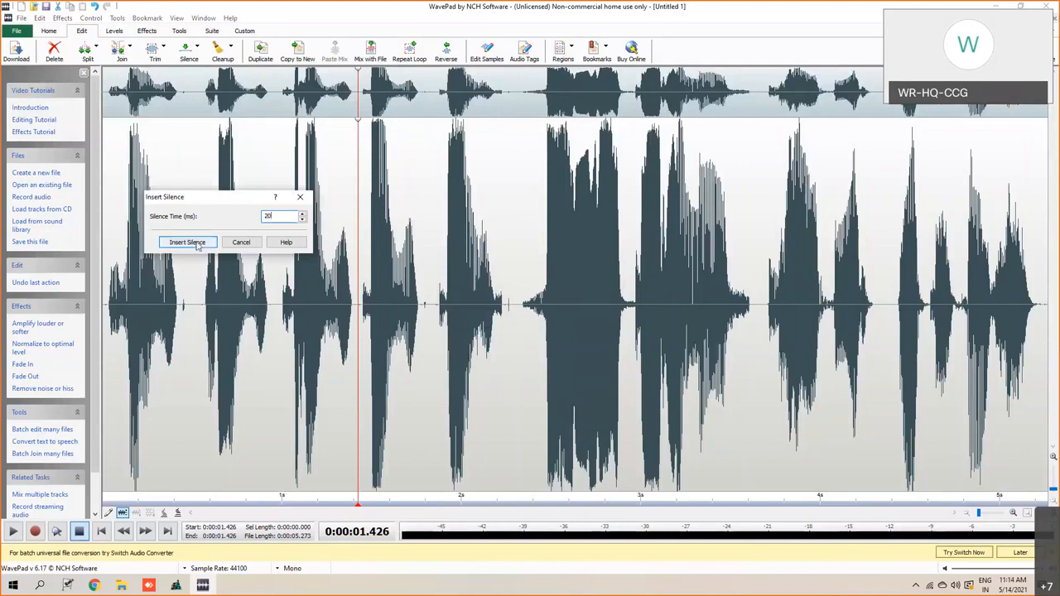
pyautogui.click(188, 242)
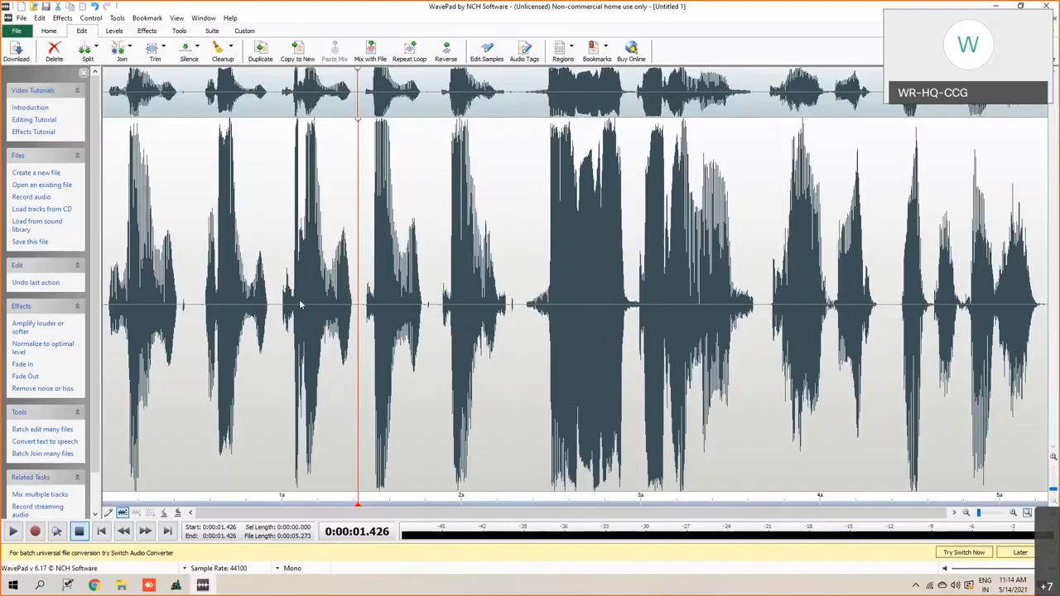
# - Check the pause after the third number at about 1.380 s and play the whole announcement from the beginning
pyautogui.click(351, 308)
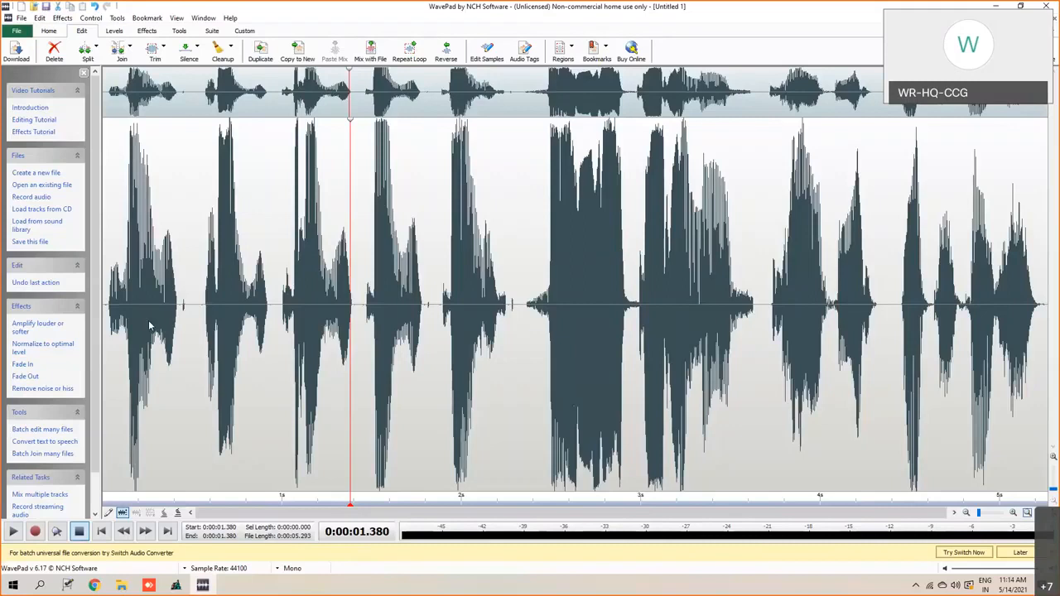
pyautogui.click(101, 306)
pyautogui.click(103, 305)
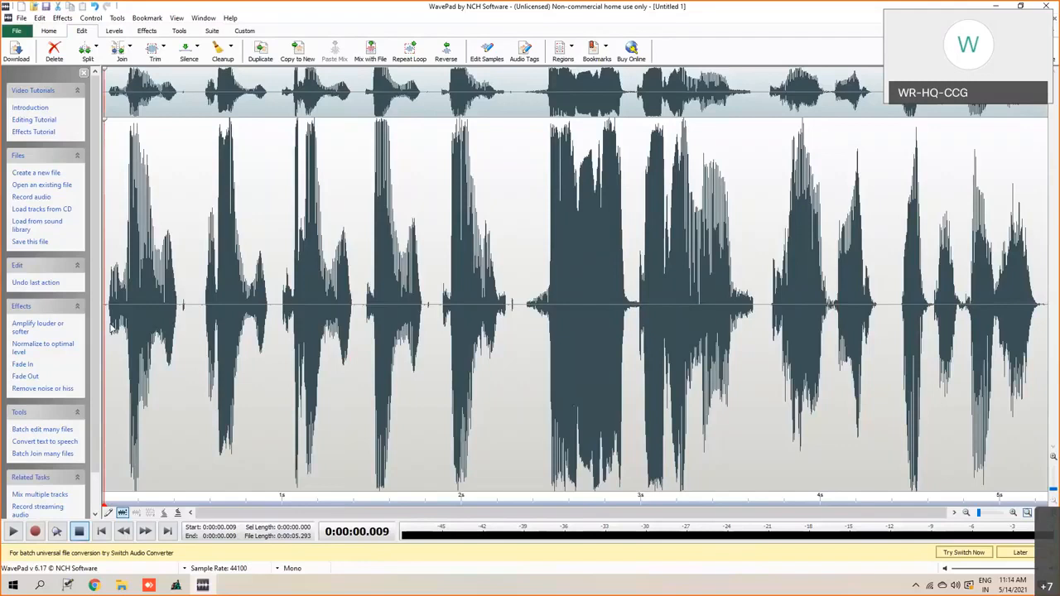
pyautogui.click(11, 533)
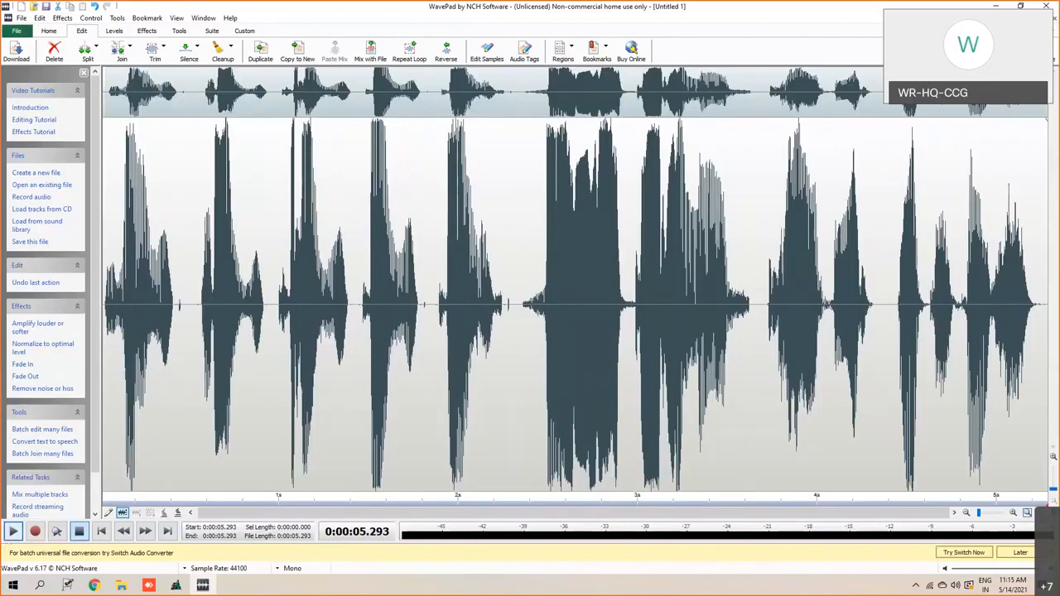
# - Save the announcement to the Desktop as a Wave file named 12345E
pyautogui.click(18, 30)
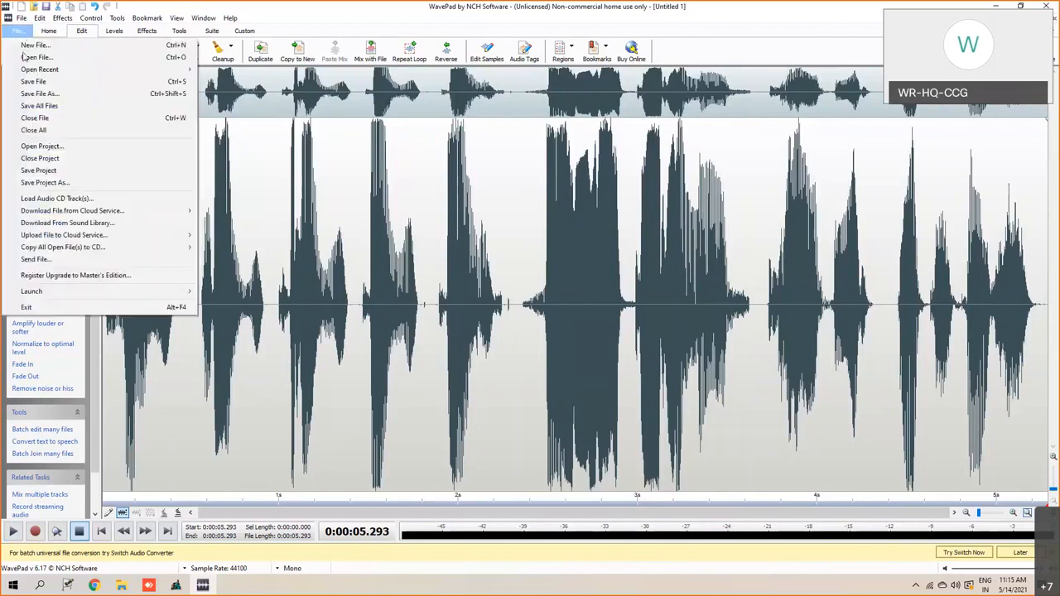
pyautogui.click(48, 98)
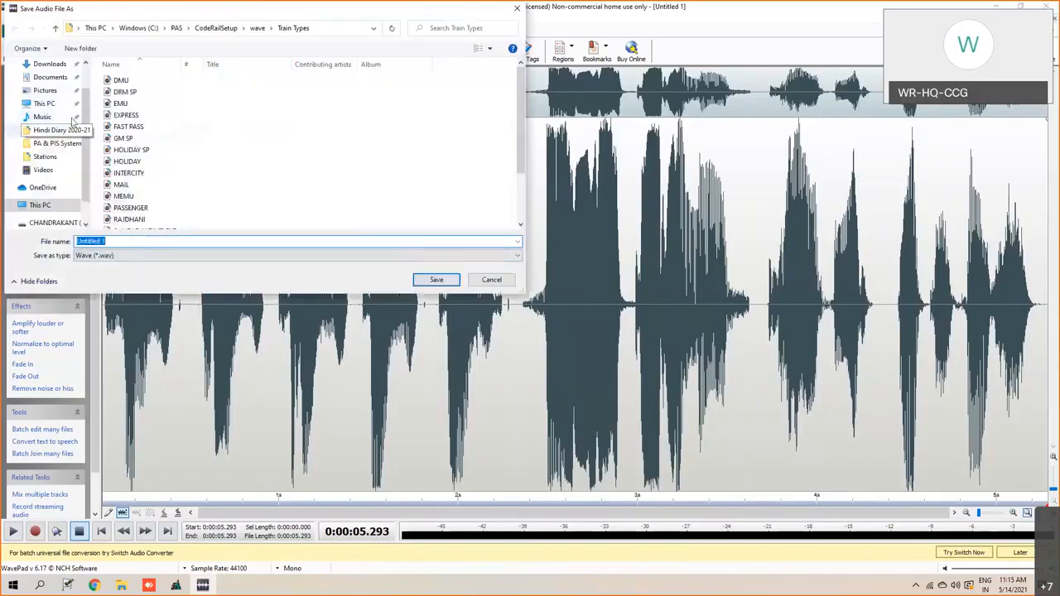
pyautogui.scroll(1, 65, 112)
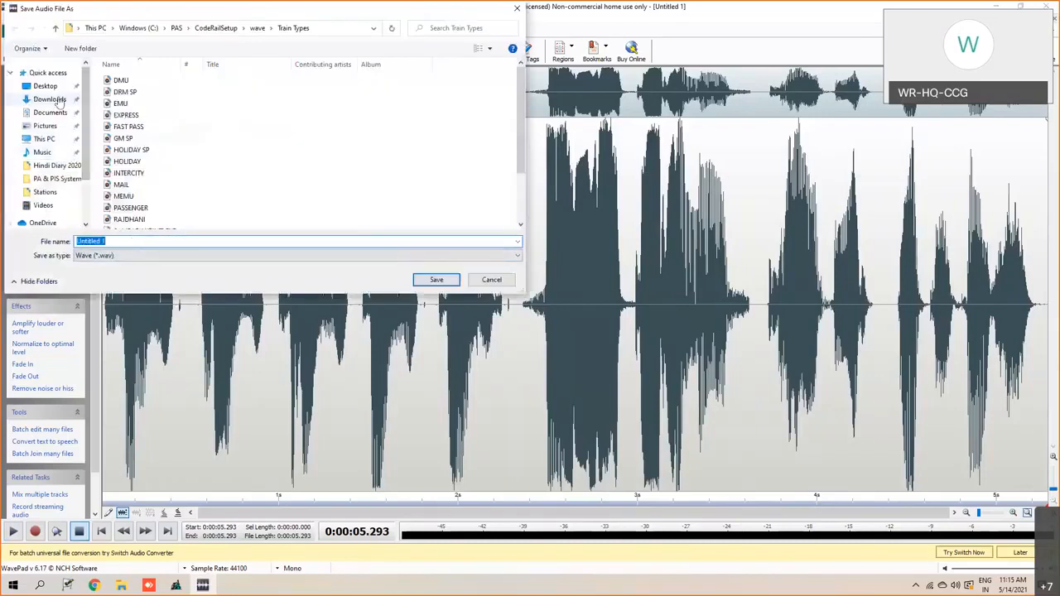
pyautogui.click(45, 86)
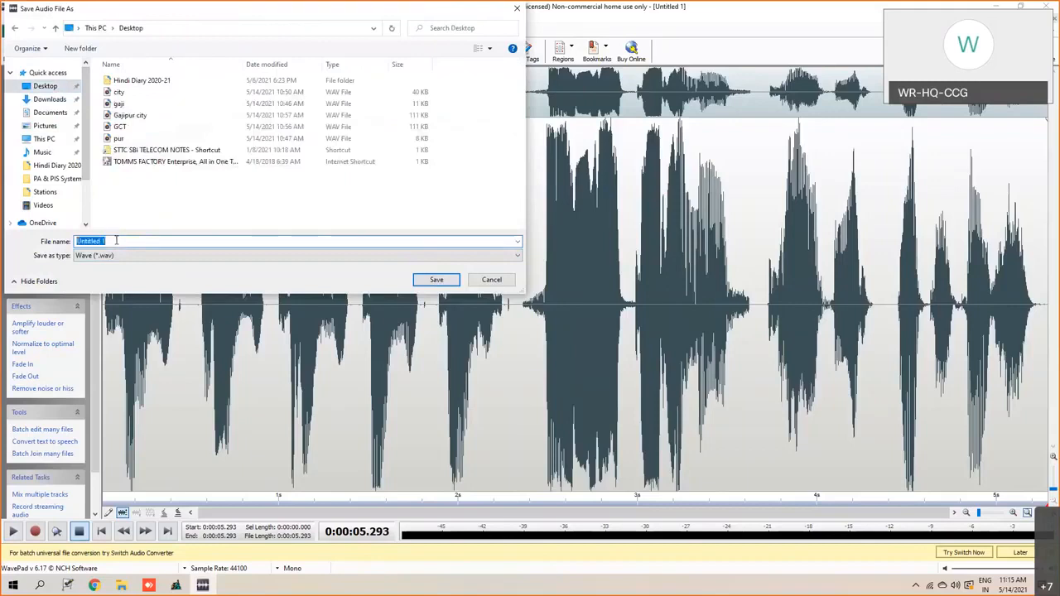
pyautogui.write('123456')
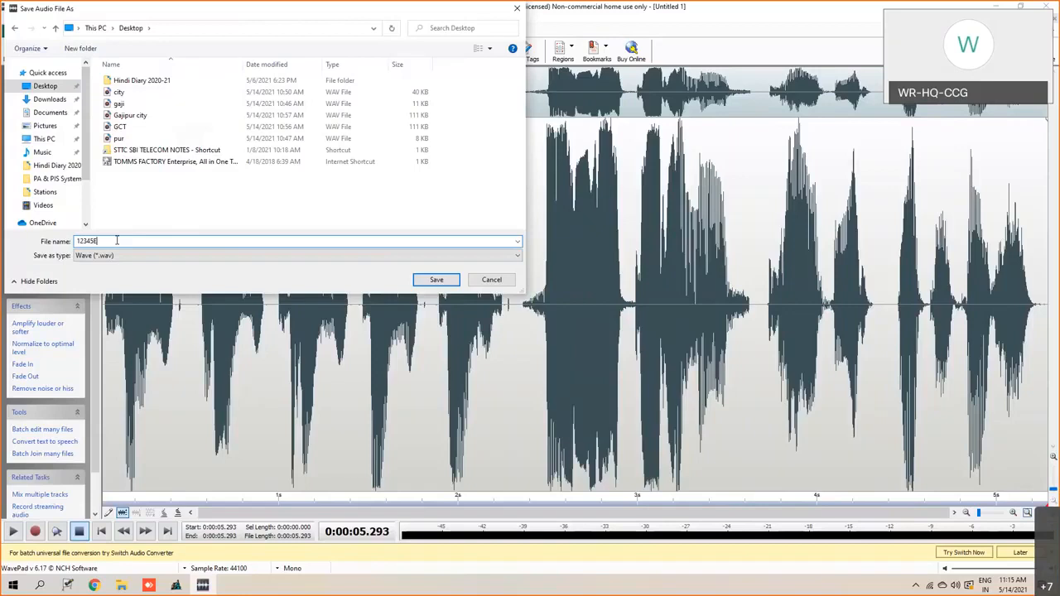
pyautogui.press('BackSpace')
pyautogui.write('E')
pyautogui.click(429, 281)
pyautogui.click(514, 321)
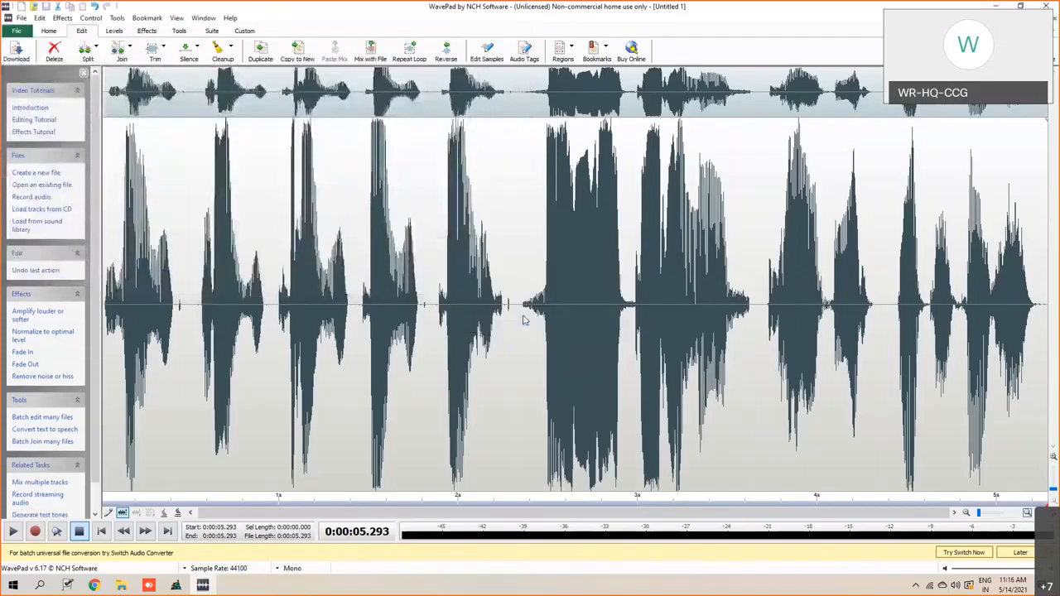
# - Show the desktop, move the 12345E file to an empty area, and play it in Groove Music before closing the player
pyautogui.click(997, 6)
pyautogui.click(996, 5)
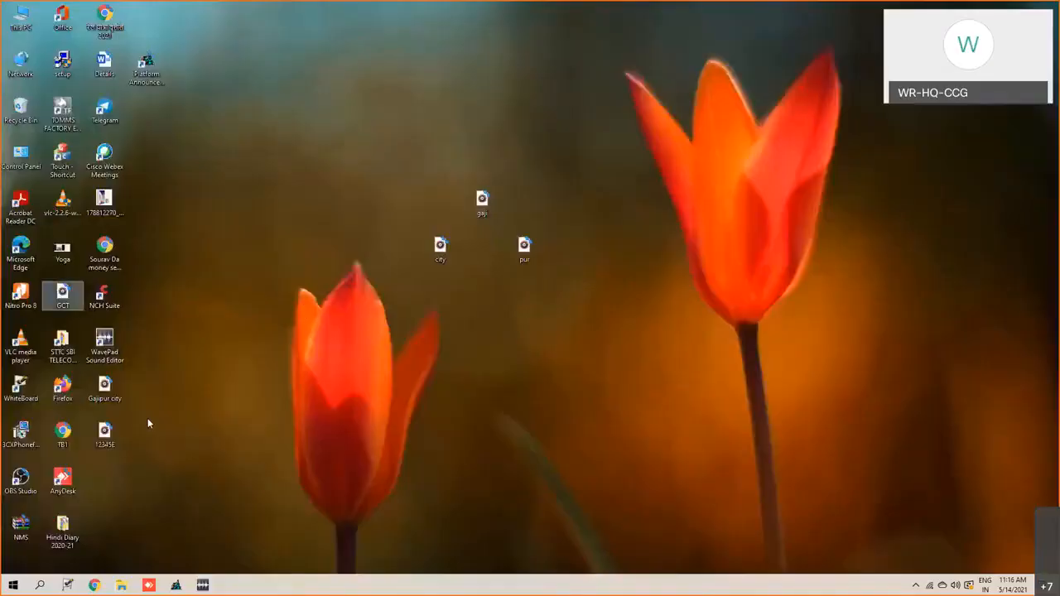
pyautogui.moveTo(106, 433); pyautogui.dragTo(308, 282)
pyautogui.moveTo(249, 162); pyautogui.dragTo(244, 162)
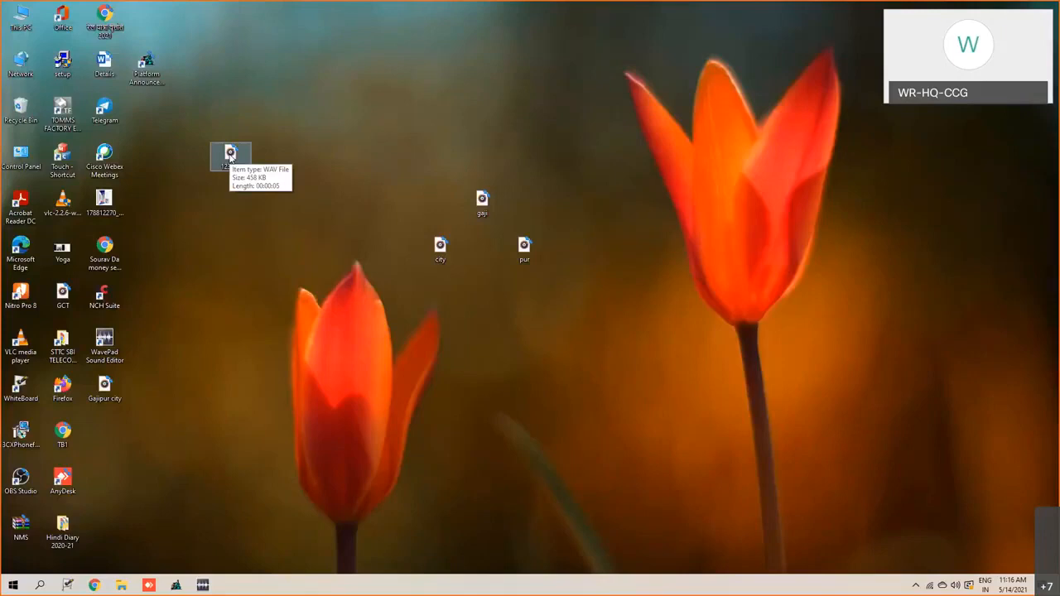
pyautogui.doubleClick(231, 157)
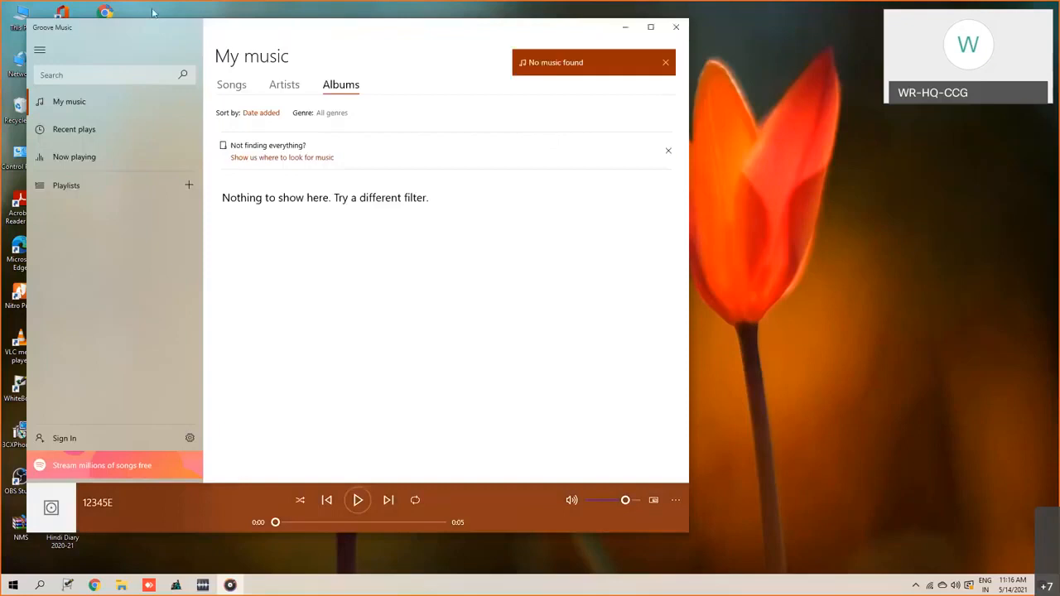
pyautogui.click(676, 27)
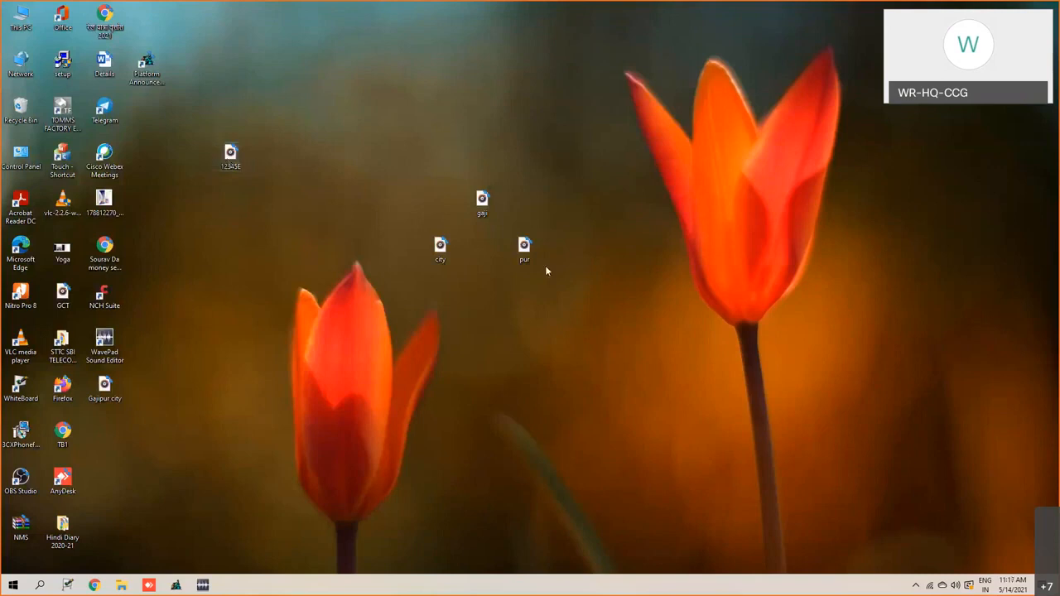
# - Copy the 12345E file from the desktop into the trname folder inside the wave folder
pyautogui.rightClick(236, 159)
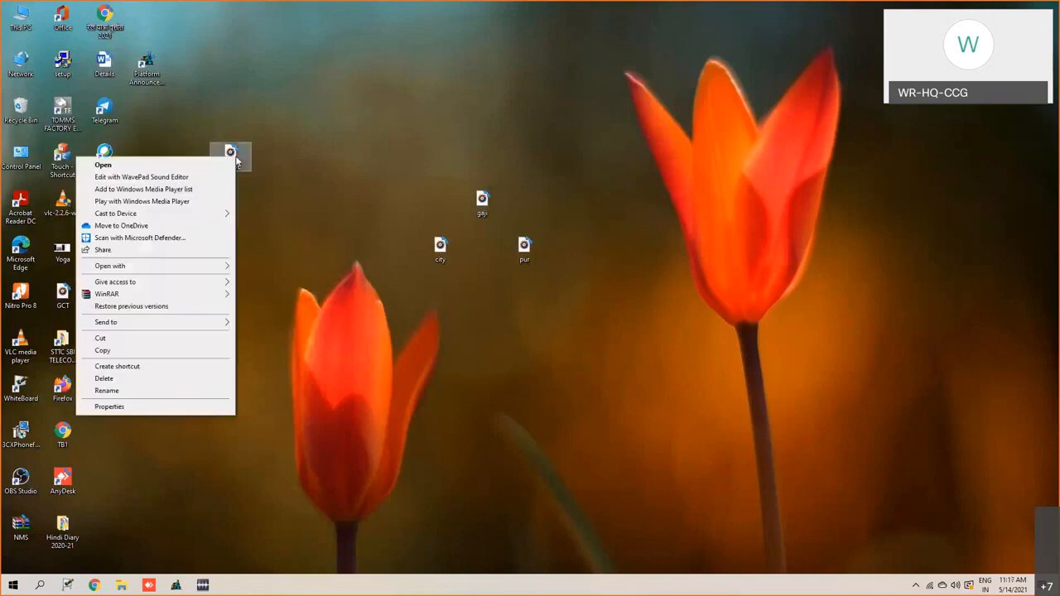
pyautogui.click(102, 351)
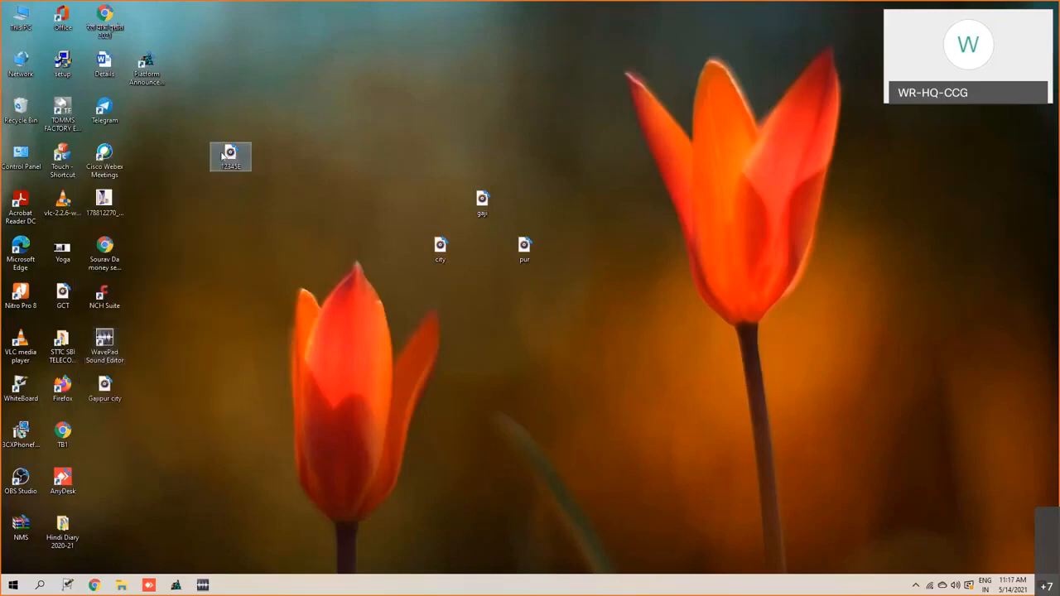
pyautogui.moveTo(122, 586)
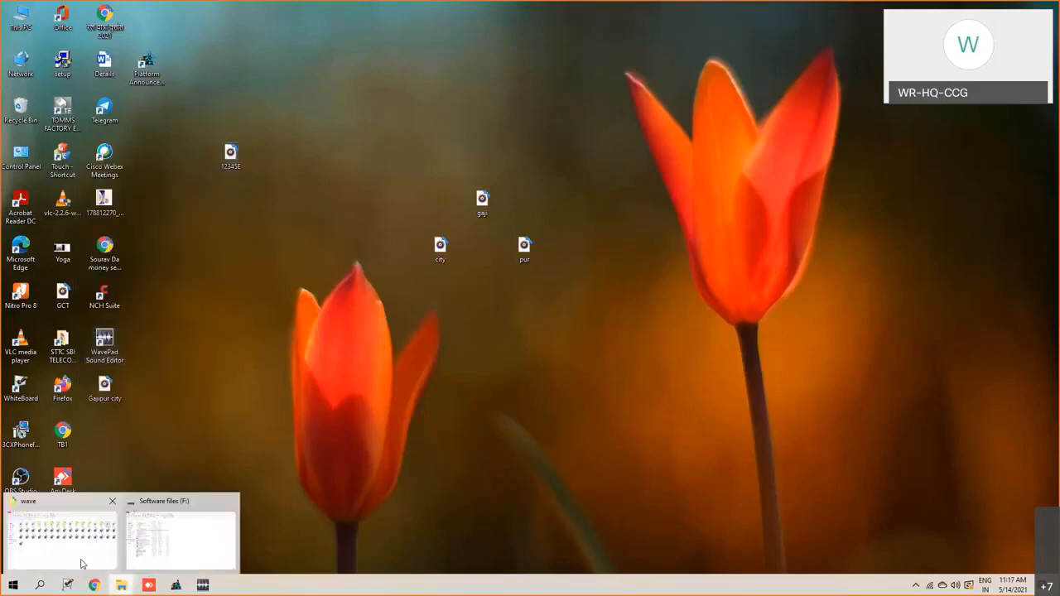
pyautogui.click(81, 551)
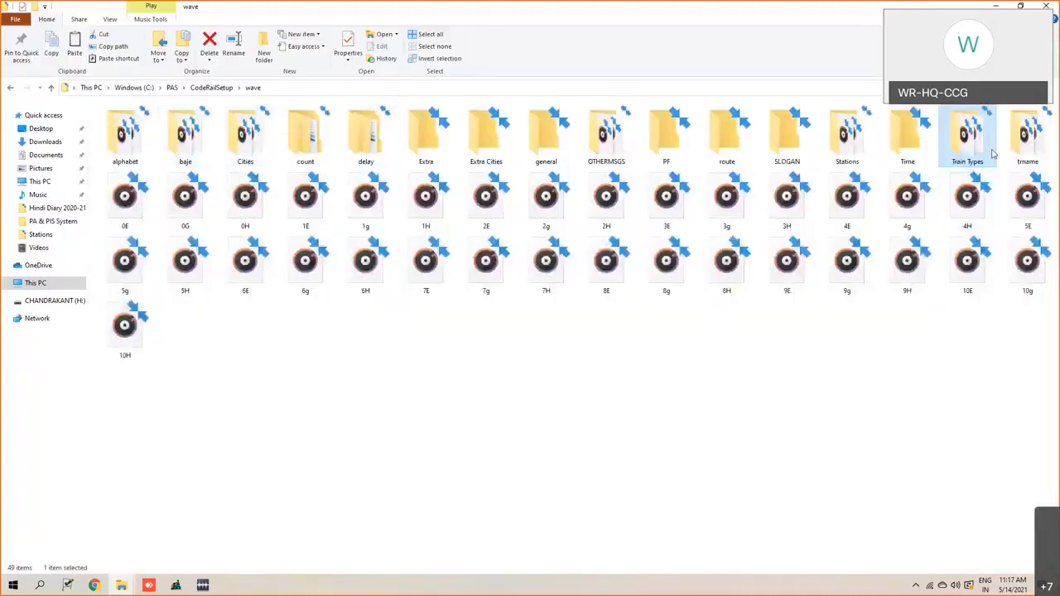
pyautogui.click(1018, 147)
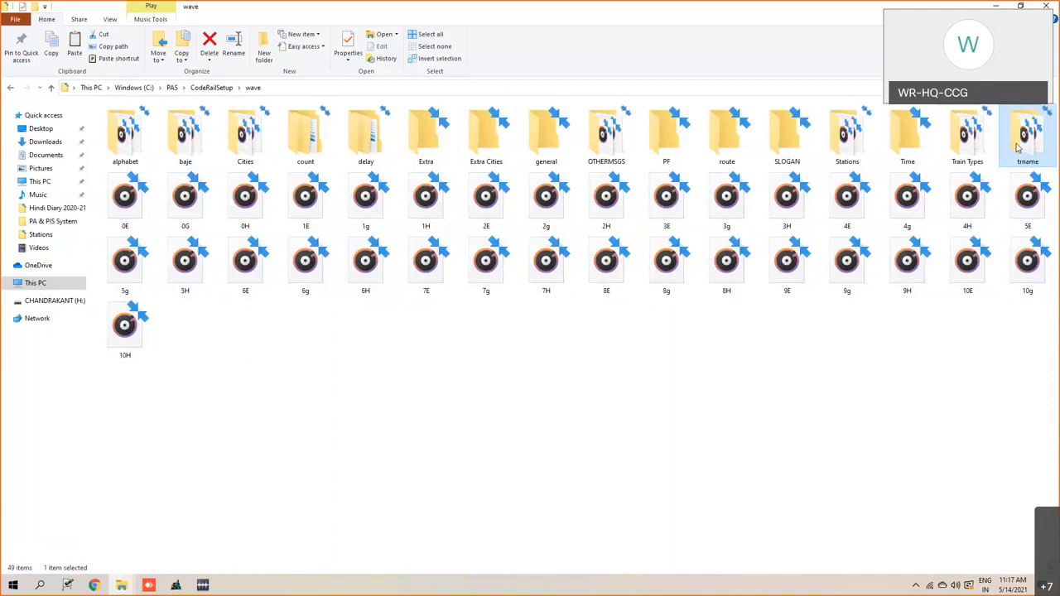
pyautogui.doubleClick(1018, 147)
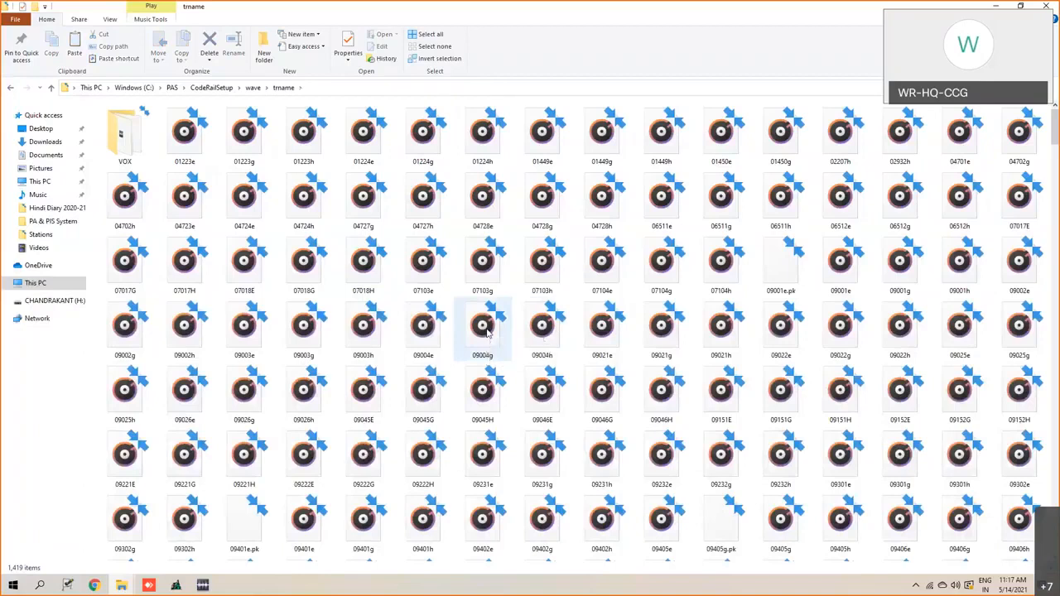
pyautogui.hotkey('ctrl', 'v')
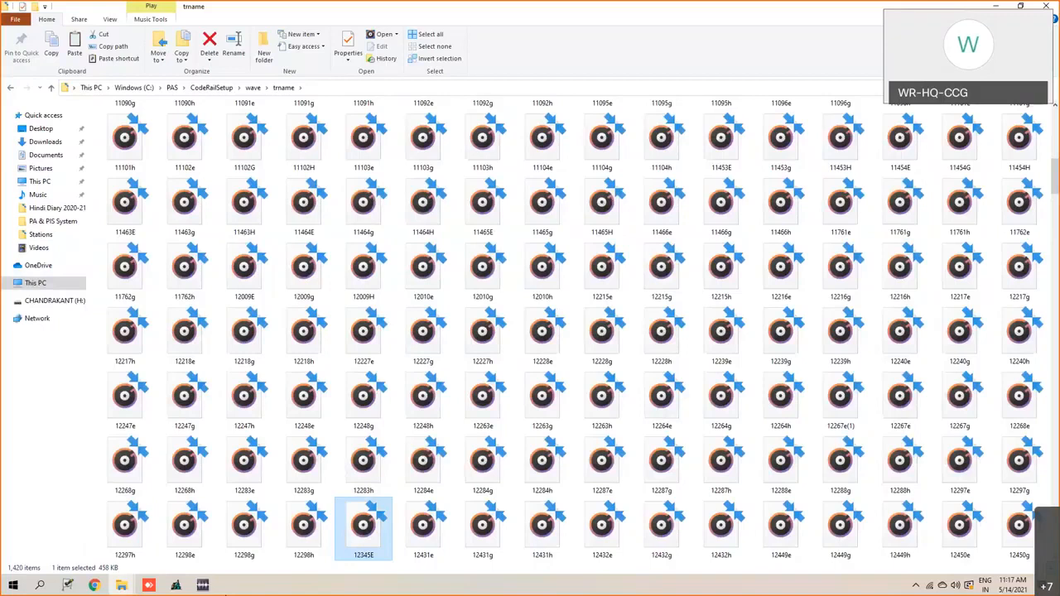
# - Switch back to WavePad, delete the fifth number from about 1.872 to 2.310 s, and place the cursor in the gap at about 1.868 s
pyautogui.click(207, 586)
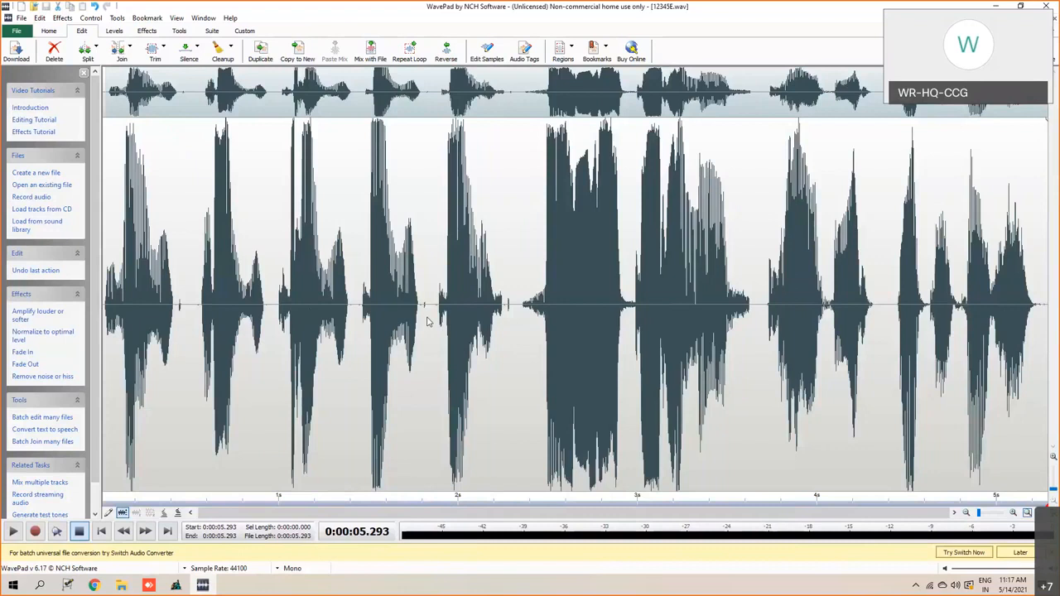
pyautogui.moveTo(435, 308); pyautogui.dragTo(515, 318)
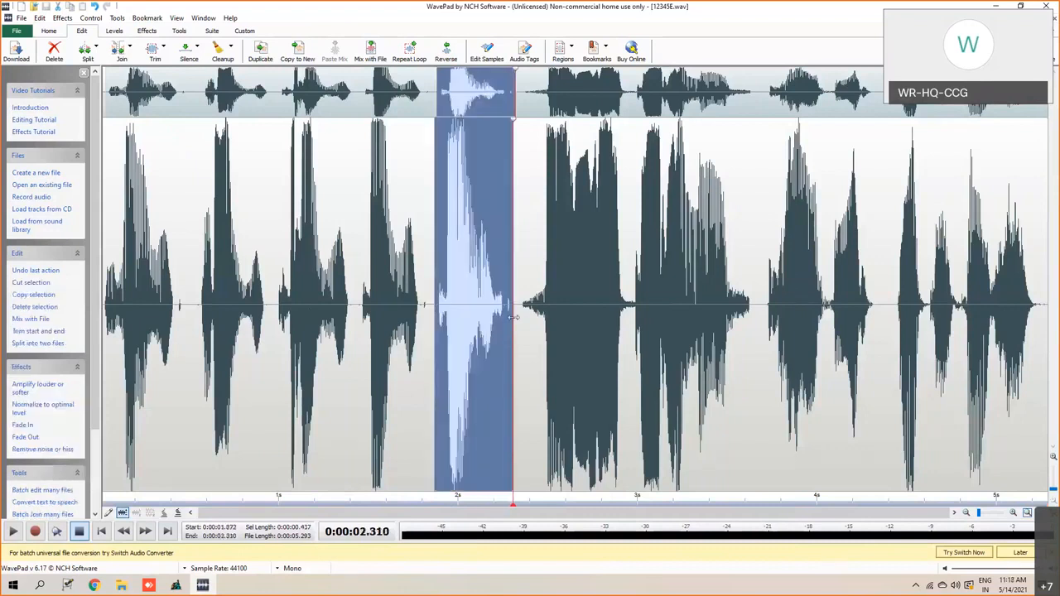
pyautogui.press('Delete')
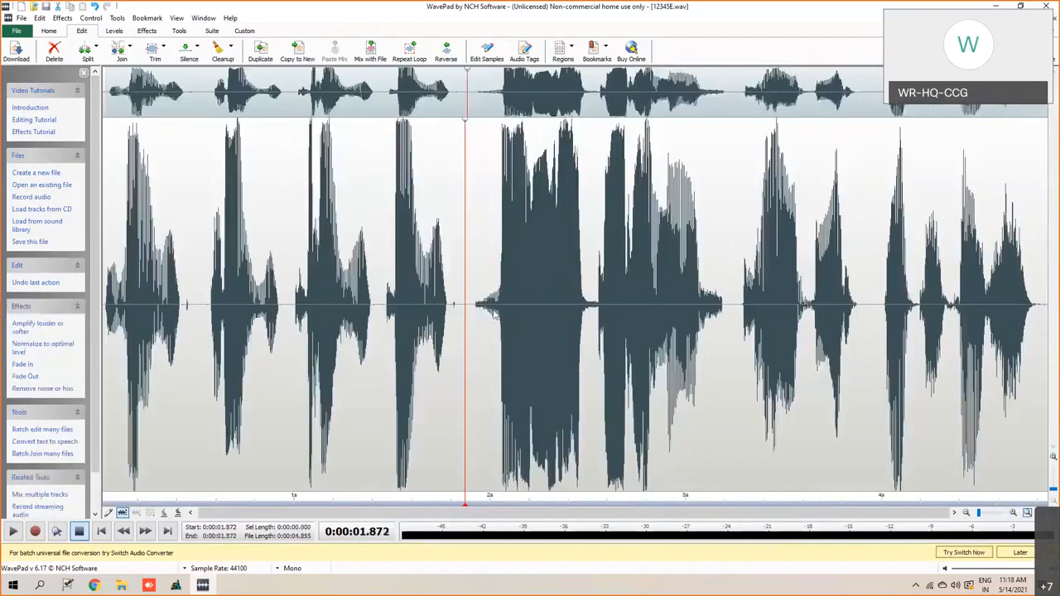
pyautogui.rightClick(466, 306)
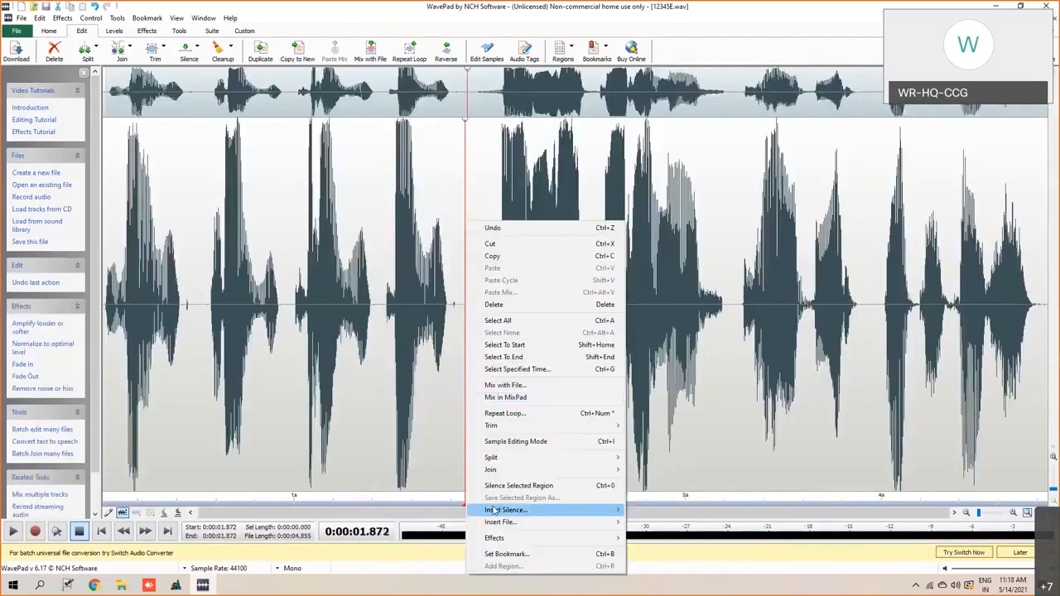
pyautogui.click(464, 303)
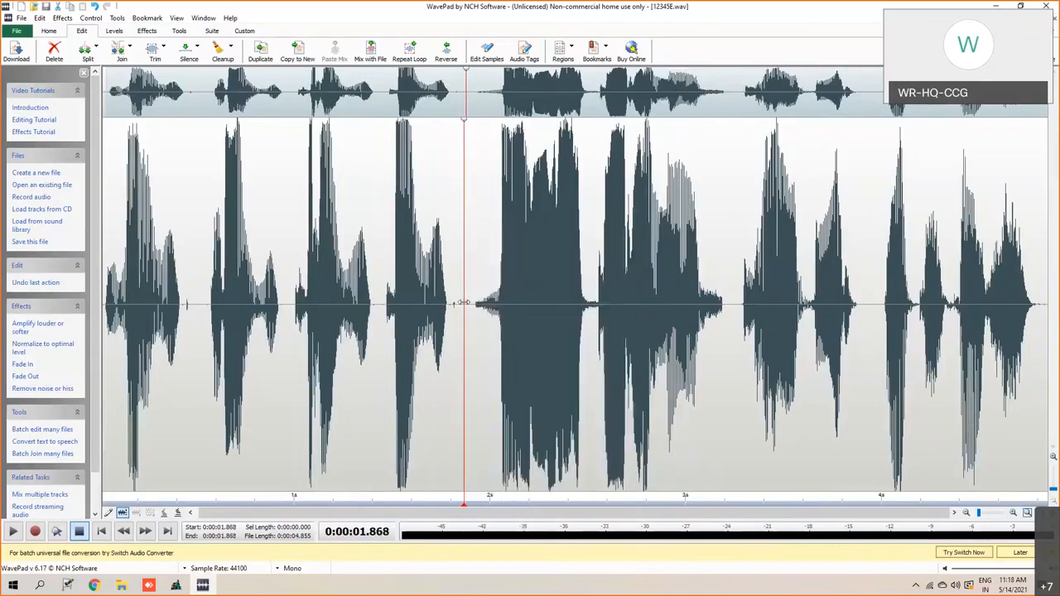
# - Insert the 6E recording from C:\PAS\CodeRailSetup\wave at the cursor position, about 1.868 s
pyautogui.rightClick(464, 305)
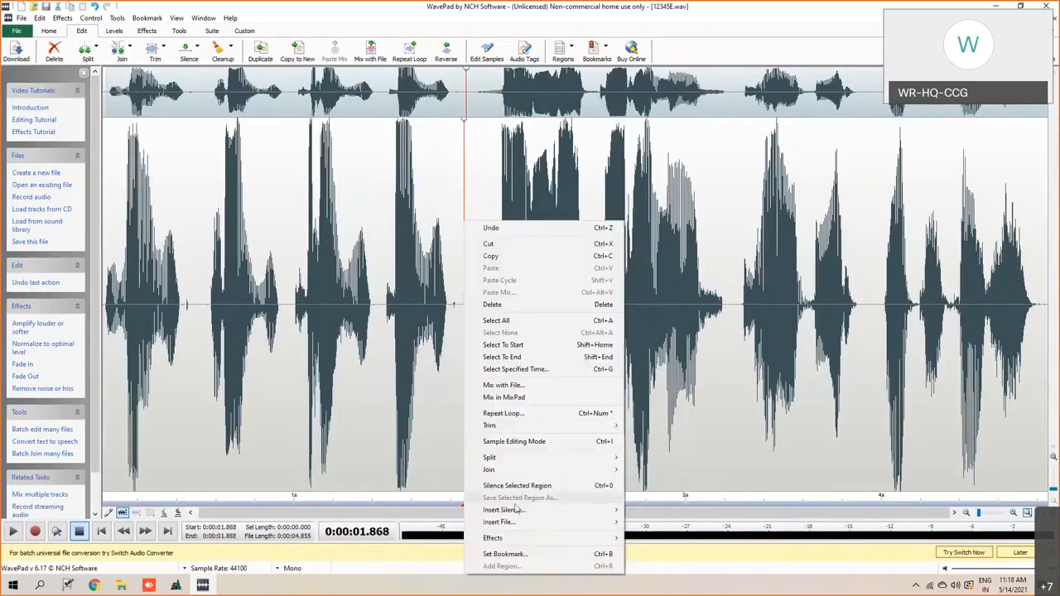
pyautogui.moveTo(505, 522)
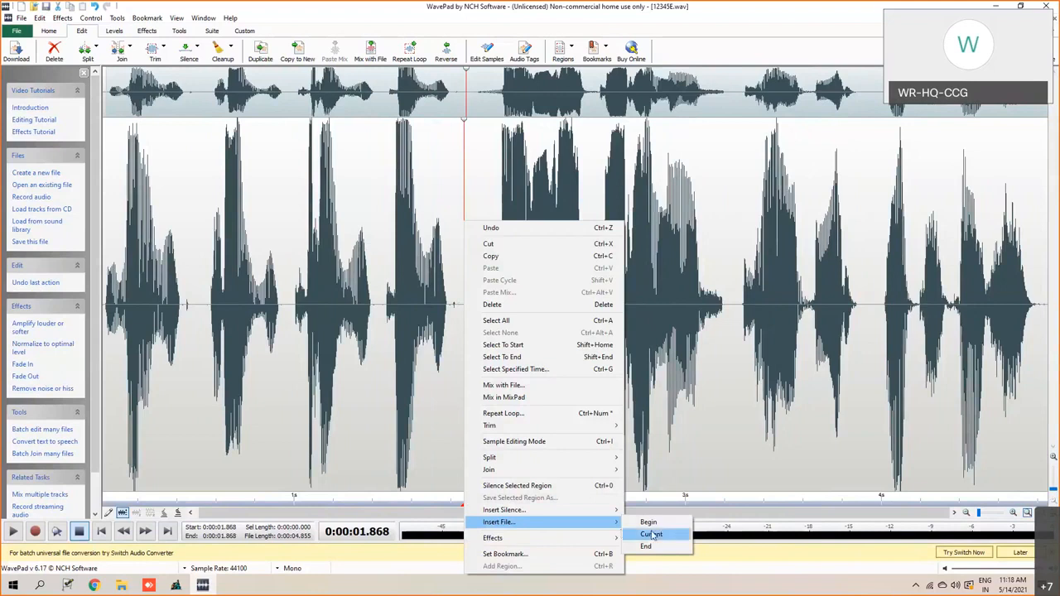
pyautogui.click(652, 535)
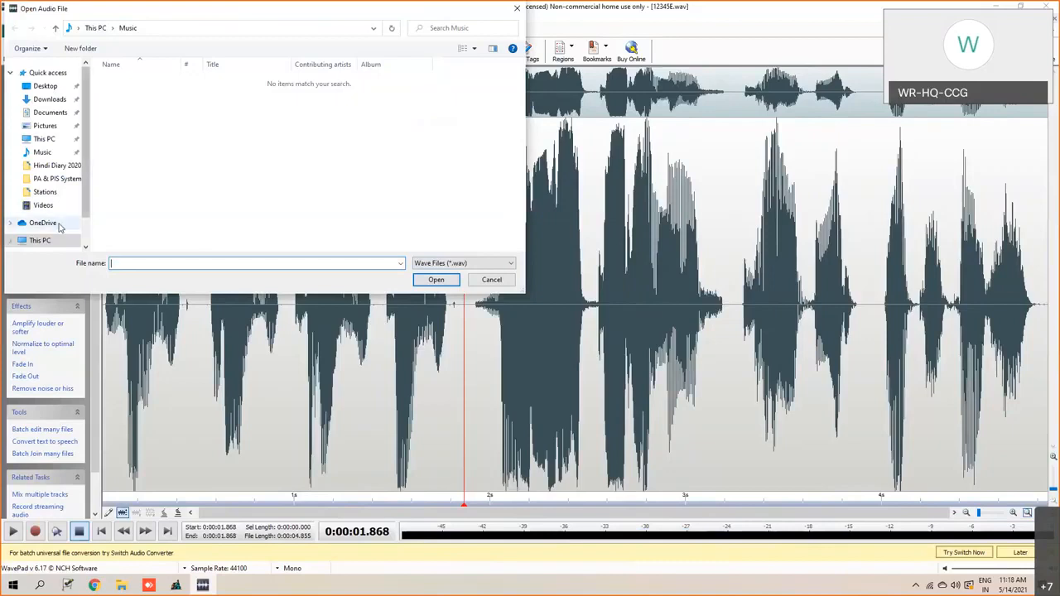
pyautogui.click(40, 240)
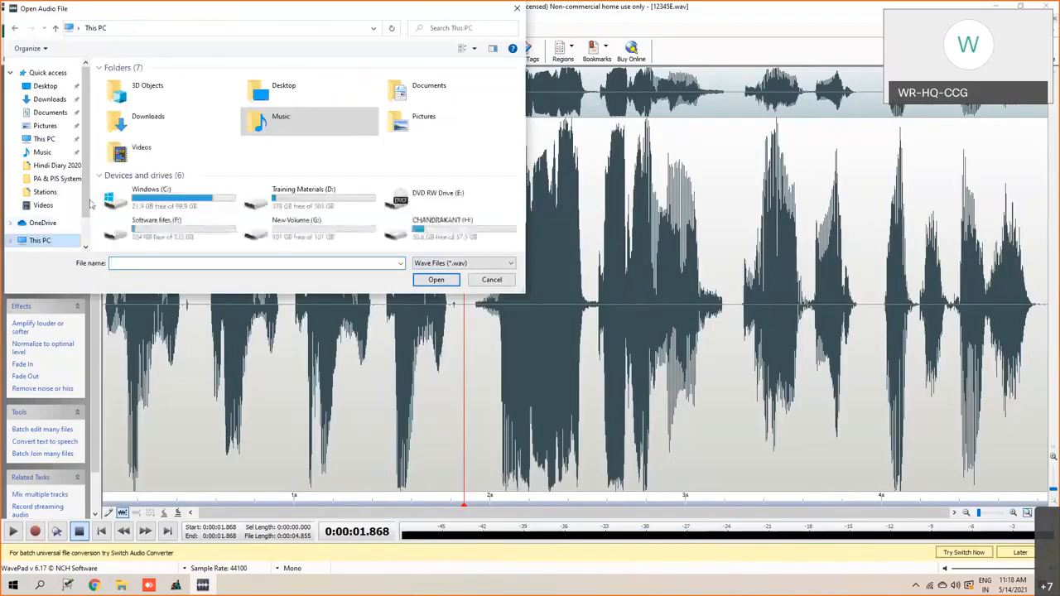
pyautogui.doubleClick(137, 199)
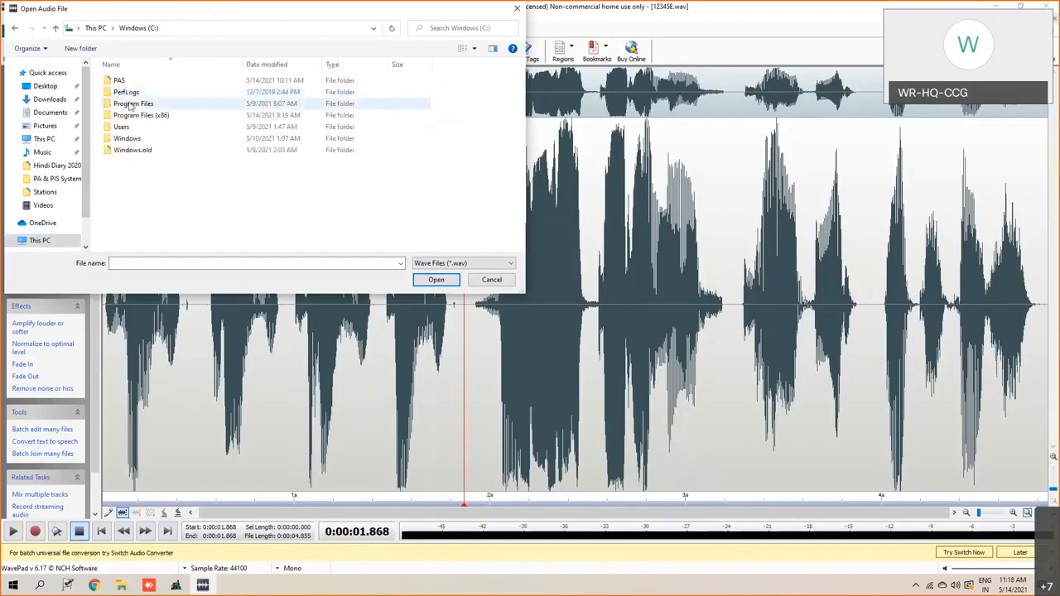
pyautogui.doubleClick(120, 81)
pyautogui.click(133, 83)
pyautogui.doubleClick(132, 83)
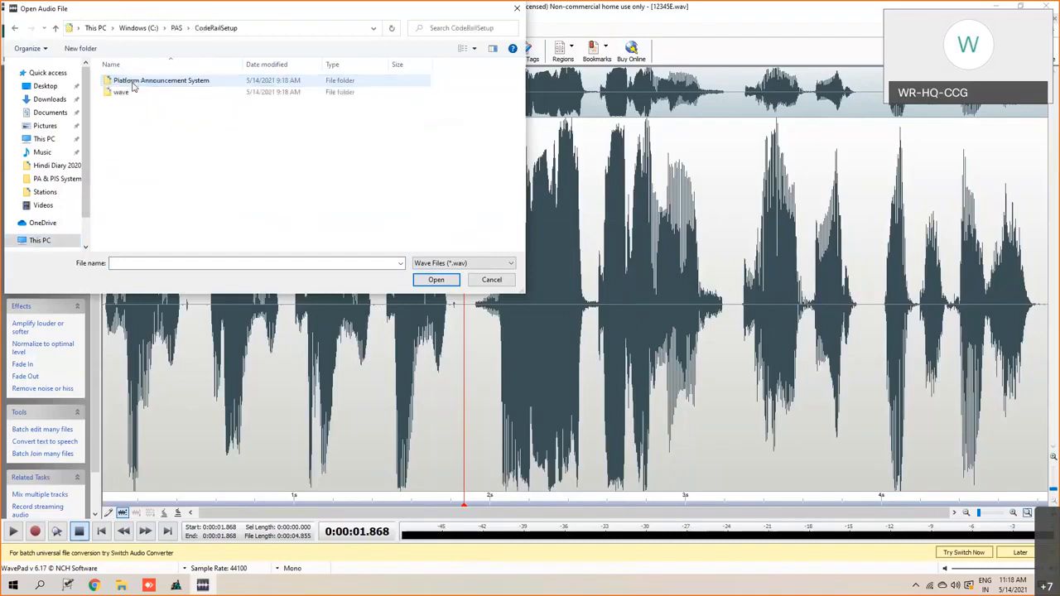
pyautogui.click(124, 92)
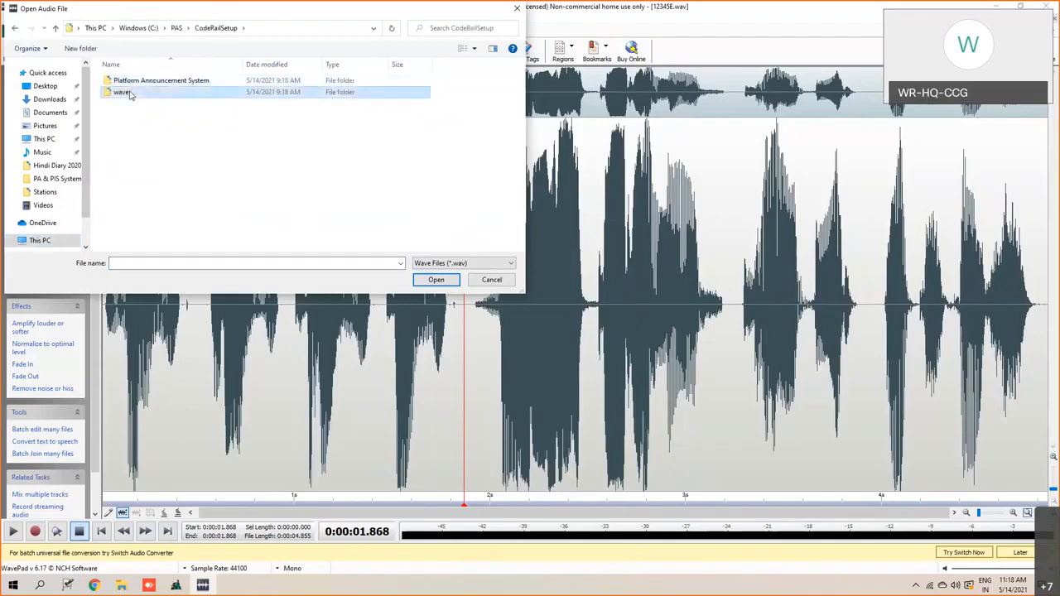
pyautogui.doubleClick(125, 93)
pyautogui.scroll(-5, 126, 211)
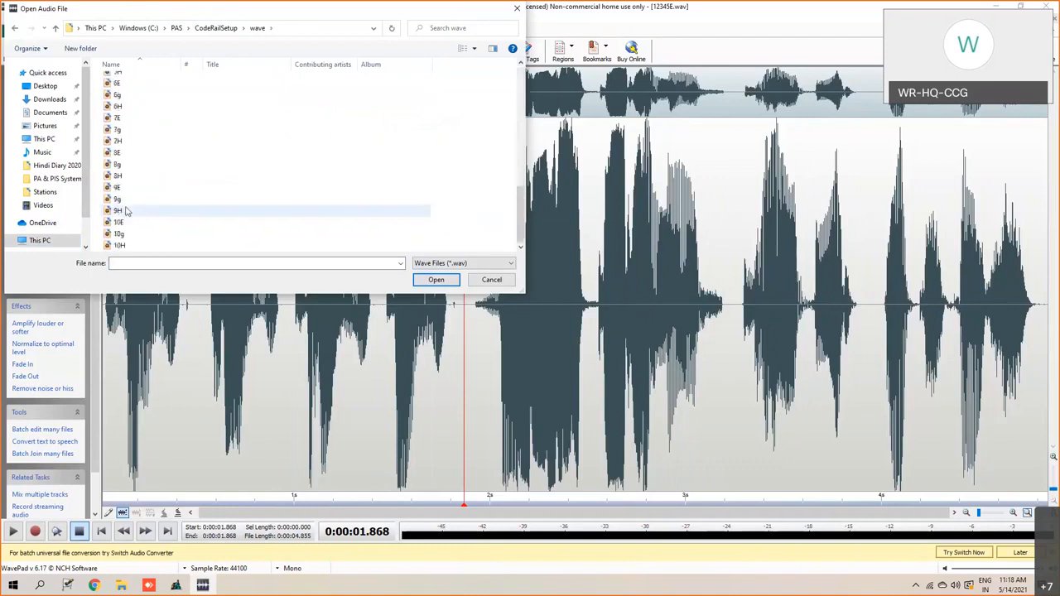
pyautogui.scroll(1, 126, 211)
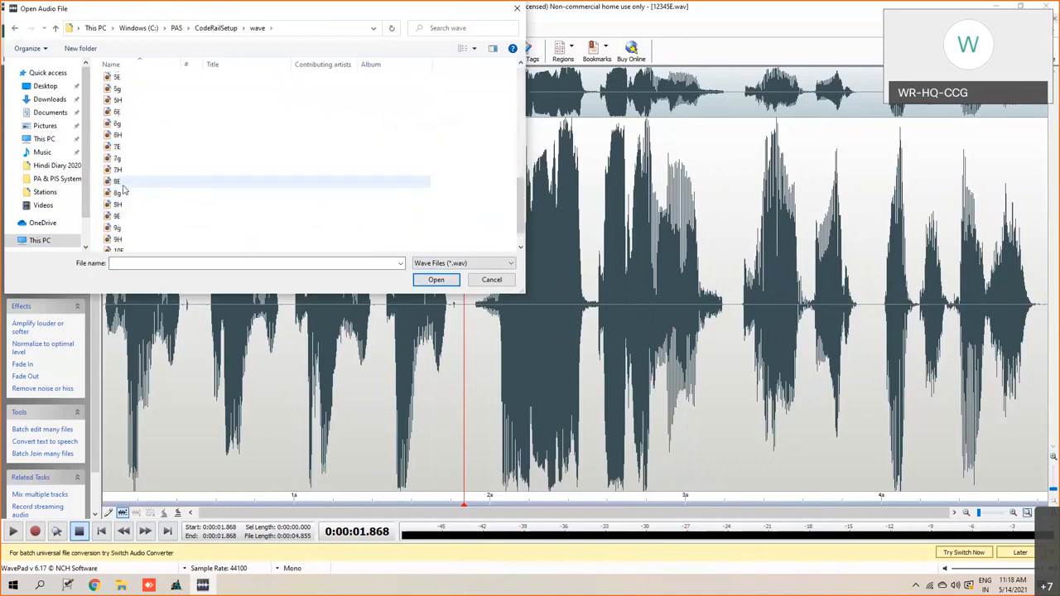
pyautogui.click(121, 116)
pyautogui.click(435, 279)
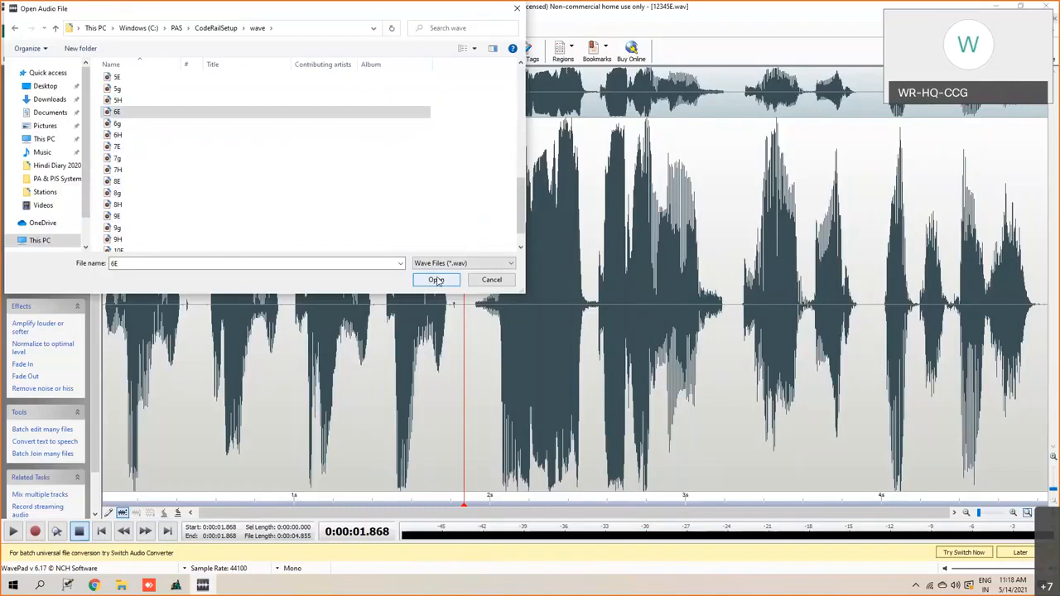
# - Select the inserted number from about 1.868 to 2.552 s and play it to check its loudness
pyautogui.moveTo(464, 315); pyautogui.dragTo(469, 316)
pyautogui.moveTo(537, 314); pyautogui.dragTo(598, 316)
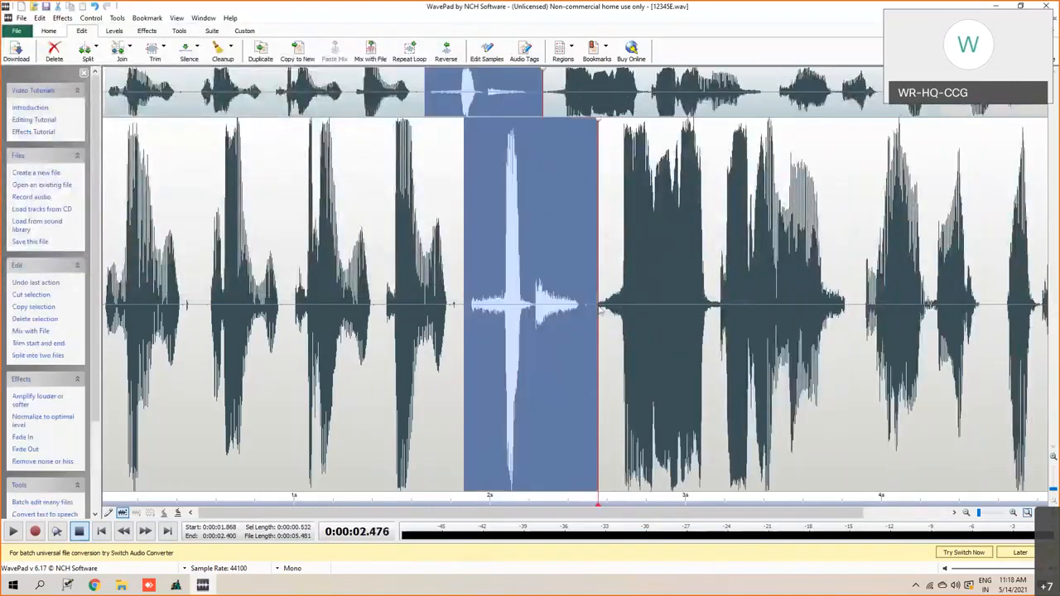
pyautogui.click(13, 532)
pyautogui.click(542, 307)
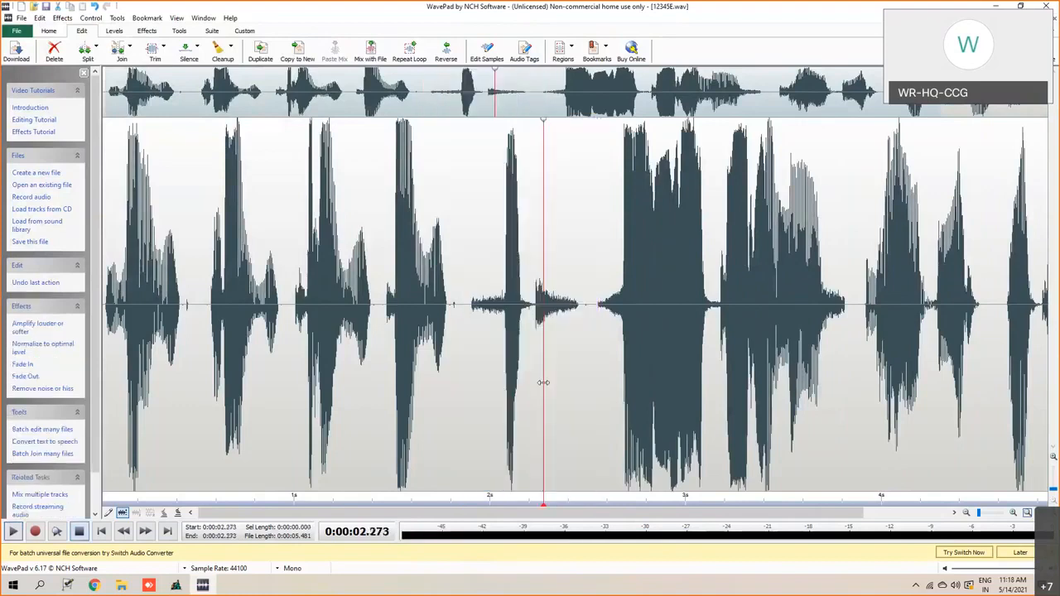
# - Amplify the inserted number from about 1.869 to 2.501 s and play it back
pyautogui.moveTo(466, 307); pyautogui.dragTo(588, 323)
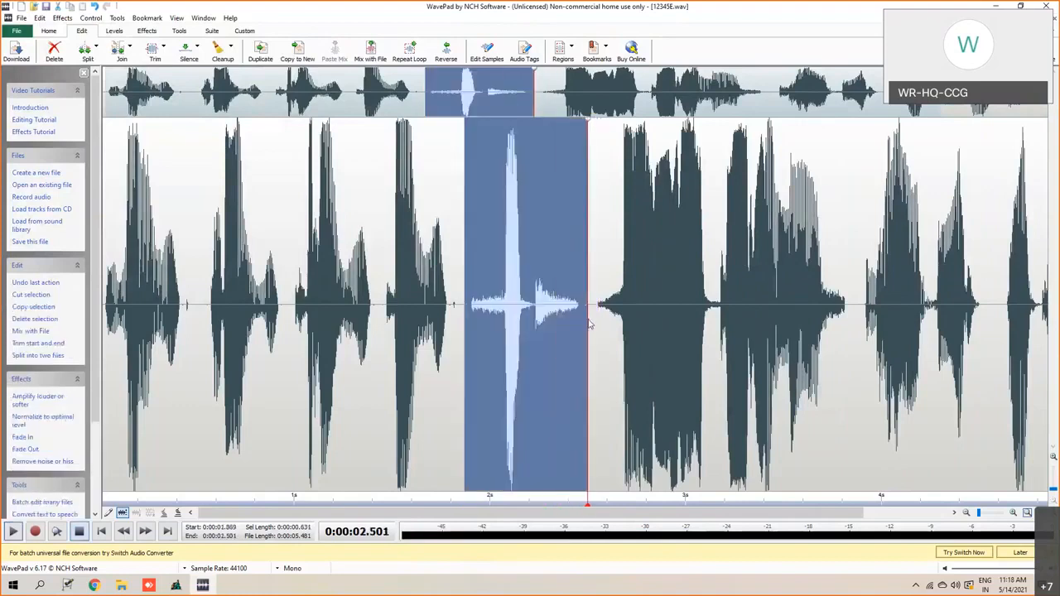
pyautogui.rightClick(496, 174)
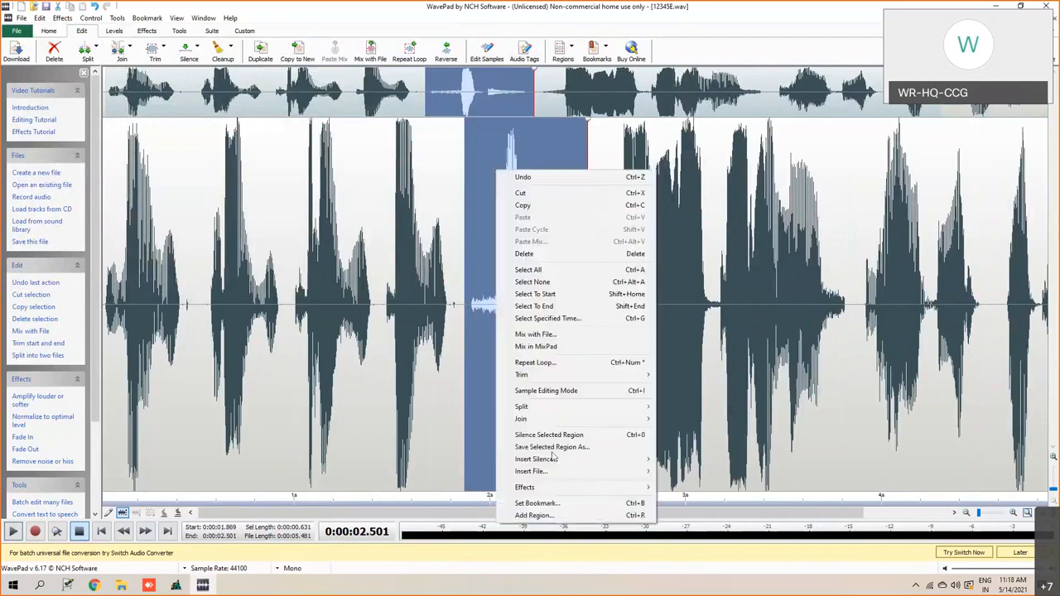
pyautogui.moveTo(651, 493)
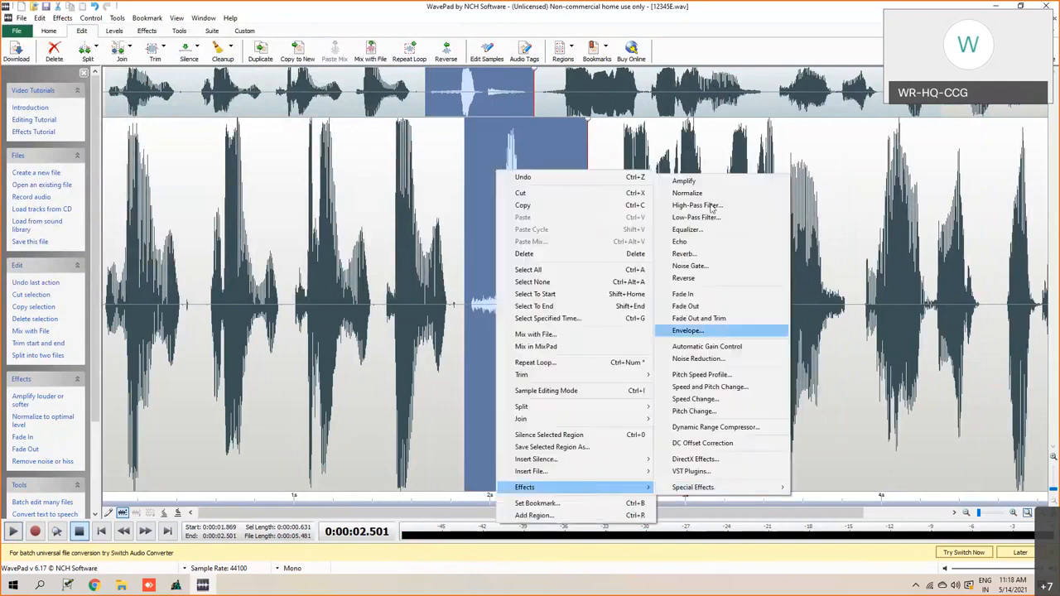
pyautogui.click(697, 184)
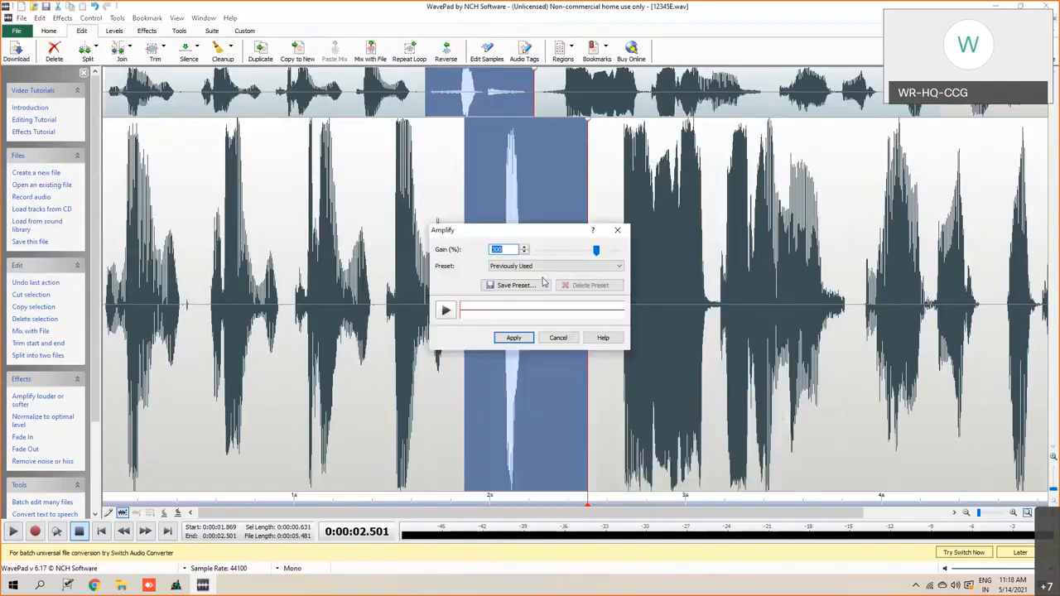
pyautogui.click(525, 247)
pyautogui.click(525, 248)
pyautogui.click(525, 247)
pyautogui.click(514, 338)
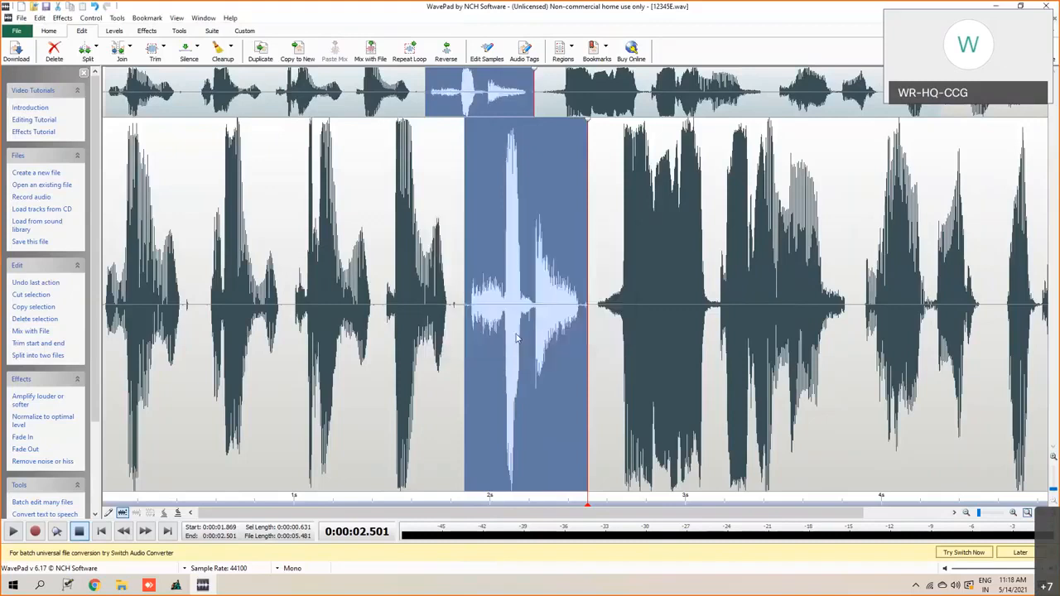
pyautogui.click(12, 532)
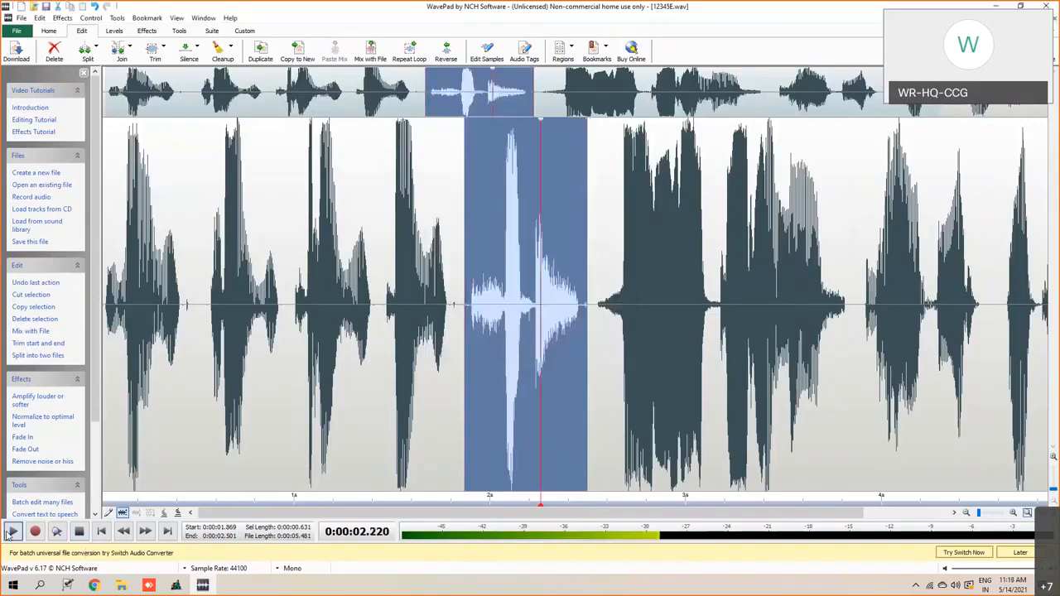
pyautogui.click(477, 343)
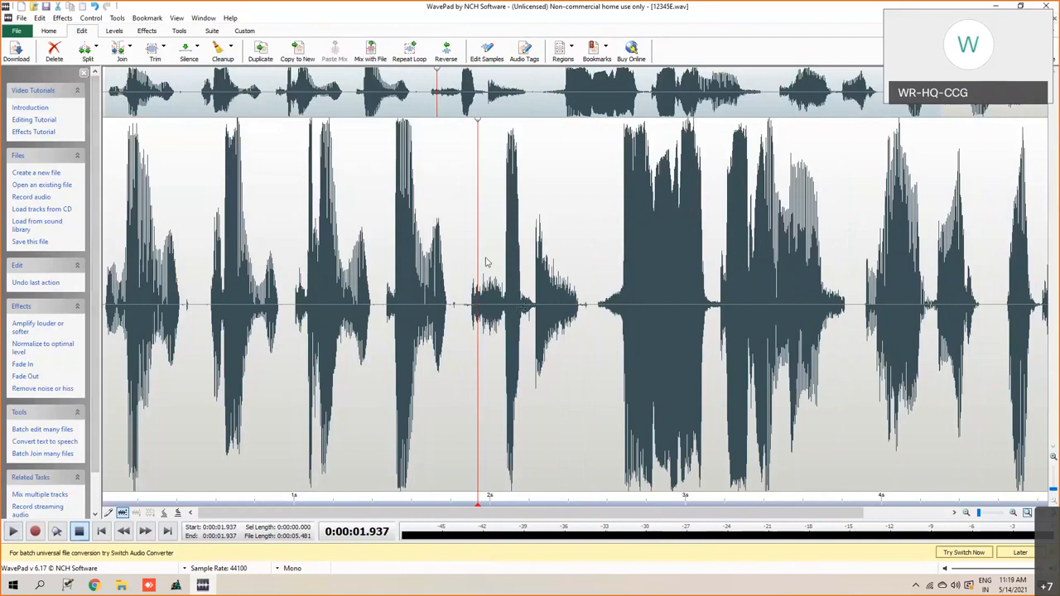
# - Cut the segment from about 3.861 to 4.592 s and paste it after the inserted number at about 2.530 s
pyautogui.click(594, 321)
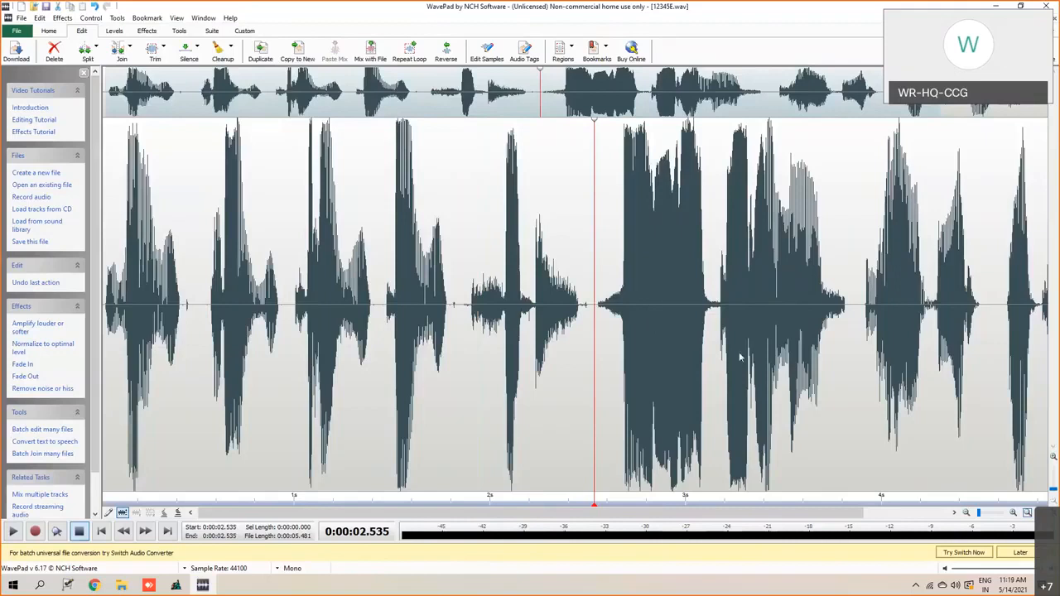
pyautogui.click(854, 308)
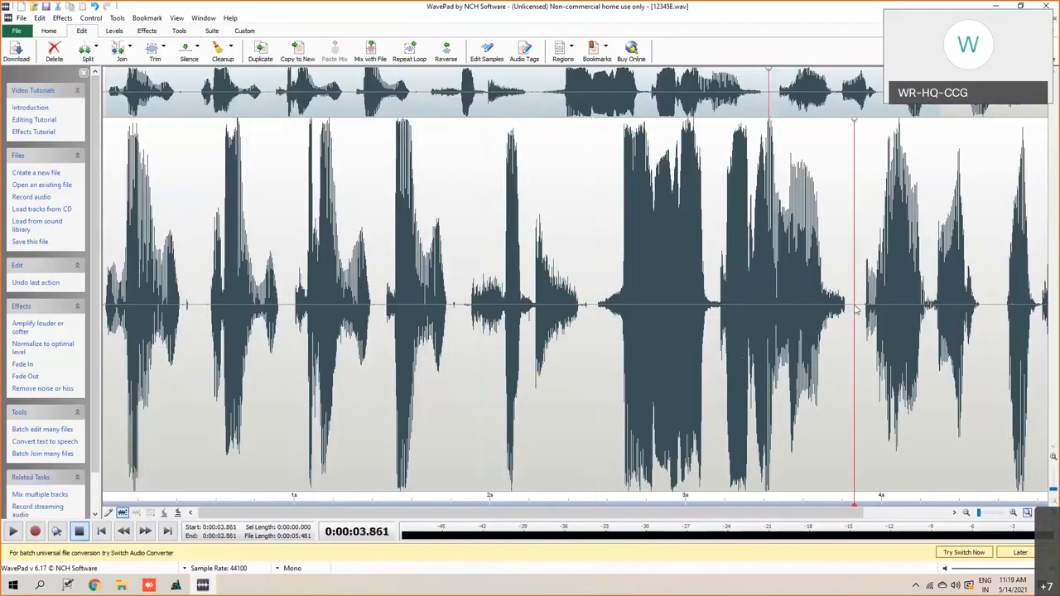
pyautogui.moveTo(855, 308); pyautogui.dragTo(998, 329)
pyautogui.rightClick(899, 240)
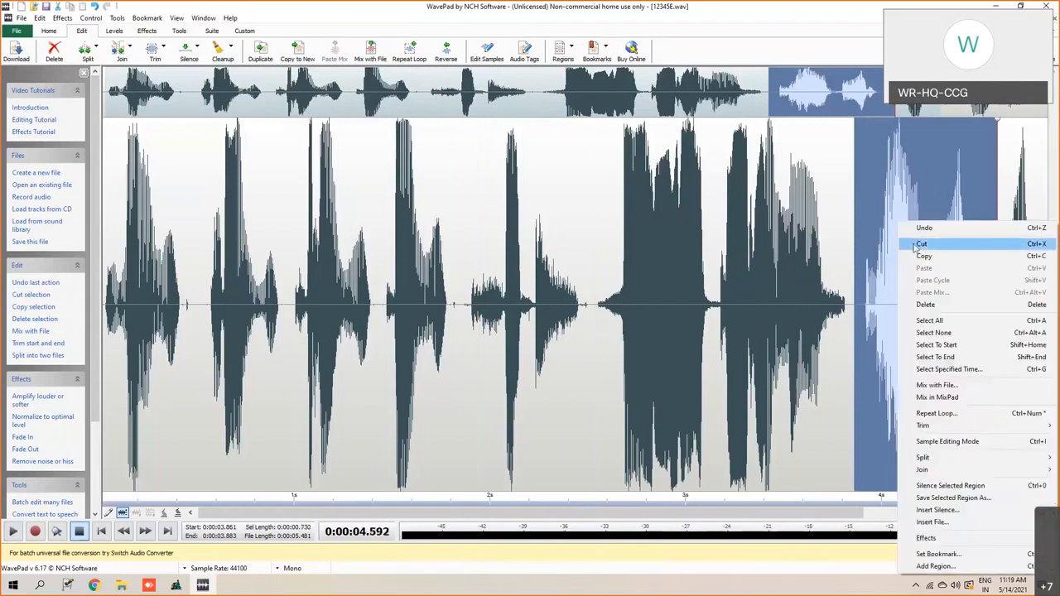
pyautogui.click(920, 244)
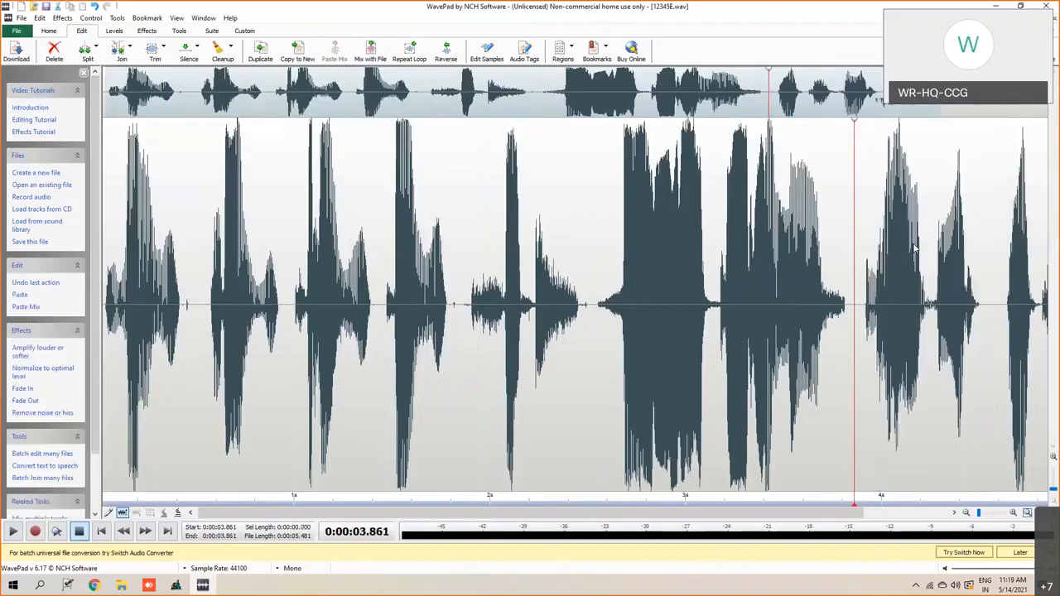
pyautogui.click(606, 308)
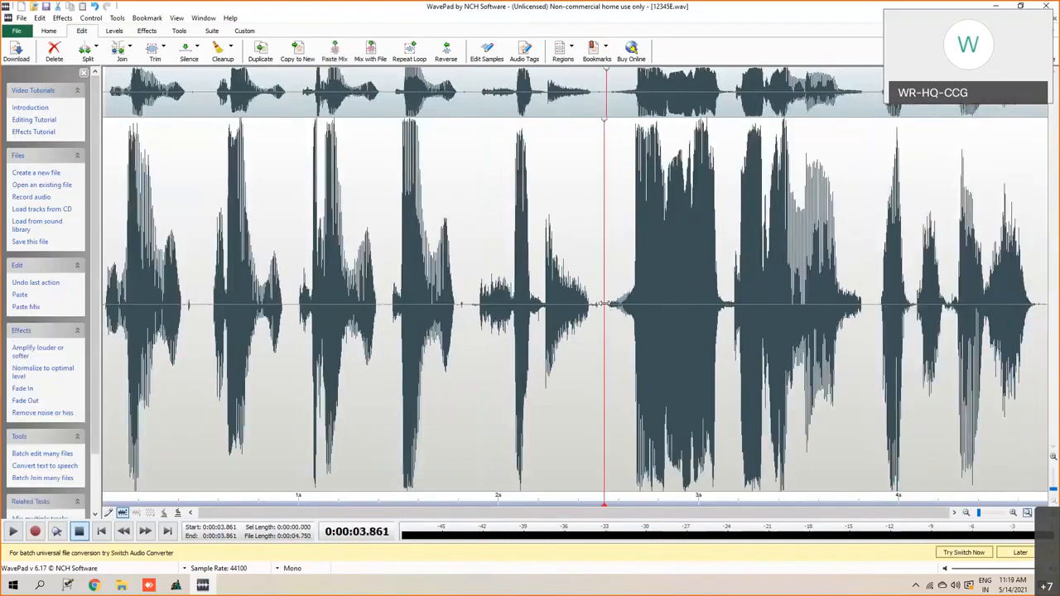
pyautogui.rightClick(611, 305)
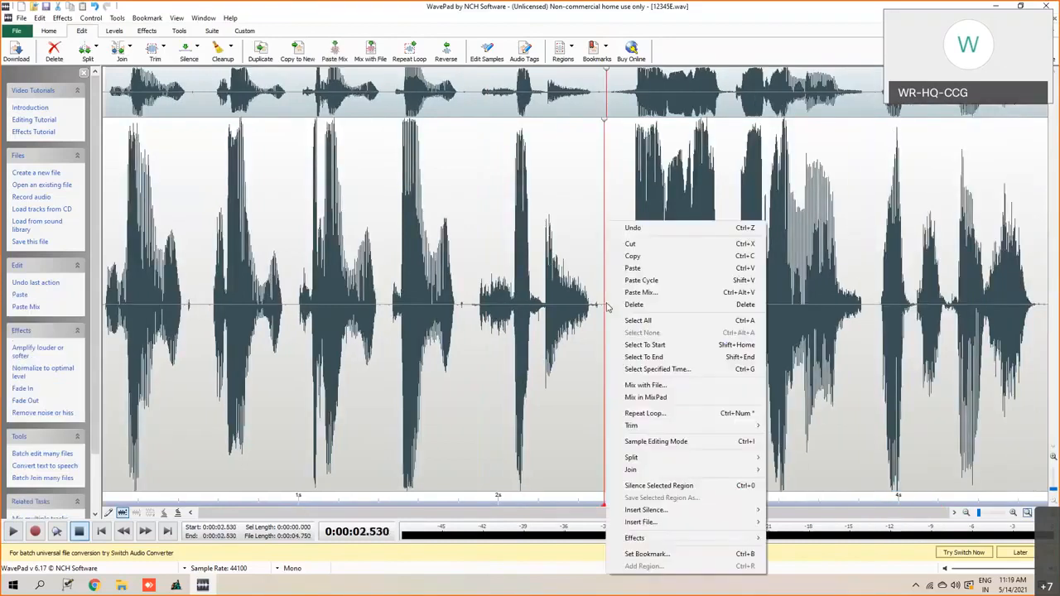
pyautogui.click(634, 271)
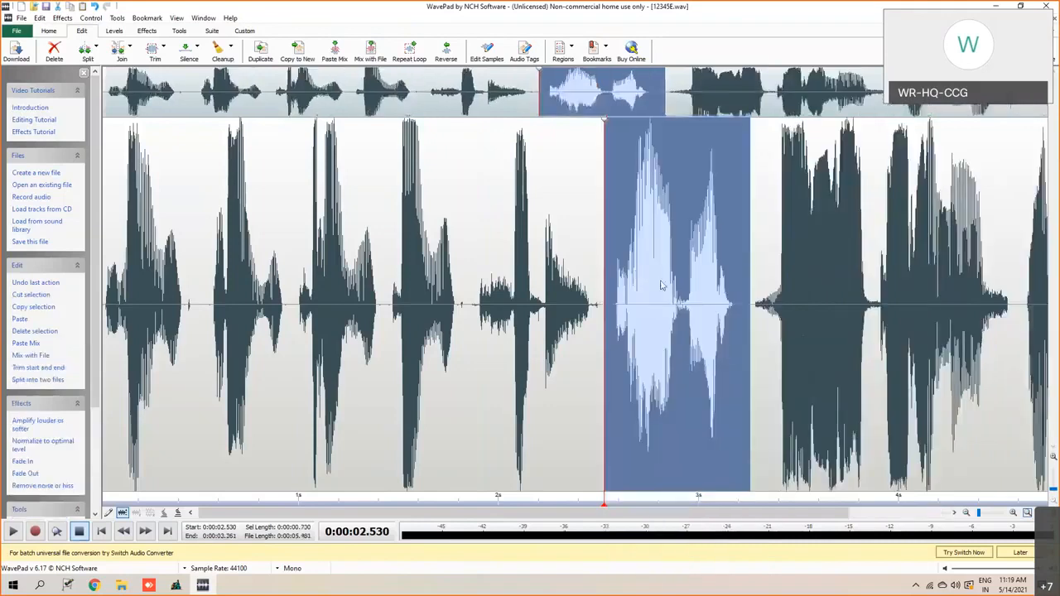
# - Play the rearranged announcement from its beginning to the end
pyautogui.click(768, 333)
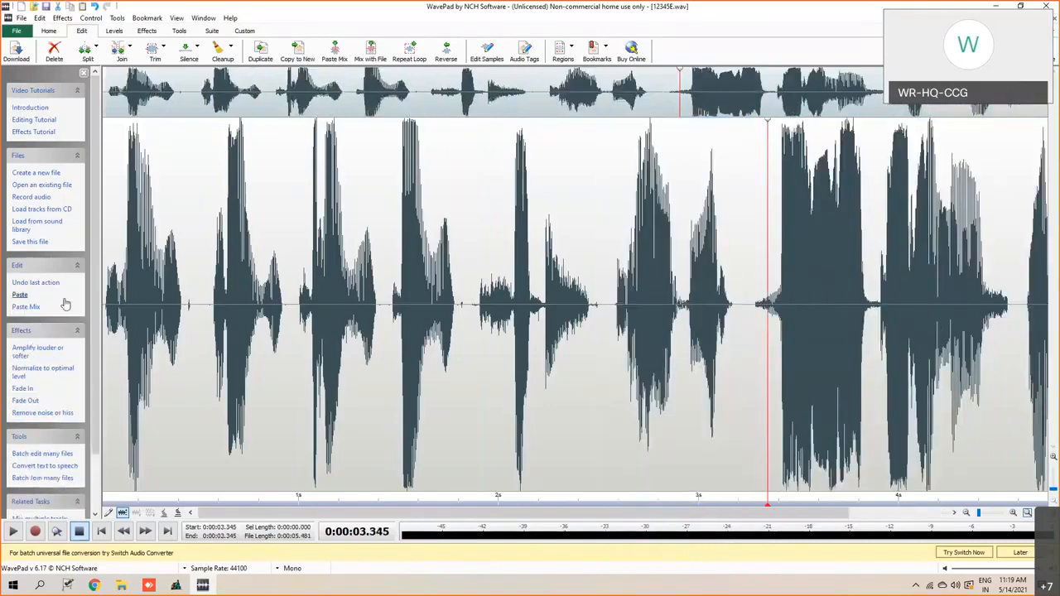
pyautogui.click(103, 244)
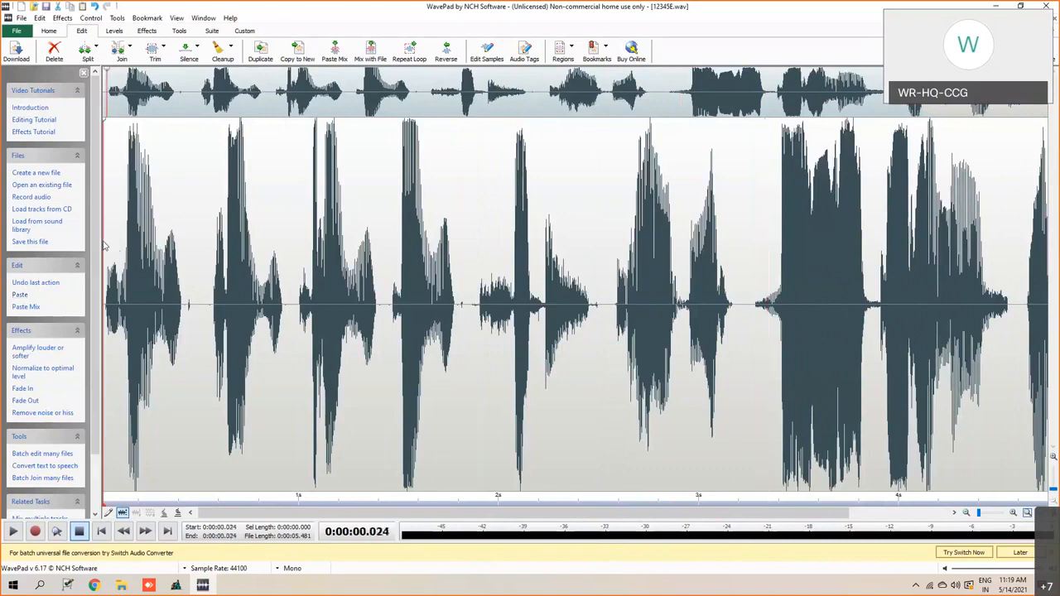
pyautogui.click(12, 532)
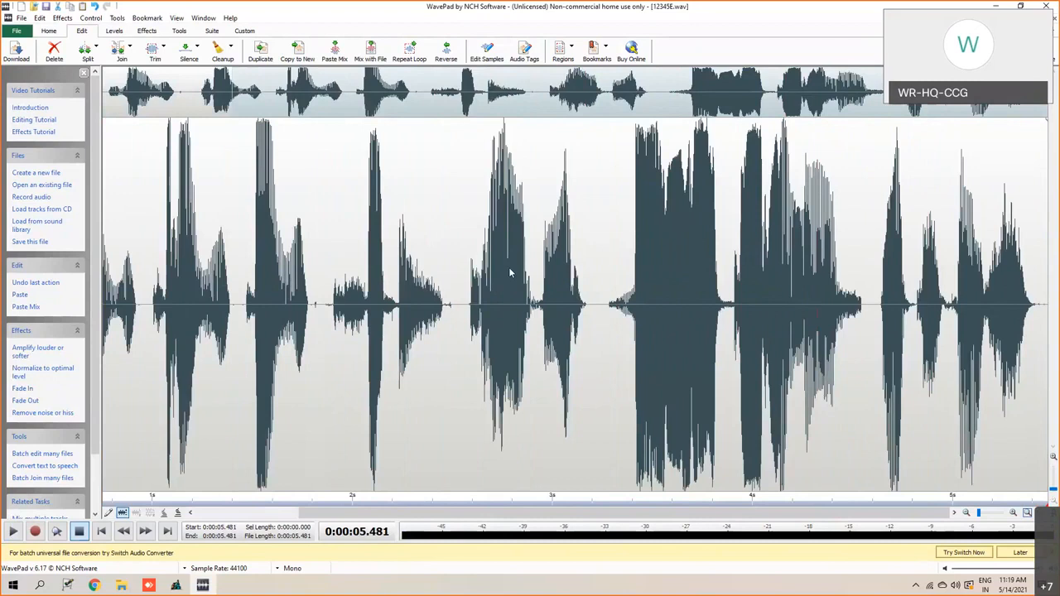
# - Save the rearranged announcement as a new Wave file named 12346E in the trname folder
pyautogui.click(18, 31)
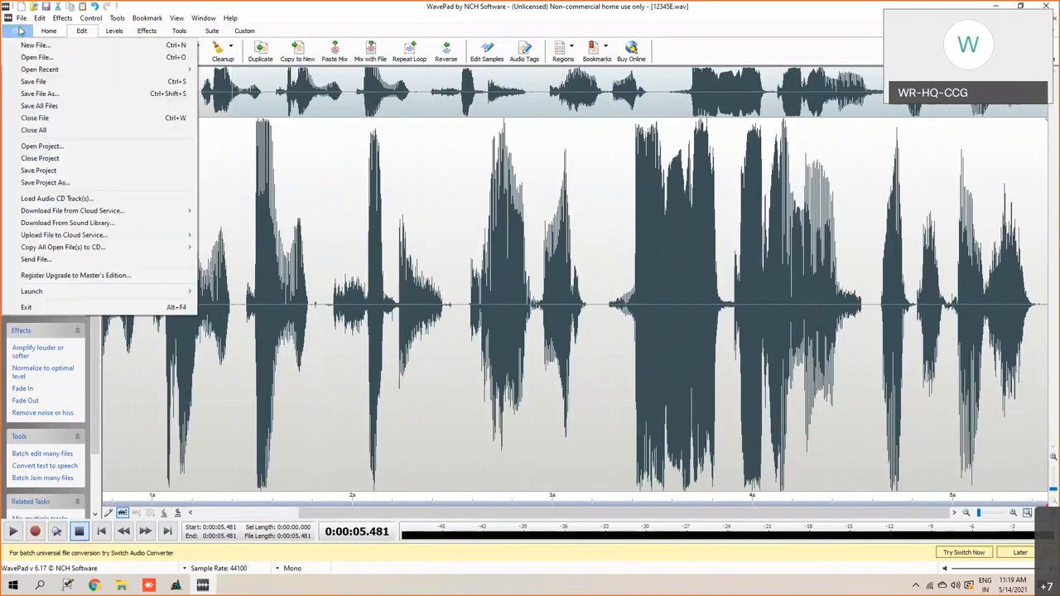
pyautogui.click(37, 96)
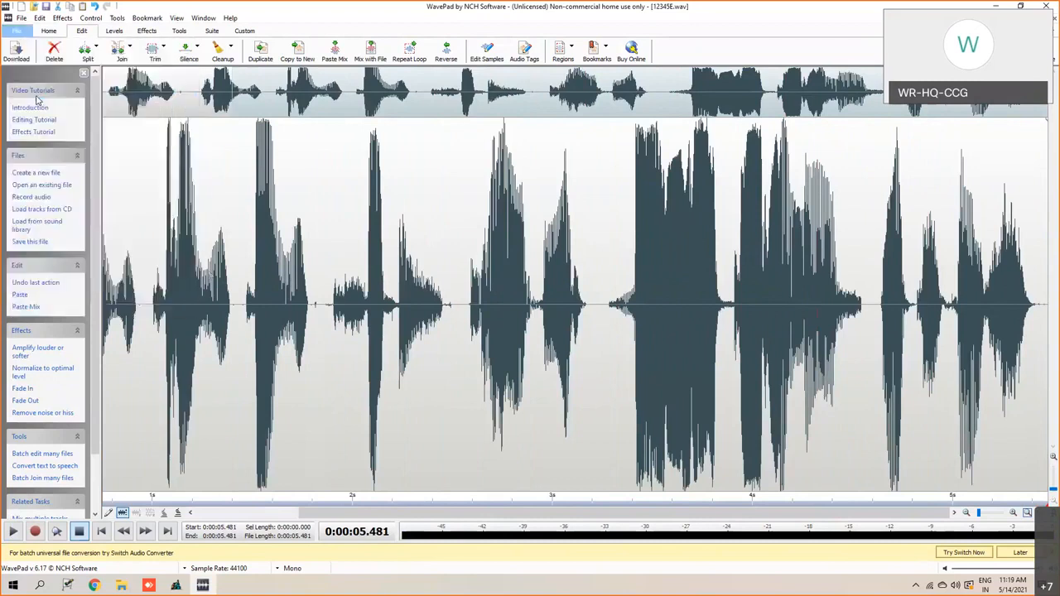
pyautogui.click(93, 242)
pyautogui.press('BackSpace')
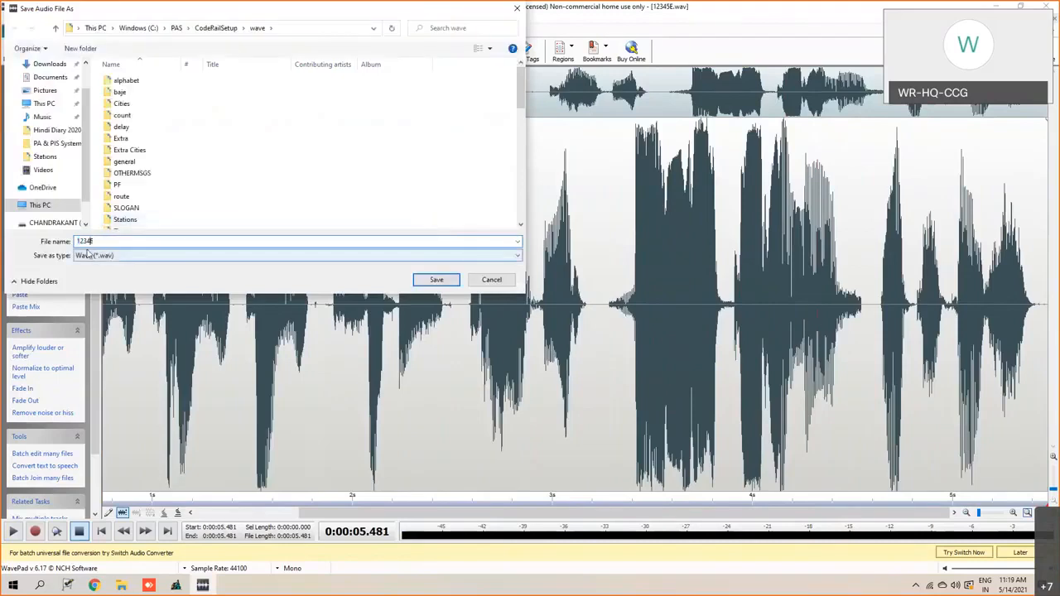
pyautogui.write('6')
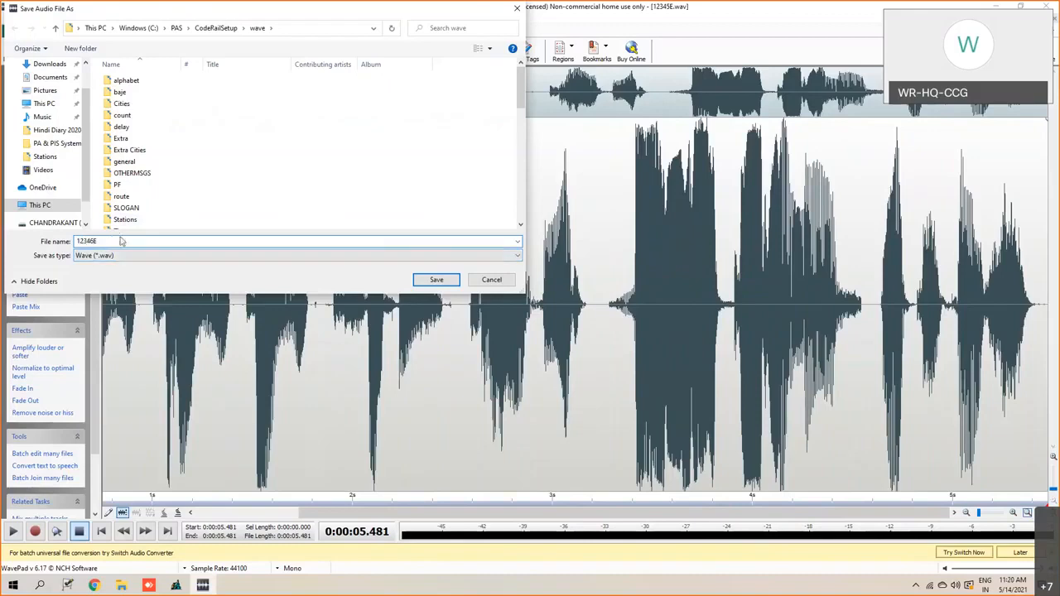
pyautogui.scroll(1, 84, 75)
pyautogui.scroll(-2, 135, 190)
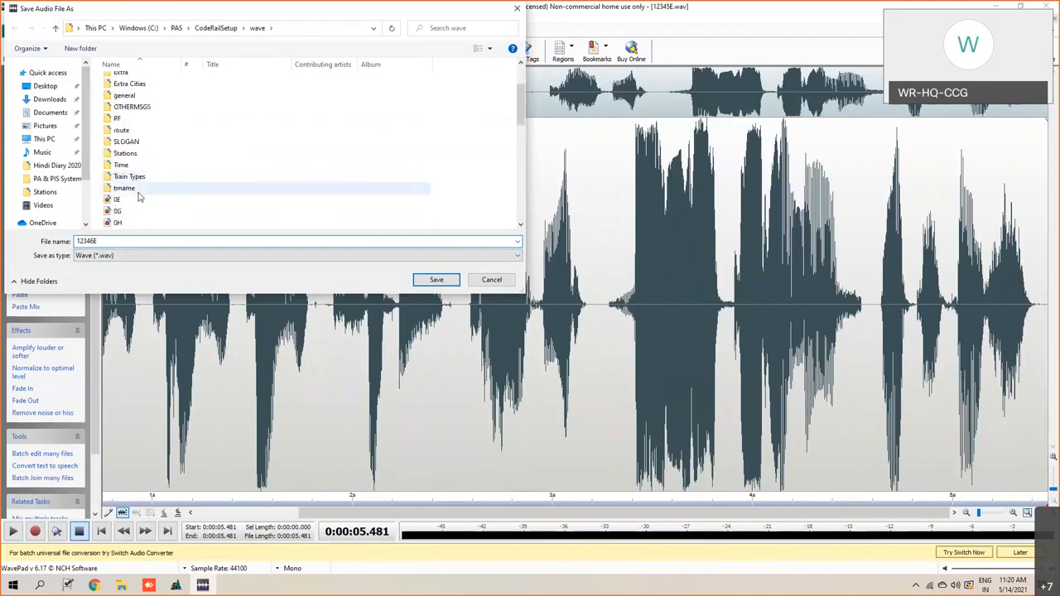
pyautogui.doubleClick(133, 189)
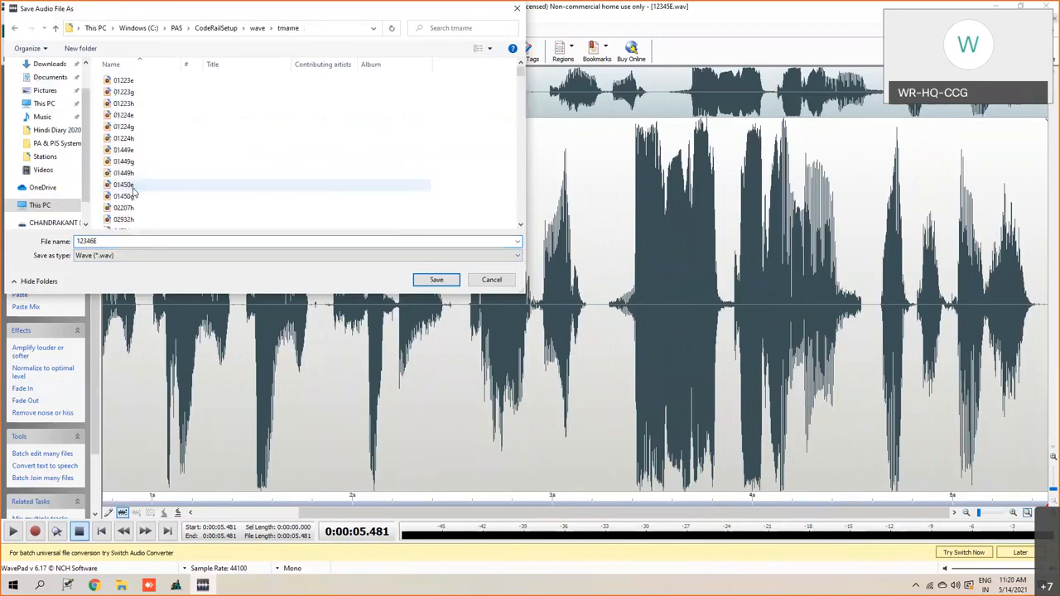
pyautogui.click(437, 280)
pyautogui.click(506, 319)
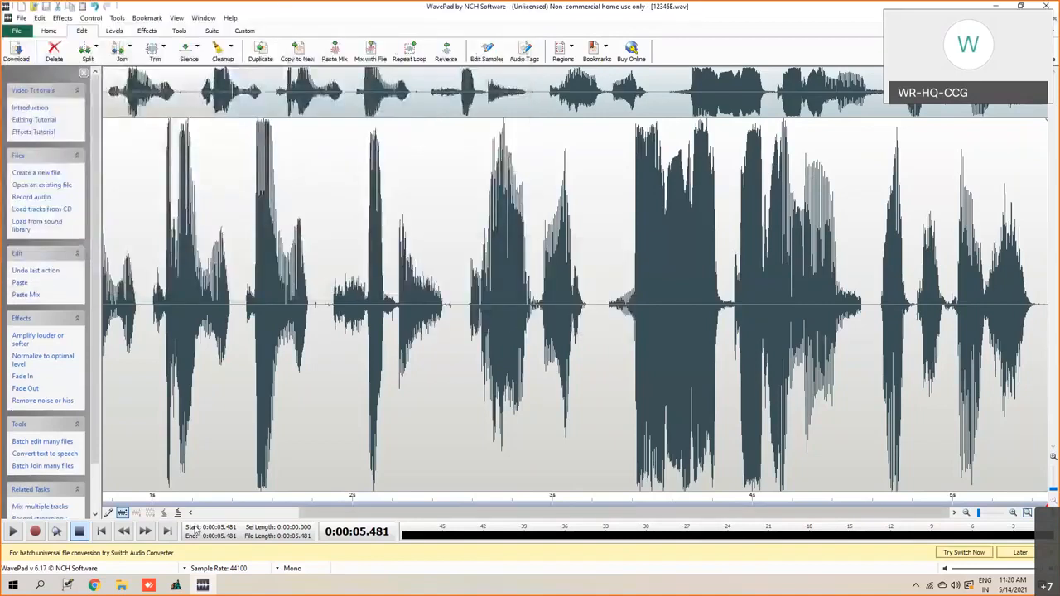
# - Switch to the trname folder in File Explorer and check the 12346E and 12345E recordings
pyautogui.moveTo(121, 585)
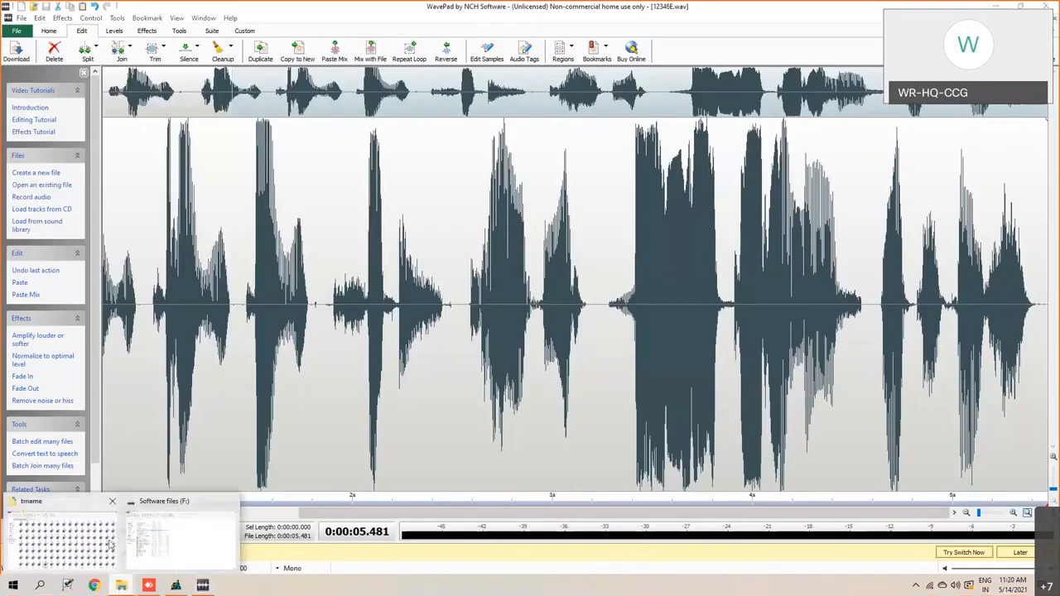
pyautogui.click(110, 544)
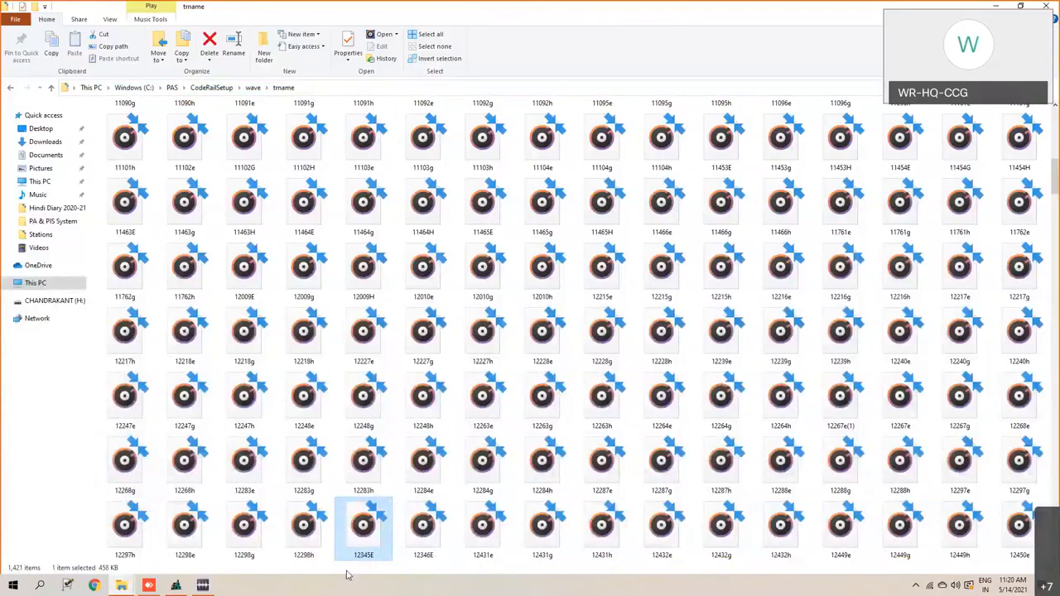
pyautogui.click(431, 540)
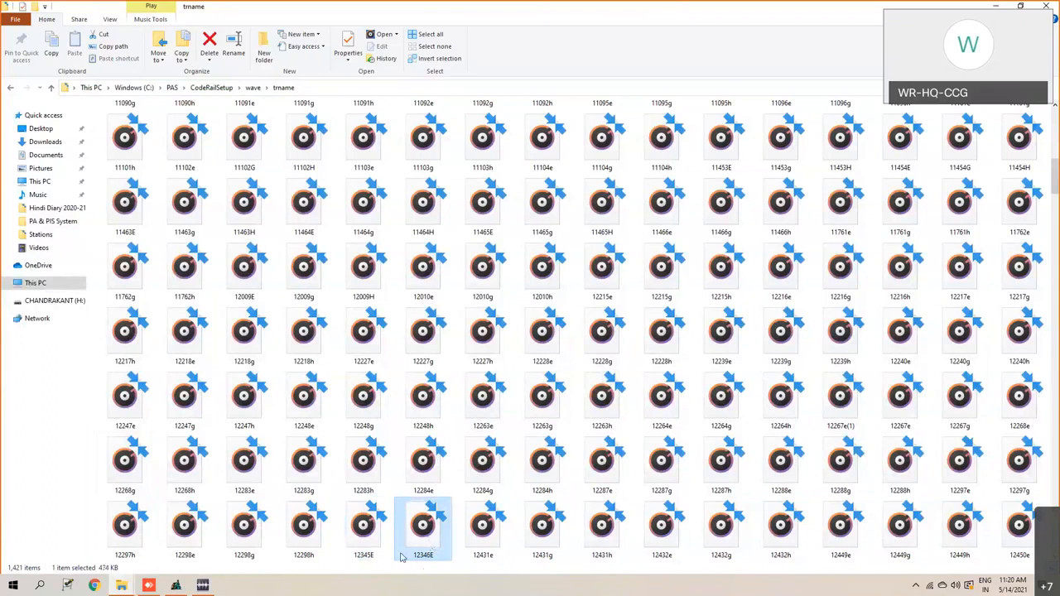
pyautogui.click(367, 532)
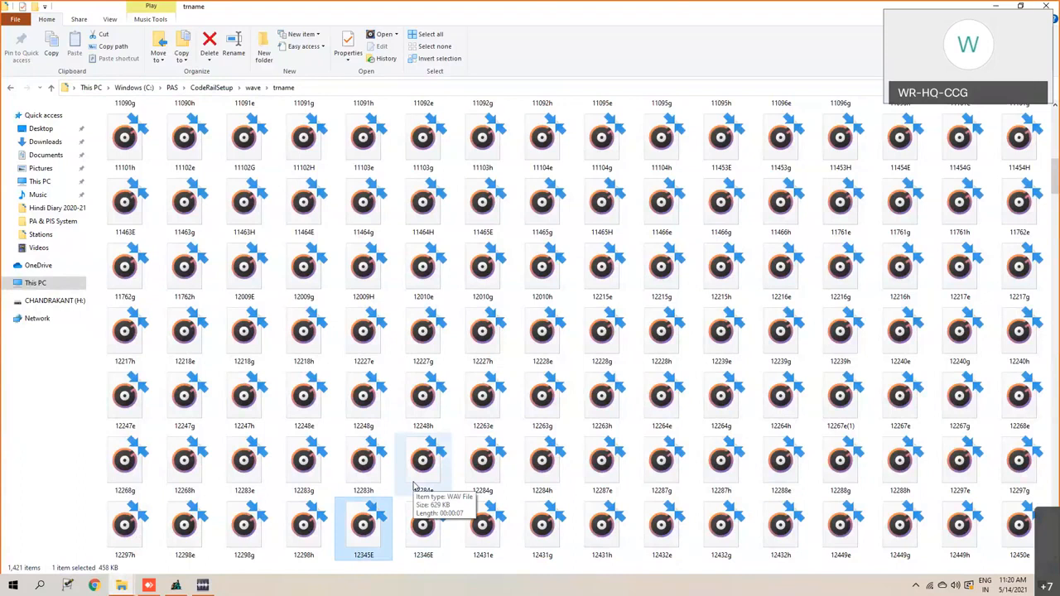
# - Switch to the Platform Announcement System, exit it, and minimize the remaining windows to reach the desktop
pyautogui.click(176, 585)
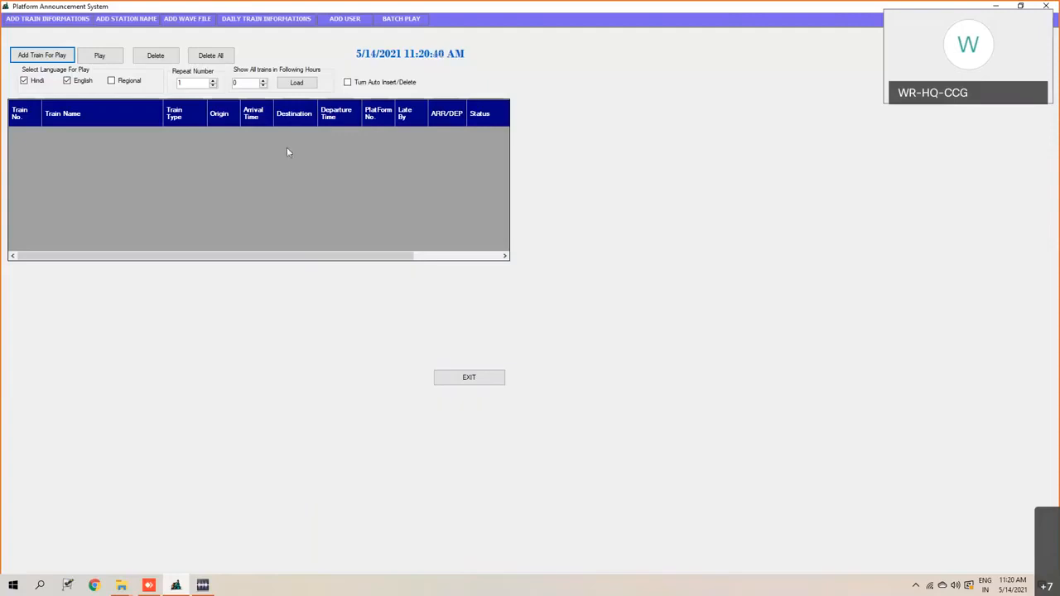
pyautogui.click(486, 378)
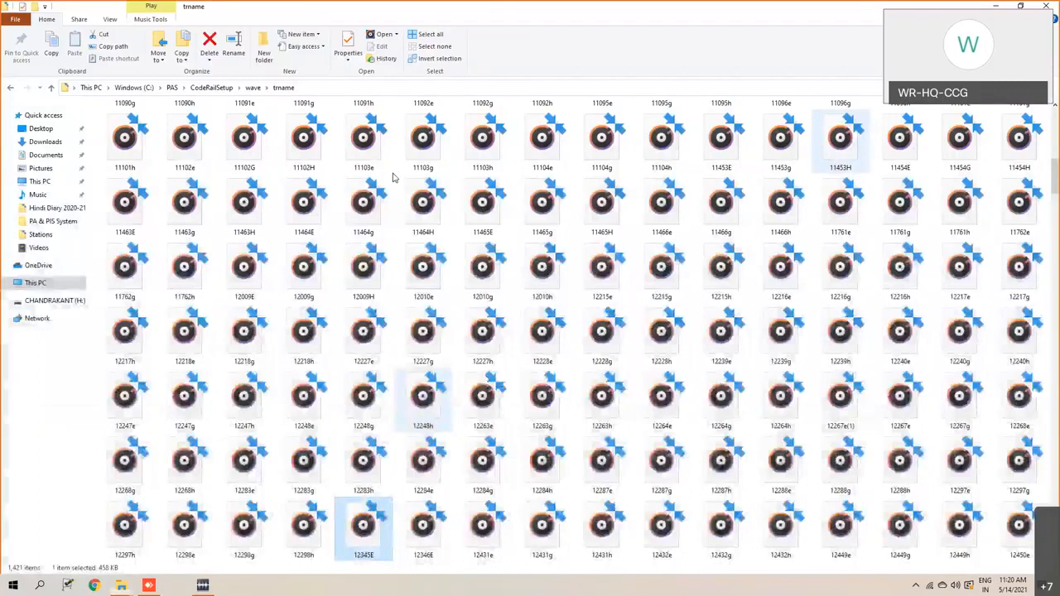
pyautogui.click(1021, 6)
pyautogui.click(995, 6)
pyautogui.click(958, 155)
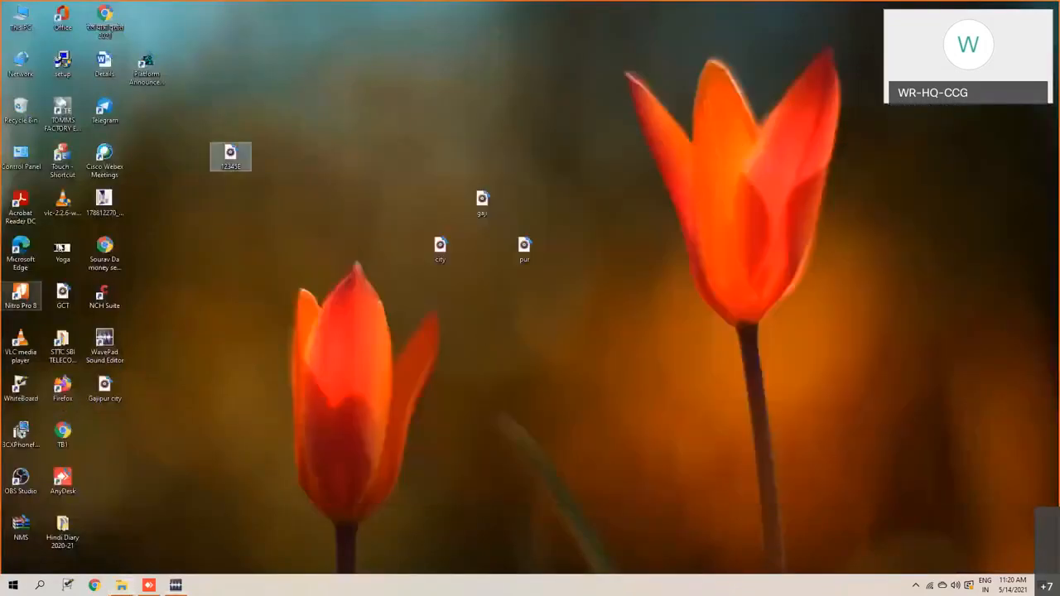
# - Relaunch the Platform Announcement System from its desktop shortcut and log in with the account's username and password
pyautogui.doubleClick(148, 65)
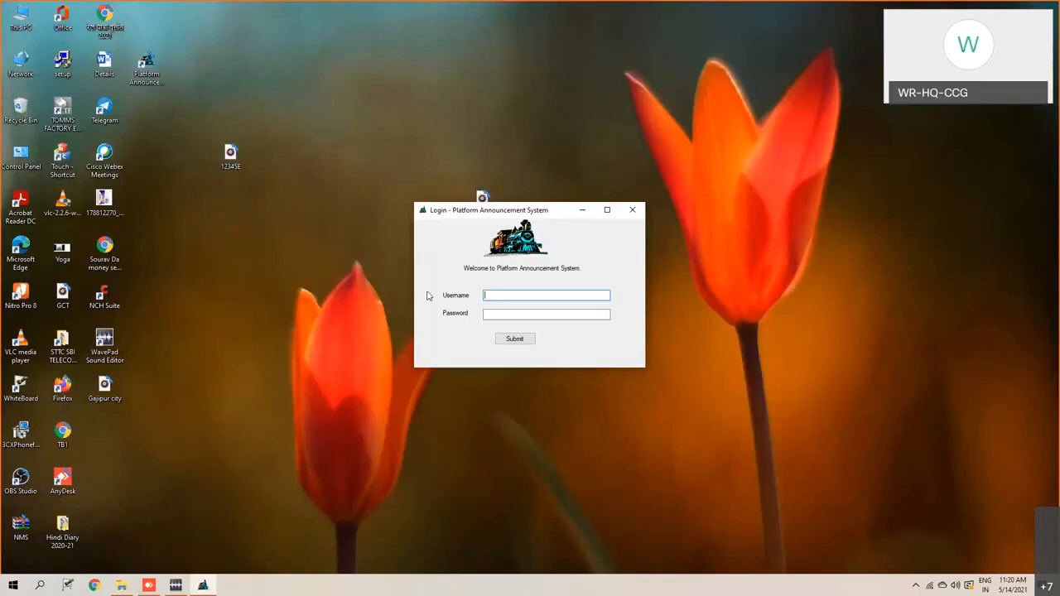
pyautogui.write('admin')
pyautogui.click(536, 315)
pyautogui.write('admin')
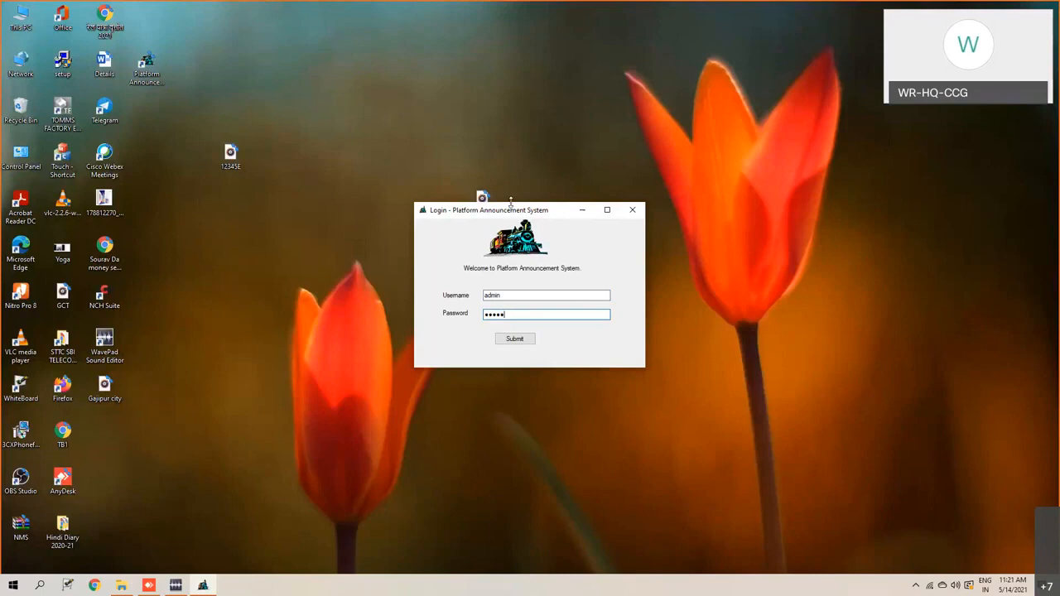
pyautogui.click(515, 340)
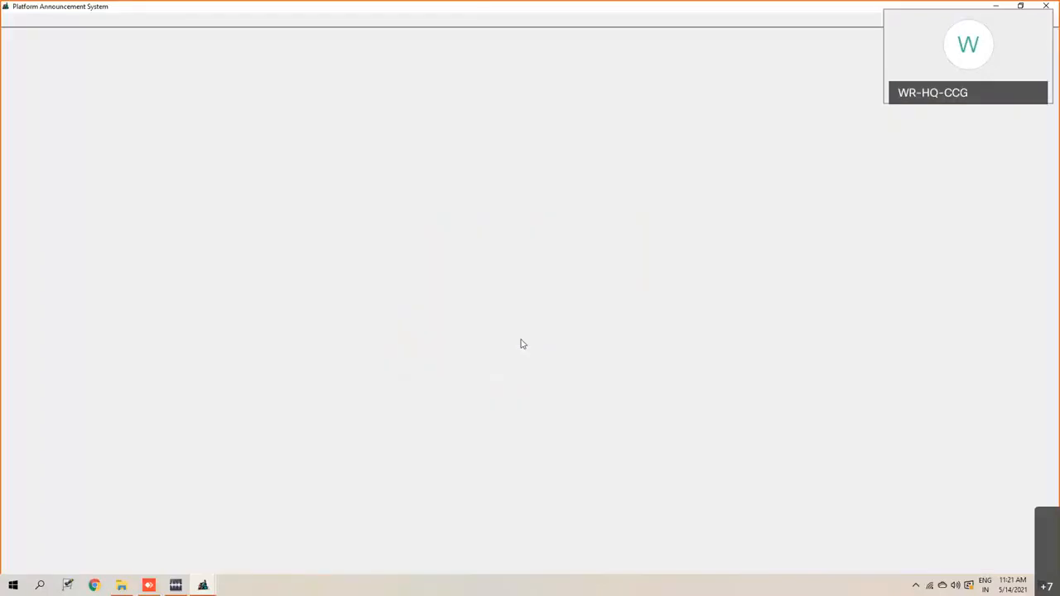
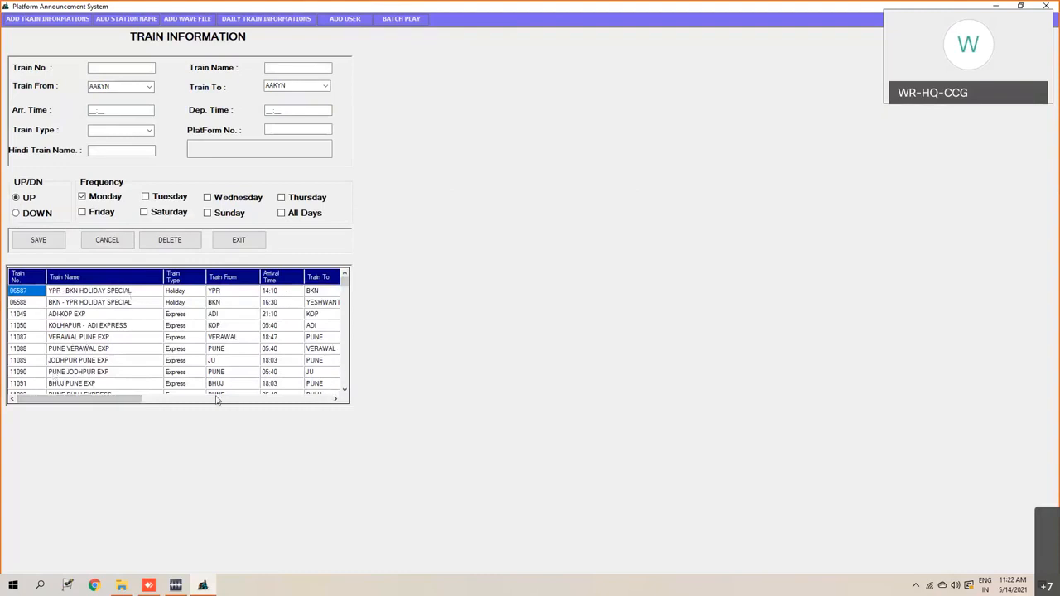
# - Look through the existing train records in the train information list
pyautogui.click(344, 389)
pyautogui.click(345, 389)
pyautogui.click(345, 390)
pyautogui.click(344, 390)
pyautogui.click(345, 389)
pyautogui.click(344, 390)
pyautogui.click(345, 389)
pyautogui.click(344, 389)
pyautogui.click(345, 389)
pyautogui.click(345, 389)
pyautogui.click(344, 390)
pyautogui.click(344, 390)
pyautogui.click(345, 390)
pyautogui.click(344, 389)
pyautogui.click(344, 390)
pyautogui.click(344, 389)
pyautogui.click(345, 389)
pyautogui.click(344, 389)
pyautogui.click(344, 389)
pyautogui.click(345, 389)
pyautogui.click(345, 389)
pyautogui.click(345, 389)
pyautogui.click(345, 389)
pyautogui.click(345, 390)
# - Enter train number 12345 and train name BDTS JP EXPRESS for a new train record
pyautogui.click(113, 67)
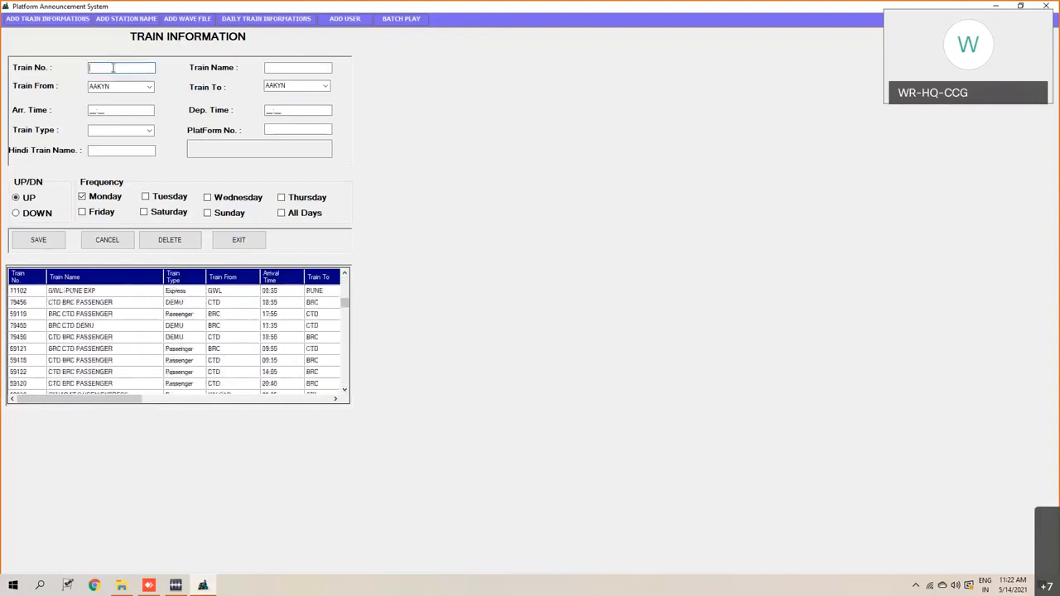
pyautogui.write('12345')
pyautogui.click(284, 67)
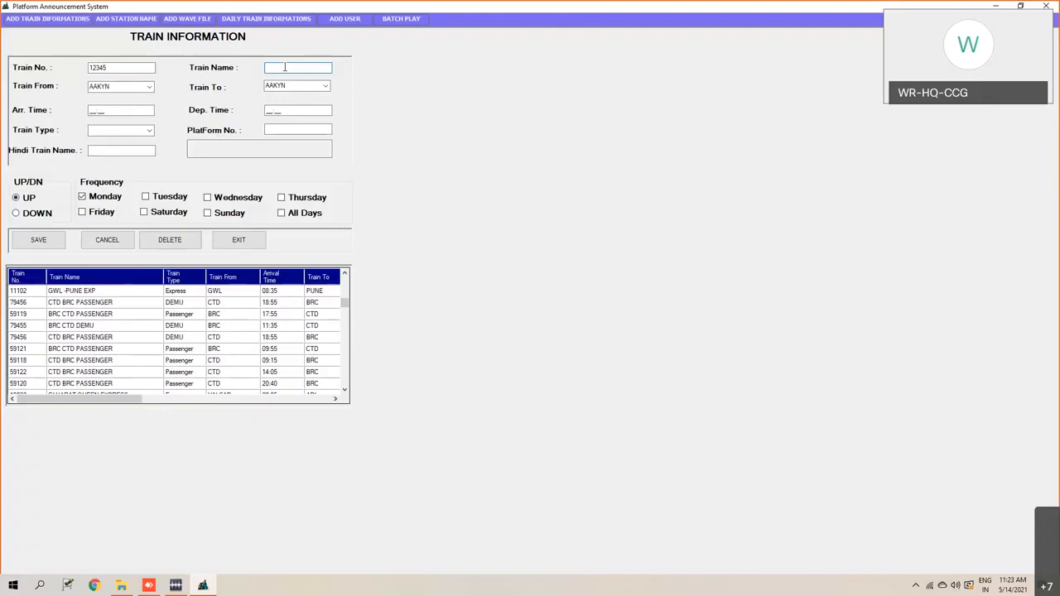
pyautogui.write('BDTS JP EXPRESS')
# - Set the new train's origin station to BDTS and its destination station to JP
pyautogui.click(129, 86)
pyautogui.click(150, 87)
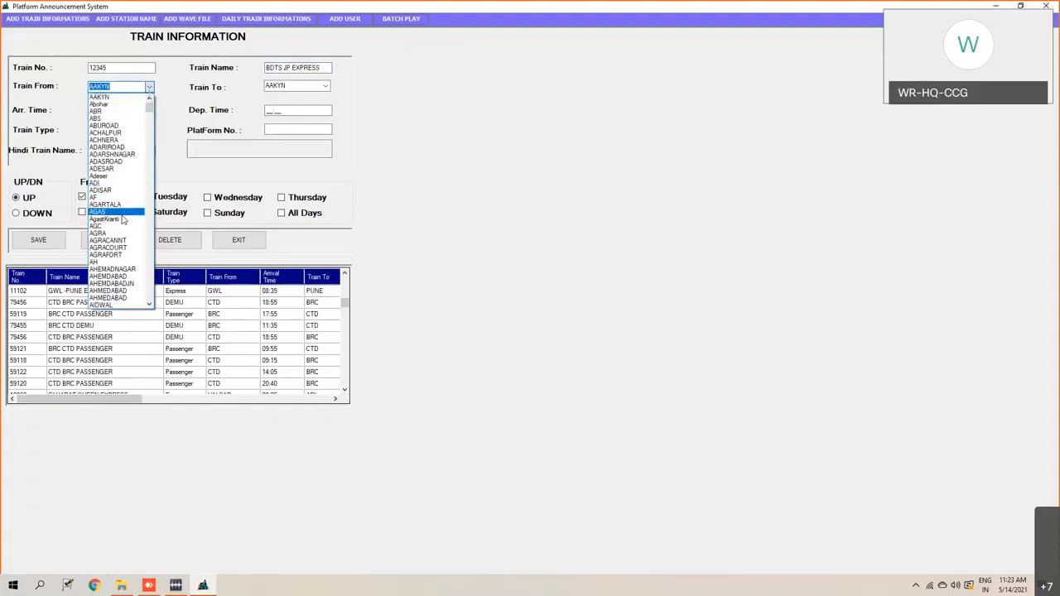
pyautogui.scroll(-1, 124, 220)
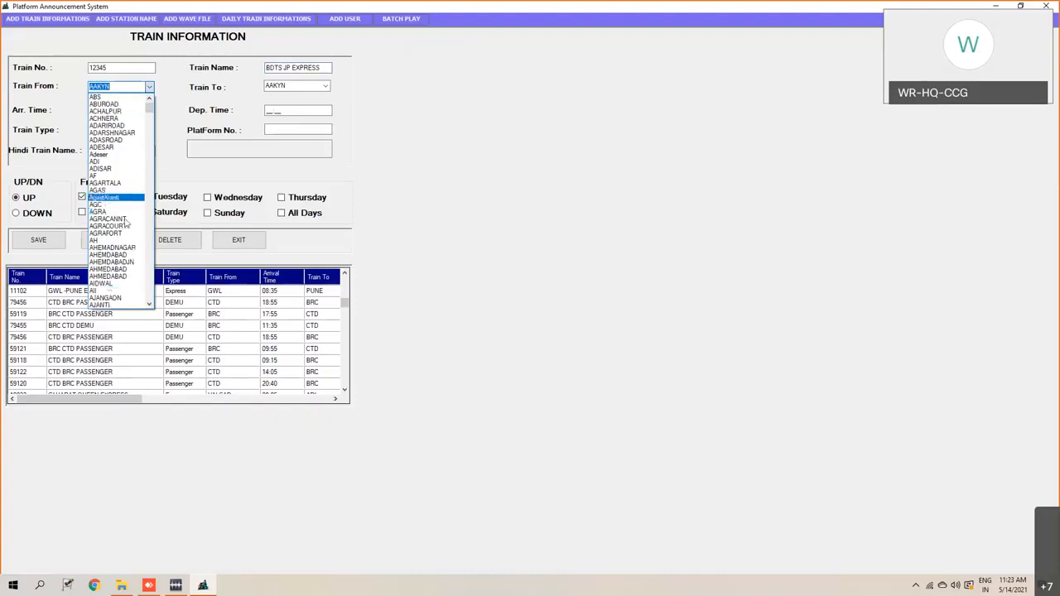
pyautogui.scroll(-3, 125, 223)
pyautogui.write('B')
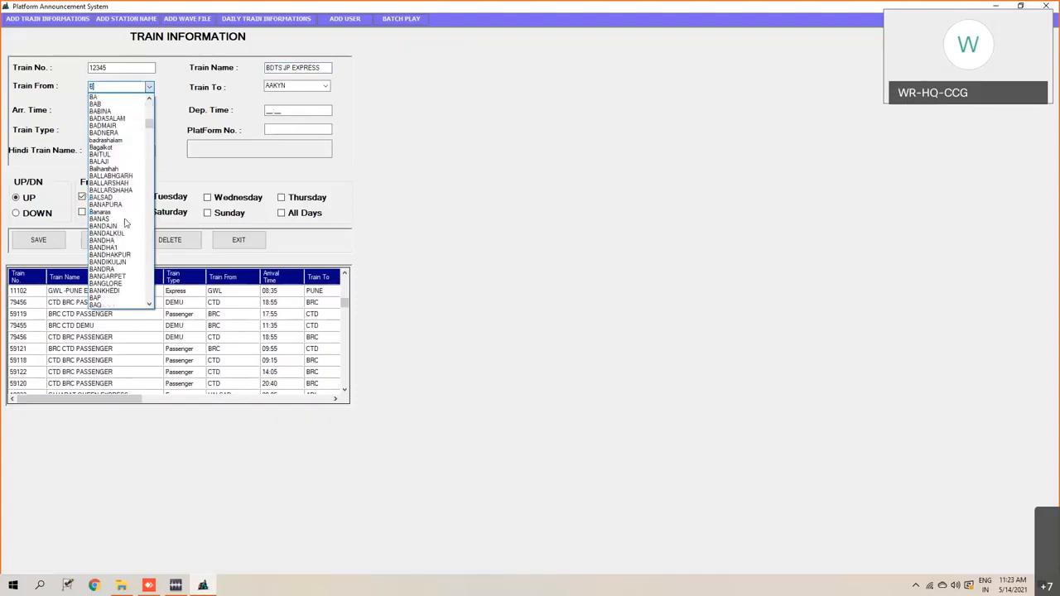
pyautogui.write('DTS')
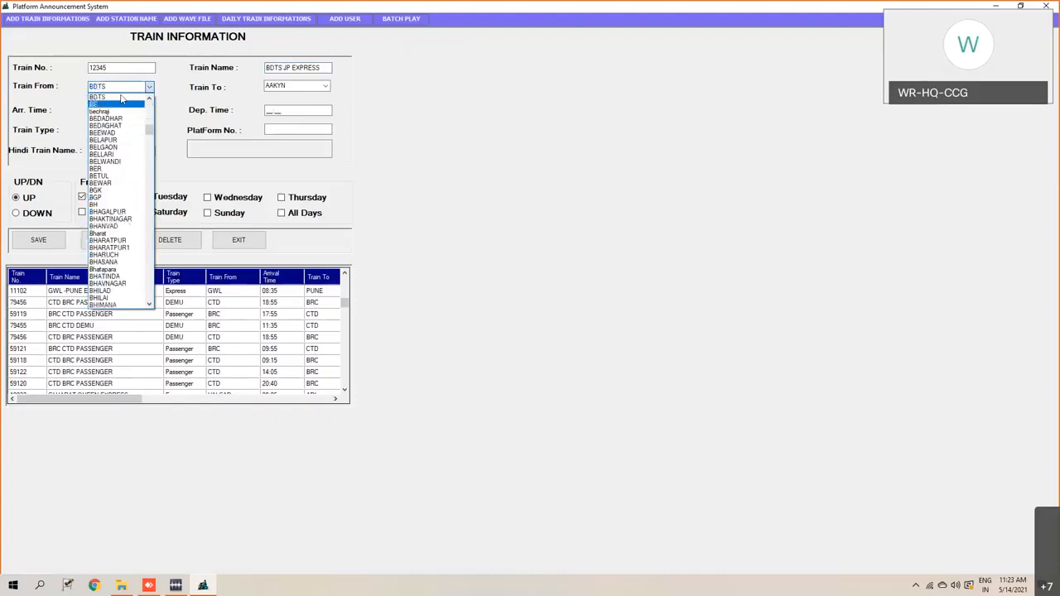
pyautogui.click(124, 97)
pyautogui.press('Tab')
pyautogui.click(325, 87)
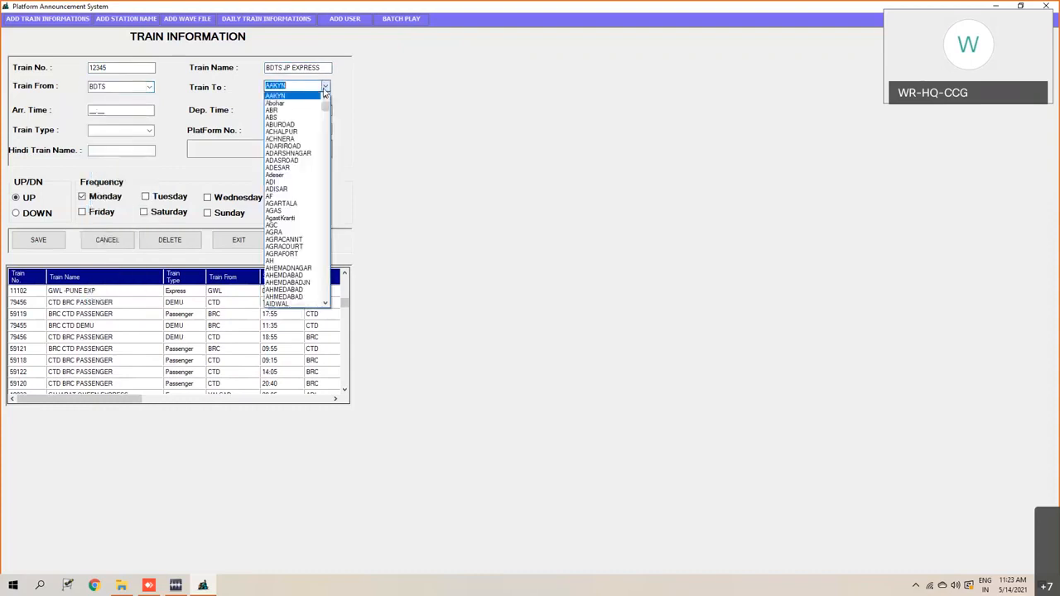
pyautogui.write('JP')
pyautogui.click(289, 96)
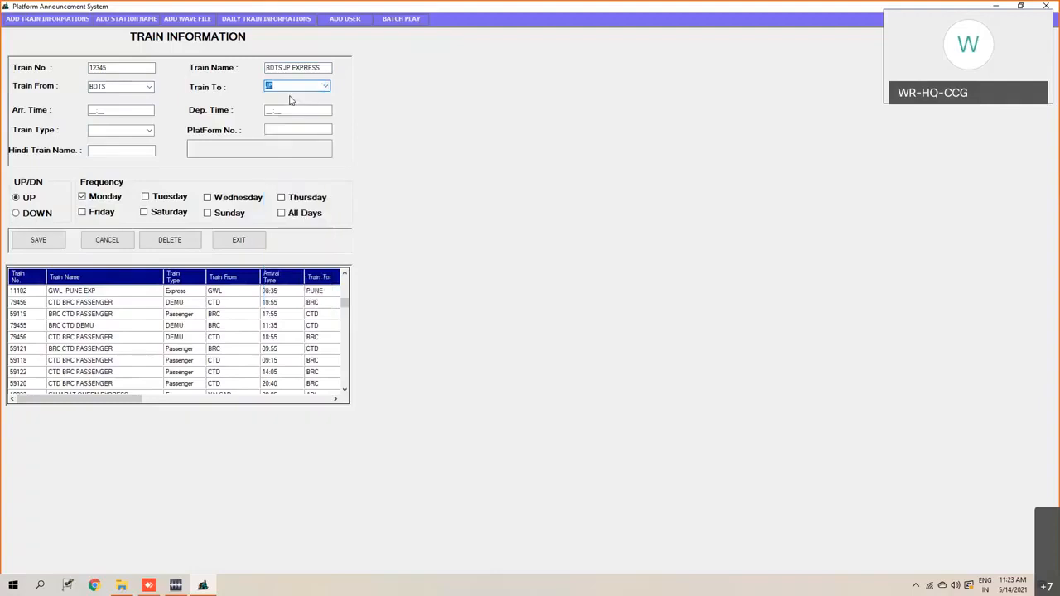
# - Set the train's arrival time to 11:35 and its departure time to 11:37
pyautogui.click(91, 113)
pyautogui.write('11:35')
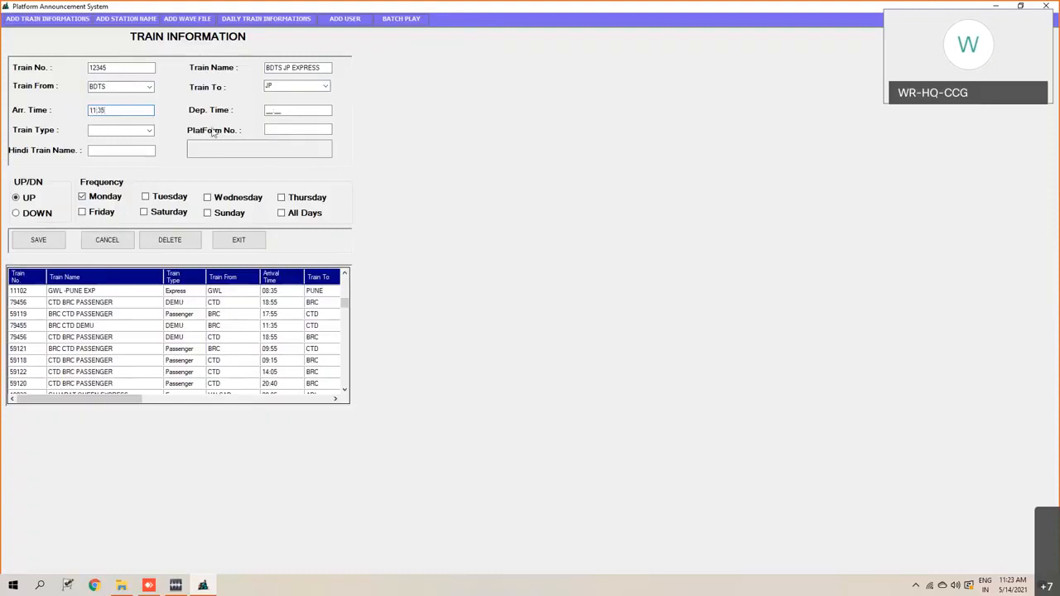
pyautogui.click(267, 111)
pyautogui.write('11:37')
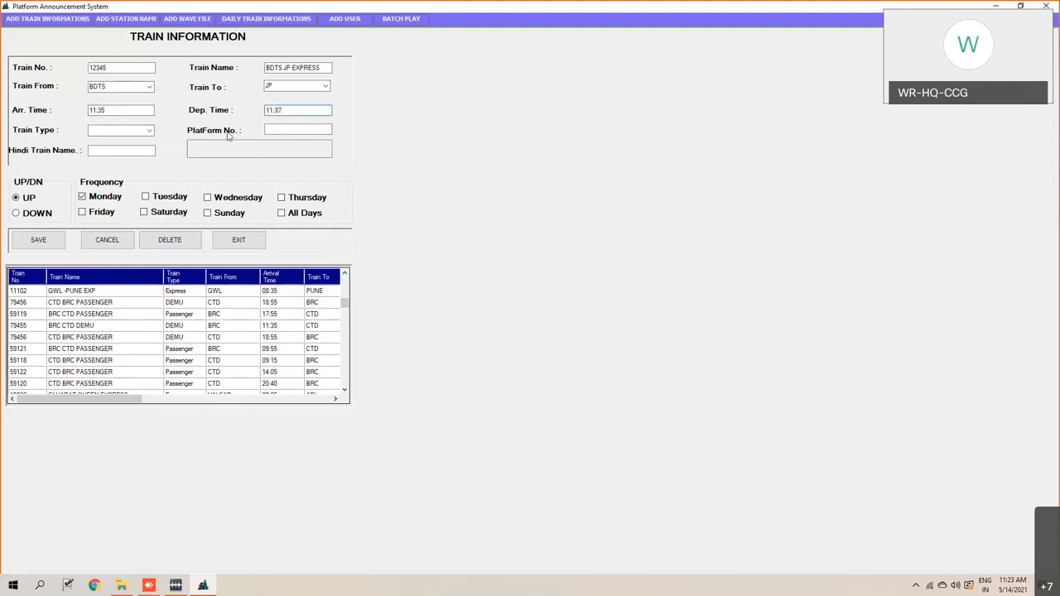
# - Set train type Express, platform 2 and a frequency of all days, and save the train record
pyautogui.click(149, 130)
pyautogui.click(125, 155)
pyautogui.click(282, 130)
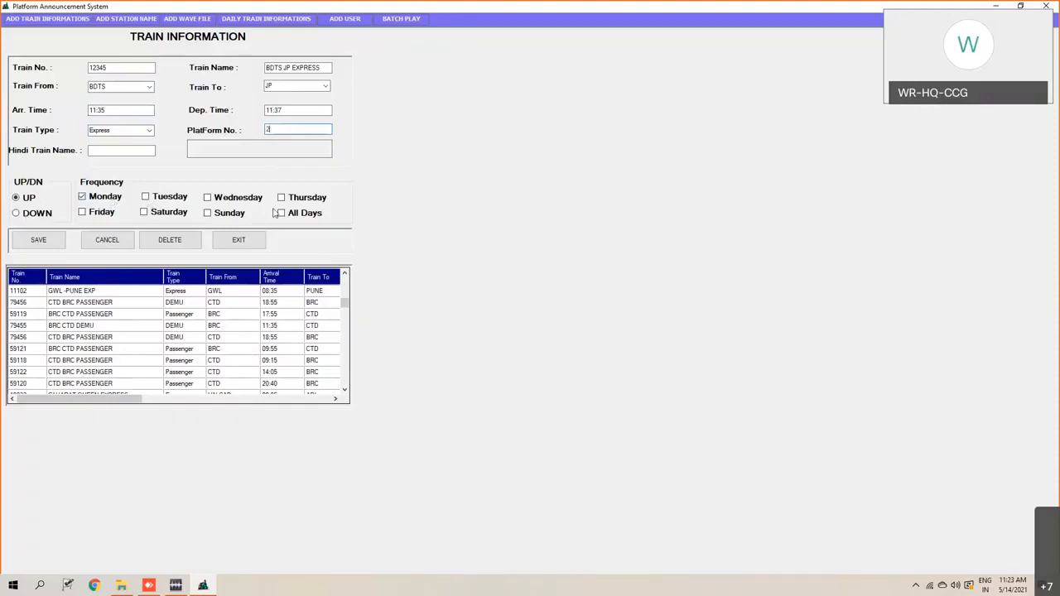
pyautogui.click(285, 217)
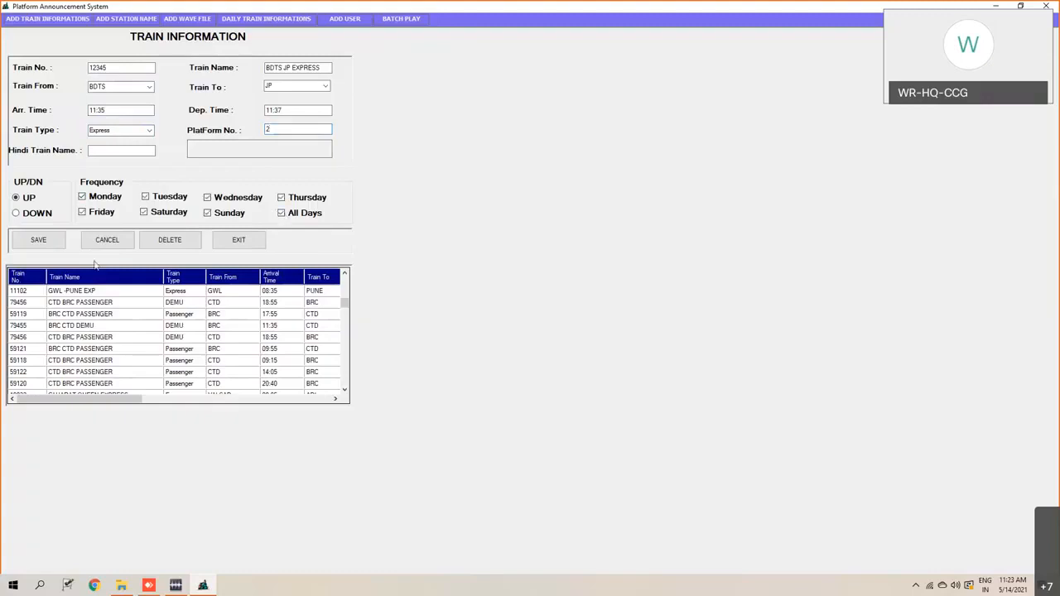
pyautogui.click(46, 241)
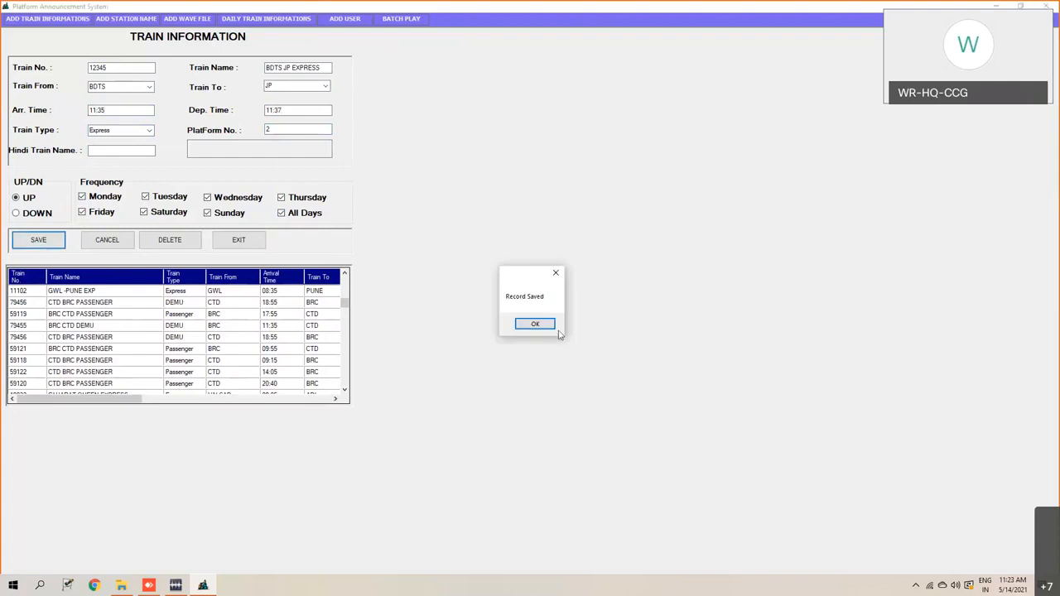
pyautogui.click(534, 324)
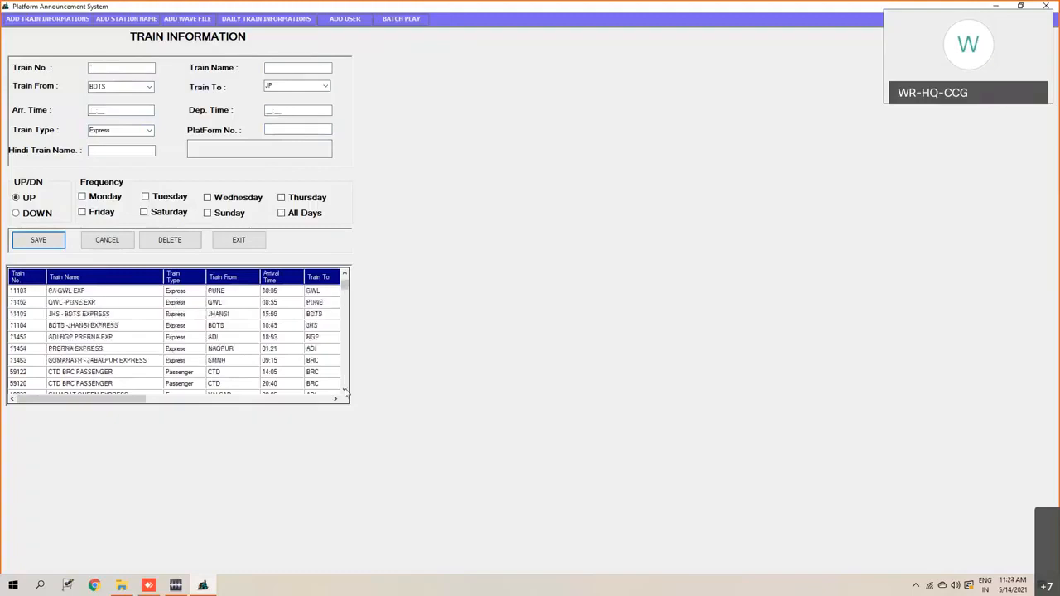
# - Find the newly saved train 12345 at the end of the train list and open its record to check the details
pyautogui.scroll(5, 255, 352)
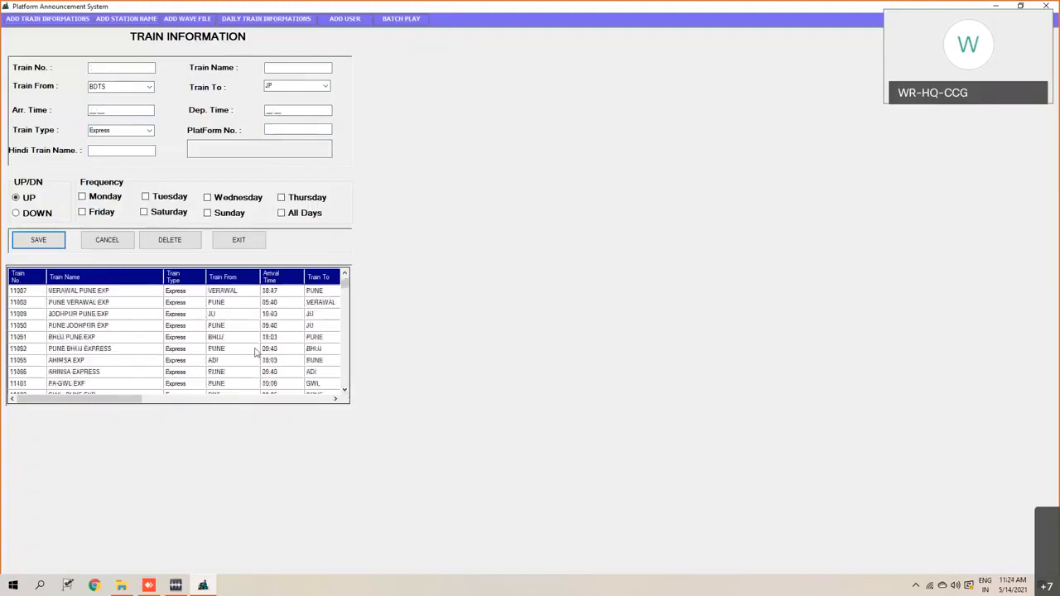
pyautogui.scroll(-6, 255, 353)
pyautogui.scroll(-10, 255, 353)
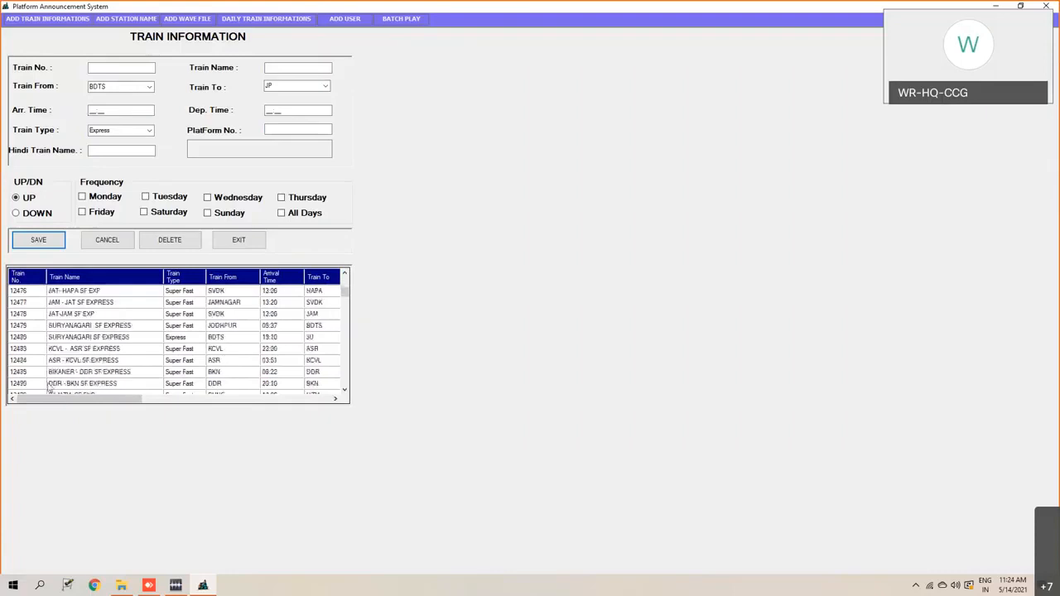
pyautogui.scroll(-15, 33, 364)
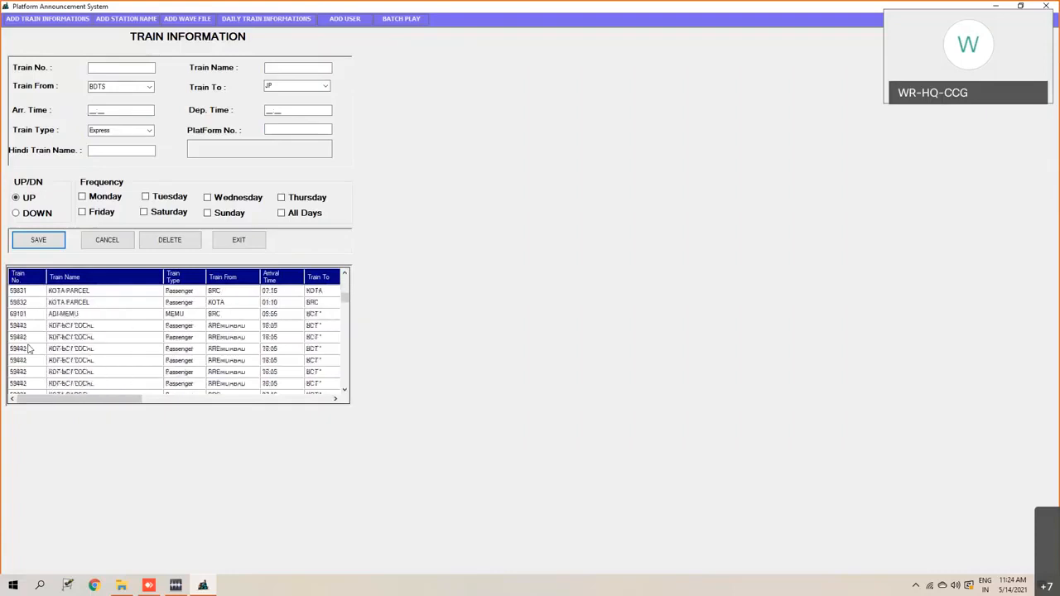
pyautogui.scroll(-12, 43, 379)
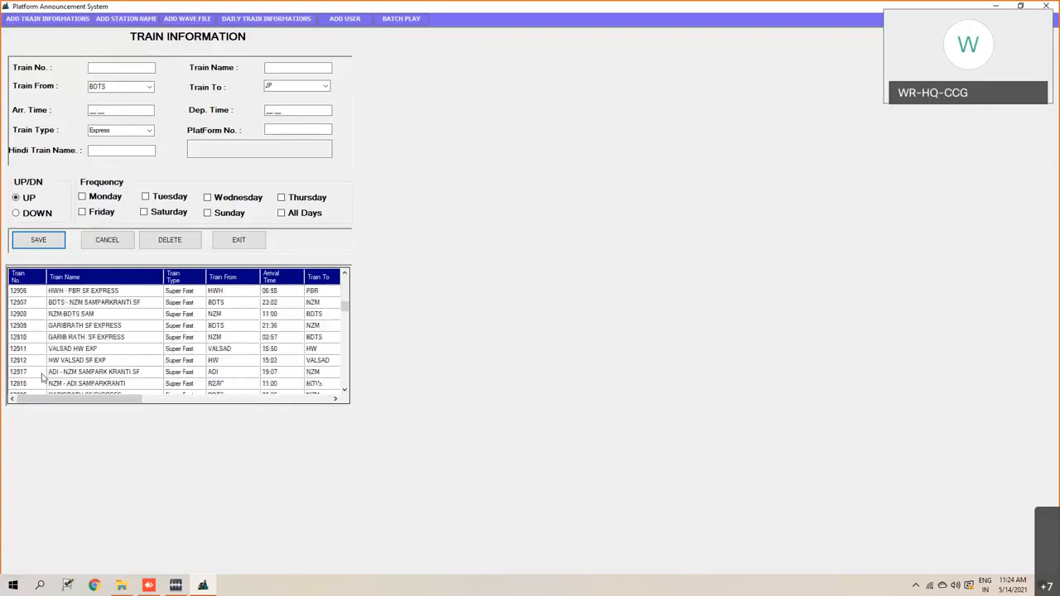
pyautogui.scroll(-12, 43, 379)
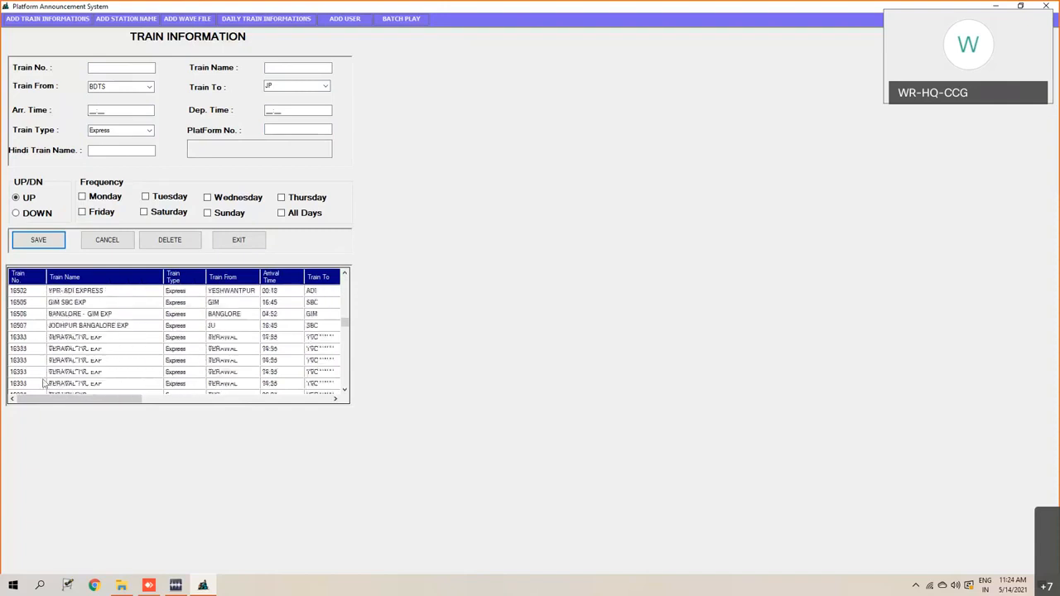
pyautogui.moveTo(345, 336); pyautogui.dragTo(345, 399)
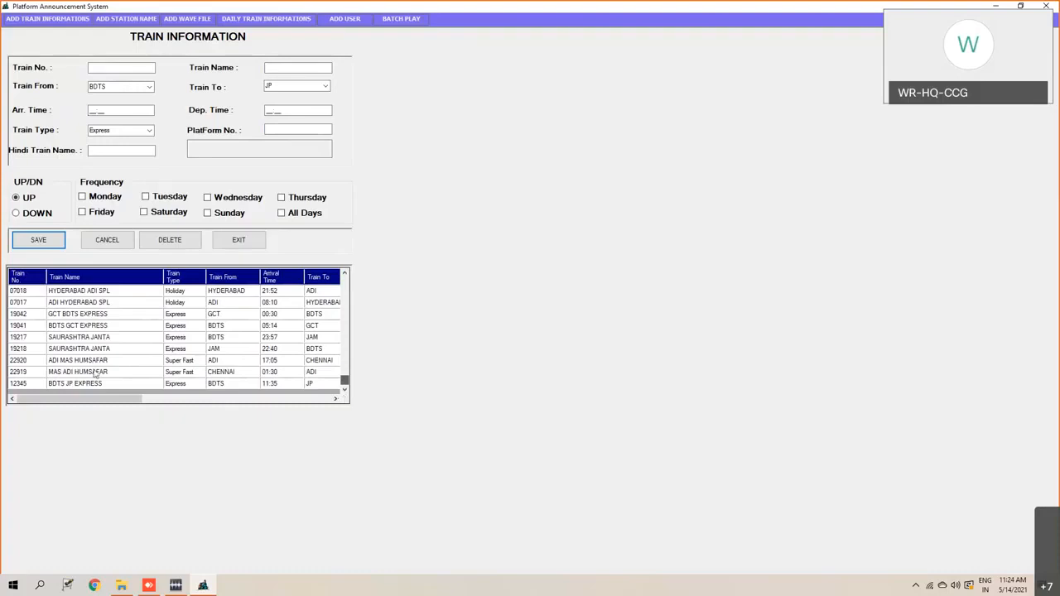
pyautogui.click(29, 383)
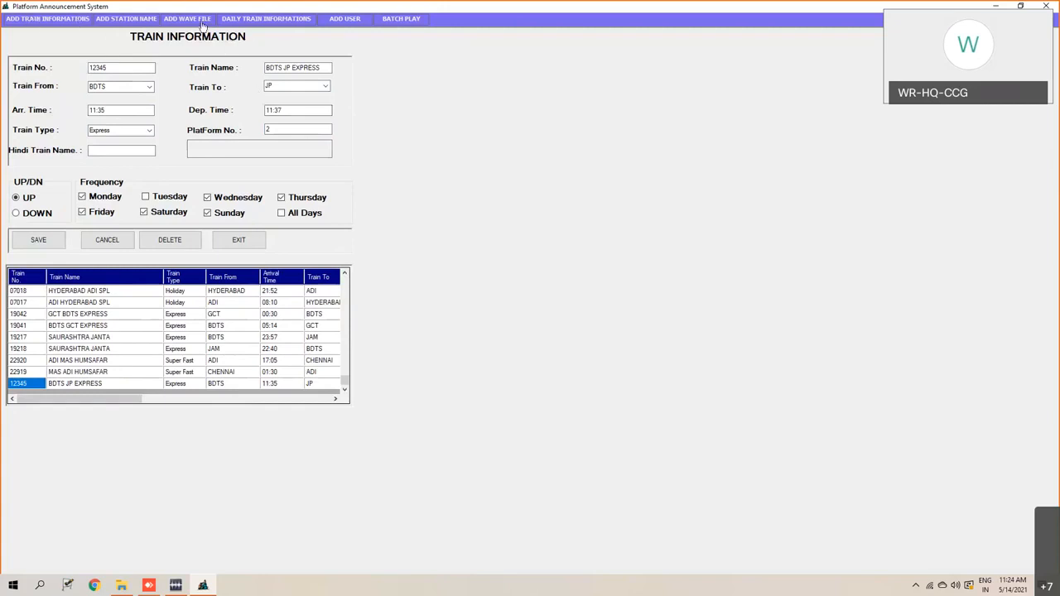
# - Open the daily train information screen and start a new play entry for train 12345
pyautogui.click(266, 20)
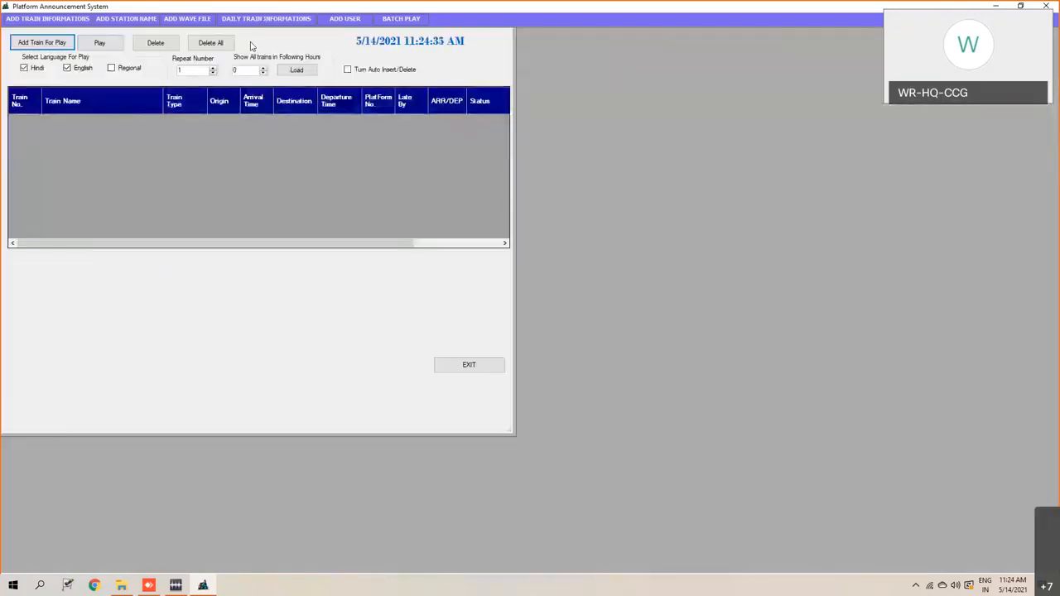
pyautogui.click(43, 43)
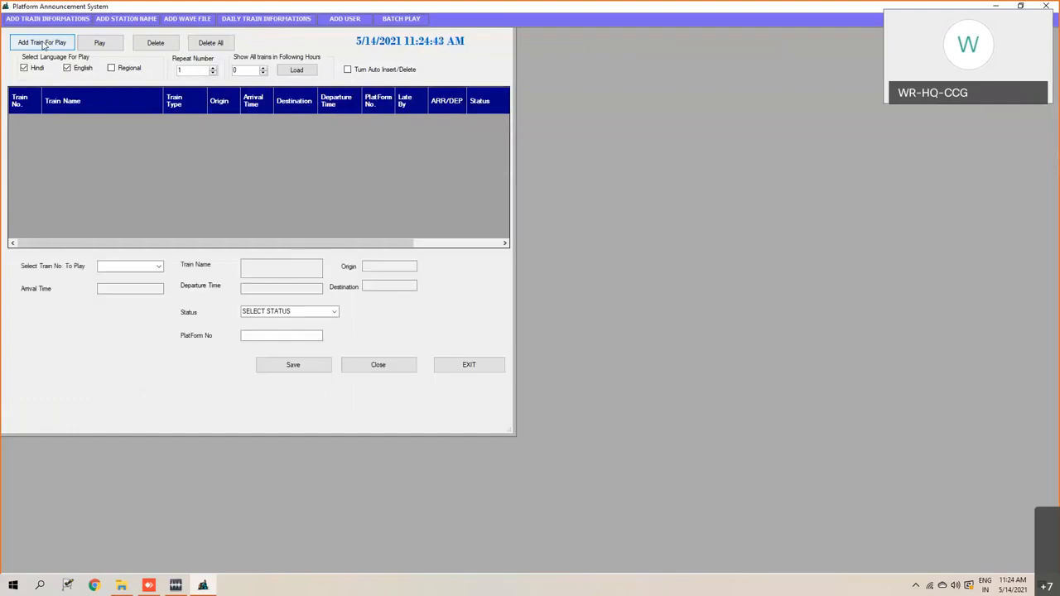
pyautogui.click(160, 267)
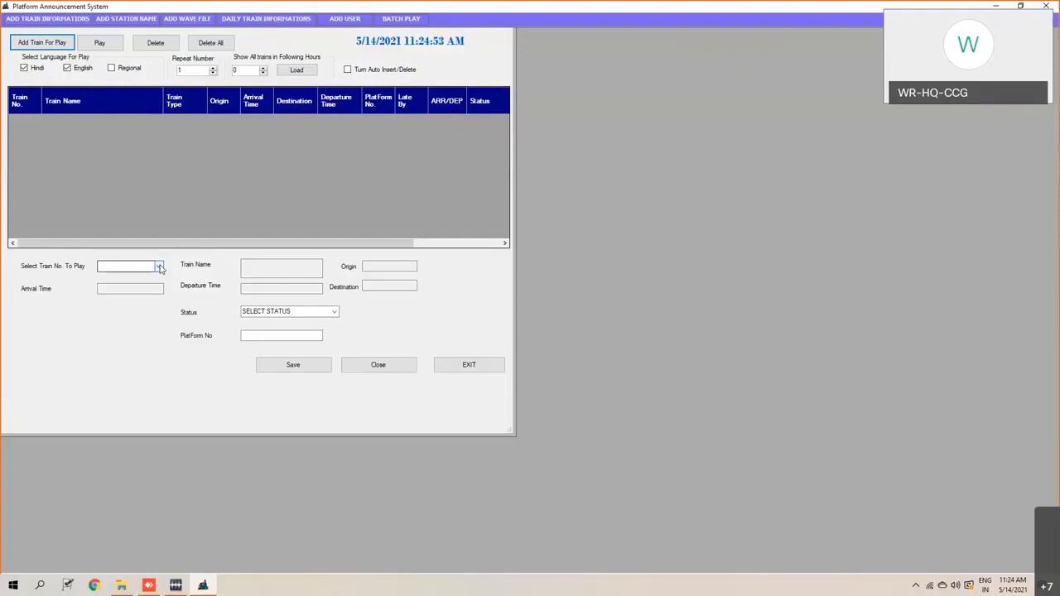
pyautogui.click(159, 266)
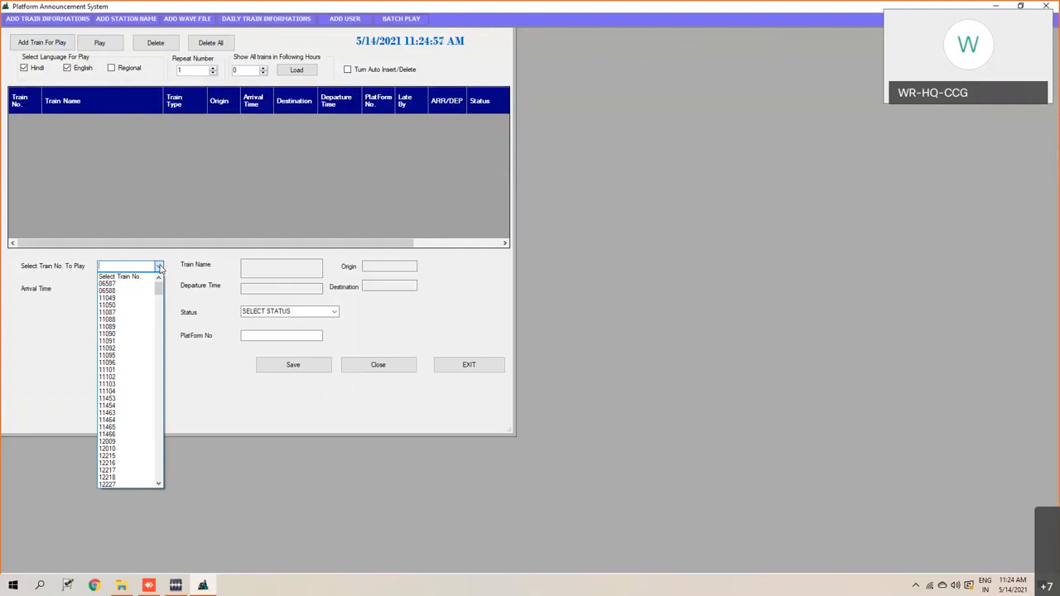
pyautogui.write('120')
pyautogui.write('45')
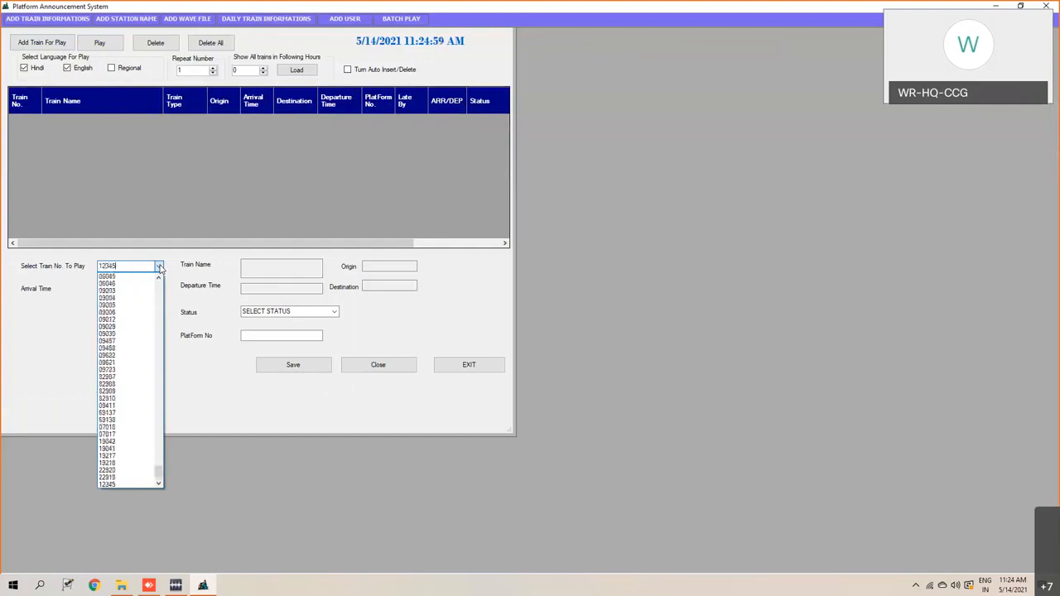
pyautogui.press('Return')
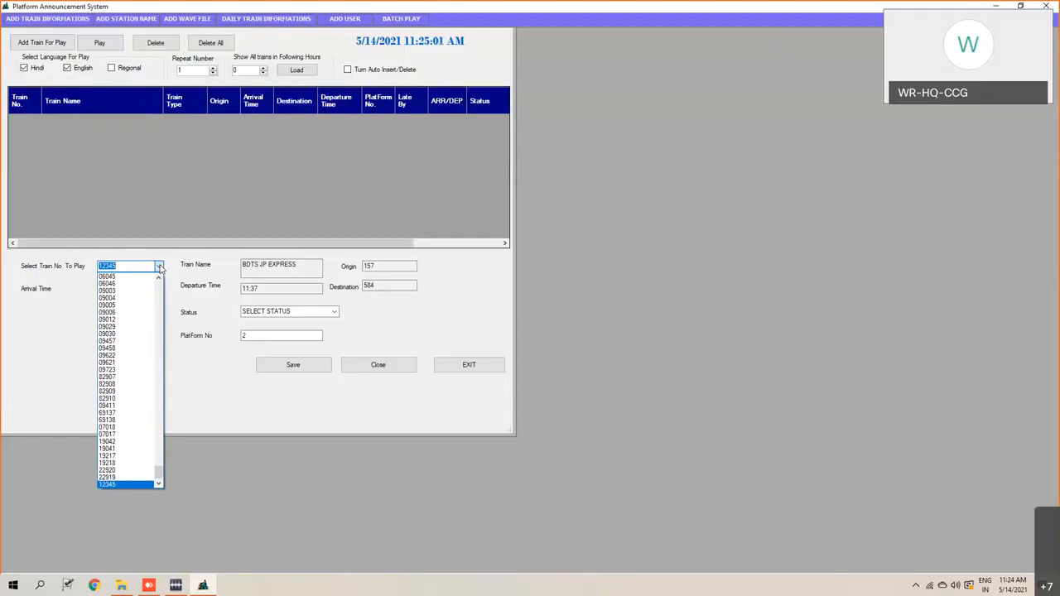
pyautogui.click(160, 266)
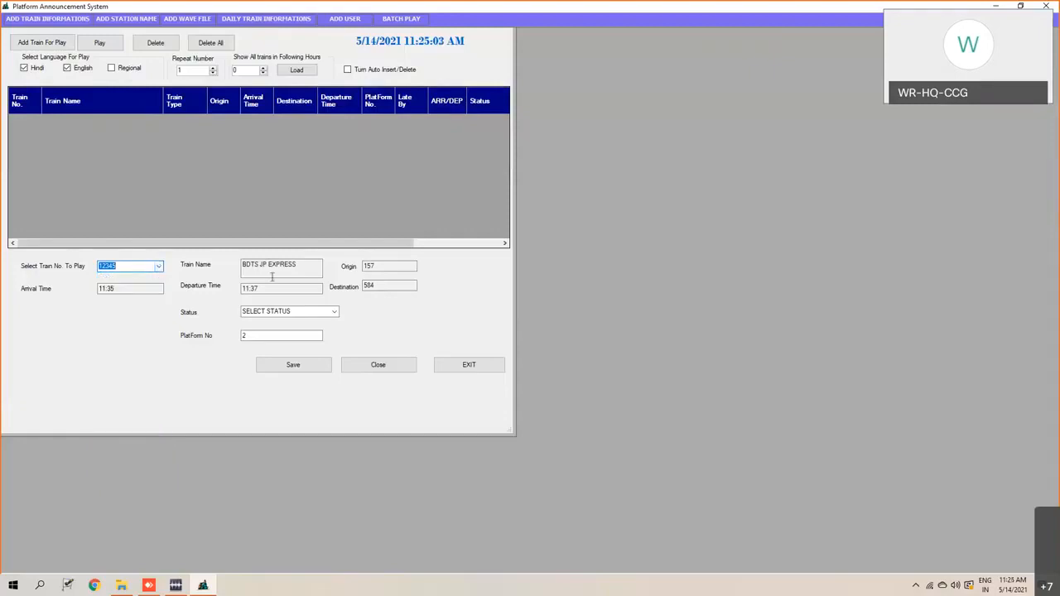
# - Set the play entry's status to ON TIME ARR and save it to the daily train list
pyautogui.click(335, 311)
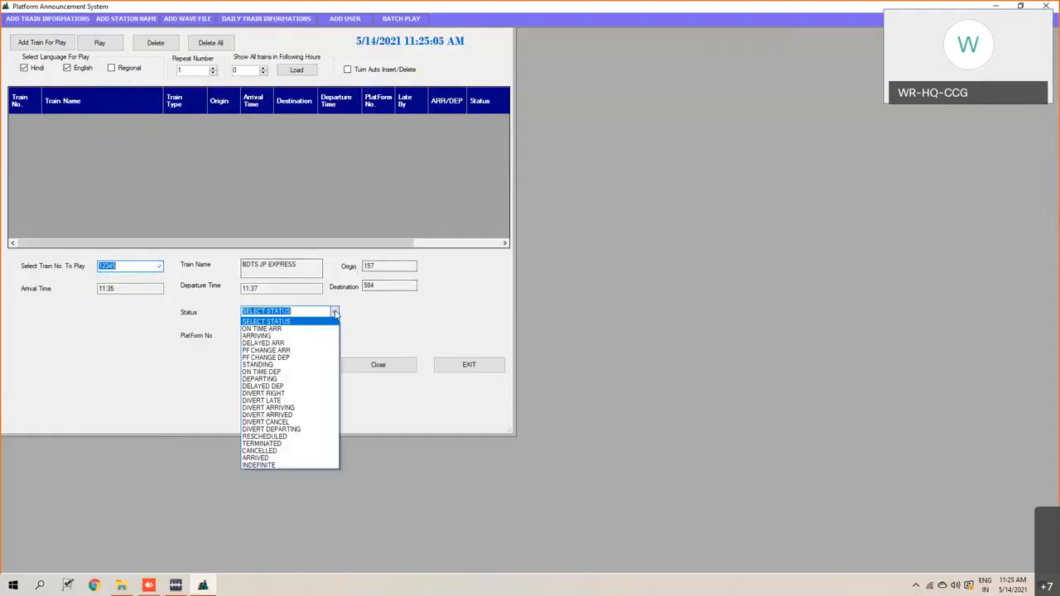
pyautogui.click(305, 322)
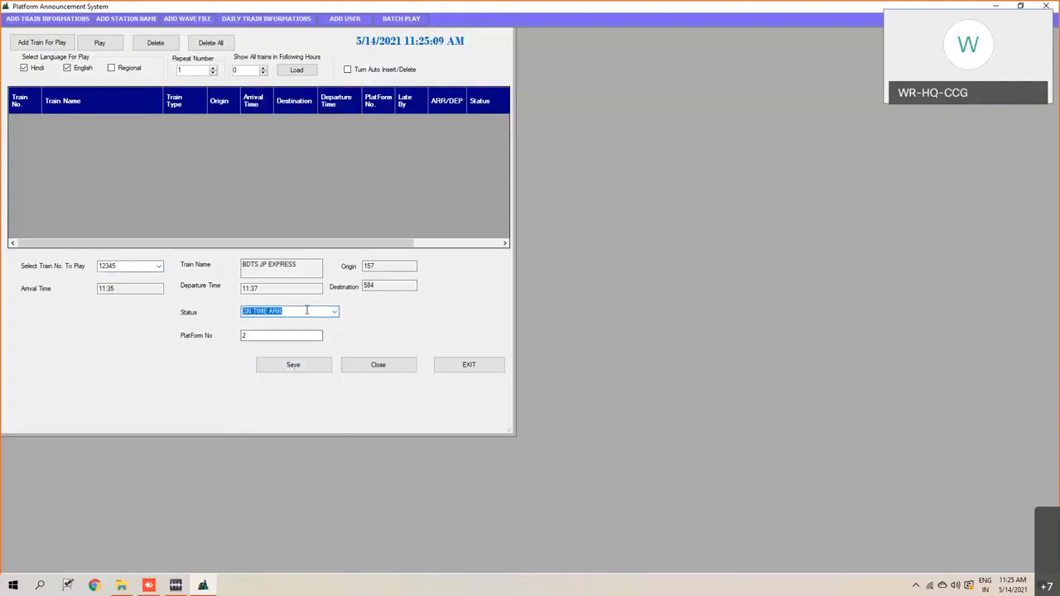
pyautogui.click(309, 369)
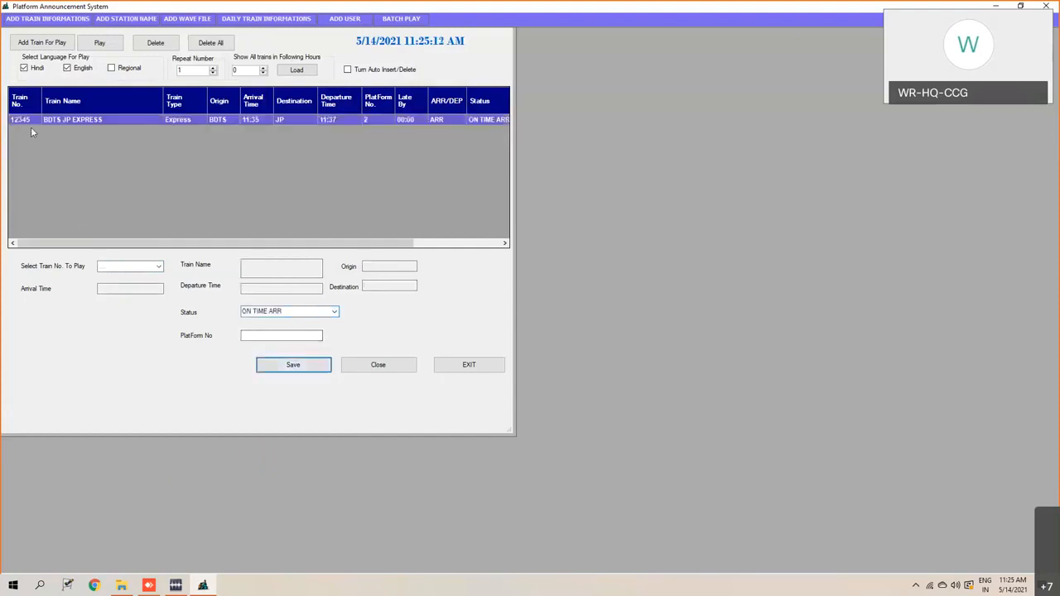
# - Select the train 12345 entry, limit the announcement language to English only, and play the announcement
pyautogui.doubleClick(117, 124)
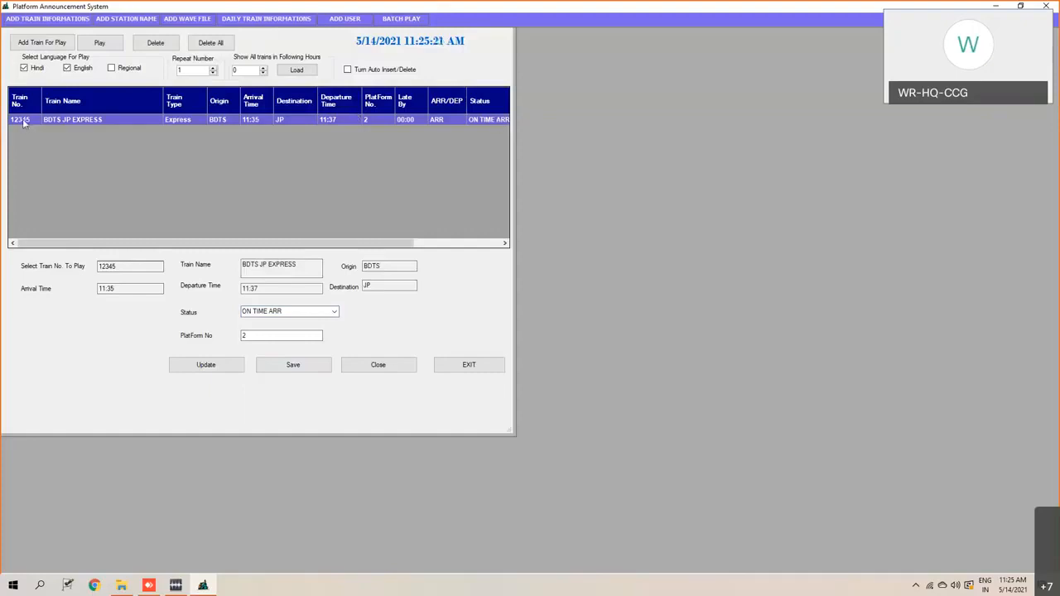
pyautogui.click(68, 70)
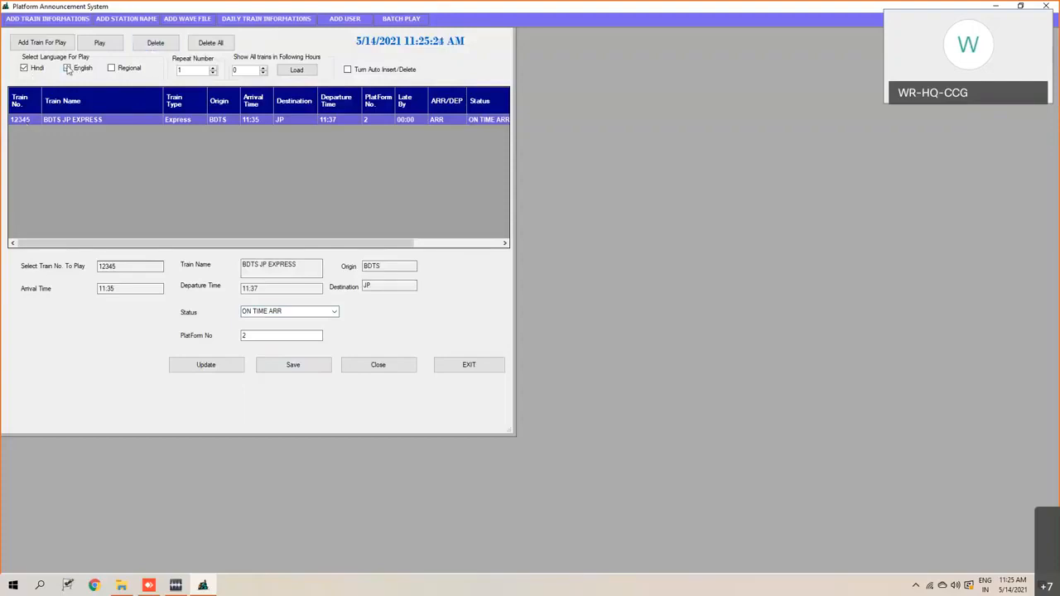
pyautogui.click(24, 69)
pyautogui.click(95, 47)
# - Update the train 12345 play entry with English as the only announcement language and reopen the entry
pyautogui.click(217, 367)
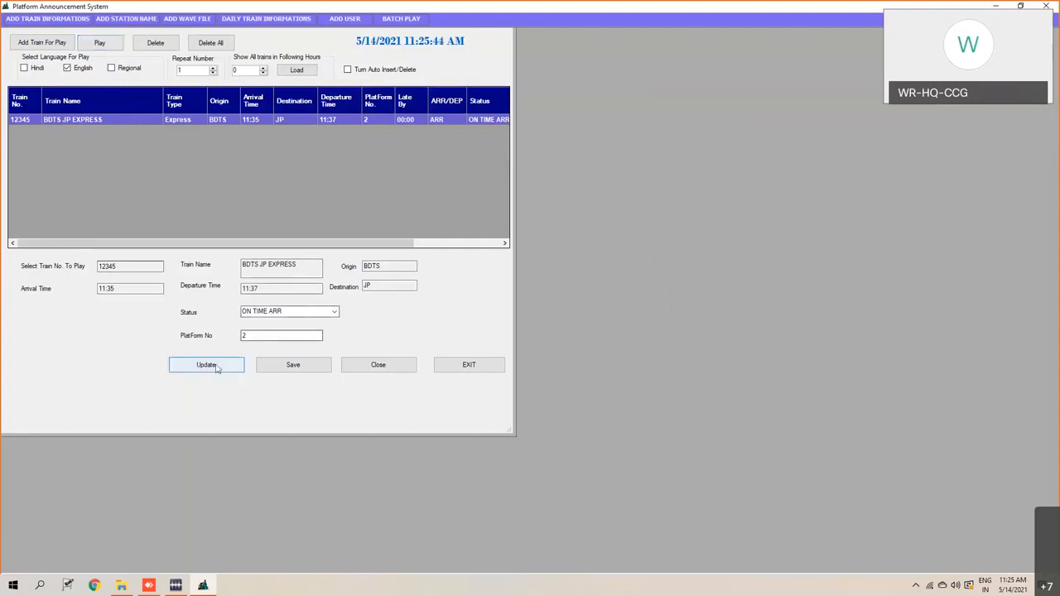
pyautogui.click(533, 324)
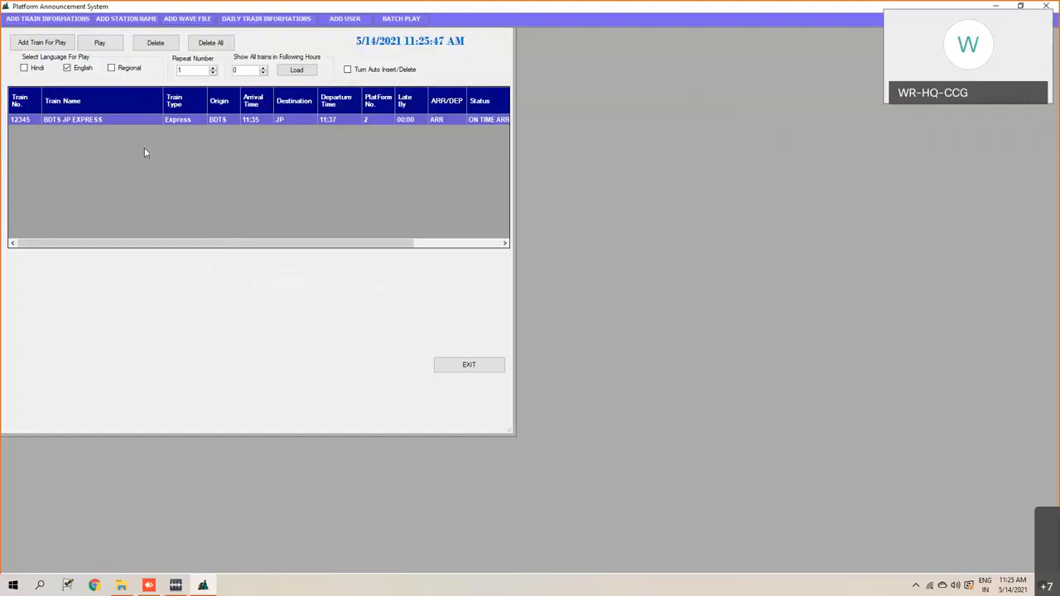
pyautogui.doubleClick(93, 120)
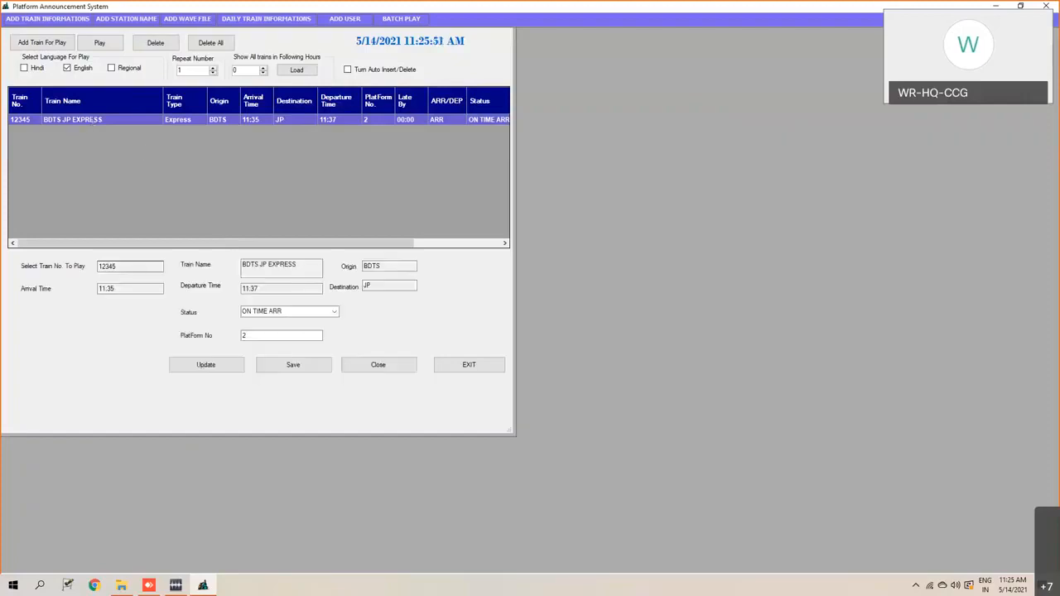
# - Add Hindi and Regional to the announcement languages and update the train 12345 play entry
pyautogui.click(24, 69)
pyautogui.click(112, 69)
pyautogui.click(234, 370)
pyautogui.click(539, 323)
# - Play the train 12345 announcement in Hindi, English and Regional, and stop the playback
pyautogui.click(21, 119)
pyautogui.click(106, 44)
pyautogui.click(96, 43)
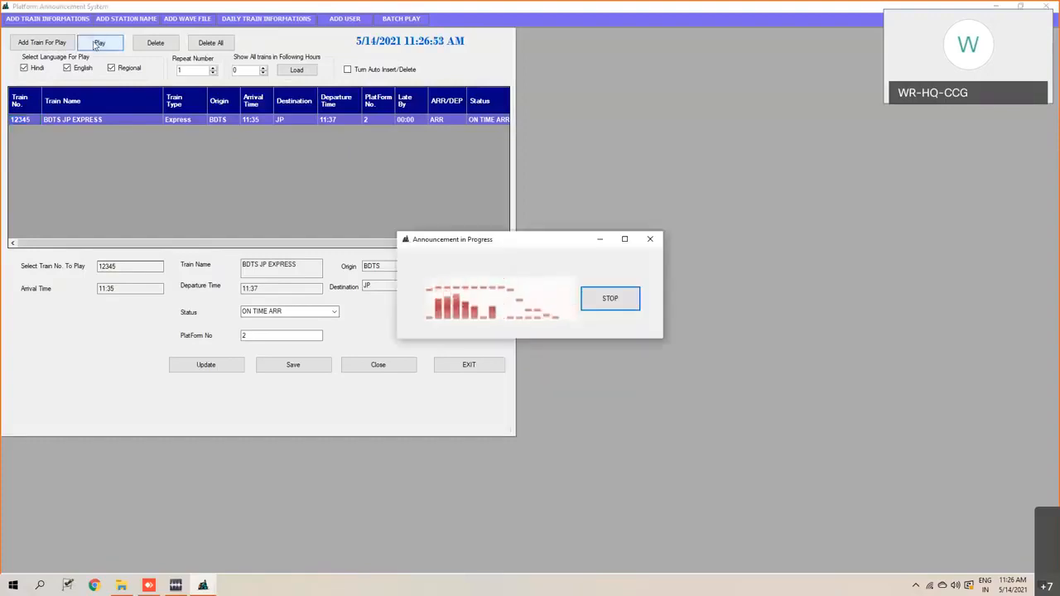
pyautogui.click(610, 304)
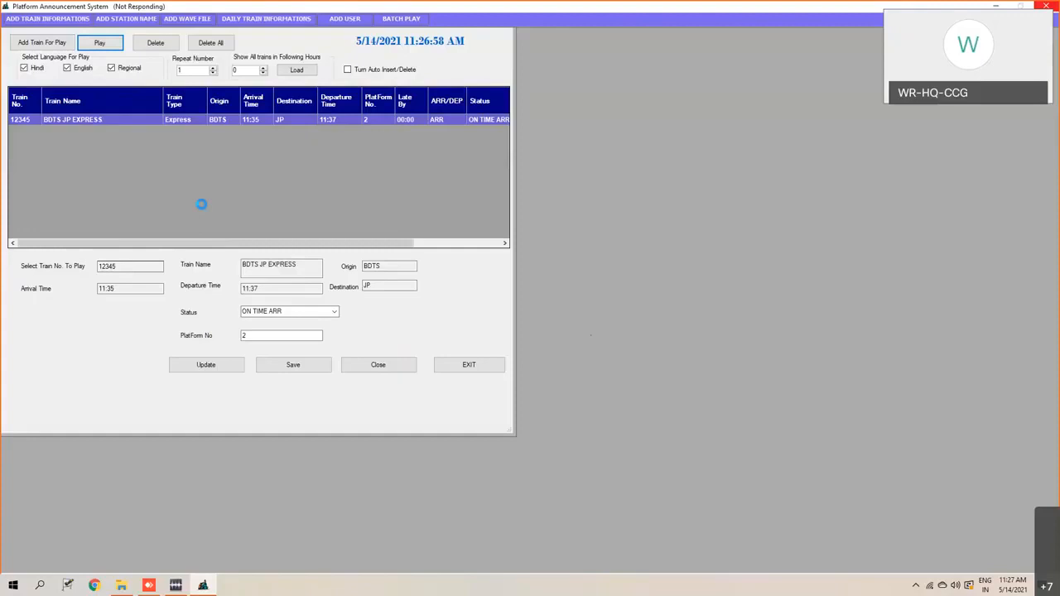
# - Switch to File Explorer and open the wave folder inside PAS\CodeRailSetup on the C: drive
pyautogui.click(121, 586)
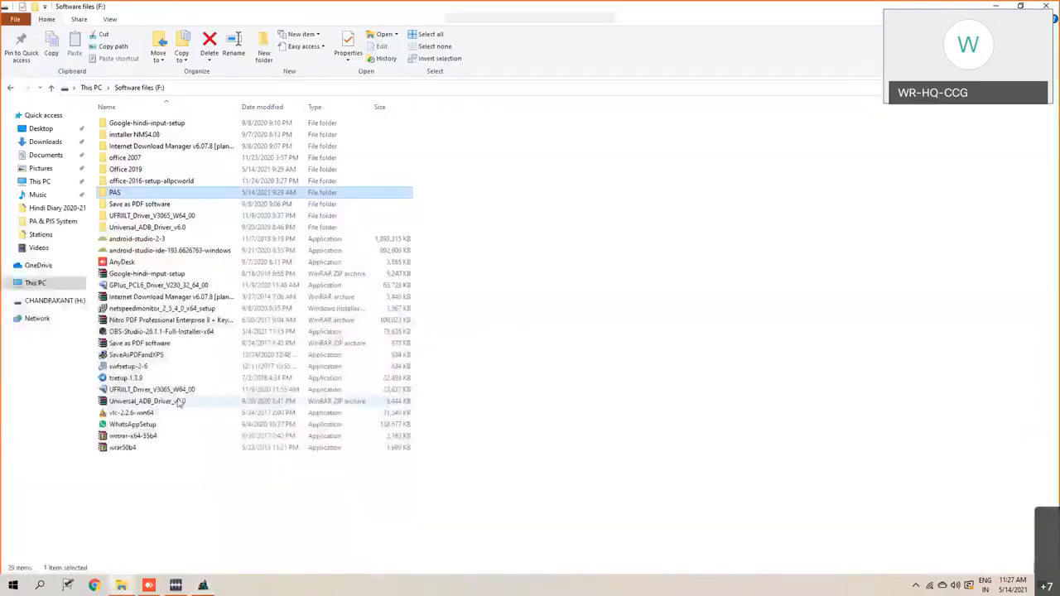
pyautogui.click(38, 283)
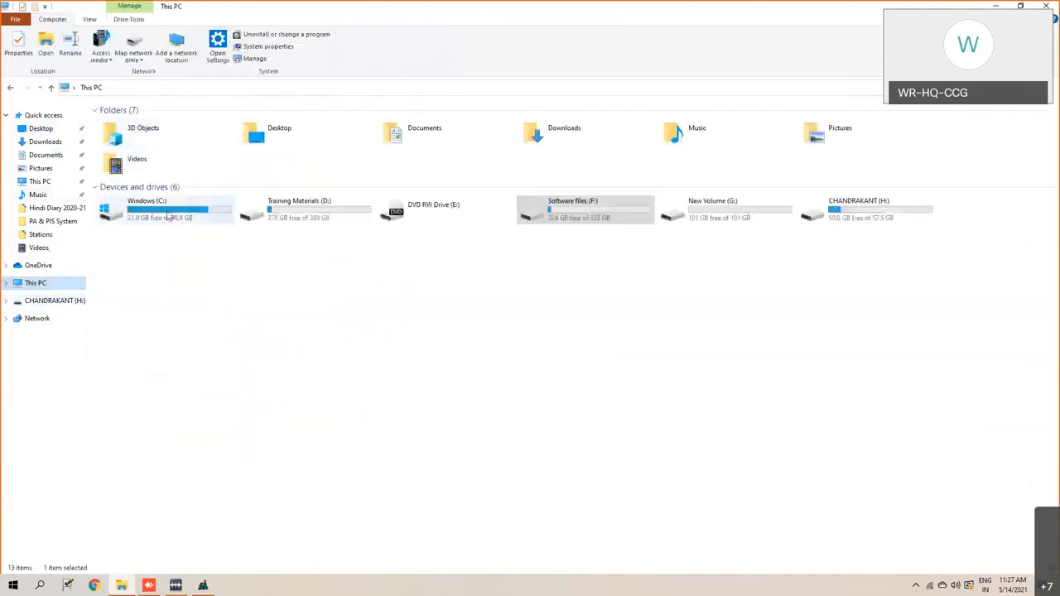
pyautogui.doubleClick(168, 213)
pyautogui.doubleClick(138, 126)
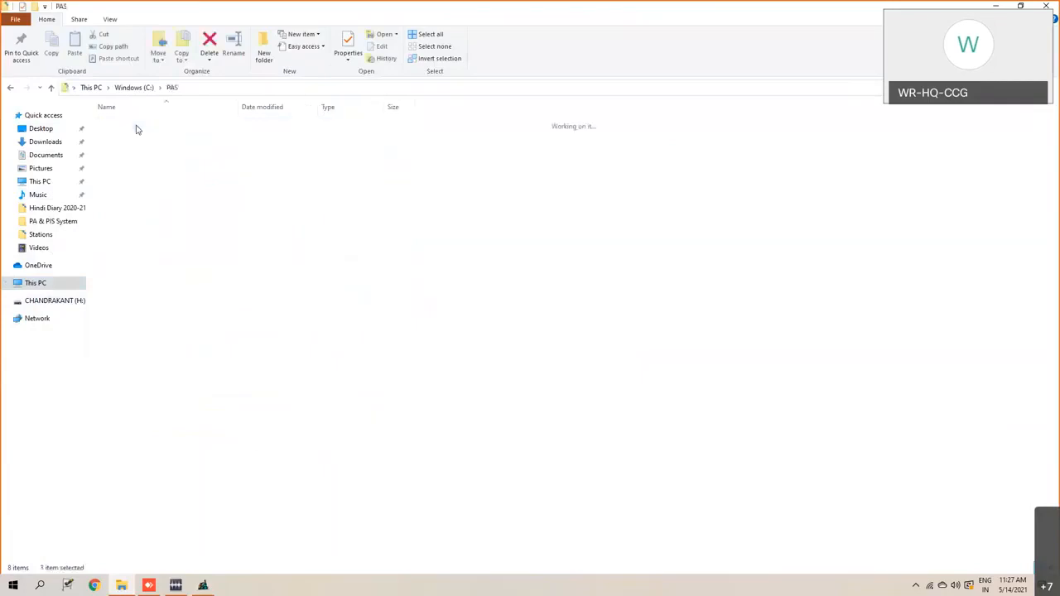
pyautogui.doubleClick(138, 124)
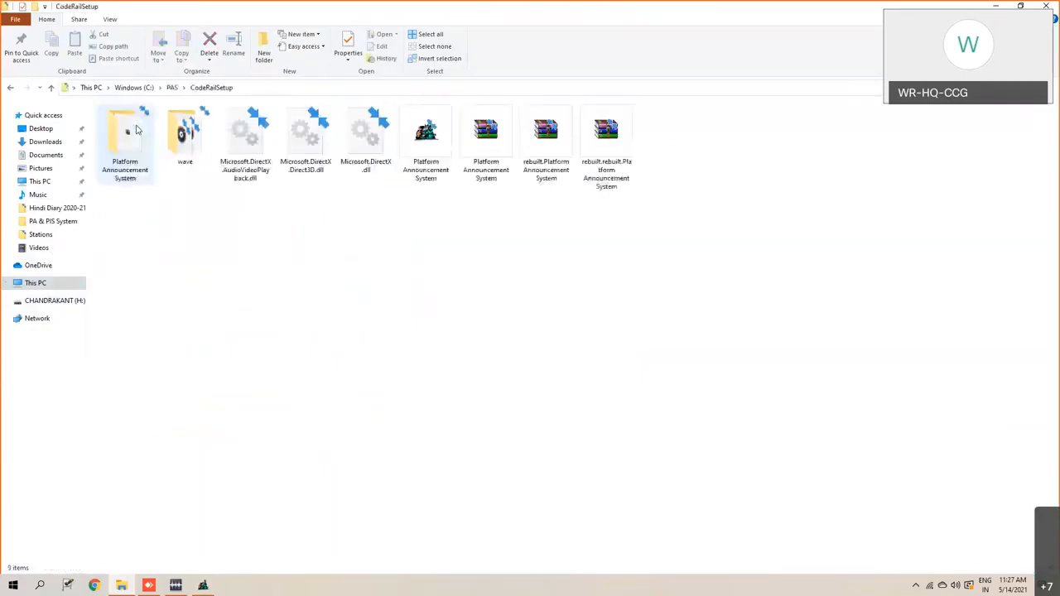
pyautogui.doubleClick(179, 131)
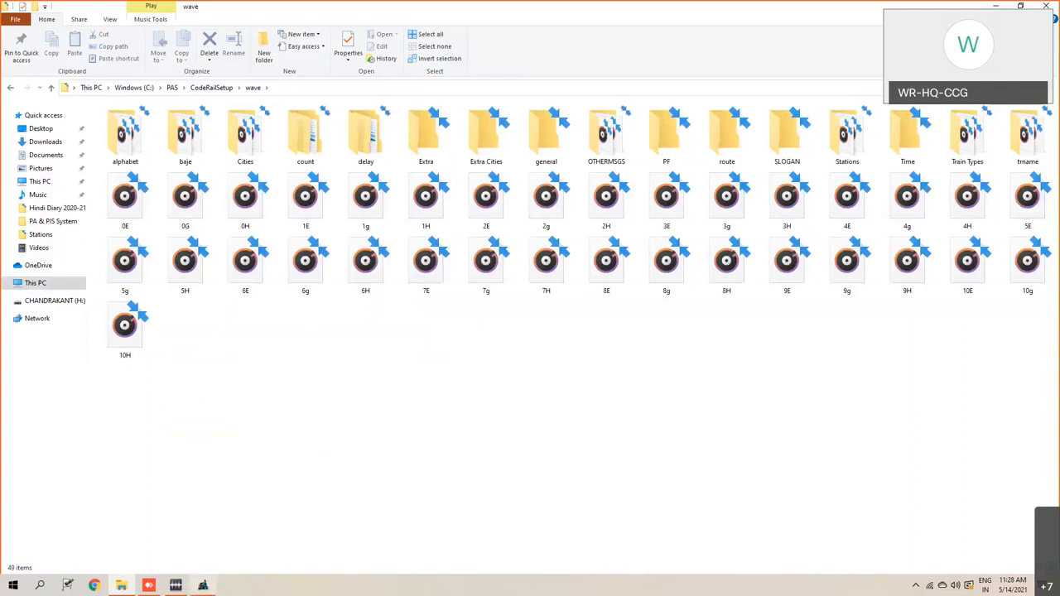
pyautogui.moveTo(203, 586)
pyautogui.click(221, 466)
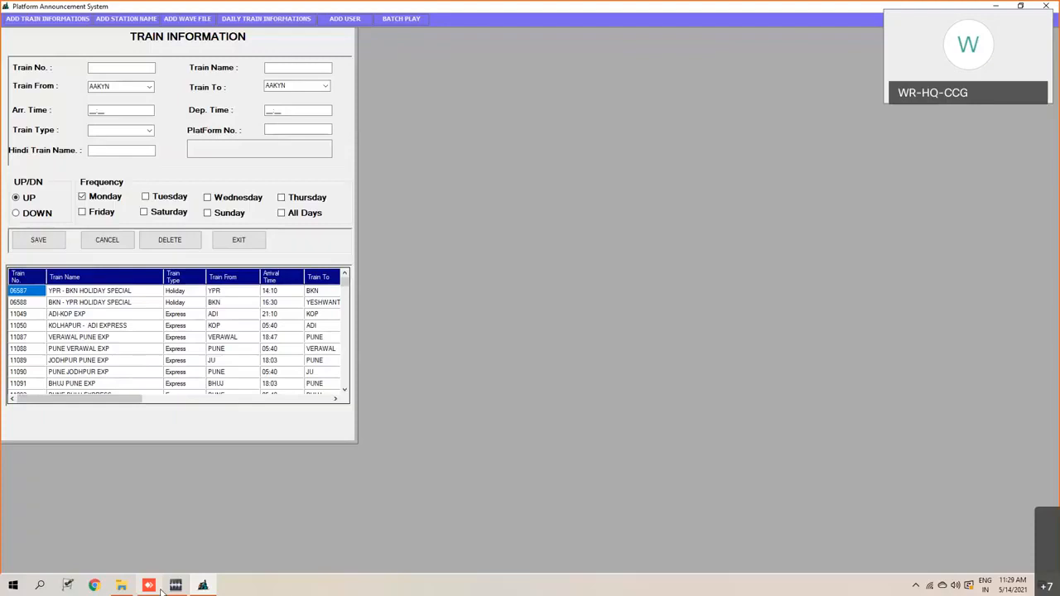
pyautogui.click(121, 585)
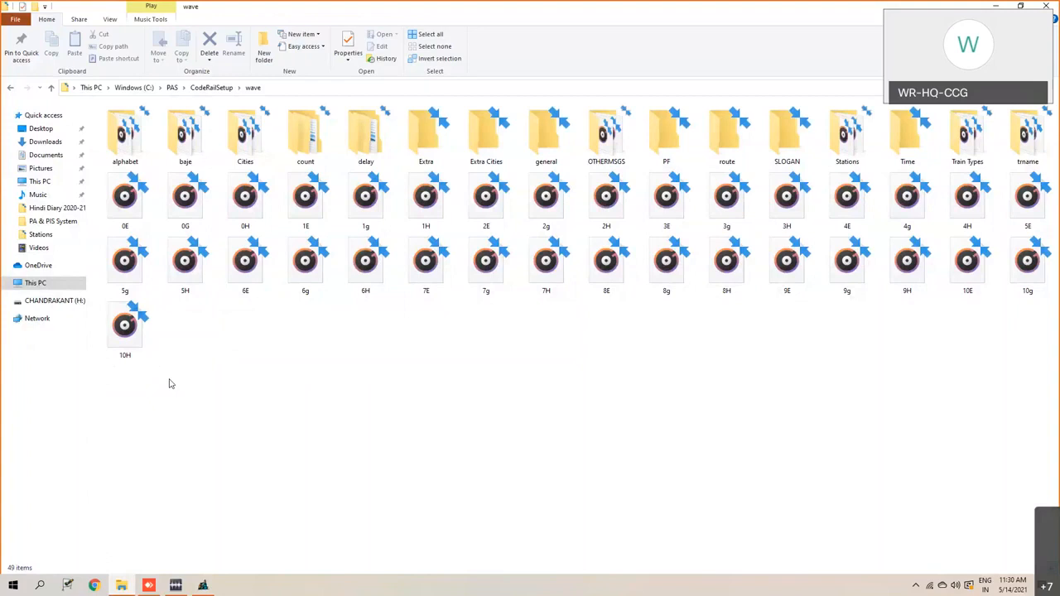
pyautogui.click(153, 587)
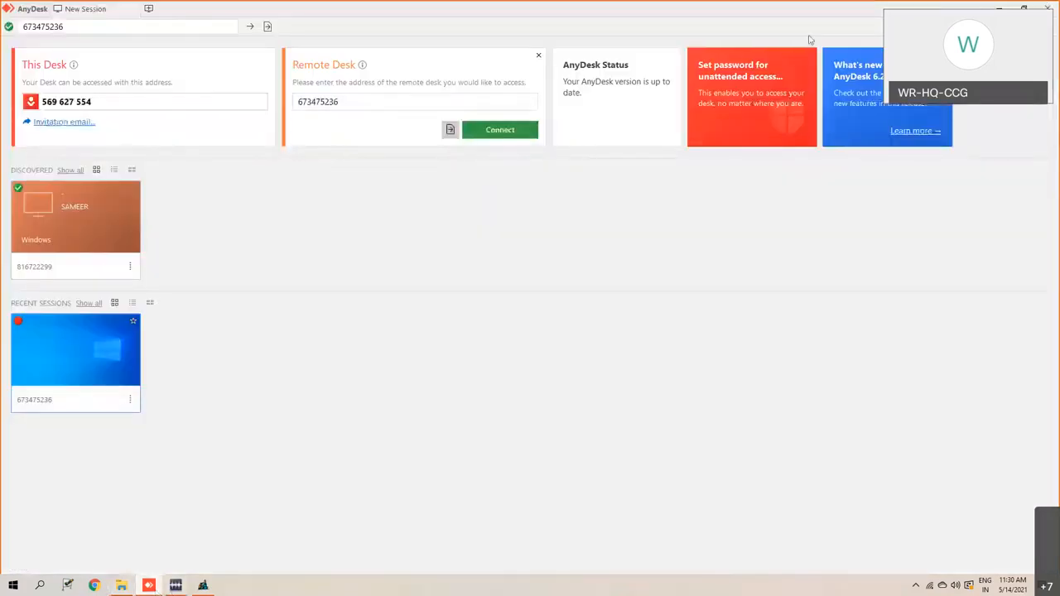
pyautogui.click(999, 7)
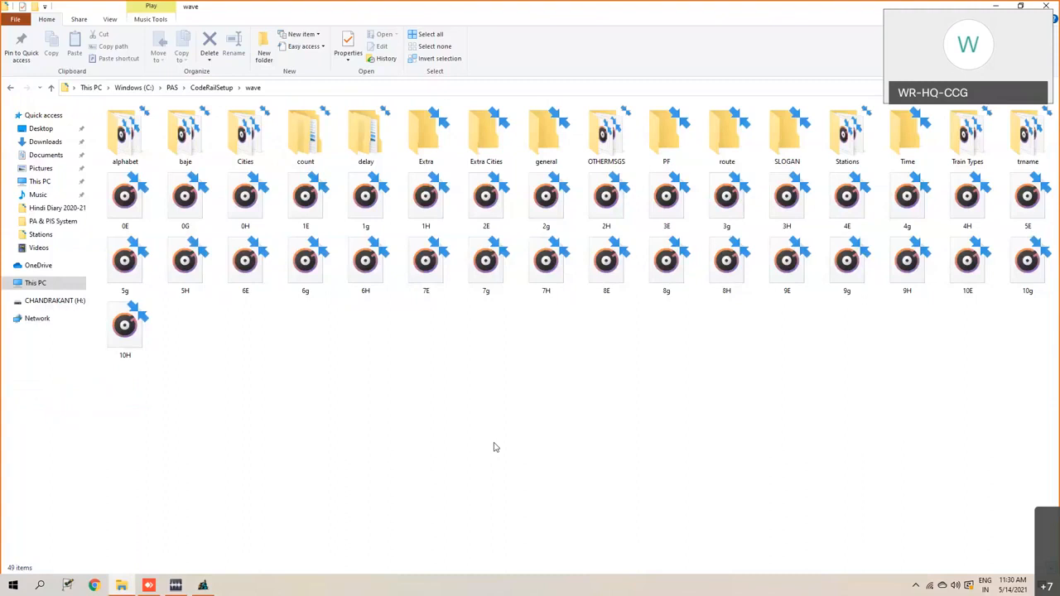
pyautogui.click(175, 585)
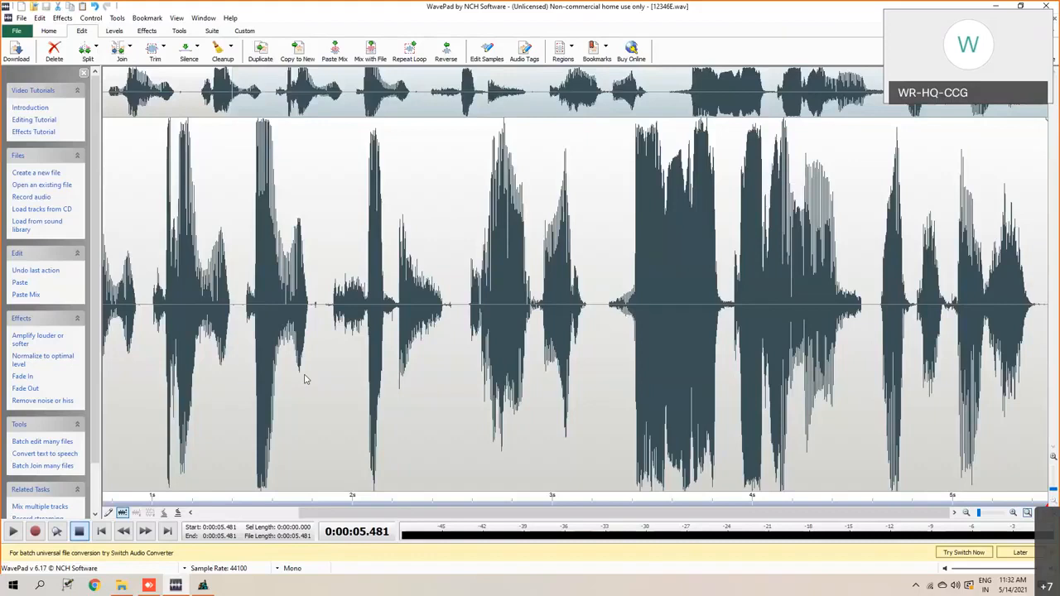
# - Switch back to the Platform Announcement System, view the daily train information screen, and open the batch play screen
pyautogui.click(203, 585)
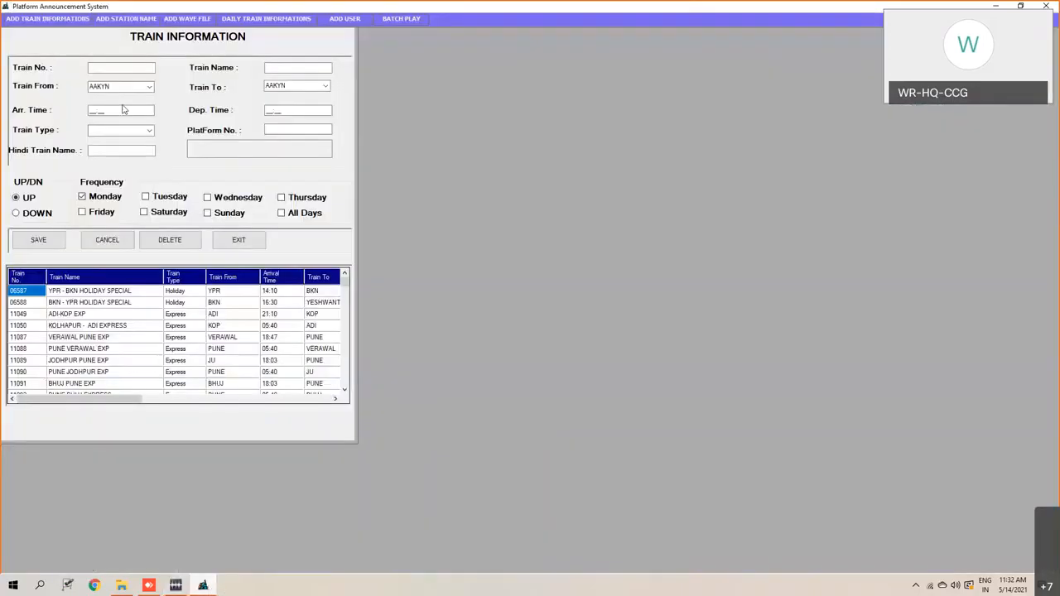
pyautogui.click(273, 19)
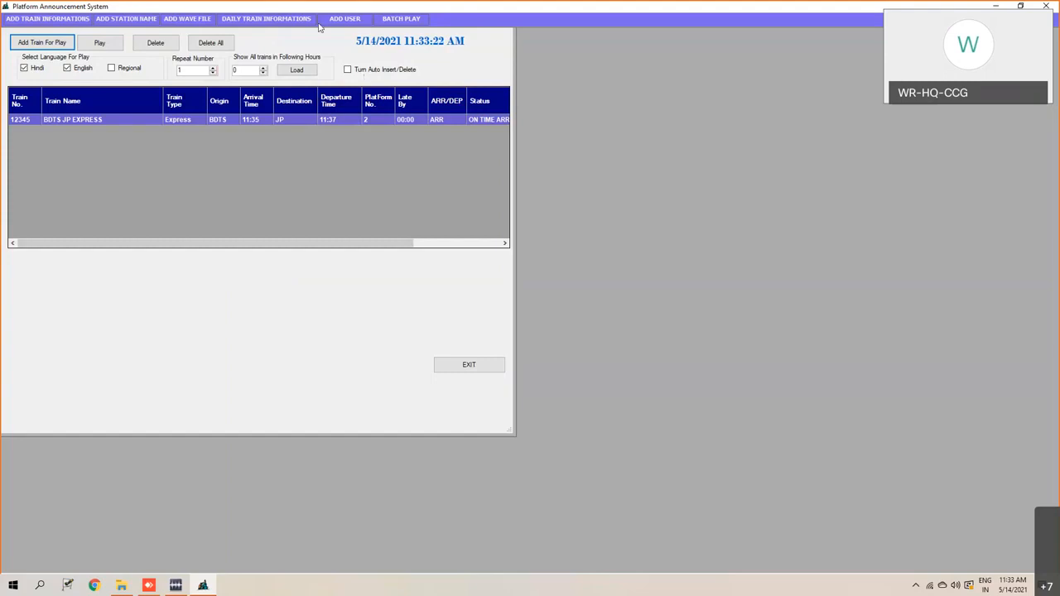
pyautogui.click(398, 20)
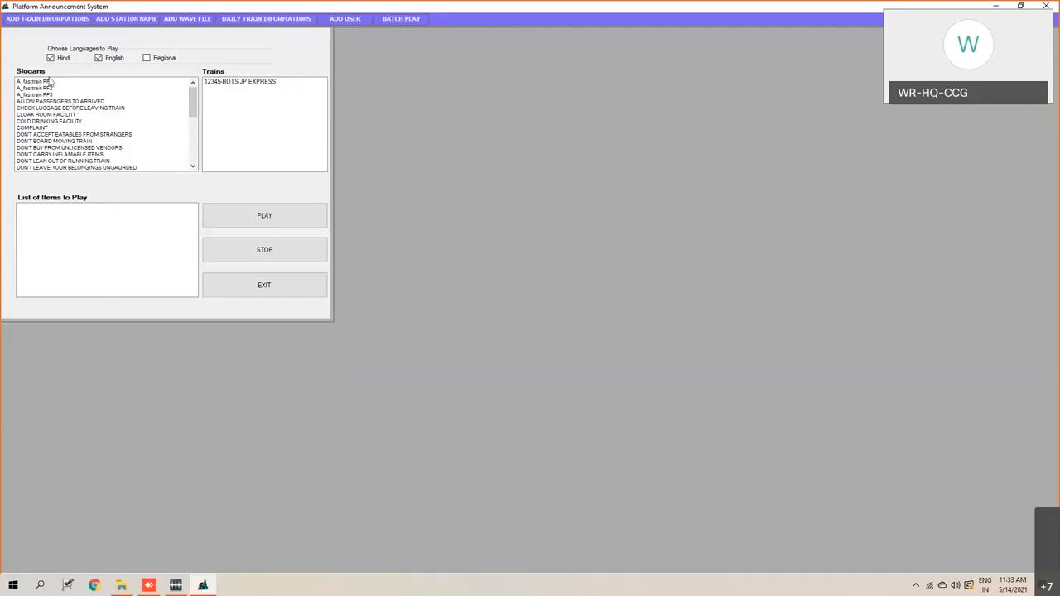
# - Look through the slogans and add A_fasttrain PF1 to the list of items to play
pyautogui.scroll(-5, 50, 128)
pyautogui.scroll(-2, 52, 159)
pyautogui.scroll(9, 52, 159)
pyautogui.doubleClick(34, 82)
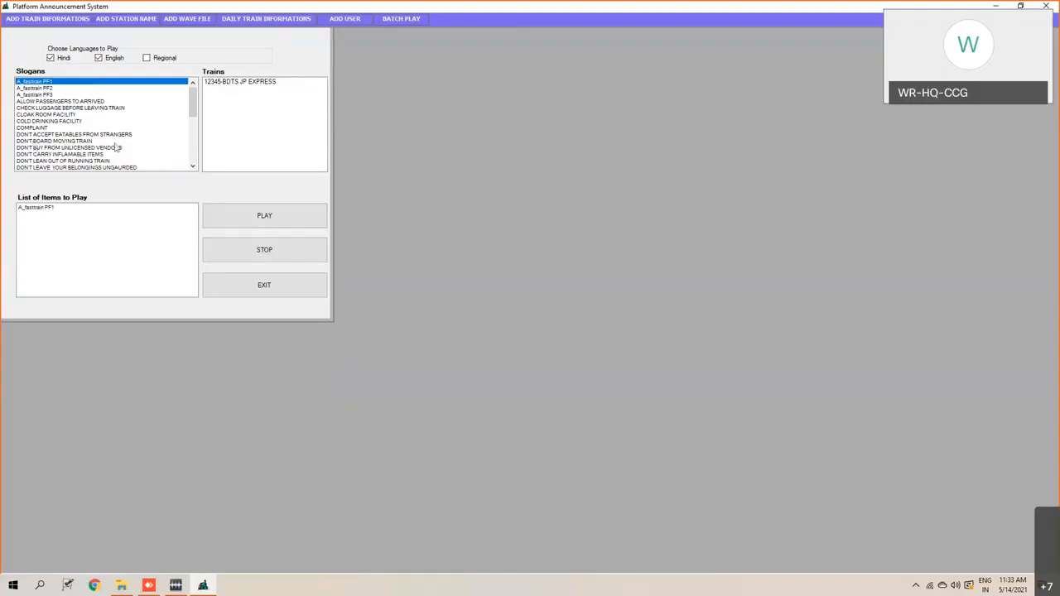
# - Add the USE FOOTOVER BRIDGE and TRAVELLING WITHOUT TICKET slogans to the list of items to play
pyautogui.scroll(-10, 111, 149)
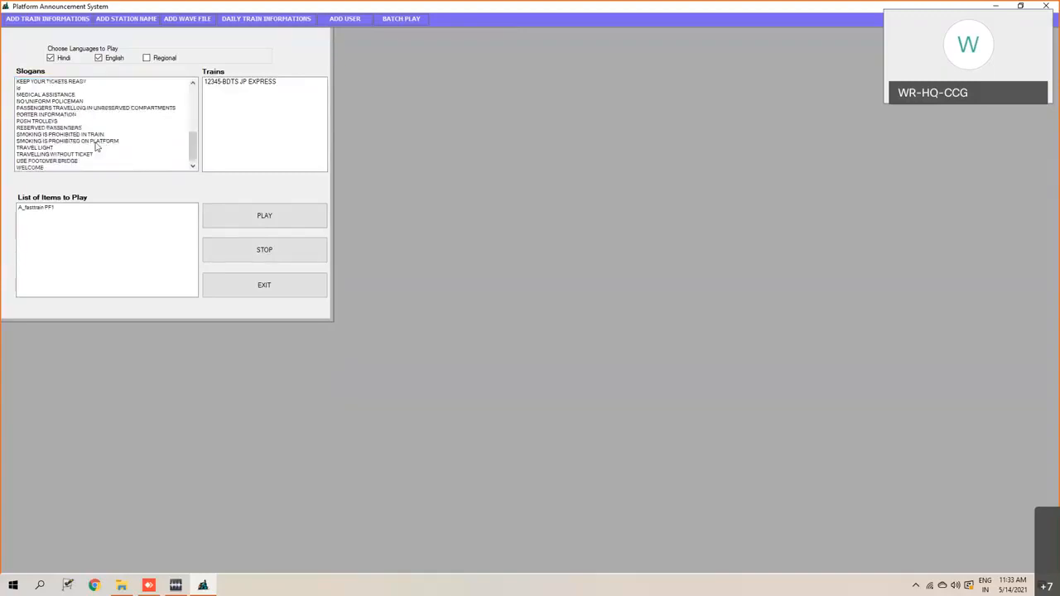
pyautogui.doubleClick(82, 161)
pyautogui.click(82, 155)
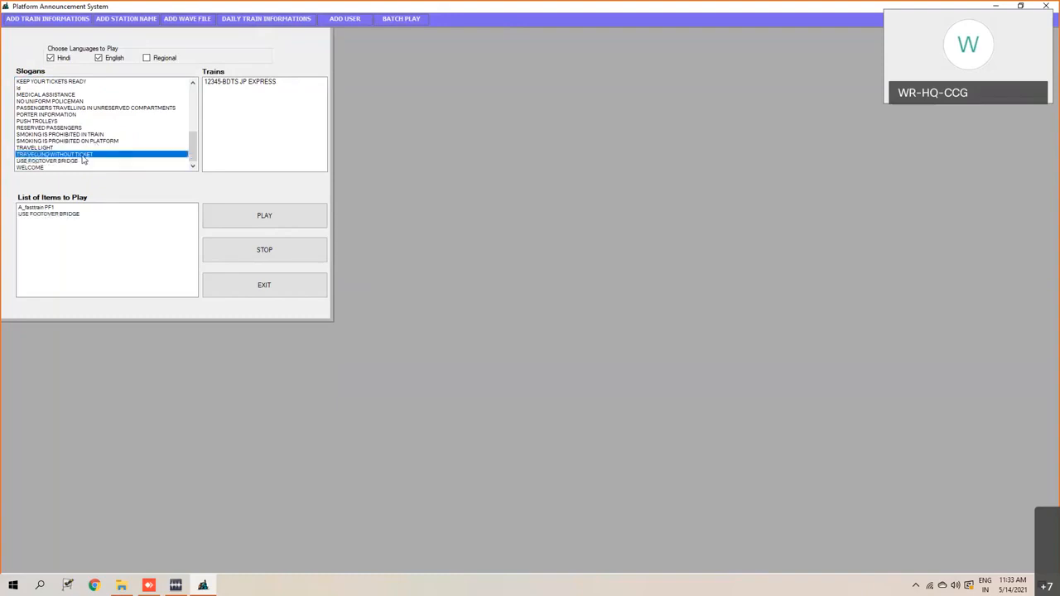
pyautogui.doubleClick(82, 155)
pyautogui.scroll(10, 91, 128)
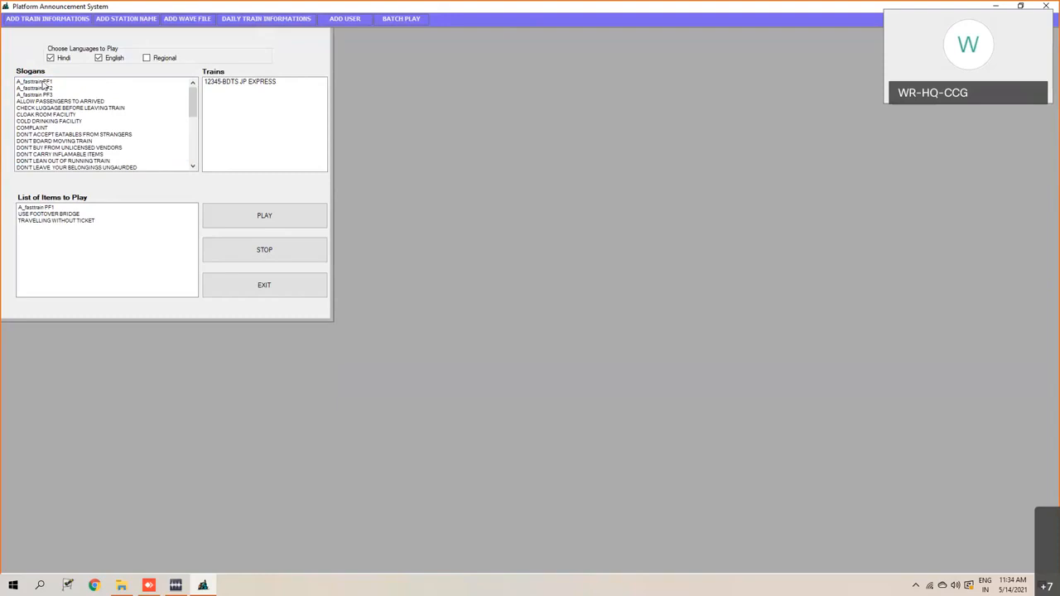
pyautogui.scroll(-10, 45, 155)
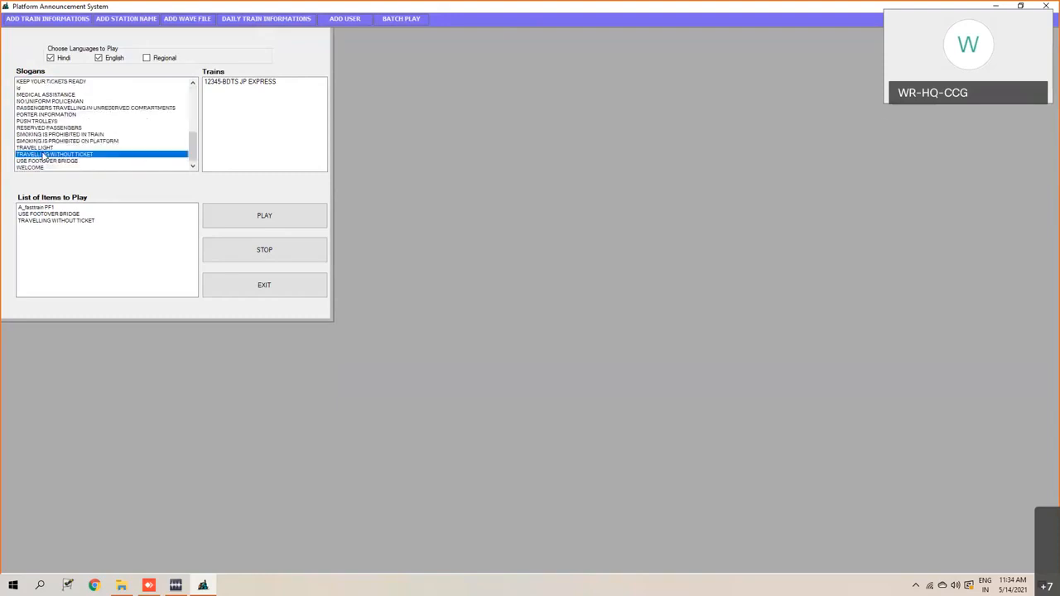